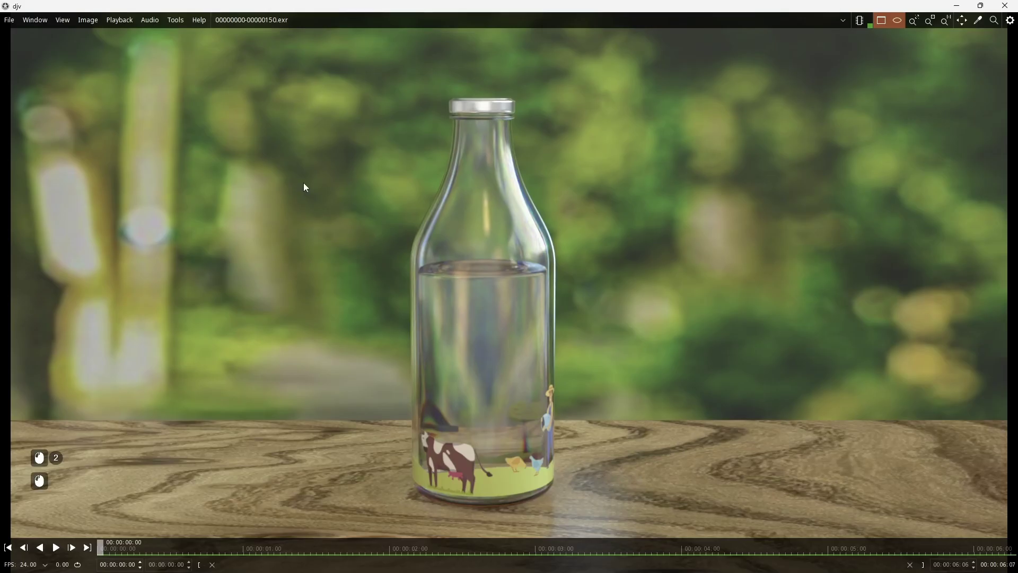
- Play the rendered bottle sequence and close the viewer
{"action": "left_click", "coordinate": [56, 549]}
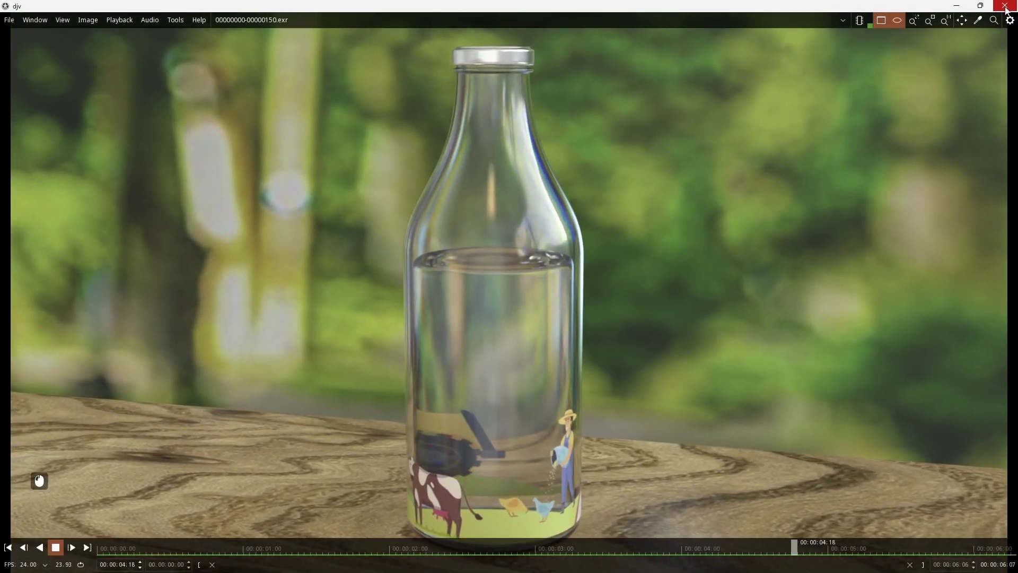
{"action": "left_click", "coordinate": [1005, 6]}
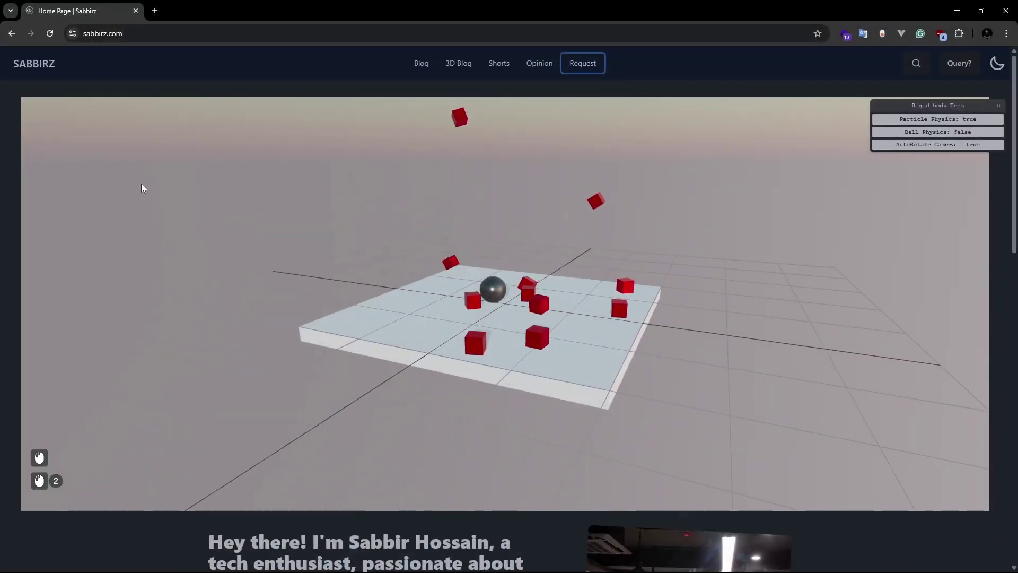
- Scroll through the sabbirz.com home page to its footer and open the Products page
{"action": "left_click", "coordinate": [140, 34]}
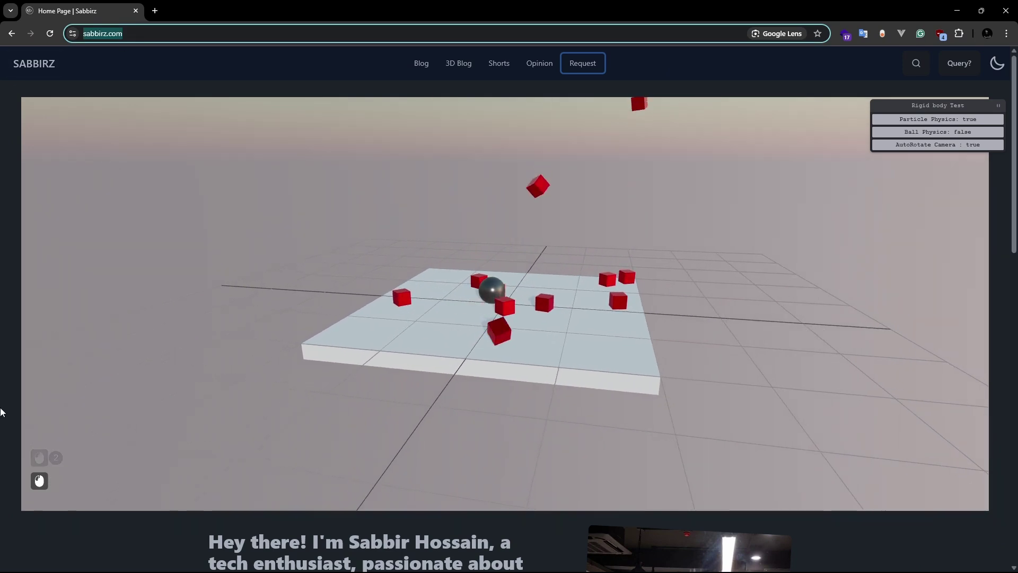
{"action": "scroll", "coordinate": [2, 409], "scroll_direction": "down", "scroll_amount": 9}
{"action": "scroll", "coordinate": [1, 412], "scroll_direction": "down", "scroll_amount": 14}
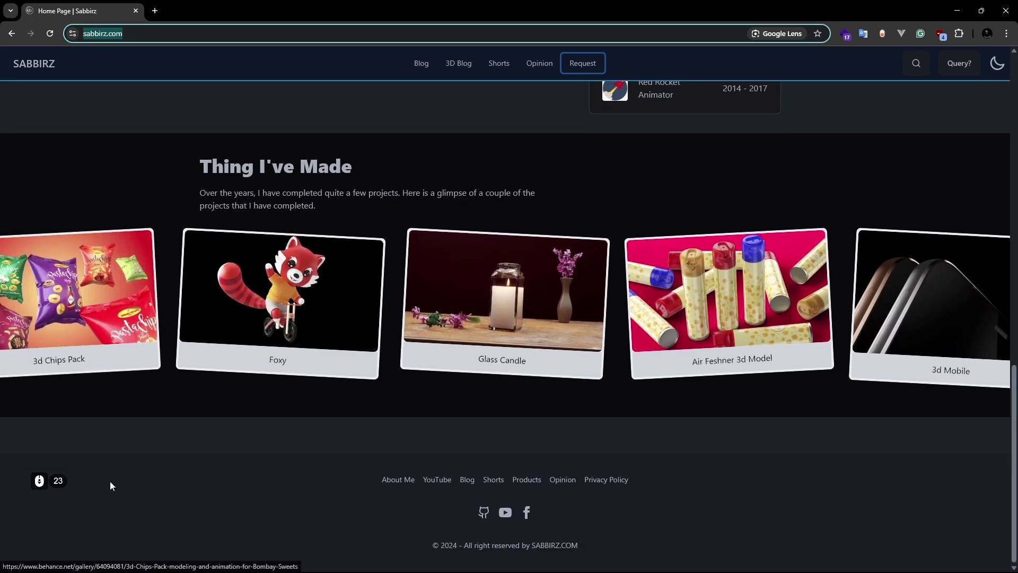
{"action": "left_click", "coordinate": [527, 481]}
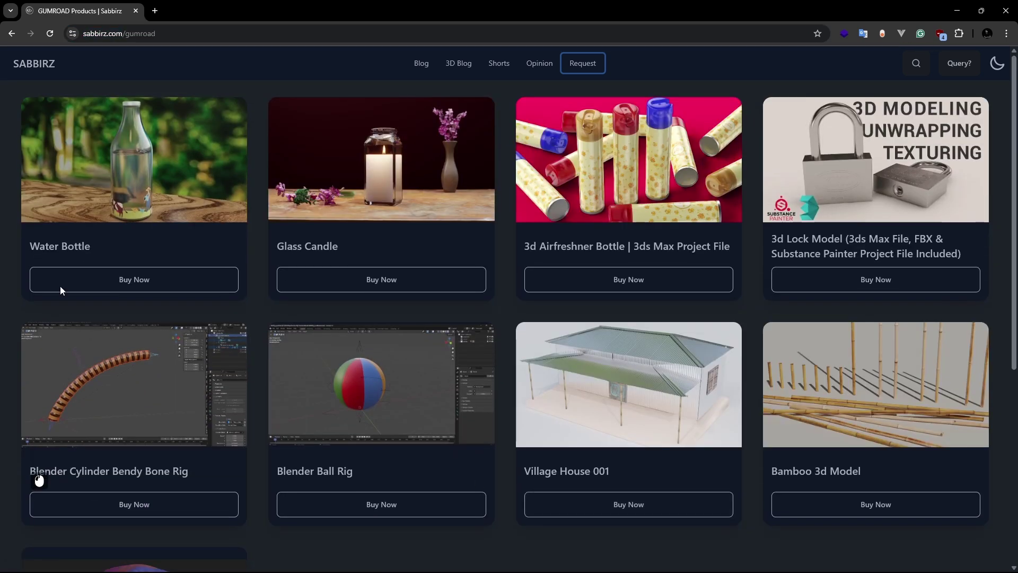
- Open the Water Bottle product page on Gumroad and look over its details
{"action": "left_click", "coordinate": [133, 280]}
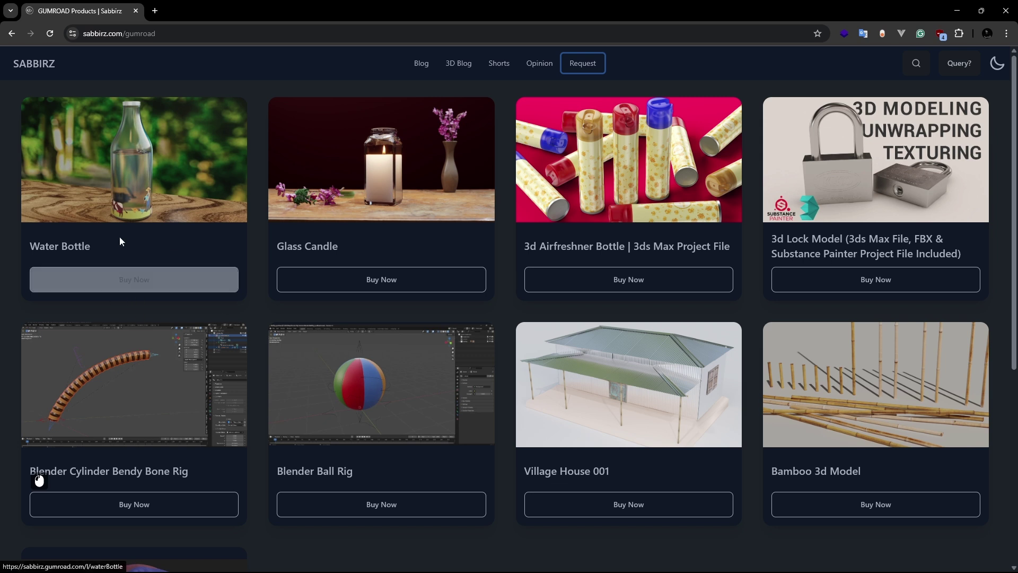
{"action": "left_click", "coordinate": [138, 291]}
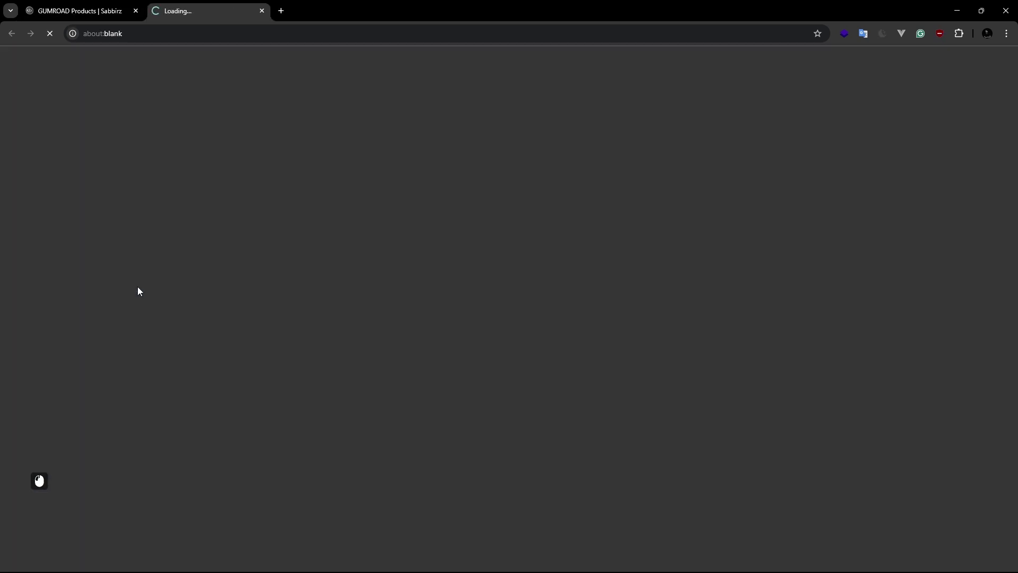
{"action": "scroll", "coordinate": [164, 352], "scroll_direction": "down", "scroll_amount": 3}
{"action": "scroll", "coordinate": [150, 345], "scroll_direction": "up", "scroll_amount": 2}
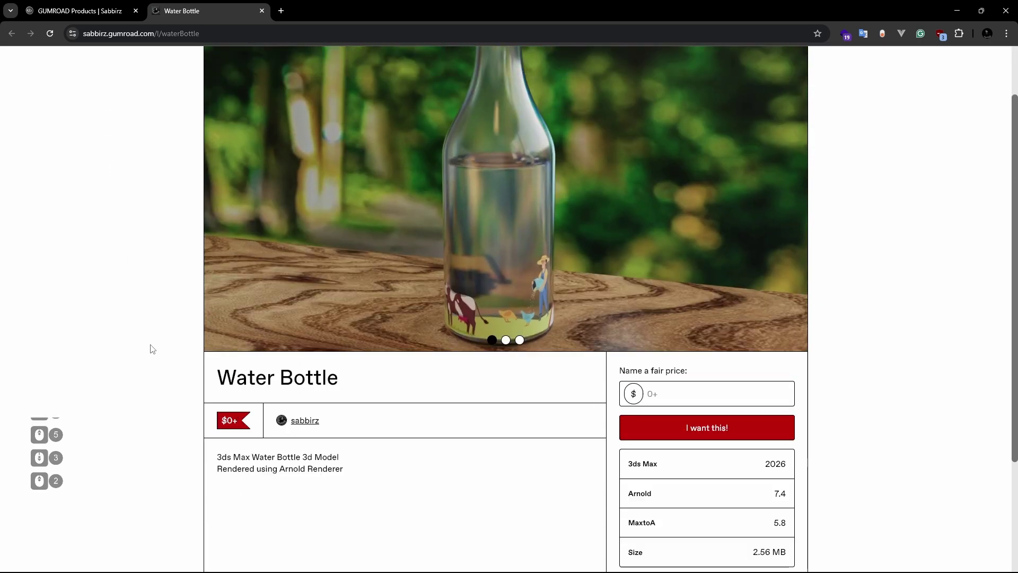
- Enter 0 as the fair price for the Water Bottle product
{"action": "left_click", "coordinate": [661, 418]}
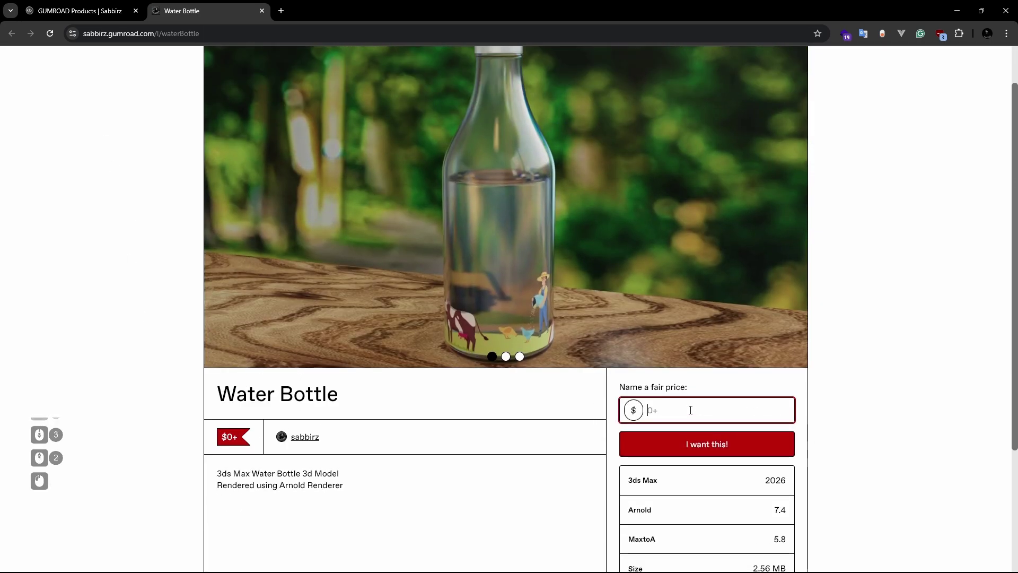
{"action": "type", "text": "0"}
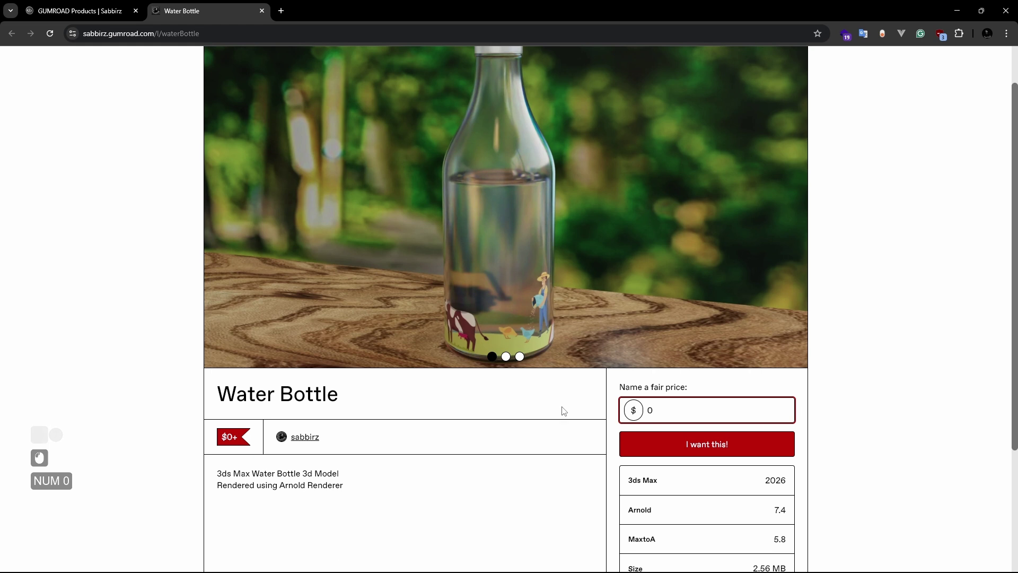
{"action": "left_click", "coordinate": [798, 197]}
{"action": "left_click", "coordinate": [798, 198]}
{"action": "left_click_drag", "start_coordinate": [666, 411], "coordinate": [571, 409]}
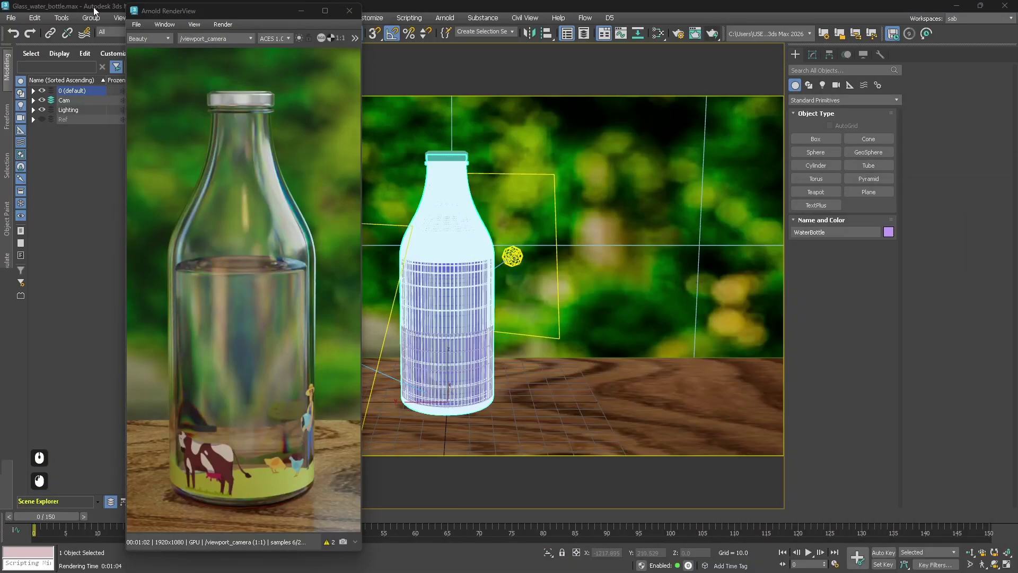
- In 3ds Max, reset the scene without saving the changes to the glass water bottle file
{"action": "left_click", "coordinate": [11, 18]}
{"action": "left_click", "coordinate": [22, 48]}
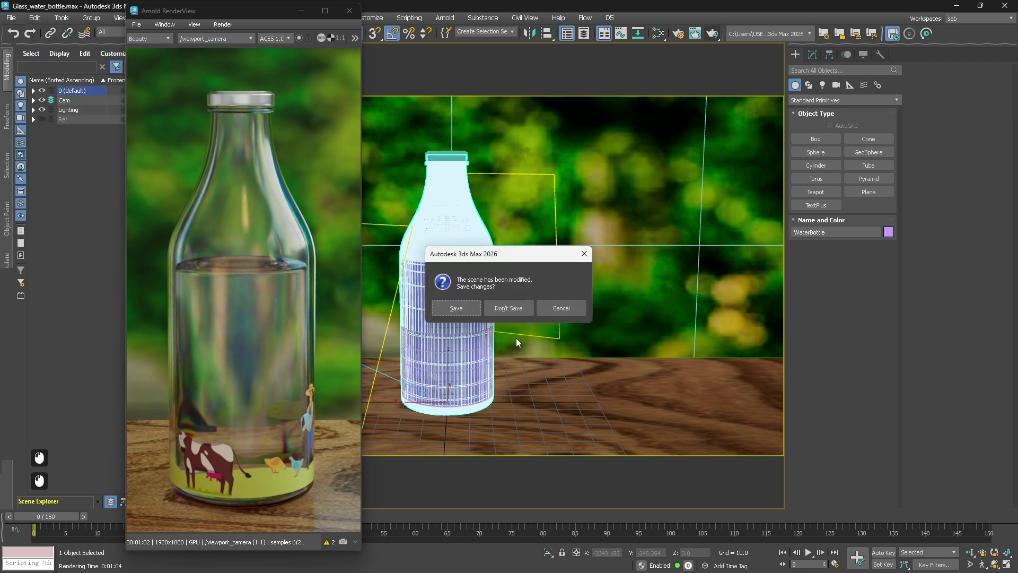
{"action": "left_click", "coordinate": [508, 308]}
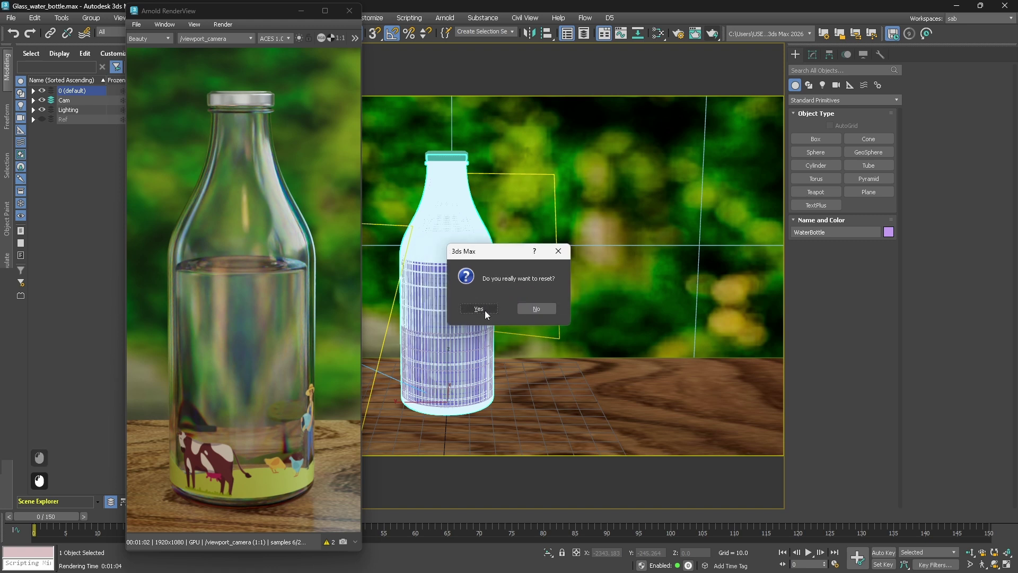
{"action": "left_click", "coordinate": [483, 312]}
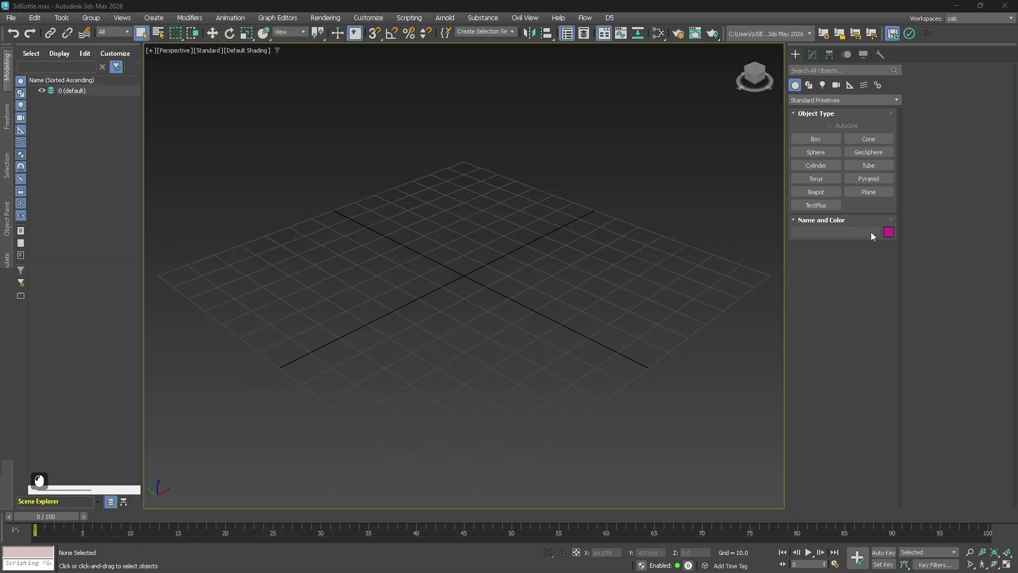
- Bring up the reference photo water bottle.jpg, examine the bottle shape, and move it out of the way
{"action": "left_click_drag", "start_coordinate": [1017, 207], "coordinate": [541, 1]}
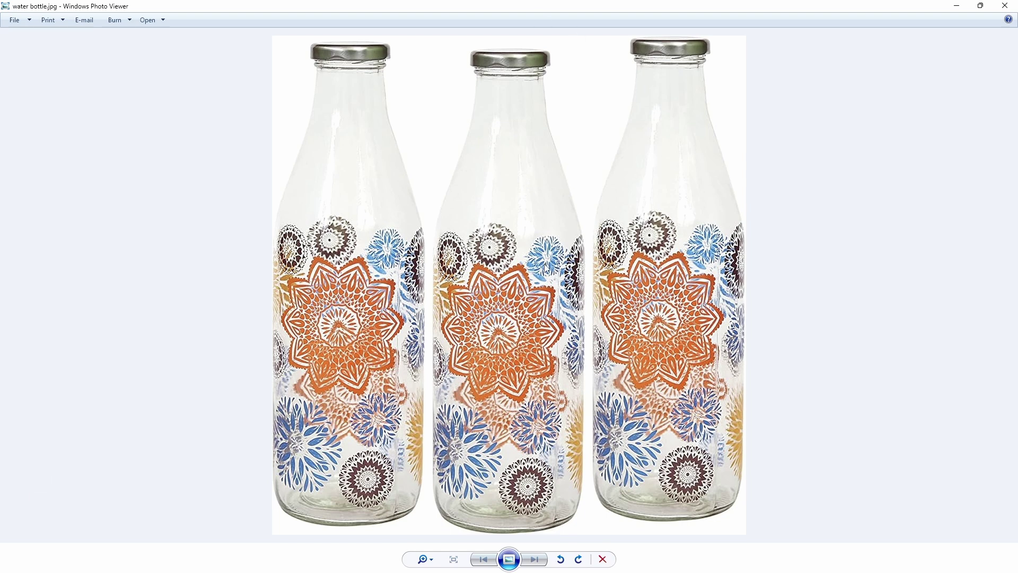
{"action": "left_click_drag", "start_coordinate": [515, 2], "coordinate": [1017, 178]}
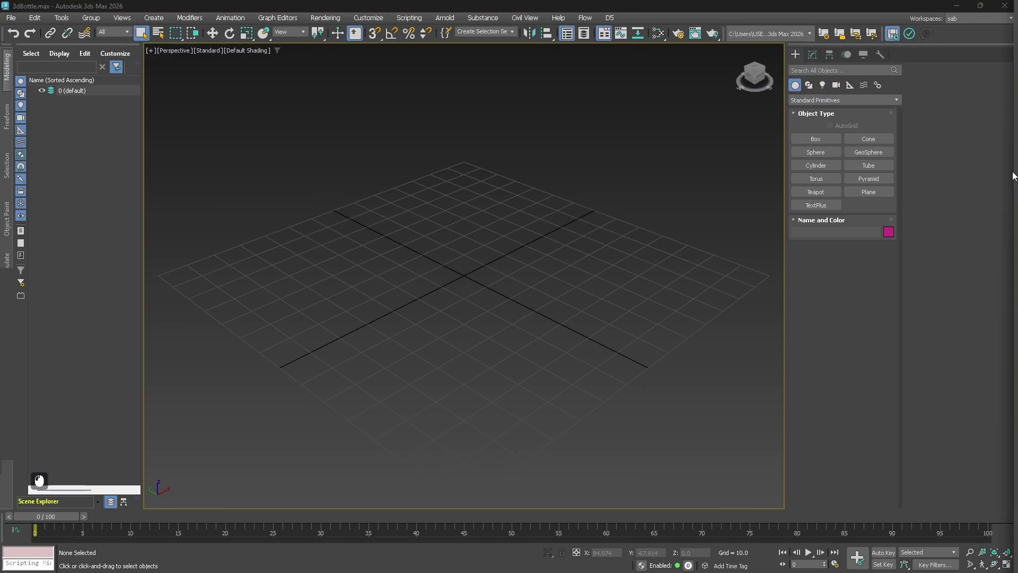
- Draw a plane about 101 units long and 51.5 wide on the grid and set its X and Y position to 0
{"action": "left_click", "coordinate": [865, 194]}
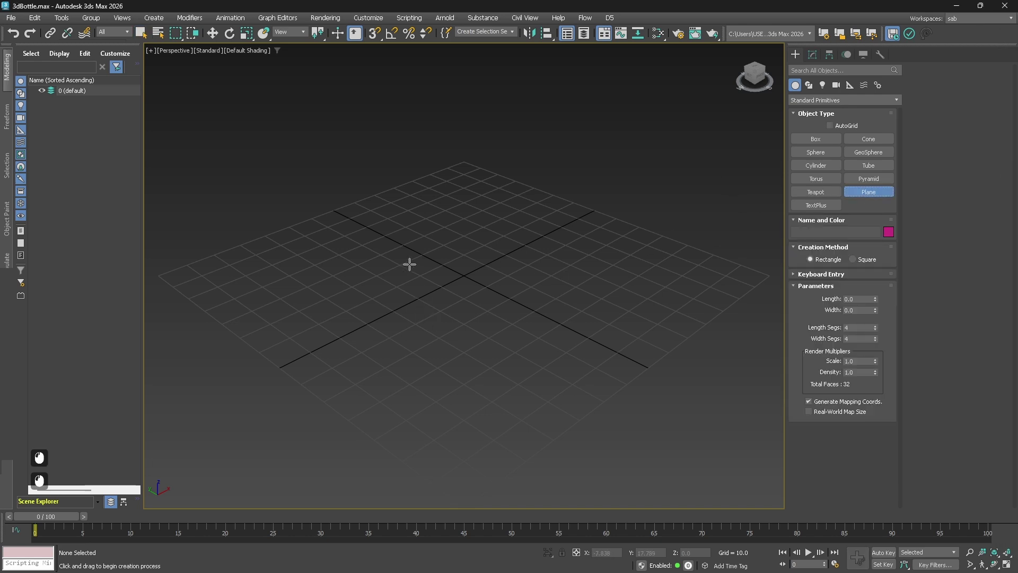
{"action": "left_click_drag", "start_coordinate": [400, 248], "coordinate": [699, 287]}
{"action": "key", "text": "w"}
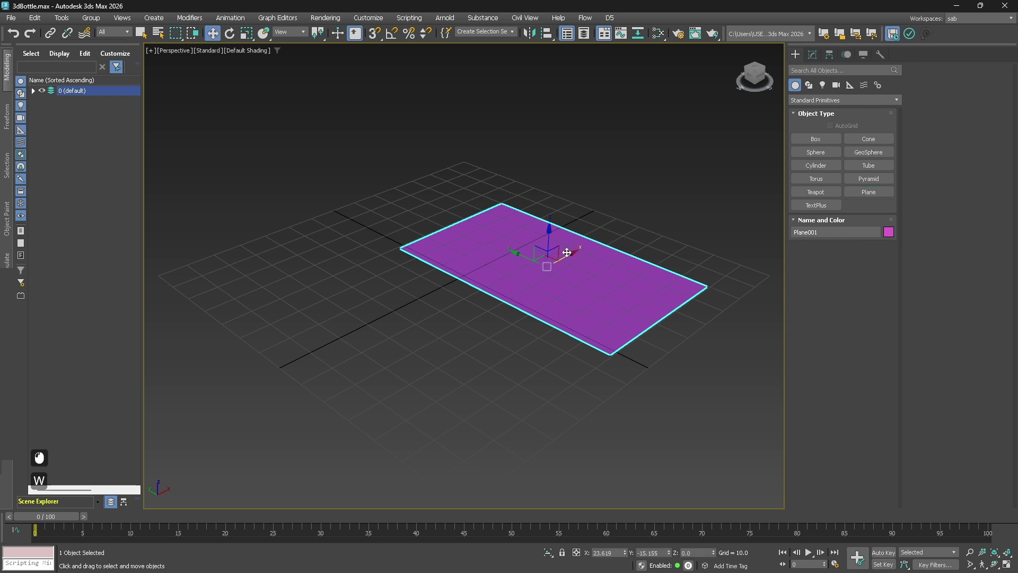
{"action": "right_click", "coordinate": [625, 553]}
{"action": "right_click", "coordinate": [669, 553]}
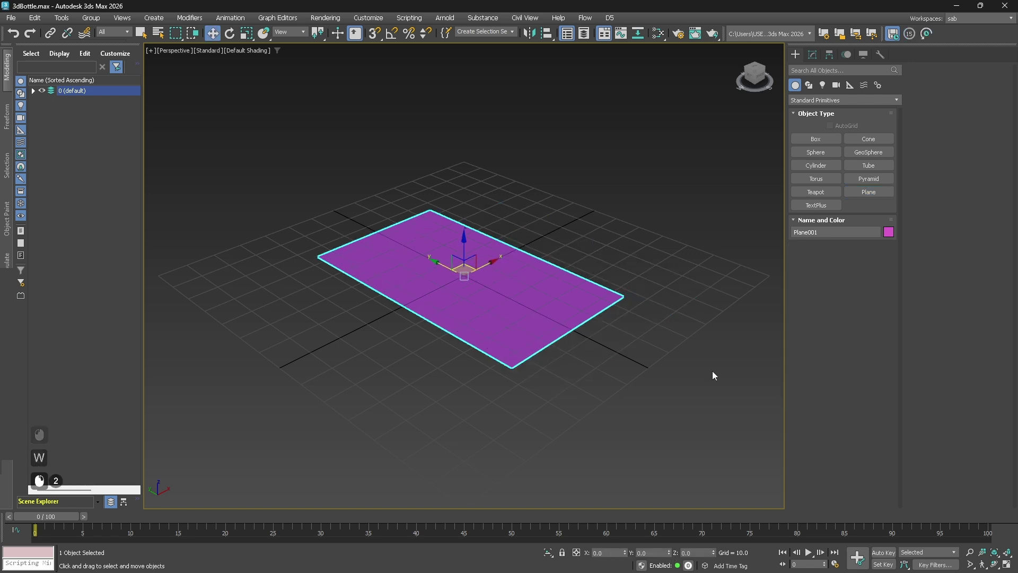
- Apply water bottle.jpg from the textures folder to the plane as its image
{"action": "left_click_drag", "start_coordinate": [935, 572], "coordinate": [923, 76]}
{"action": "left_click_drag", "start_coordinate": [835, 178], "coordinate": [574, 300]}
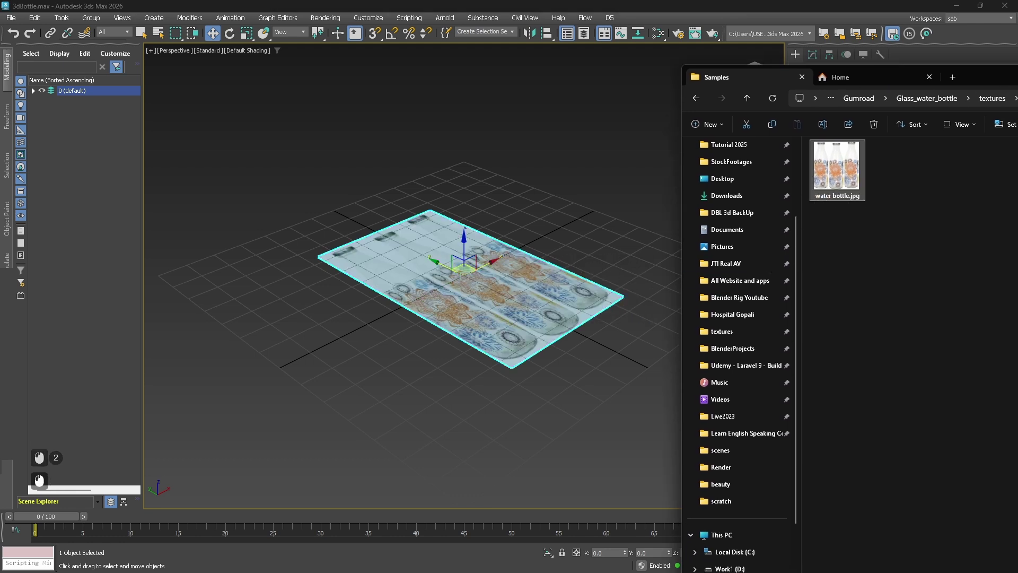
{"action": "left_click", "coordinate": [981, 69]}
{"action": "middle_click_drag", "start_coordinate": [506, 309], "coordinate": [405, 248], "text": "alt"}
{"action": "scroll", "coordinate": [424, 376], "scroll_direction": "up", "scroll_amount": 4}
{"action": "scroll", "coordinate": [432, 276], "scroll_direction": "down", "scroll_amount": 3}
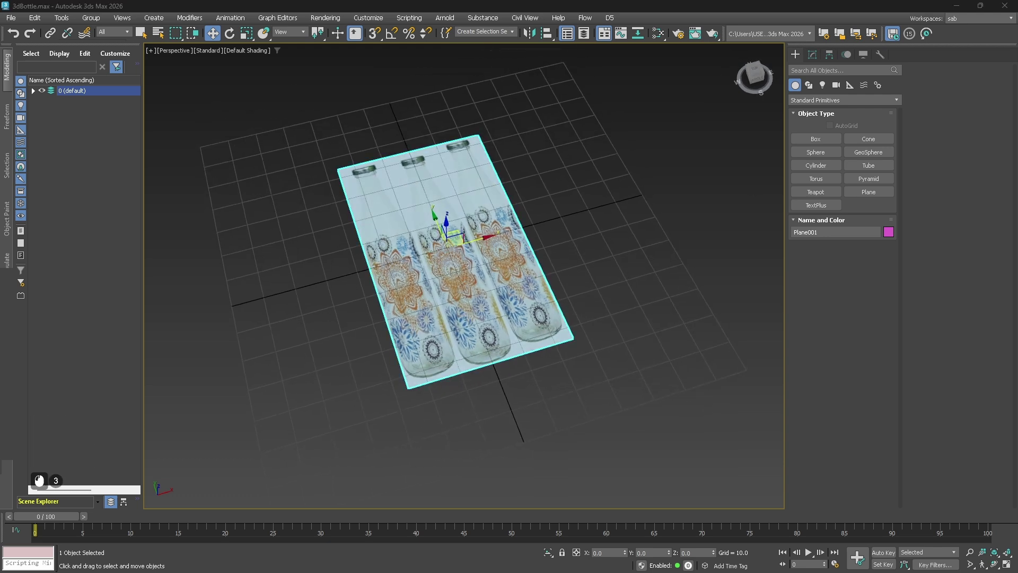
- Check the pixel dimensions of water bottle.jpg in its file properties
{"action": "left_click_drag", "start_coordinate": [0, 3], "coordinate": [199, 1]}
{"action": "right_click", "coordinate": [388, 136]}
{"action": "left_click", "coordinate": [420, 245]}
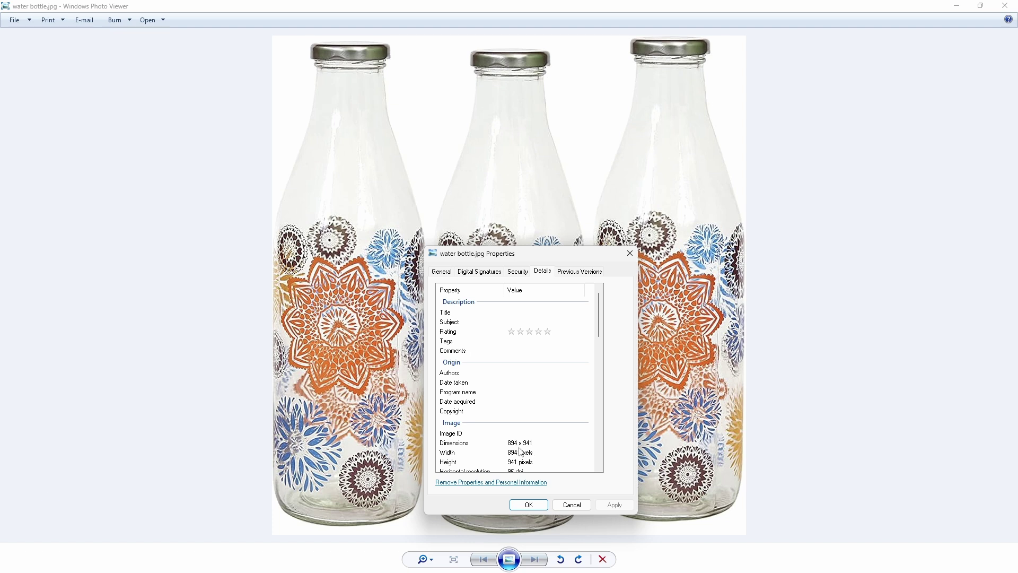
{"action": "left_click", "coordinate": [630, 253]}
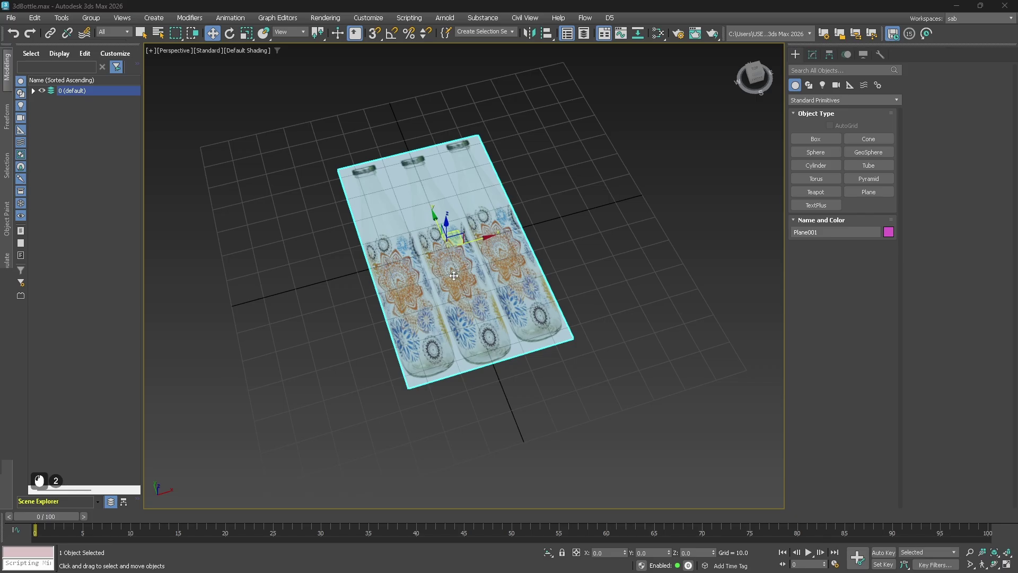
- Set the plane's width to 8.94 and length to 9.41 to match the image proportions
{"action": "left_click", "coordinate": [811, 55]}
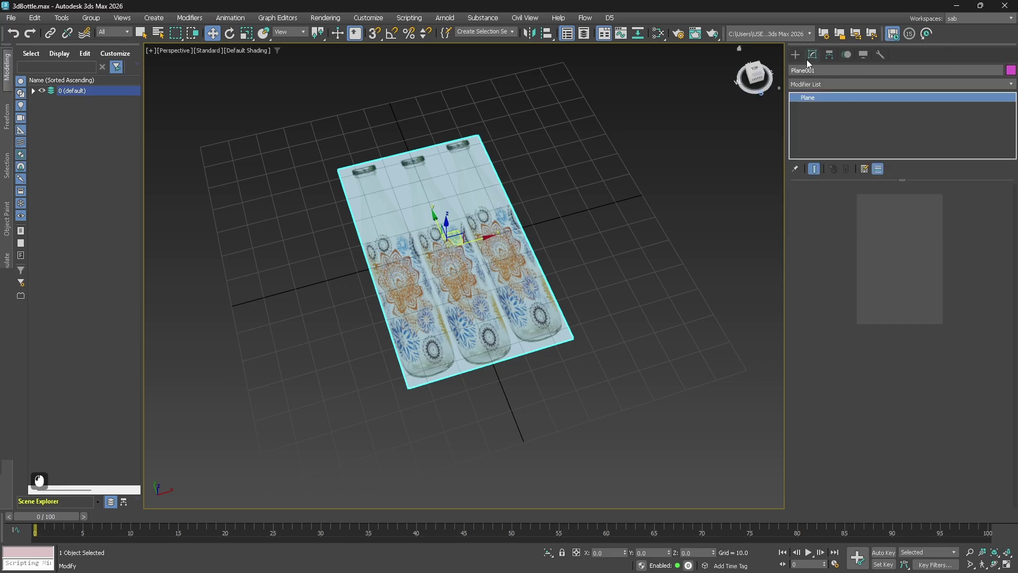
{"action": "double_click", "coordinate": [850, 202]}
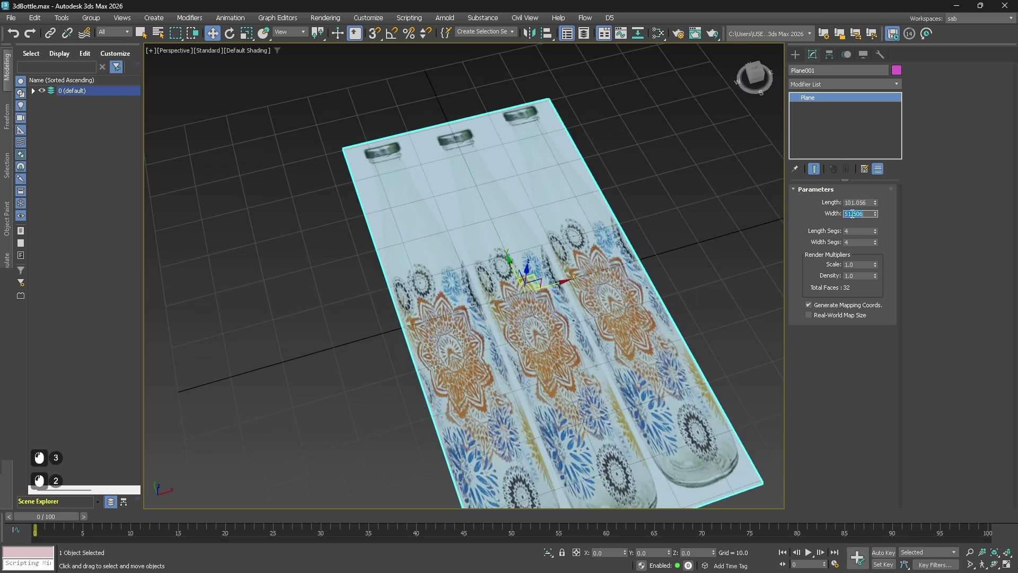
{"action": "type", "text": "8"}
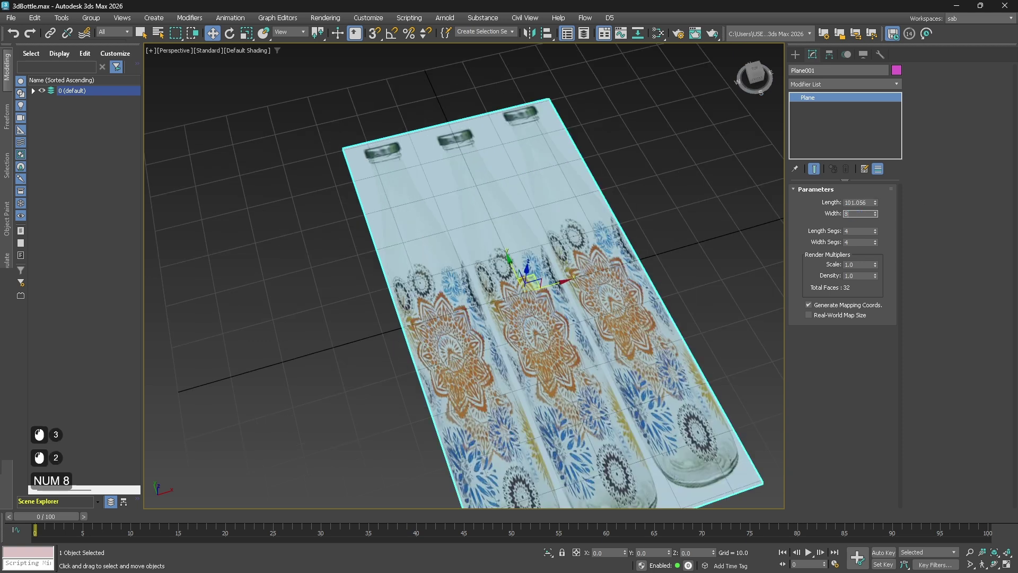
{"action": "type", "text": ".94"}
{"action": "key", "text": "Return"}
{"action": "double_click", "coordinate": [860, 202]}
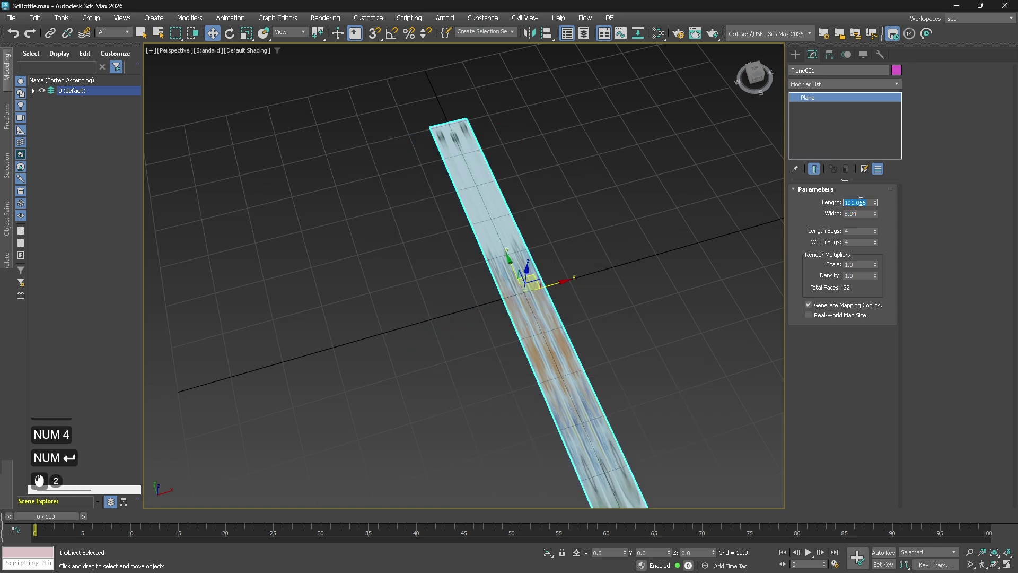
{"action": "type", "text": "9.41"}
{"action": "key", "text": "Return"}
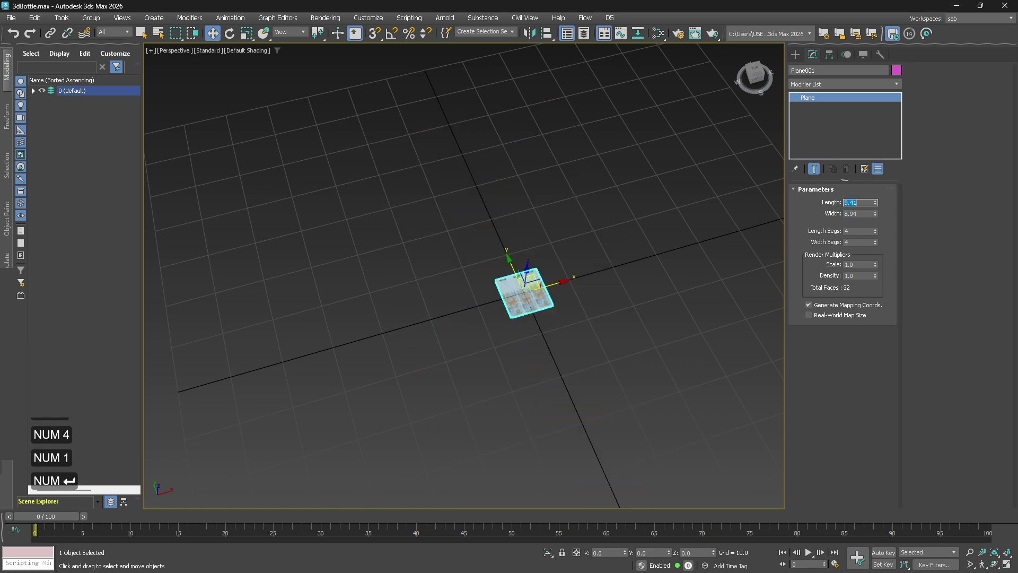
- Scale the reference plane up uniformly so it fills more of the perspective view
{"action": "left_click", "coordinate": [574, 337]}
{"action": "left_click", "coordinate": [546, 317]}
{"action": "scroll", "coordinate": [514, 329], "scroll_direction": "up", "scroll_amount": 2}
{"action": "key", "text": "r"}
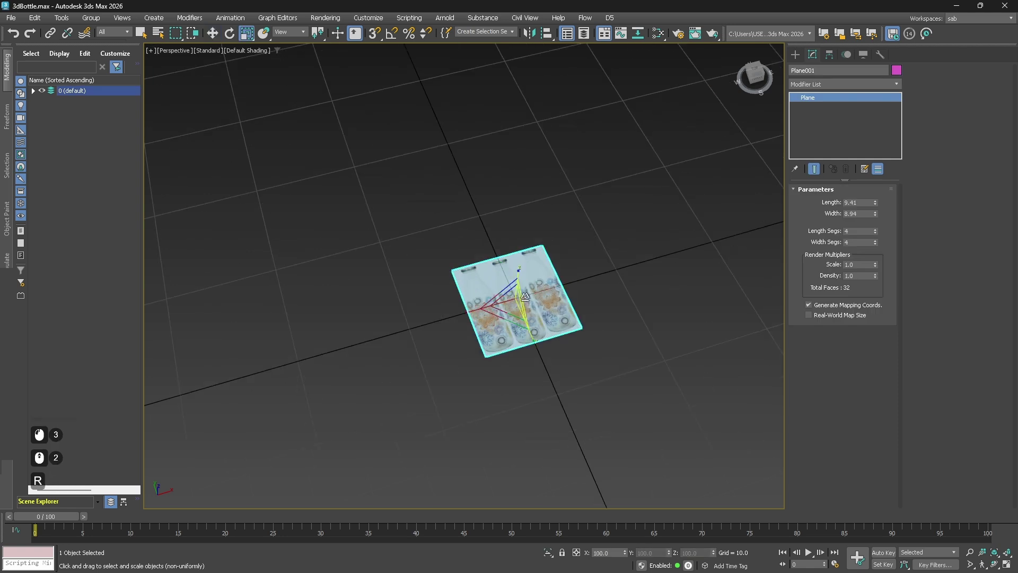
{"action": "left_click_drag", "start_coordinate": [506, 303], "coordinate": [704, 126]}
{"action": "scroll", "coordinate": [563, 228], "scroll_direction": "down", "scroll_amount": 4}
{"action": "mouse_move", "coordinate": [525, 368]}
{"action": "middle_mouse_down", "text": "alt"}
{"action": "mouse_move", "coordinate": [536, 336]}
{"action": "mouse_move", "coordinate": [523, 370]}
{"action": "middle_mouse_up", "text": "alt"}
{"action": "scroll", "coordinate": [566, 325], "scroll_direction": "up", "scroll_amount": 2}
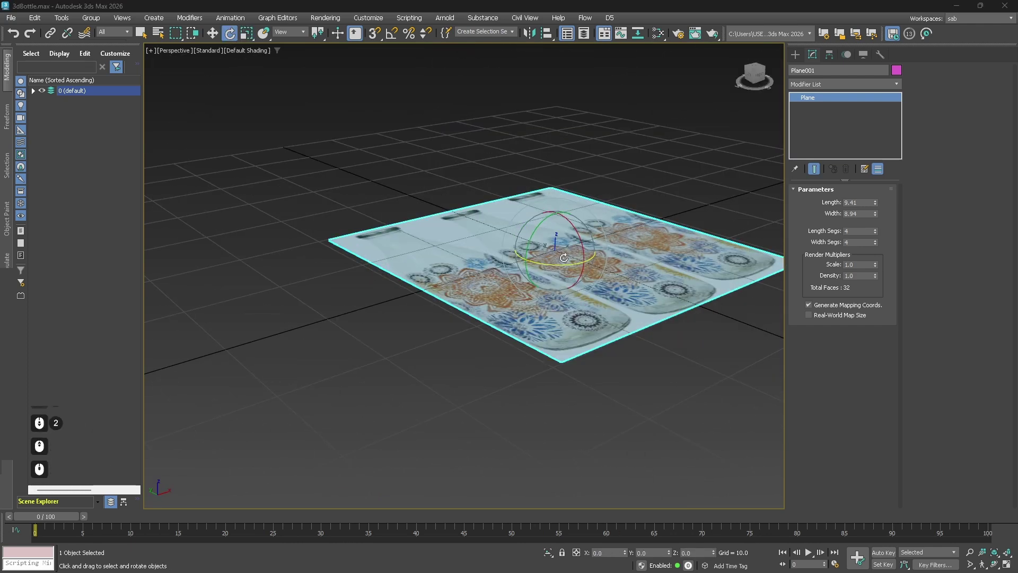
- Rotate the reference plane upright by setting its X rotation to 90 degrees
{"action": "middle_click_drag", "start_coordinate": [567, 255], "coordinate": [504, 300]}
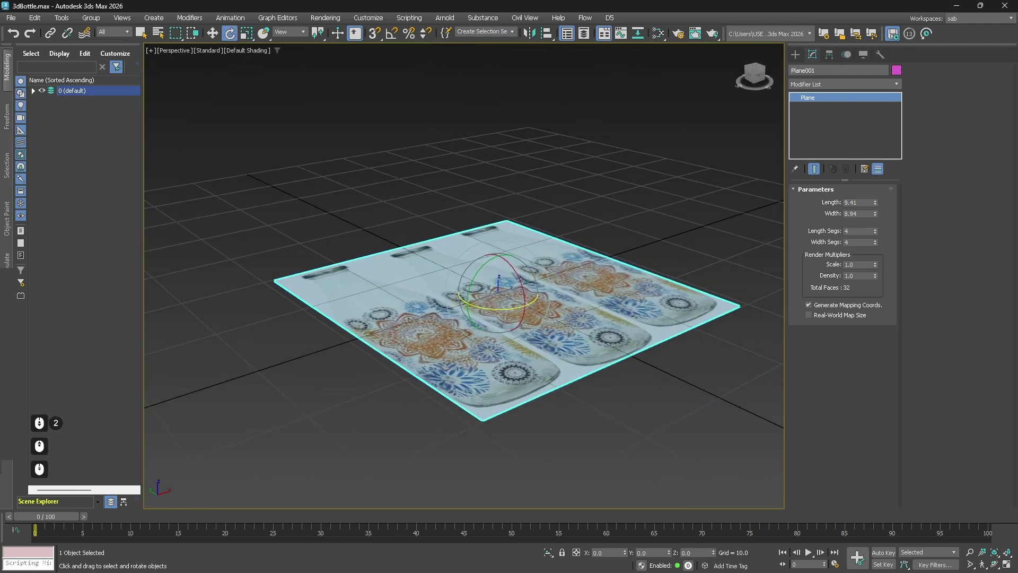
{"action": "left_click_drag", "start_coordinate": [518, 279], "coordinate": [497, 247]}
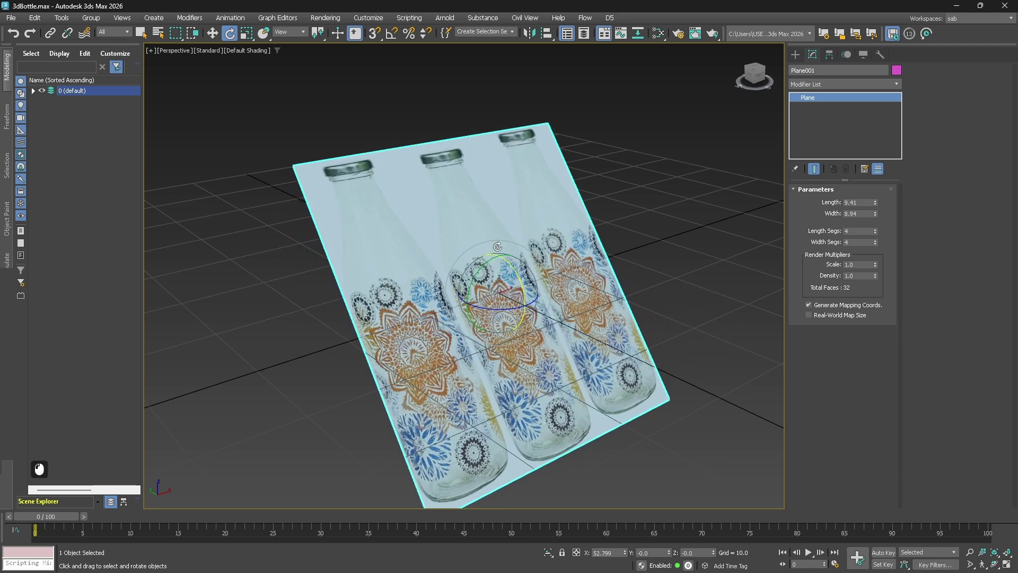
{"action": "left_click", "coordinate": [602, 551]}
{"action": "type", "text": "90"}
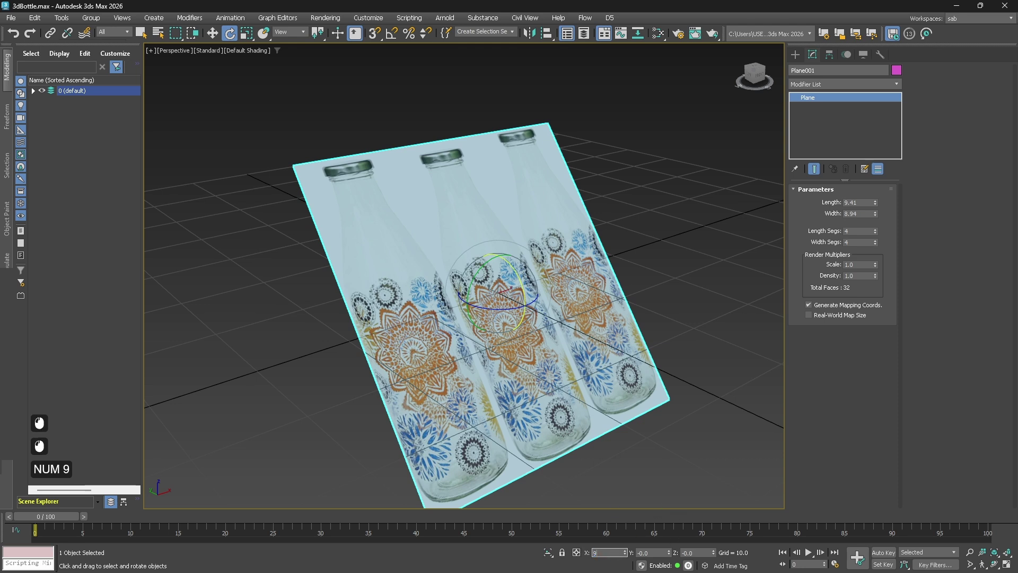
{"action": "key", "text": "Return"}
{"action": "left_click", "coordinate": [646, 447]}
{"action": "left_click", "coordinate": [546, 336]}
- Activate the Move tool for the reference plane and switch the viewport to the Front view
{"action": "key", "text": "w"}
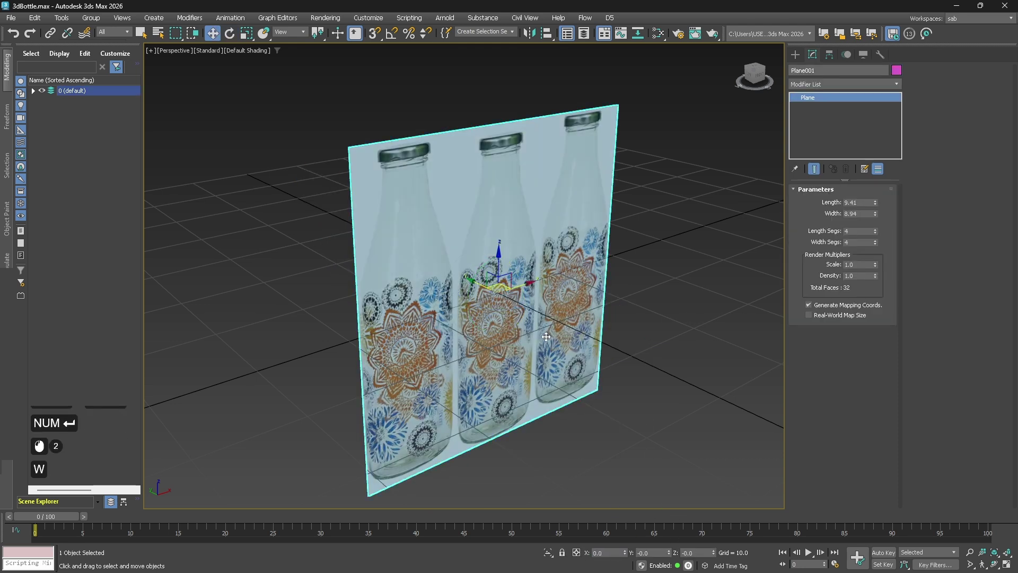
{"action": "middle_click_drag", "start_coordinate": [477, 265], "coordinate": [460, 265], "text": "alt"}
{"action": "key", "text": "f"}
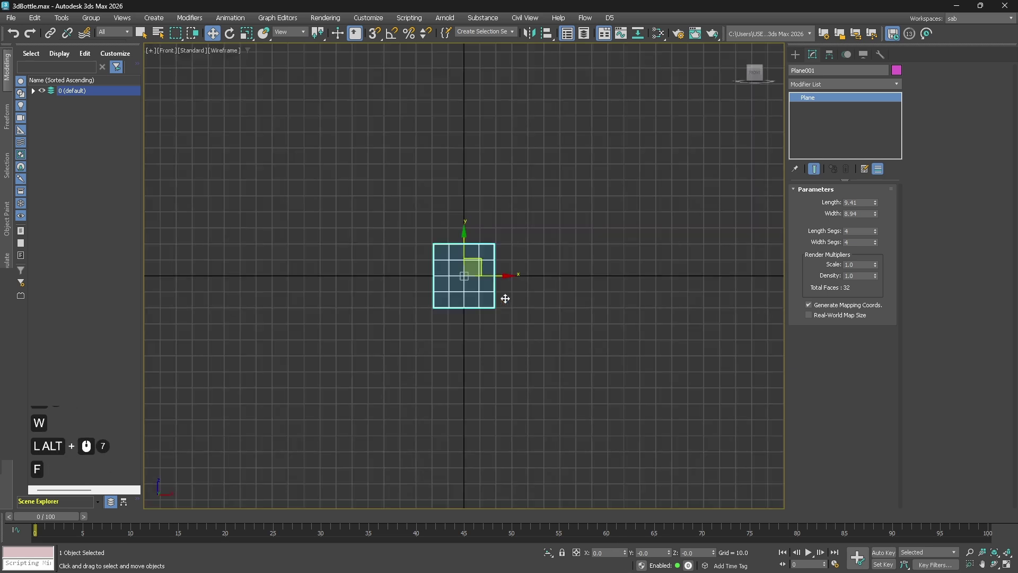
- Display the Front view shaded and raise the reference plane until its lower edge rests on the horizontal origin line
{"action": "scroll", "coordinate": [465, 263], "scroll_direction": "up", "scroll_amount": 5}
{"action": "key", "text": "F3"}
{"action": "key", "text": "F3"}
{"action": "key", "text": "F3"}
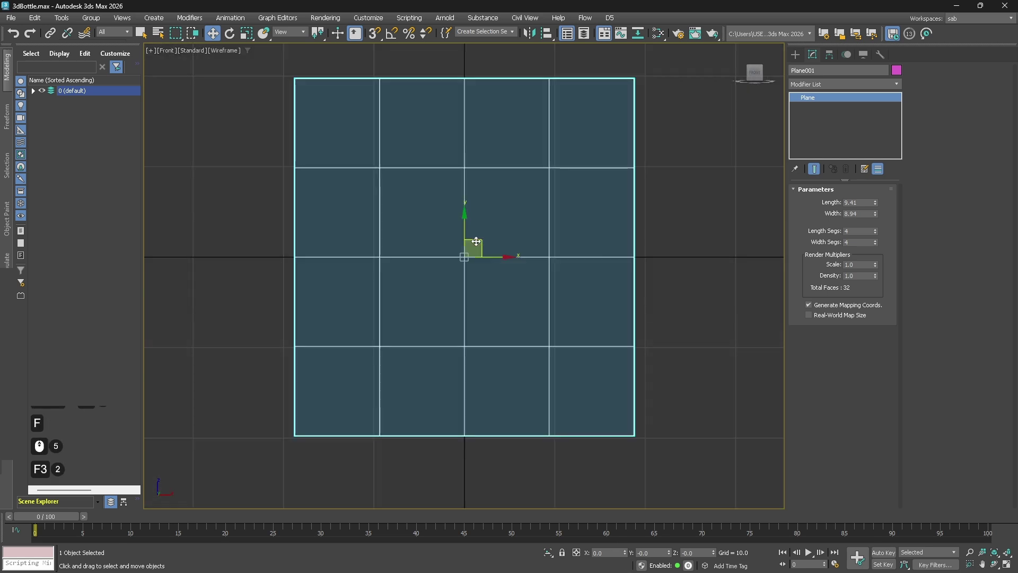
{"action": "middle_click_drag", "start_coordinate": [470, 253], "coordinate": [495, 150]}
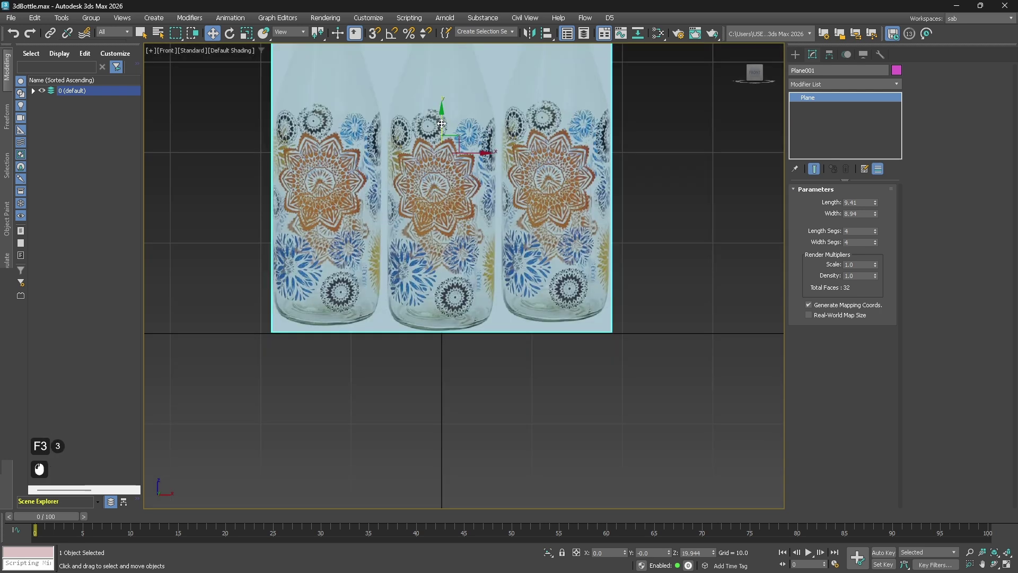
{"action": "left_click", "coordinate": [441, 350]}
{"action": "scroll", "coordinate": [441, 328], "scroll_direction": "down", "scroll_amount": 4}
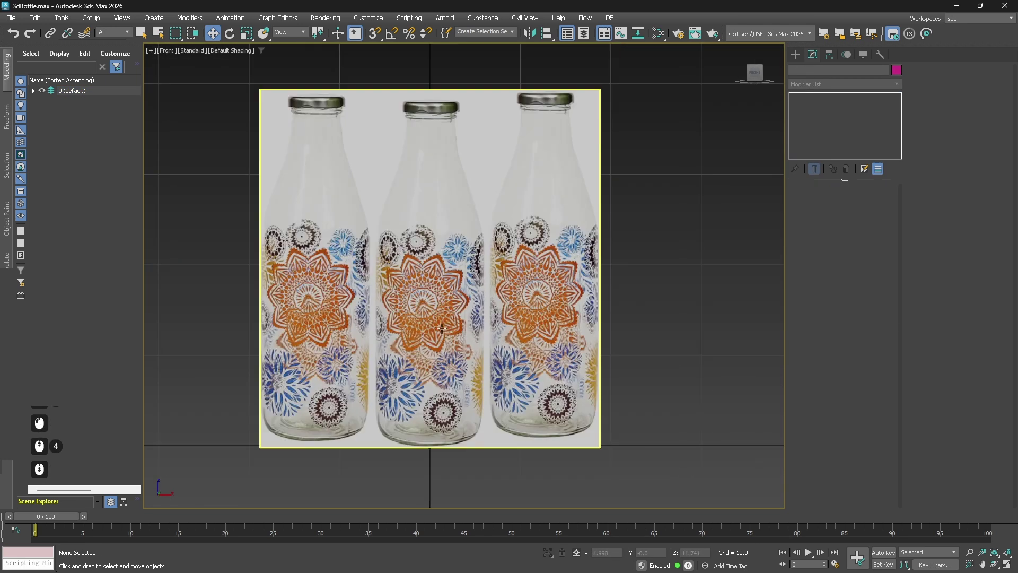
- Draw a rectangle spline about 37.8 long and 8.9 wide over the middle bottle and centre it at X 0
{"action": "left_click", "coordinate": [795, 54]}
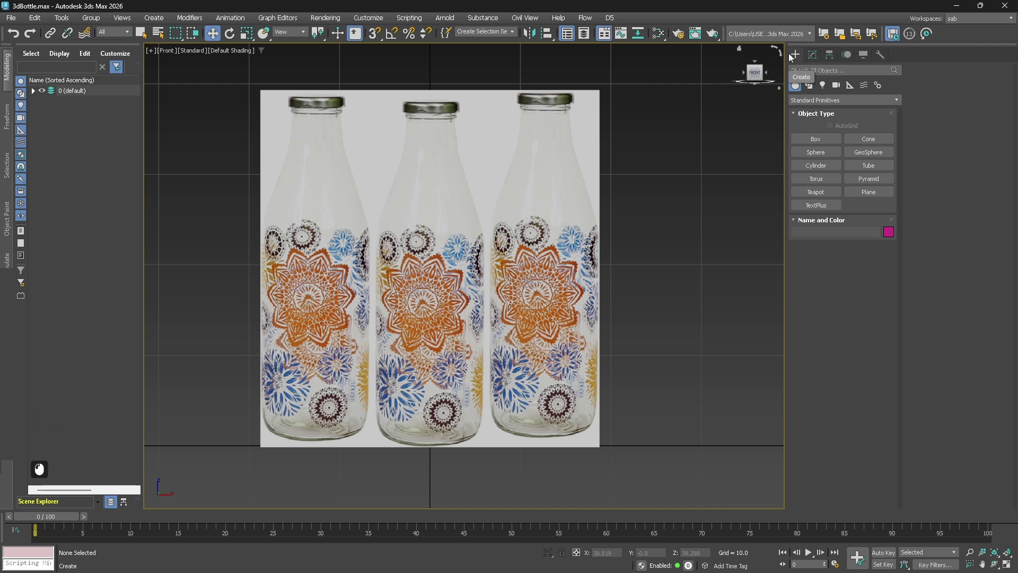
{"action": "left_click", "coordinate": [809, 85]}
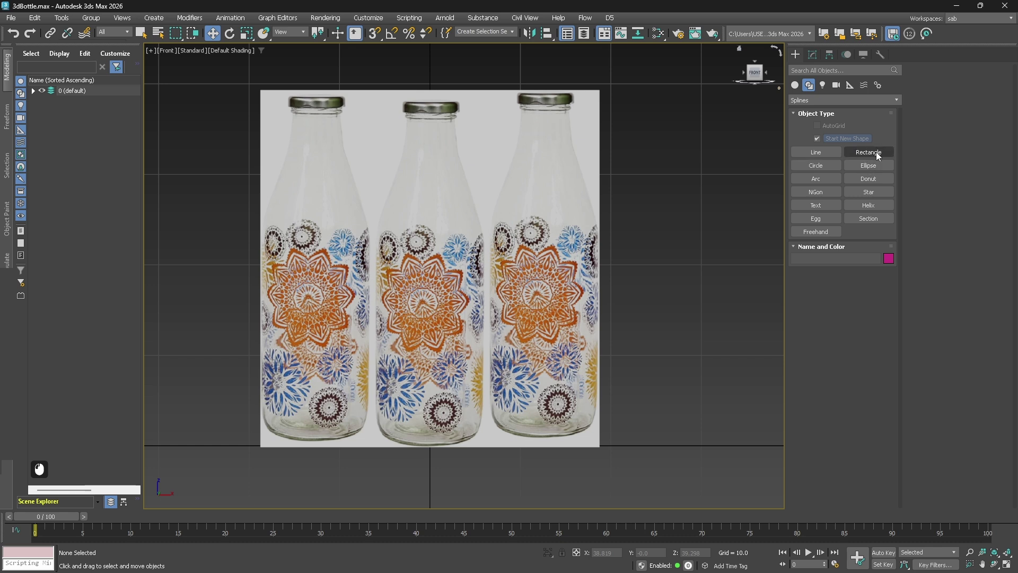
{"action": "left_click", "coordinate": [876, 153]}
{"action": "left_click_drag", "start_coordinate": [389, 445], "coordinate": [469, 103]}
{"action": "key", "text": "w"}
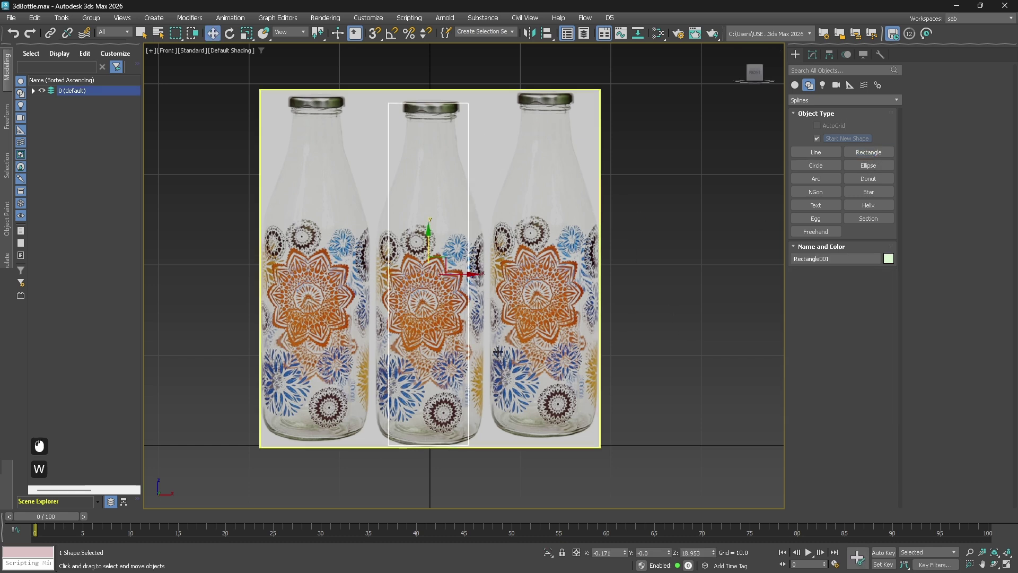
{"action": "right_click", "coordinate": [623, 553]}
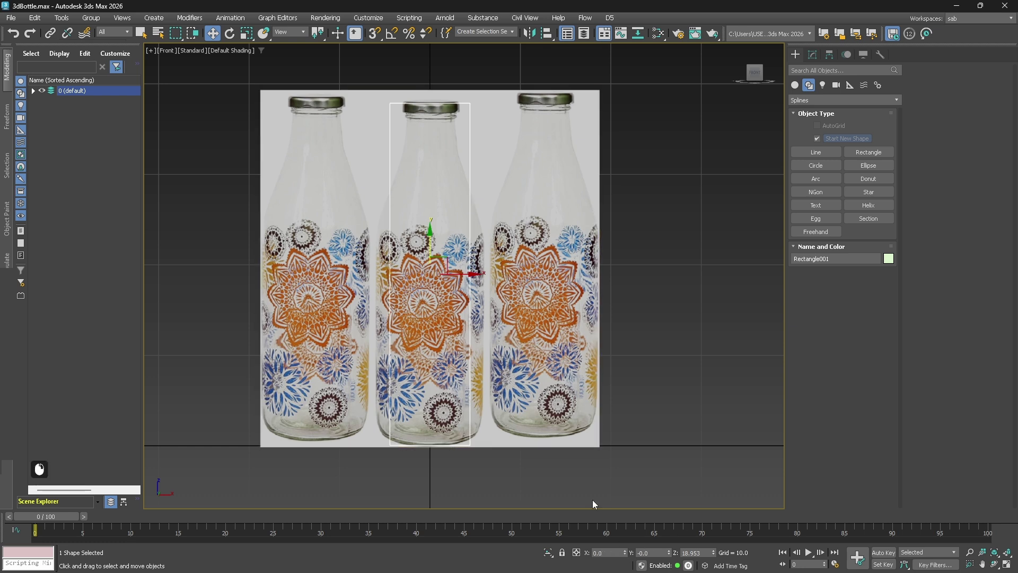
{"action": "key", "text": "ctrl+z"}
- Add an Edit Spline modifier to the rectangle and select all four of its vertices
{"action": "left_click", "coordinate": [816, 55]}
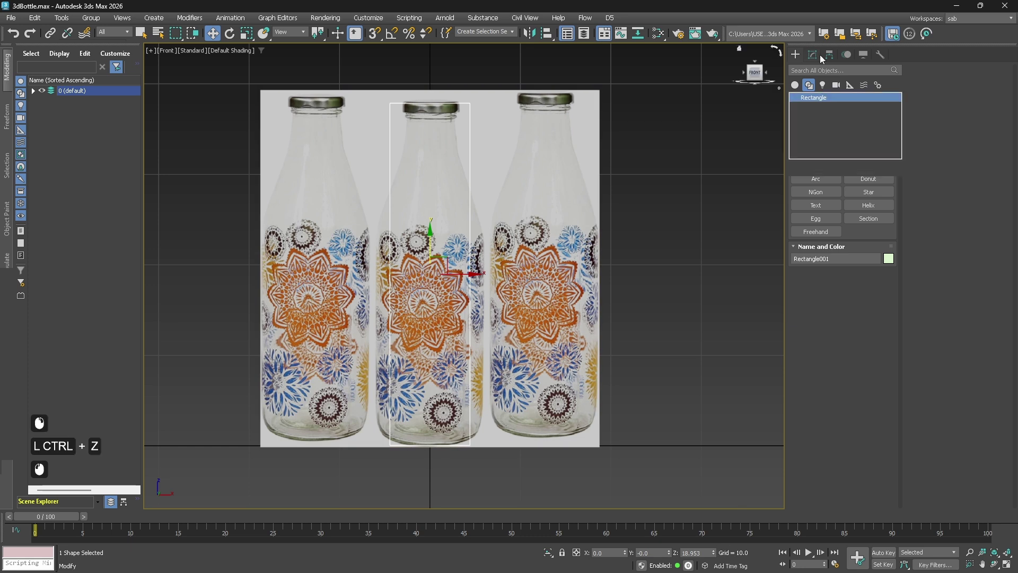
{"action": "left_click", "coordinate": [818, 83]}
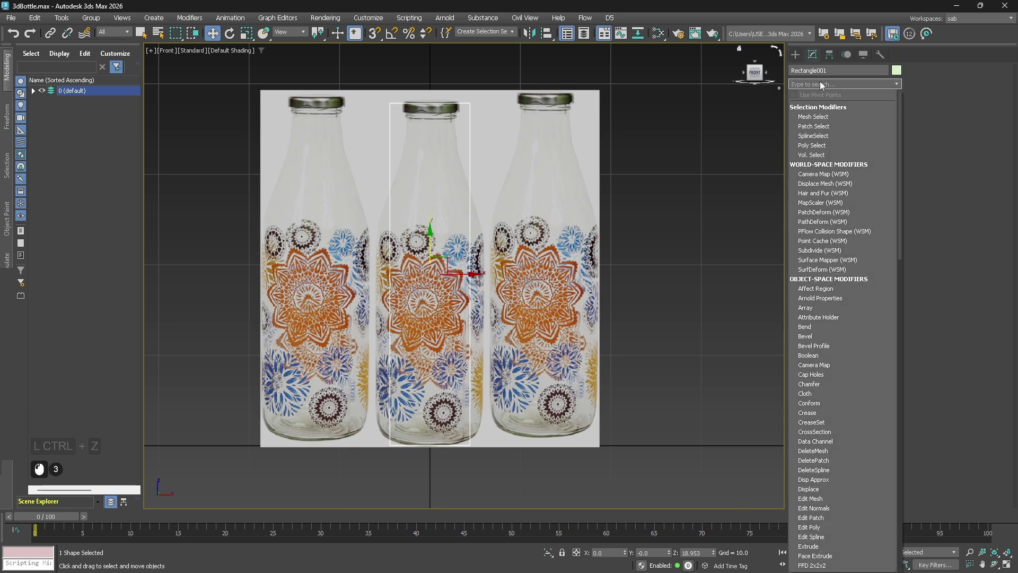
{"action": "type", "text": "edit"}
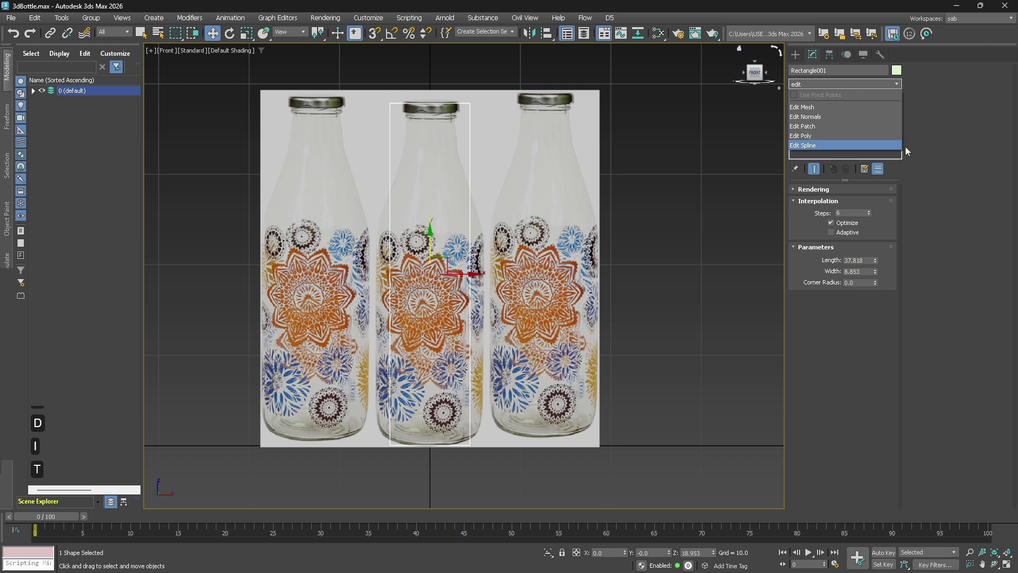
{"action": "left_click", "coordinate": [867, 145]}
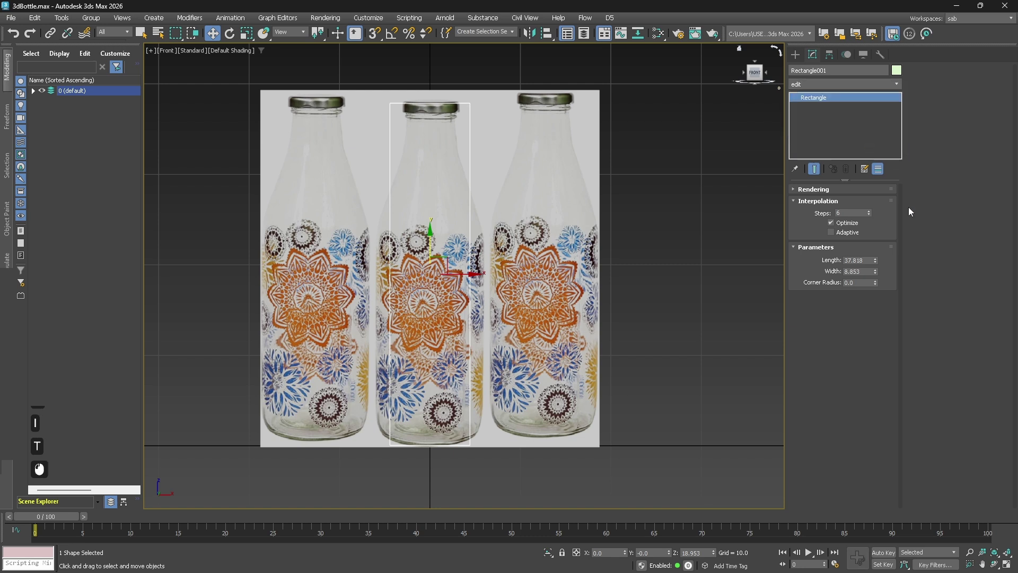
{"action": "left_click", "coordinate": [830, 204]}
{"action": "key", "text": "ctrl+z"}
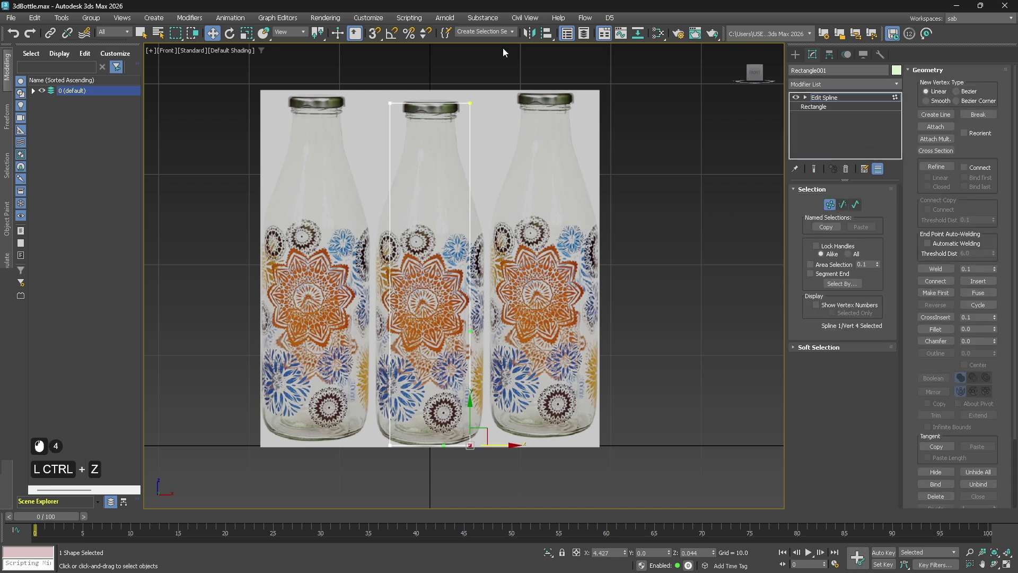
{"action": "left_click_drag", "start_coordinate": [361, 85], "coordinate": [495, 466]}
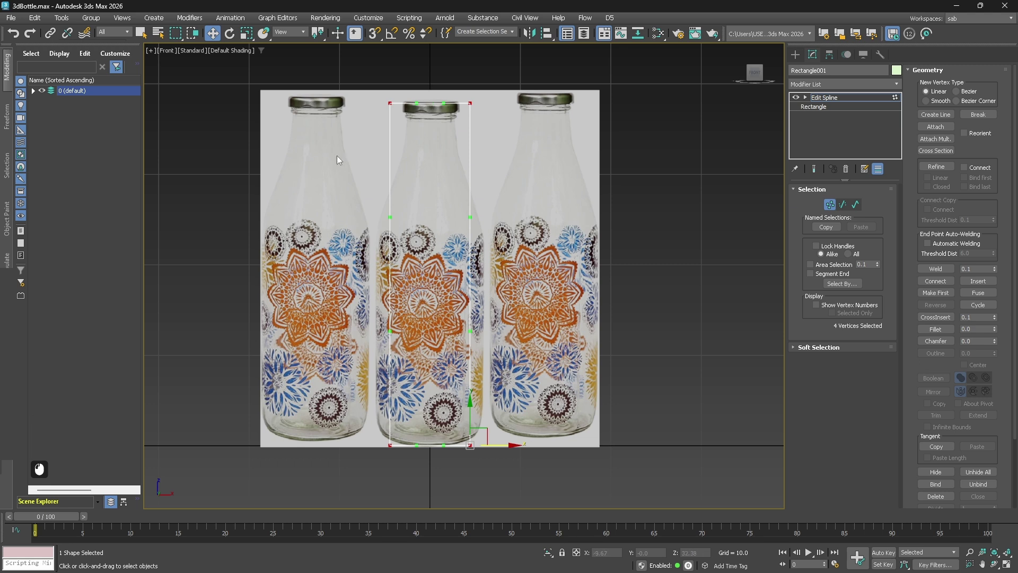
- Divide the rectangle's top and bottom segments once each at their midpoints
{"action": "key", "text": "2"}
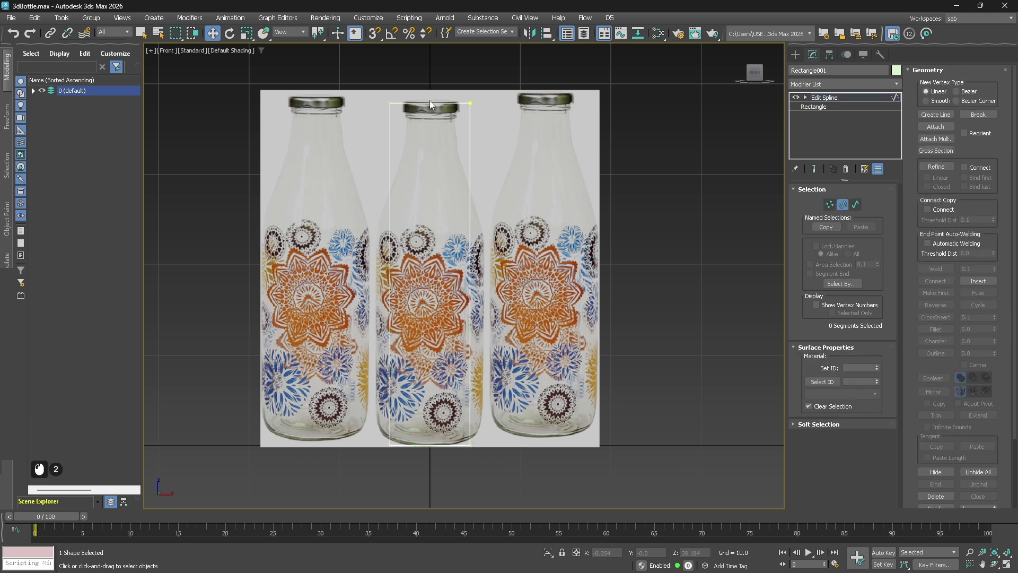
{"action": "left_click", "coordinate": [430, 103]}
{"action": "left_click_drag", "start_coordinate": [1007, 448], "coordinate": [1002, 293]}
{"action": "left_click", "coordinate": [929, 414]}
{"action": "left_click", "coordinate": [940, 427]}
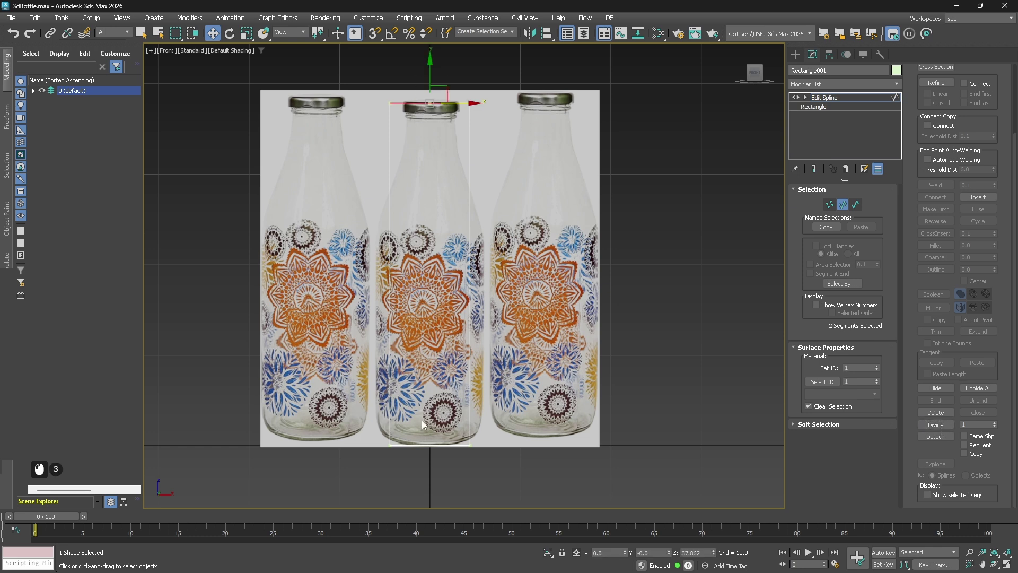
{"action": "left_click", "coordinate": [426, 444]}
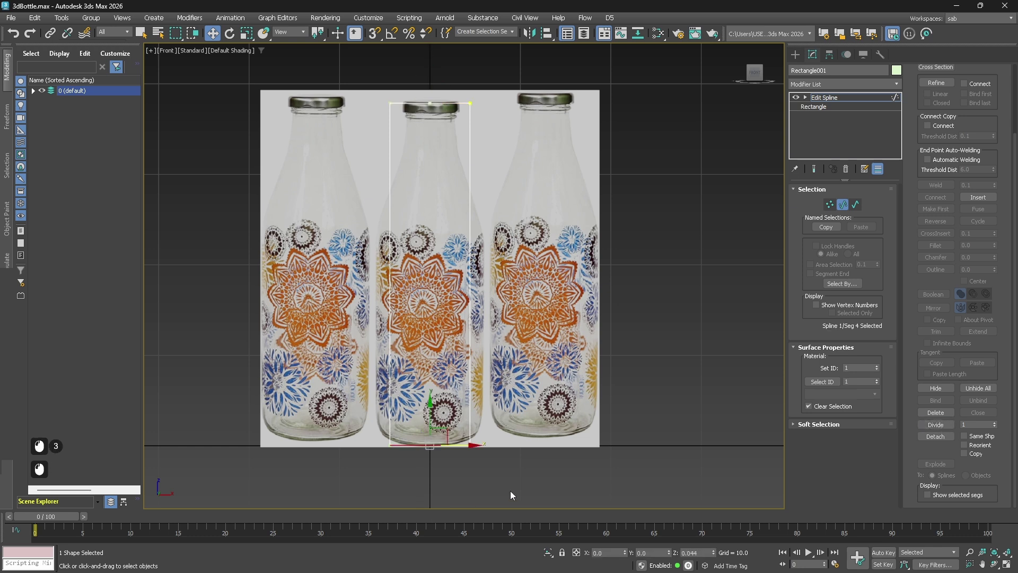
{"action": "left_click", "coordinate": [936, 425]}
{"action": "left_click", "coordinate": [486, 456]}
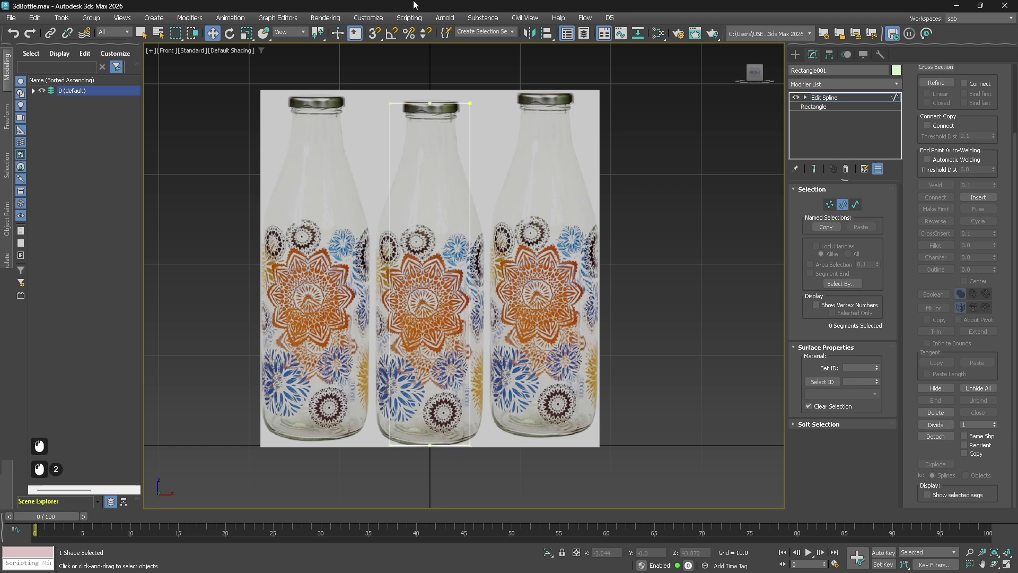
- Delete the three segments forming the left half of the rectangle, keeping an open half profile
{"action": "left_click_drag", "start_coordinate": [361, 83], "coordinate": [408, 382]}
{"action": "left_click_drag", "start_coordinate": [419, 507], "coordinate": [419, 507]}
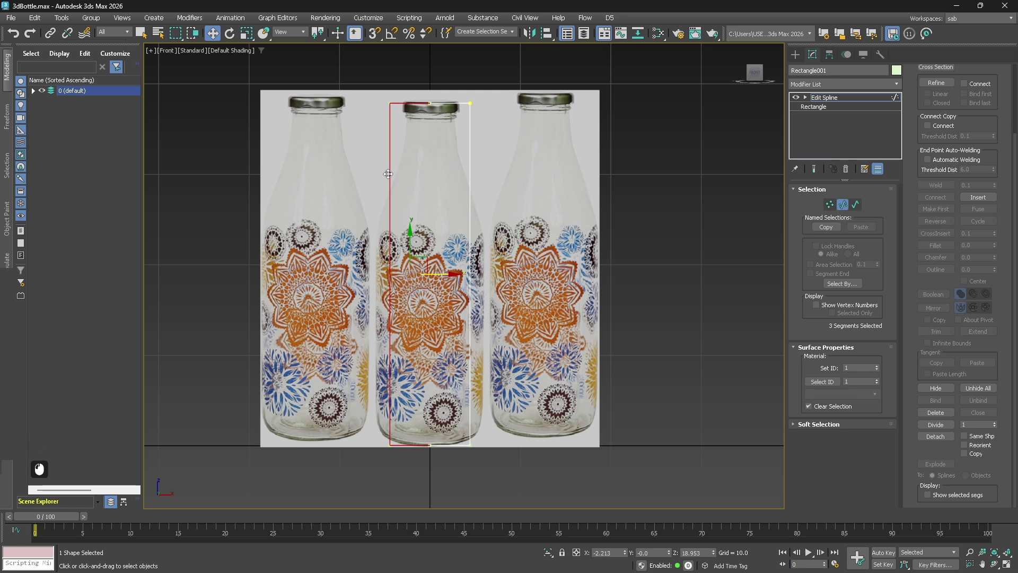
{"action": "key", "text": "Delete"}
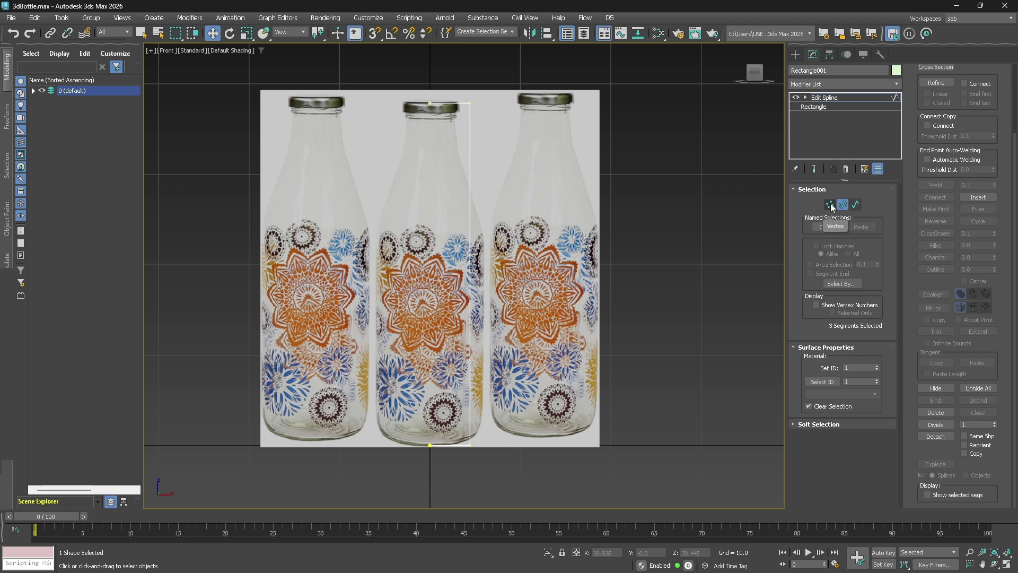
- Divide the profile's vertical side segment and raise the new vertex to the bottle's shoulder height, about Z 22.4
{"action": "key", "text": "1"}
{"action": "key", "text": "2"}
{"action": "key", "text": "ctrl+z"}
{"action": "left_click", "coordinate": [470, 274]}
{"action": "key", "text": "1"}
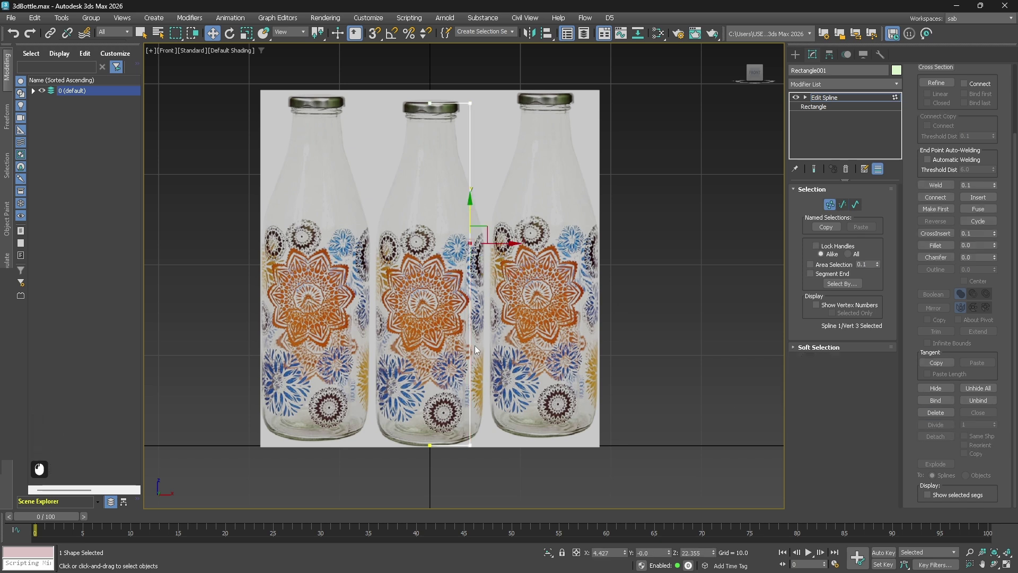
- Move the lower side segment out to the bottle's wall and the top corner vertex in to the neck, about X 2.5
{"action": "key", "text": "2"}
{"action": "left_click", "coordinate": [507, 377]}
{"action": "left_click", "coordinate": [470, 361]}
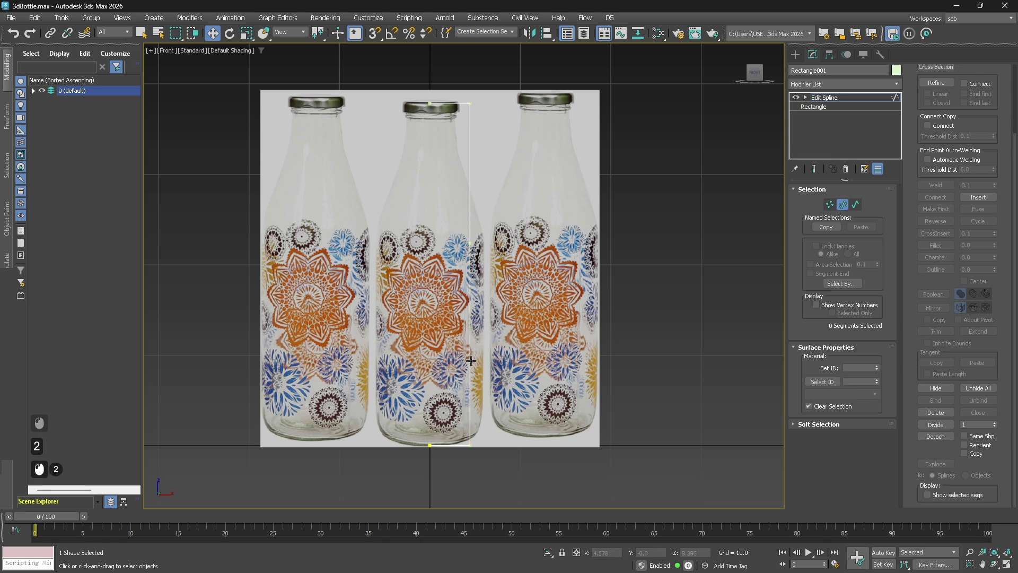
{"action": "left_click_drag", "start_coordinate": [508, 345], "coordinate": [536, 345]}
{"action": "key", "text": "1"}
{"action": "left_click_drag", "start_coordinate": [462, 94], "coordinate": [486, 106]}
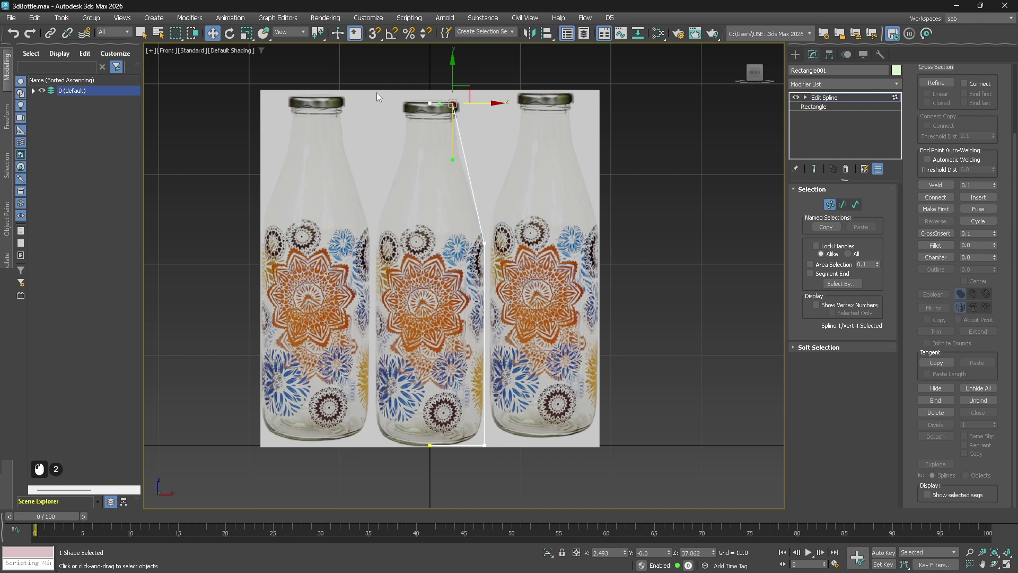
- Convert all vertices of the half profile to Corner type
{"action": "left_click_drag", "start_coordinate": [390, 85], "coordinate": [476, 210]}
{"action": "left_click_drag", "start_coordinate": [574, 479], "coordinate": [573, 479]}
{"action": "right_click", "coordinate": [510, 252]}
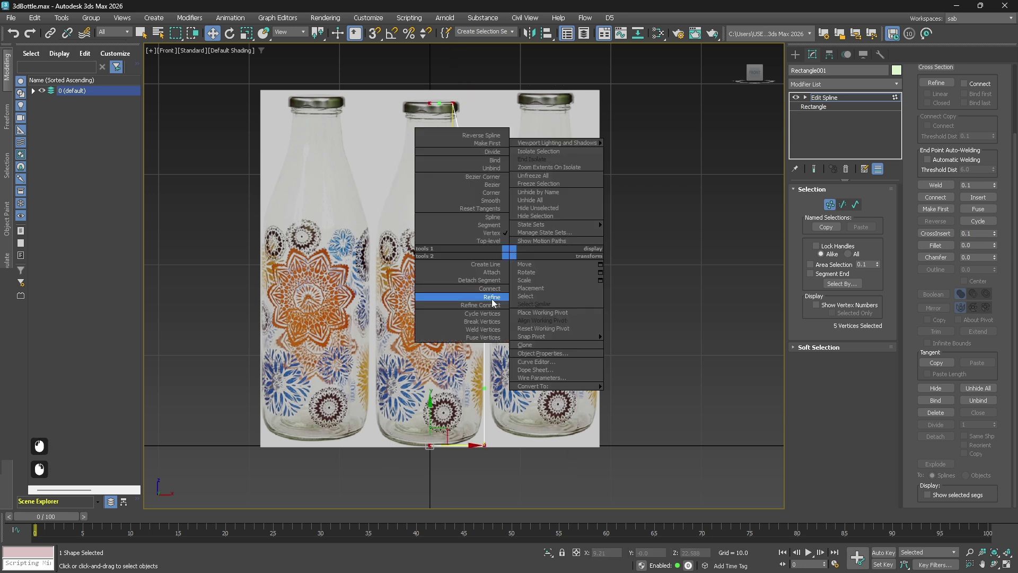
{"action": "left_click", "coordinate": [493, 208]}
{"action": "left_click", "coordinate": [476, 462]}
{"action": "left_click", "coordinate": [467, 436]}
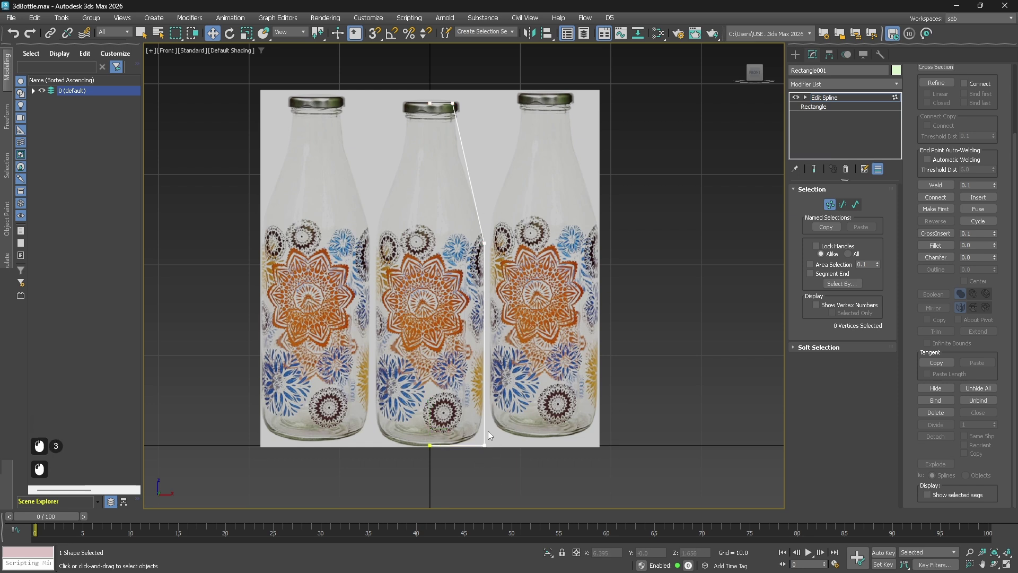
- Divide the lower side segment and move the new vertex down to just above the base corner, about Z 2.1
{"action": "key", "text": "2"}
{"action": "left_click", "coordinate": [484, 397]}
{"action": "left_click", "coordinate": [481, 383]}
{"action": "left_click", "coordinate": [935, 424]}
{"action": "key", "text": "1"}
{"action": "left_click", "coordinate": [484, 345]}
{"action": "left_click_drag", "start_coordinate": [487, 312], "coordinate": [488, 347]}
{"action": "left_click_drag", "start_coordinate": [487, 386], "coordinate": [488, 394]}
- Pull the bottom corner vertex inward and fine-tune both base corner vertices into a small bevel matching the bottle's rounded base
{"action": "left_click", "coordinate": [485, 446]}
{"action": "left_click_drag", "start_coordinate": [508, 447], "coordinate": [490, 449]}
{"action": "left_click", "coordinate": [498, 468]}
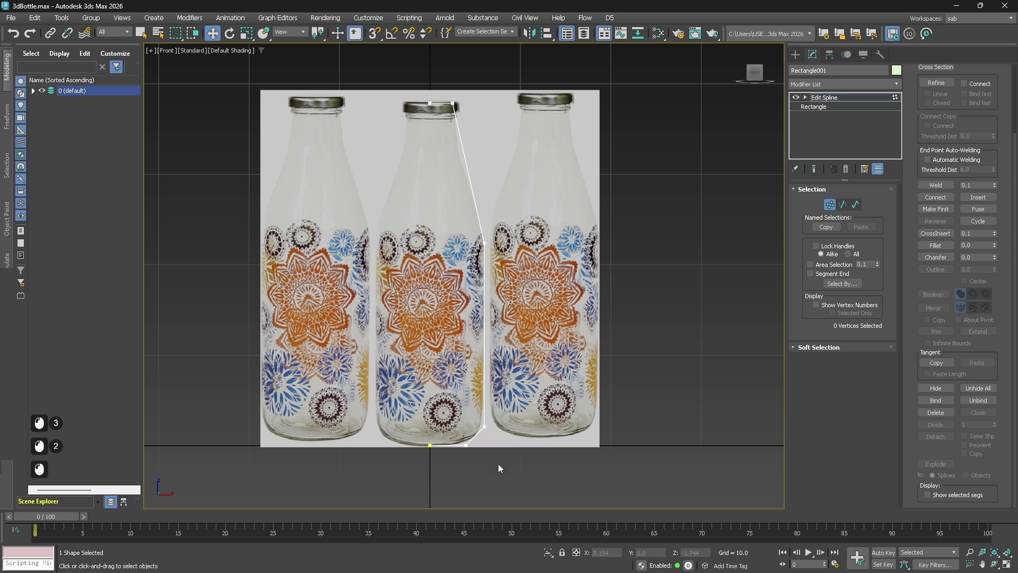
{"action": "left_click", "coordinate": [484, 427]}
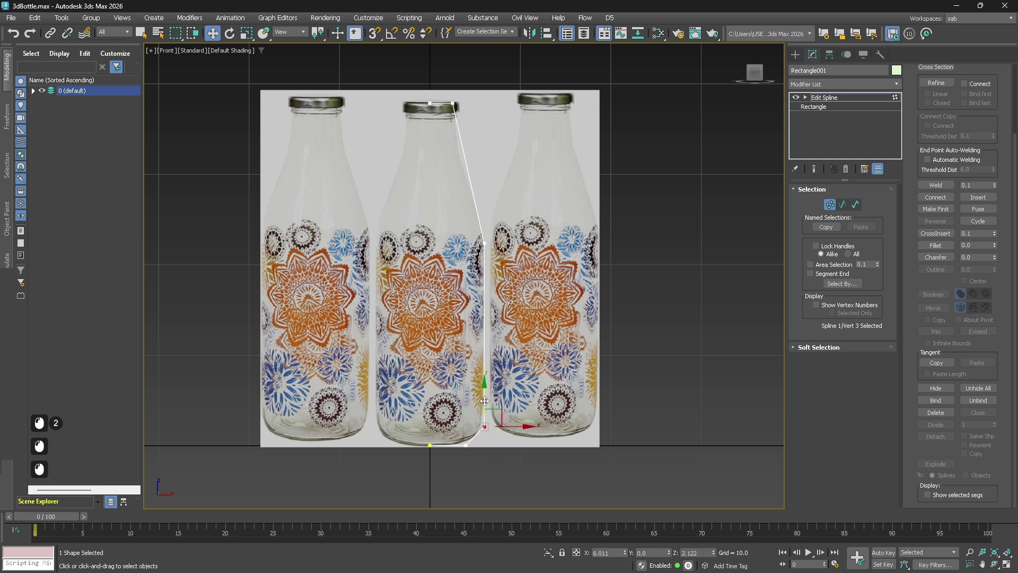
{"action": "left_click_drag", "start_coordinate": [486, 408], "coordinate": [485, 409]}
{"action": "left_click", "coordinate": [458, 473]}
{"action": "left_click", "coordinate": [466, 445]}
{"action": "left_click_drag", "start_coordinate": [492, 447], "coordinate": [497, 447]}
{"action": "left_click", "coordinate": [714, 245]}
{"action": "key", "text": "1"}
{"action": "left_click", "coordinate": [715, 246]}
- Rename the reference image plane as ref and hide it
{"action": "left_click", "coordinate": [321, 210]}
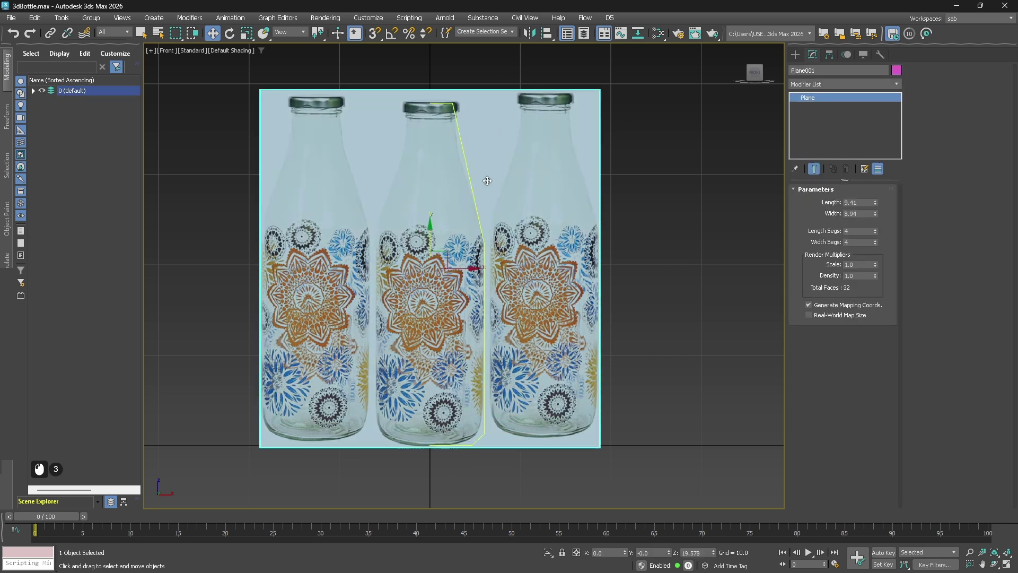
{"action": "left_click", "coordinate": [34, 91]}
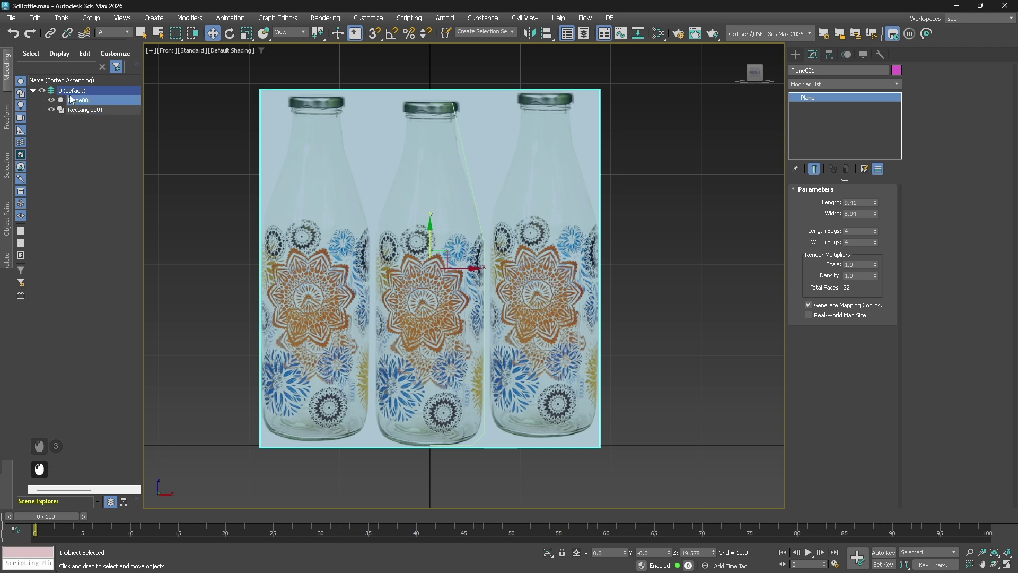
{"action": "left_click", "coordinate": [802, 70]}
{"action": "type", "text": "ref"}
{"action": "key", "text": "KP_Enter"}
{"action": "left_click", "coordinate": [639, 201]}
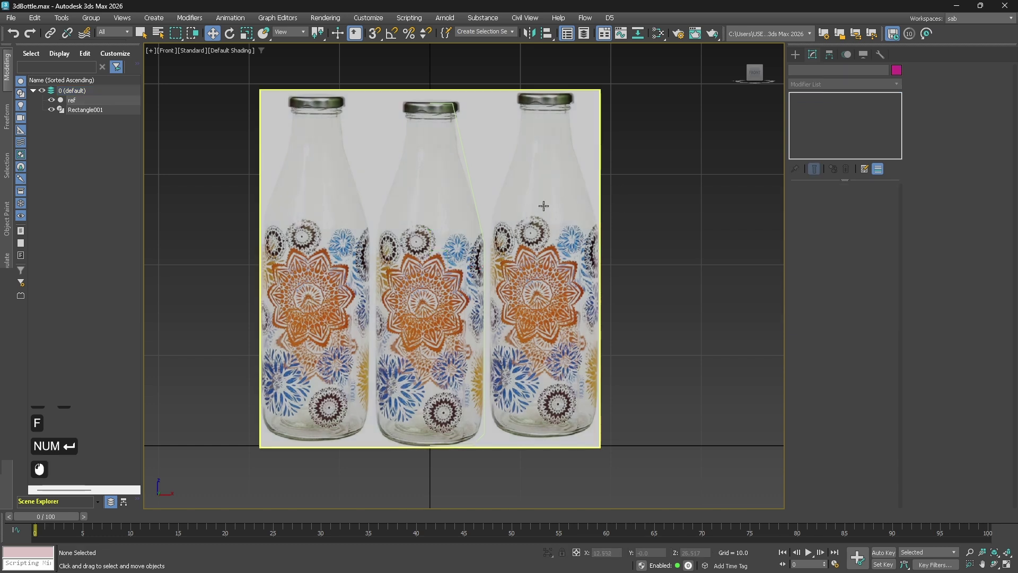
{"action": "left_click", "coordinate": [52, 100]}
- Select all vertices of the bottle profile spline and convert them to Bezier
{"action": "left_click", "coordinate": [484, 234]}
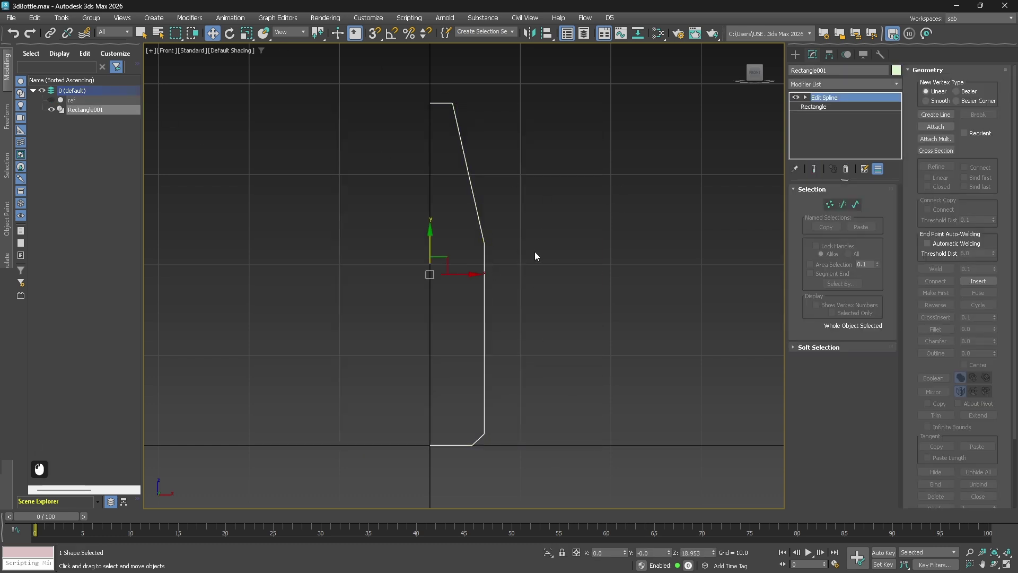
{"action": "left_click", "coordinate": [829, 204]}
{"action": "left_click_drag", "start_coordinate": [574, 511], "coordinate": [574, 511]}
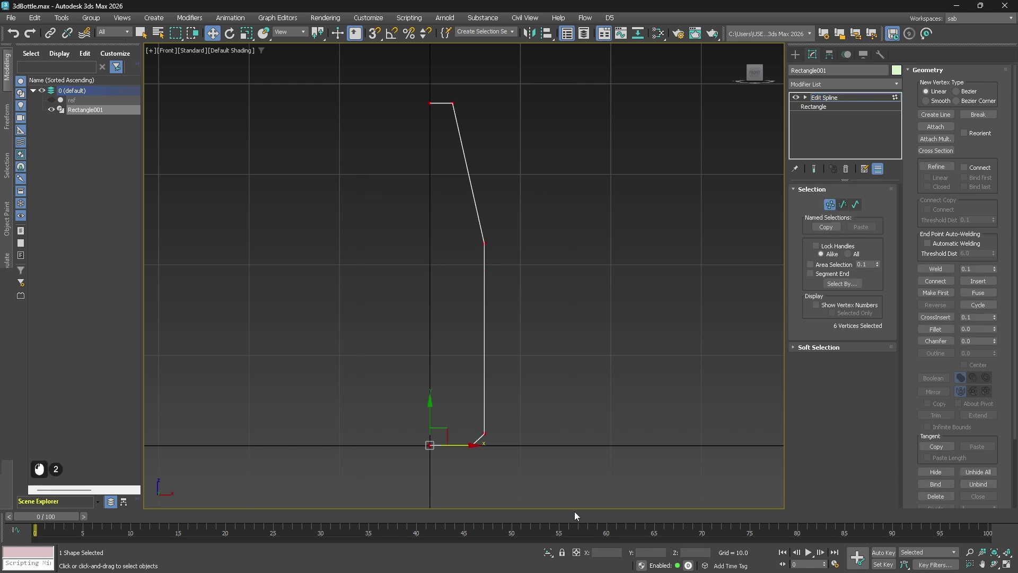
{"action": "right_click", "coordinate": [486, 204]}
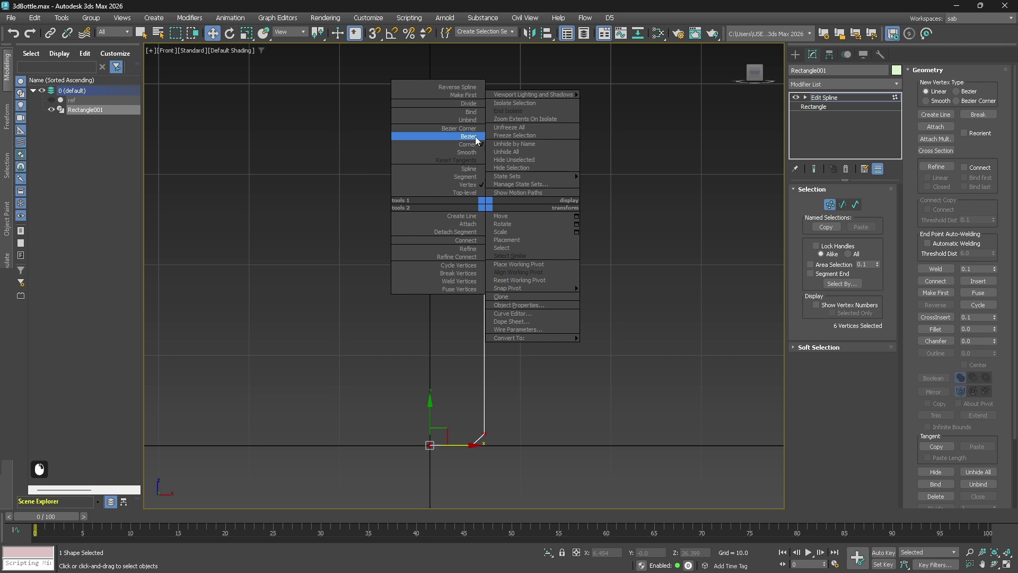
{"action": "left_click", "coordinate": [475, 135]}
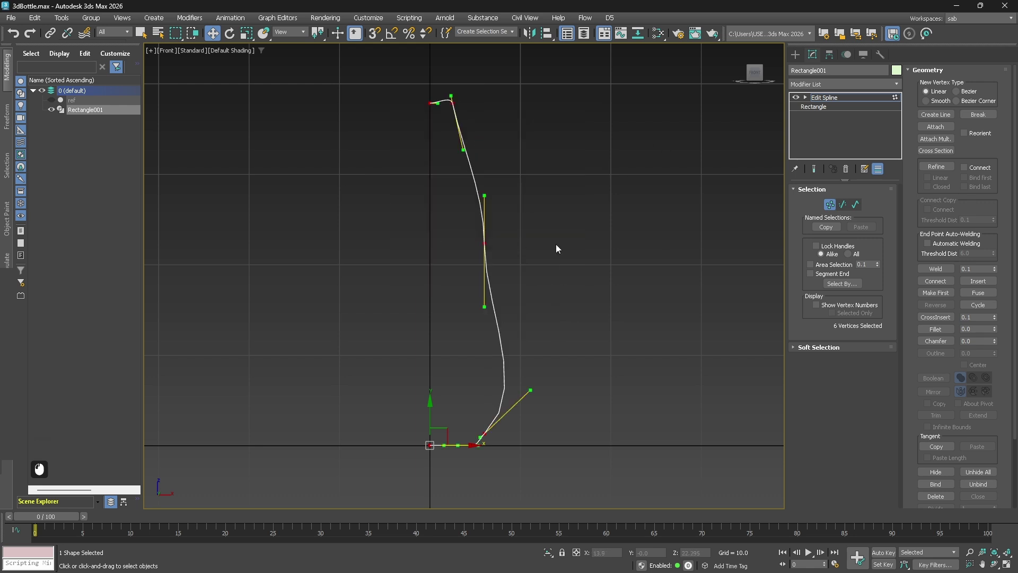
- Try to pull the upper Bezier handle of the vertex above the base corner inward
{"action": "left_click", "coordinate": [535, 419]}
{"action": "left_click_drag", "start_coordinate": [480, 424], "coordinate": [512, 453]}
{"action": "left_click_drag", "start_coordinate": [529, 390], "coordinate": [501, 391]}
{"action": "key", "text": "ctrl+z"}
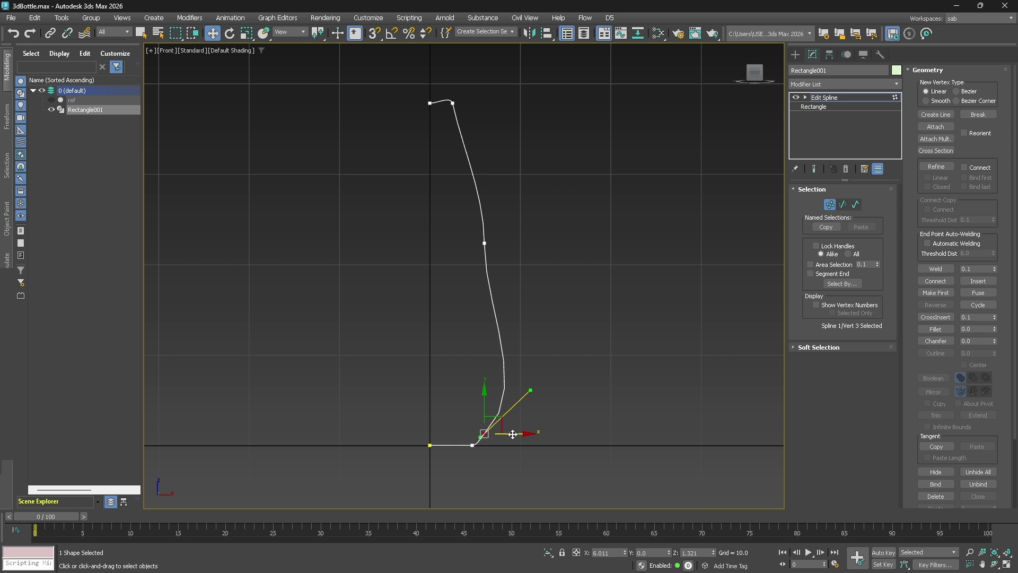
- Align the Bezier handle of the vertex above the base corner vertically so the lower side wall runs straight
{"action": "left_click", "coordinate": [484, 408]}
{"action": "left_click_drag", "start_coordinate": [532, 392], "coordinate": [484, 371]}
{"action": "key", "text": "ctrl+z"}
{"action": "left_click", "coordinate": [512, 433]}
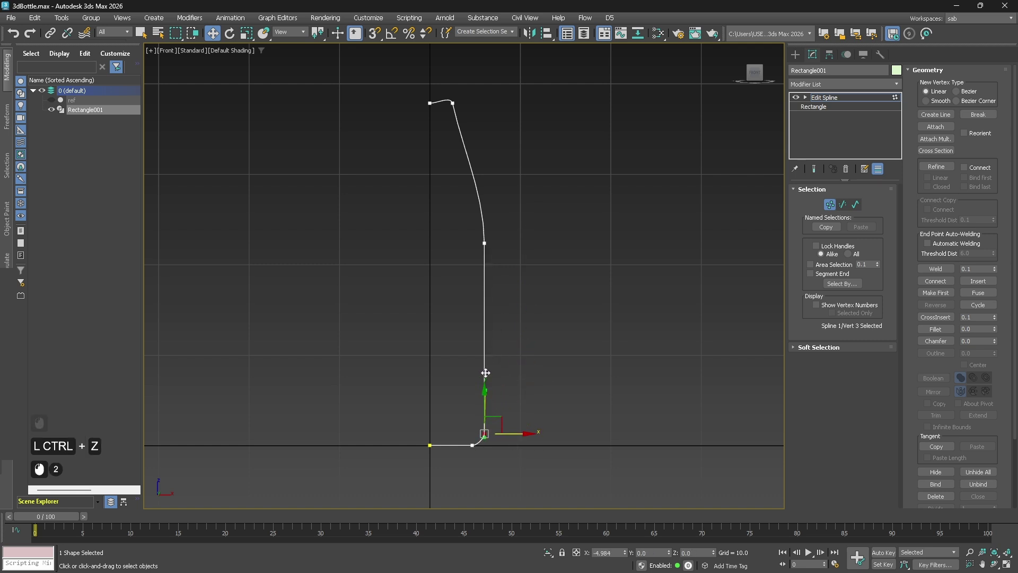
{"action": "left_click", "coordinate": [472, 445]}
{"action": "left_click", "coordinate": [505, 447]}
{"action": "left_click", "coordinate": [473, 447]}
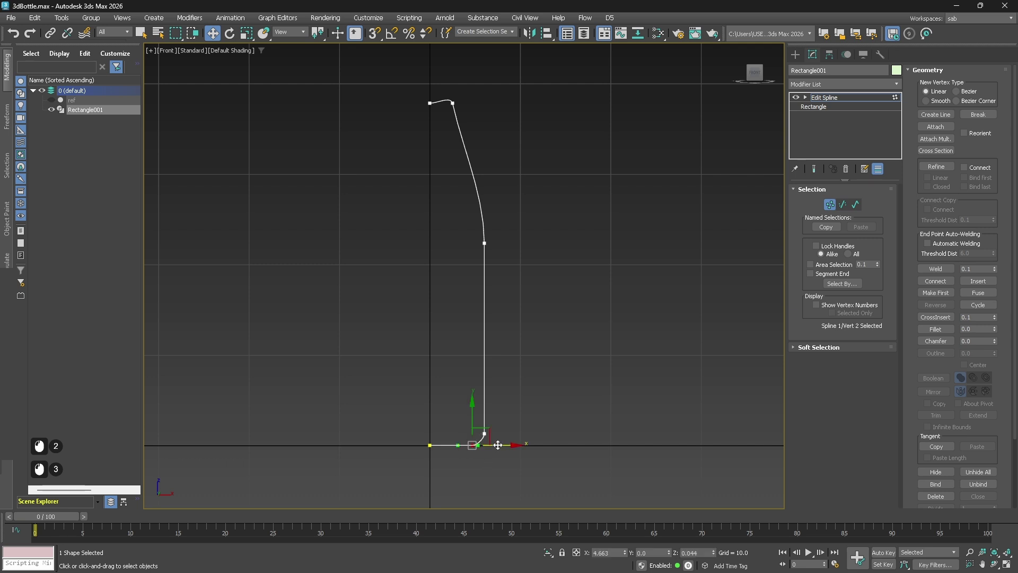
- Try to swing the lower Bezier handle of the profile's outer top vertex inward, and undo the change
{"action": "left_click_drag", "start_coordinate": [468, 118], "coordinate": [405, 88]}
{"action": "scroll", "coordinate": [479, 99], "scroll_direction": "up", "scroll_amount": 3}
{"action": "middle_click_drag", "start_coordinate": [479, 98], "coordinate": [571, 256]}
{"action": "scroll", "coordinate": [570, 254], "scroll_direction": "up", "scroll_amount": 4}
{"action": "scroll", "coordinate": [568, 253], "scroll_direction": "down", "scroll_amount": 1}
{"action": "middle_click_drag", "start_coordinate": [520, 291], "coordinate": [625, 189]}
{"action": "left_click", "coordinate": [453, 128]}
{"action": "left_click", "coordinate": [461, 191]}
{"action": "middle_click_drag", "start_coordinate": [534, 361], "coordinate": [521, 408]}
{"action": "scroll", "coordinate": [537, 255], "scroll_direction": "down", "scroll_amount": 2}
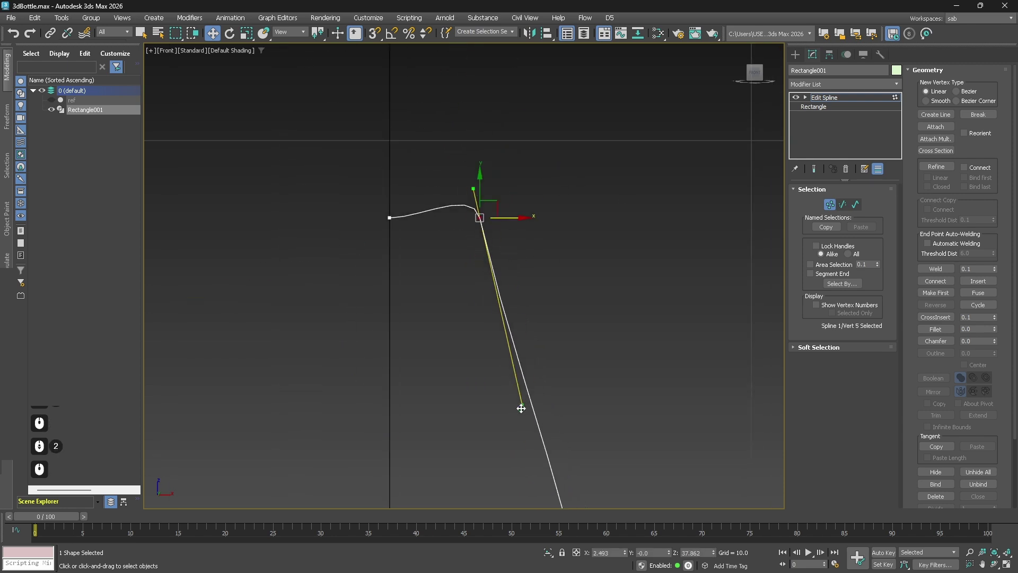
{"action": "left_click_drag", "start_coordinate": [524, 406], "coordinate": [400, 241]}
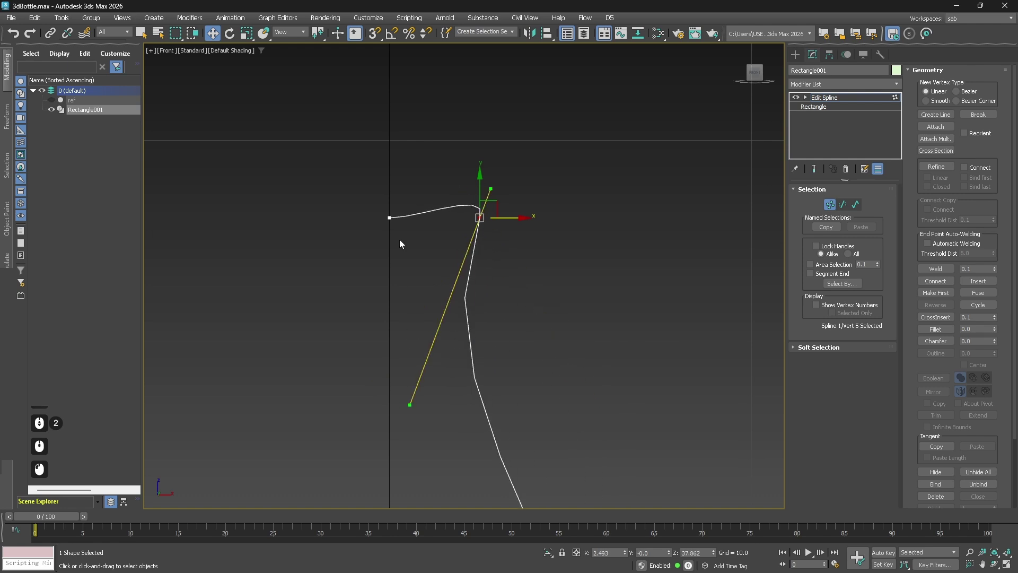
{"action": "key", "text": "ctrl+z"}
{"action": "key", "text": "ctrl+z"}
{"action": "key", "text": "ctrl+z"}
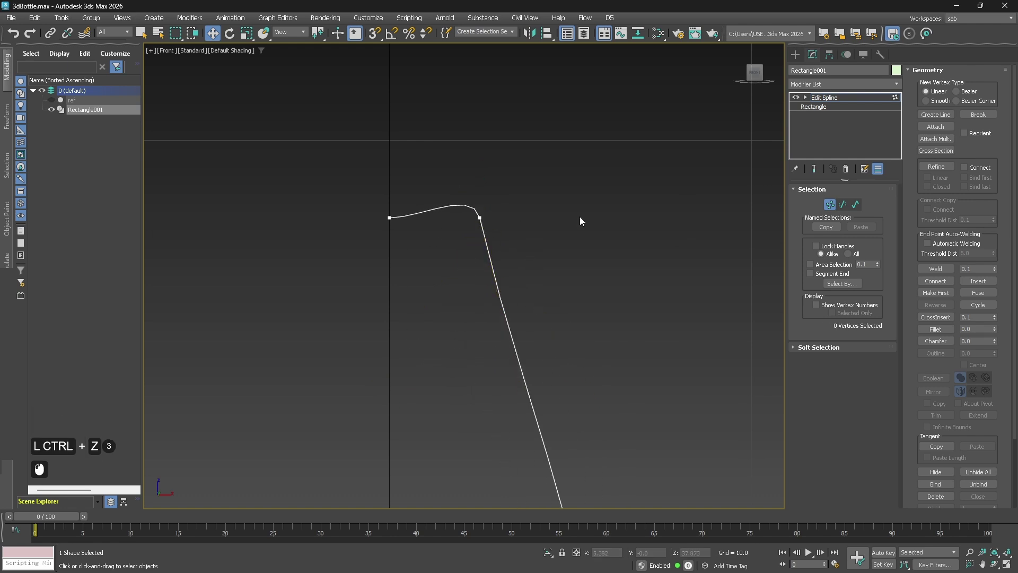
- Convert the outer top vertex to Bezier Corner and turn its upper handle inward horizontally to flatten the top edge
{"action": "right_click", "coordinate": [482, 217]}
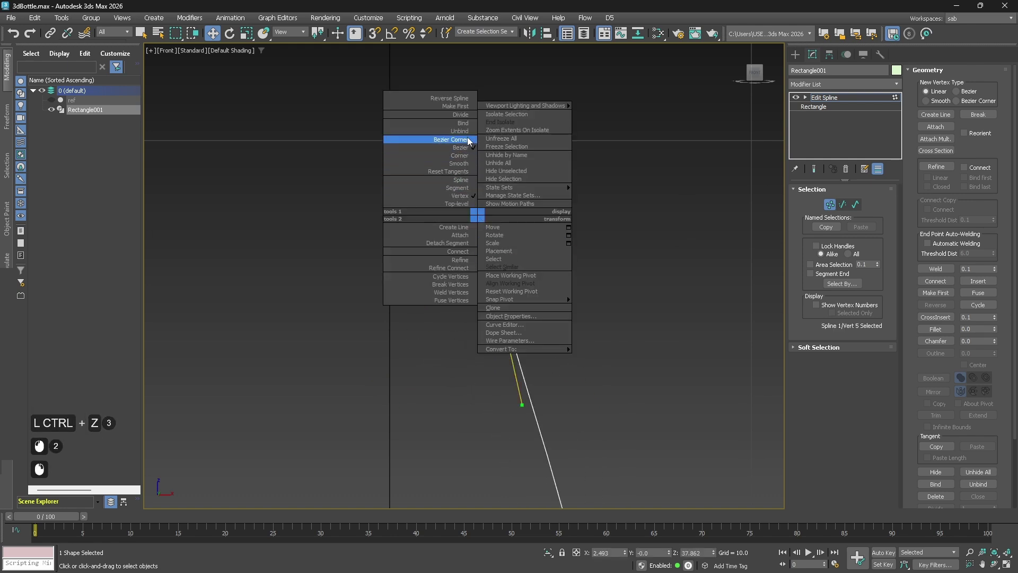
{"action": "left_click", "coordinate": [451, 139]}
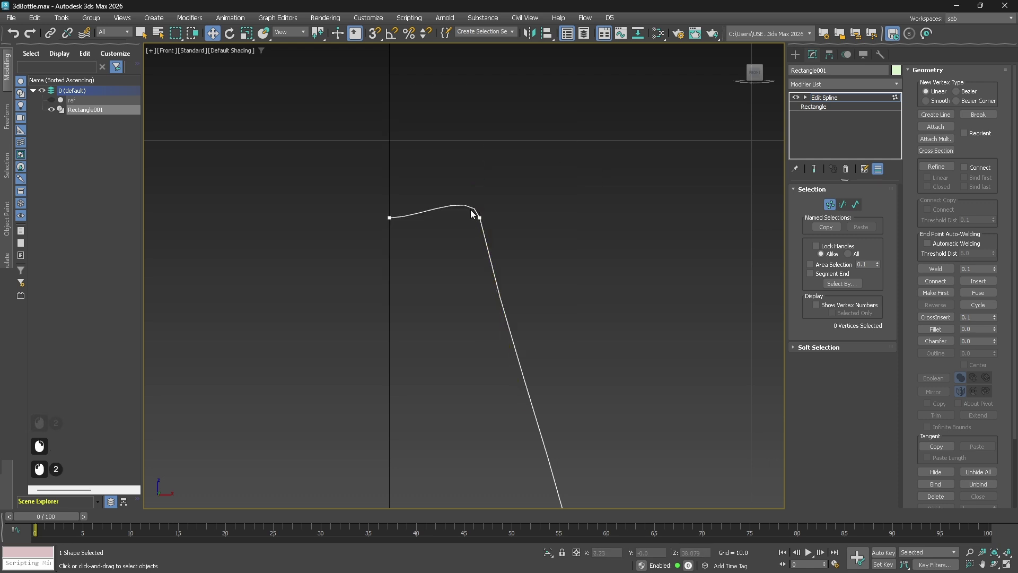
{"action": "left_click_drag", "start_coordinate": [470, 192], "coordinate": [525, 203]}
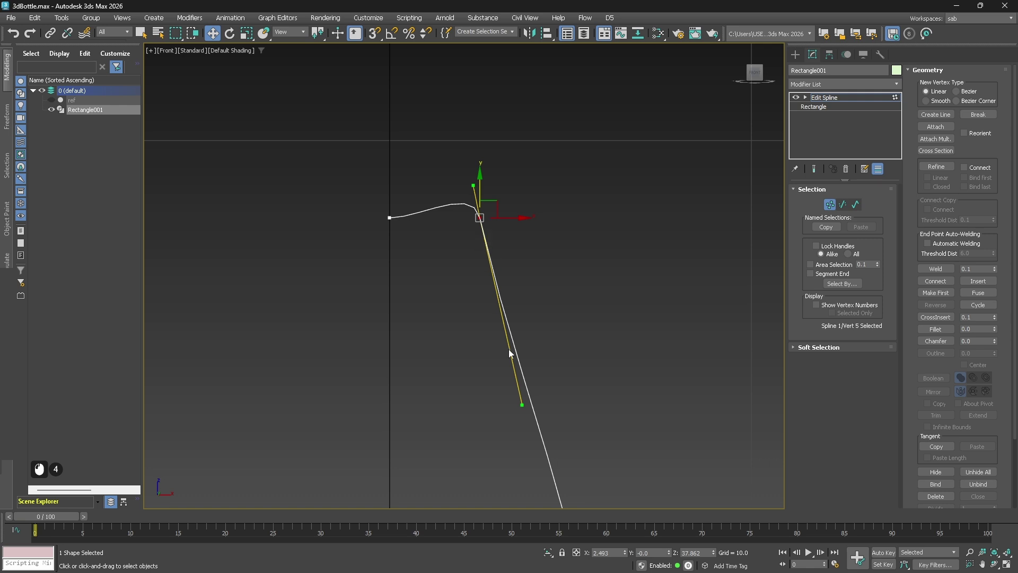
{"action": "key", "text": "ctrl+z"}
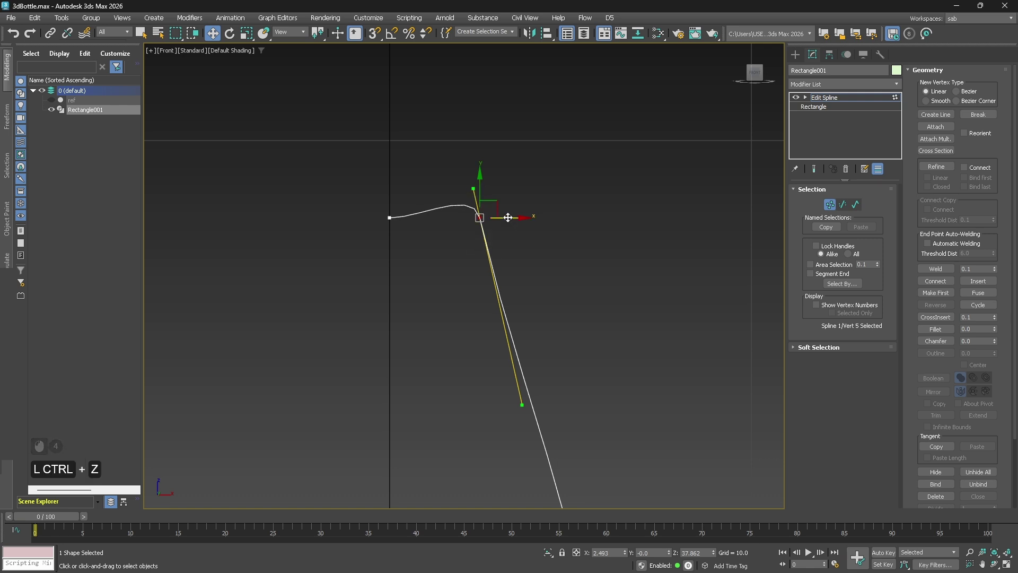
{"action": "left_click_drag", "start_coordinate": [472, 187], "coordinate": [444, 217]}
{"action": "left_click", "coordinate": [479, 183]}
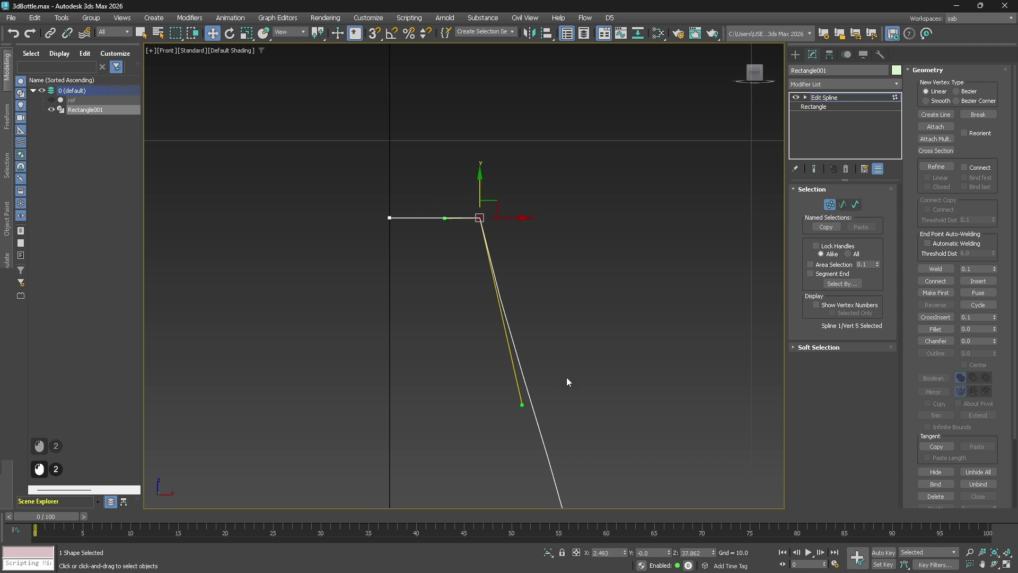
- Show the ref image and pull the outer top vertex's lower handle straight down and longer to follow the bottle neck
{"action": "scroll", "coordinate": [527, 282], "scroll_direction": "down", "scroll_amount": 4}
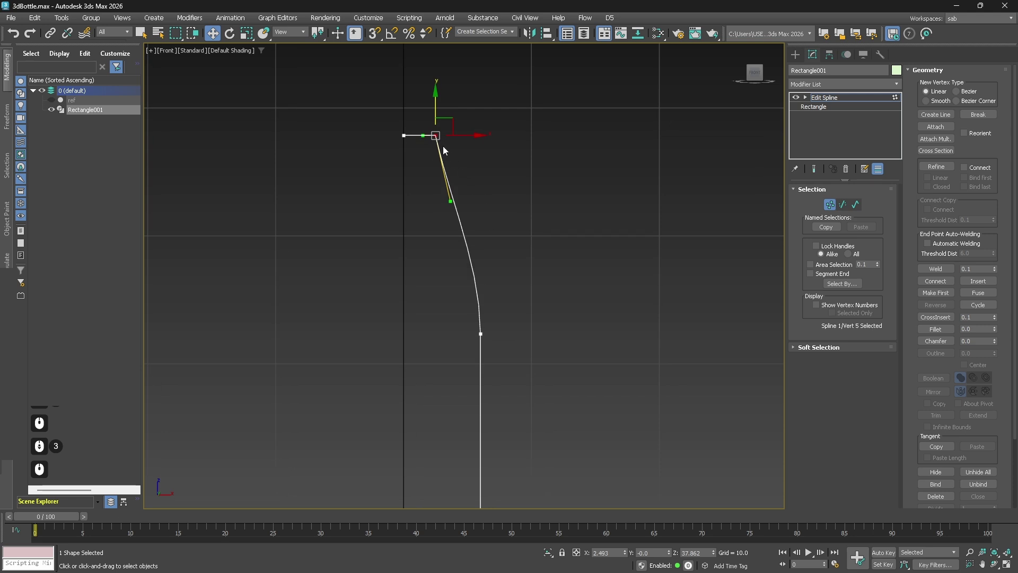
{"action": "middle_click_drag", "start_coordinate": [473, 308], "coordinate": [465, 237]}
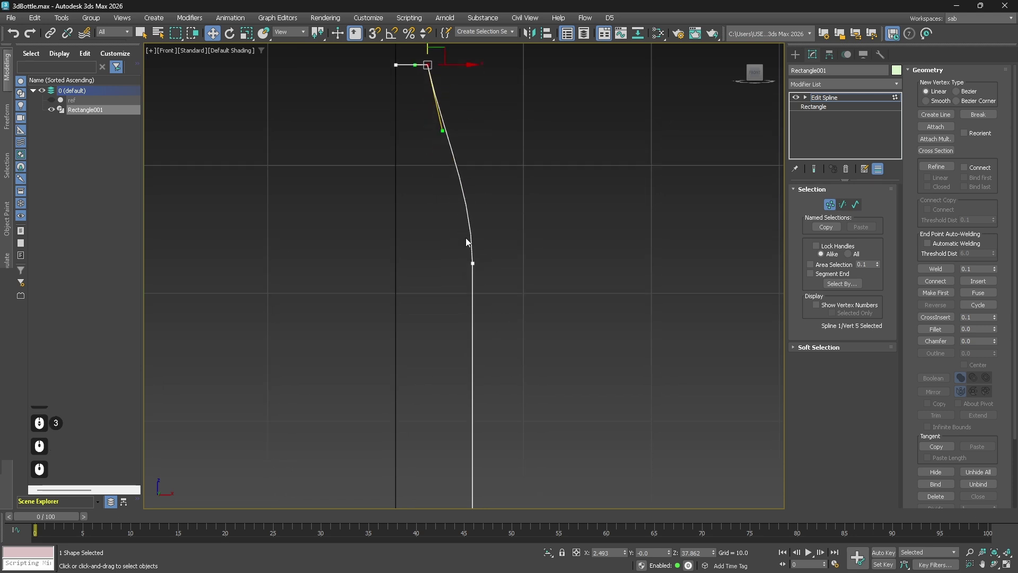
{"action": "left_click", "coordinate": [51, 100]}
{"action": "middle_click_drag", "start_coordinate": [321, 91], "coordinate": [318, 190]}
{"action": "scroll", "coordinate": [318, 190], "scroll_direction": "up", "scroll_amount": 2}
{"action": "left_click", "coordinate": [470, 150]}
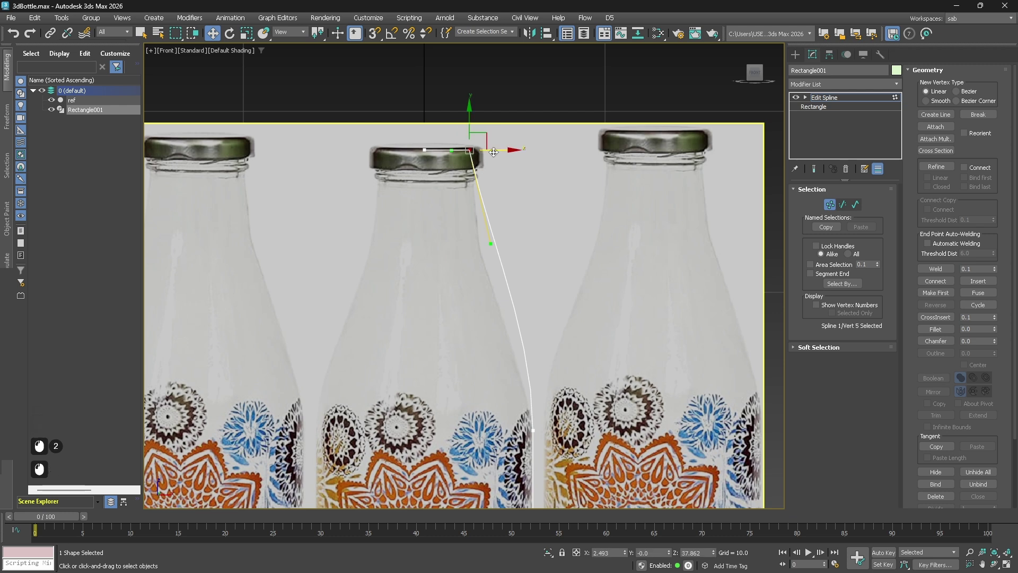
{"action": "left_click_drag", "start_coordinate": [491, 243], "coordinate": [465, 265]}
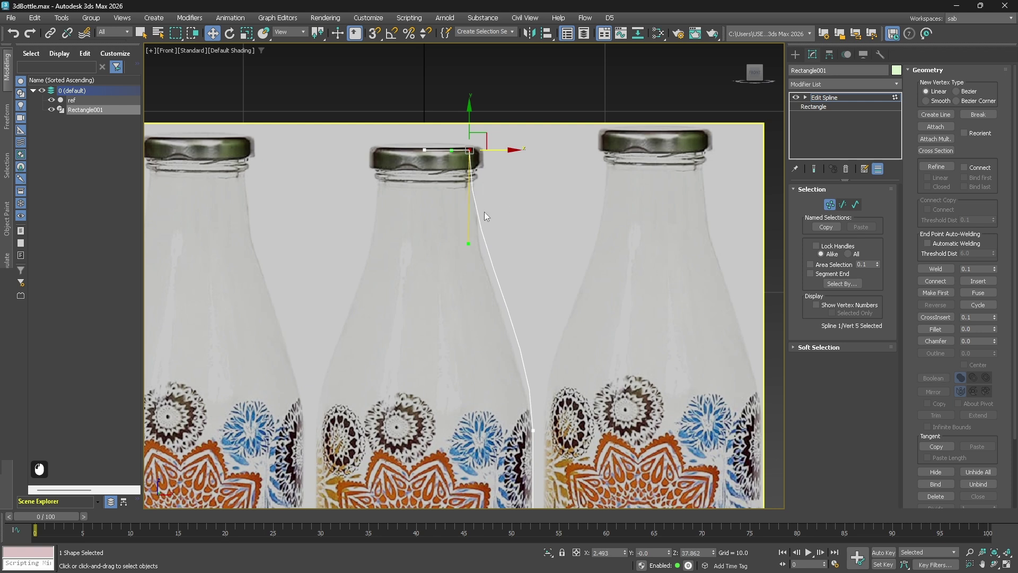
{"action": "left_click", "coordinate": [471, 243]}
{"action": "left_click_drag", "start_coordinate": [467, 245], "coordinate": [492, 287]}
- Shift the outer top vertex slightly outward to X 2.64 and lengthen its lower handle to match the neck in the reference
{"action": "left_click_drag", "start_coordinate": [444, 121], "coordinate": [482, 202]}
{"action": "left_click_drag", "start_coordinate": [512, 151], "coordinate": [515, 153]}
{"action": "left_click", "coordinate": [486, 132]}
{"action": "left_click", "coordinate": [486, 131]}
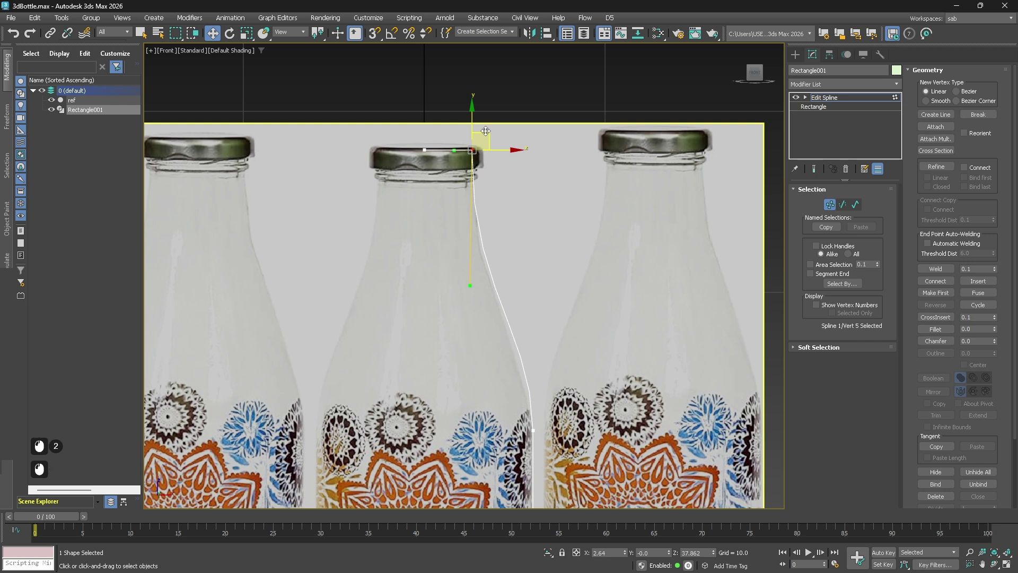
{"action": "mouse_move", "coordinate": [472, 283]}
{"action": "left_mouse_down"}
{"action": "mouse_move", "coordinate": [469, 233]}
{"action": "mouse_move", "coordinate": [430, 269]}
{"action": "mouse_move", "coordinate": [477, 256]}
{"action": "mouse_move", "coordinate": [409, 263]}
{"action": "mouse_move", "coordinate": [506, 265]}
{"action": "mouse_move", "coordinate": [598, 293]}
{"action": "mouse_move", "coordinate": [409, 321]}
{"action": "mouse_move", "coordinate": [480, 310]}
{"action": "mouse_move", "coordinate": [470, 295]}
{"action": "left_mouse_up"}
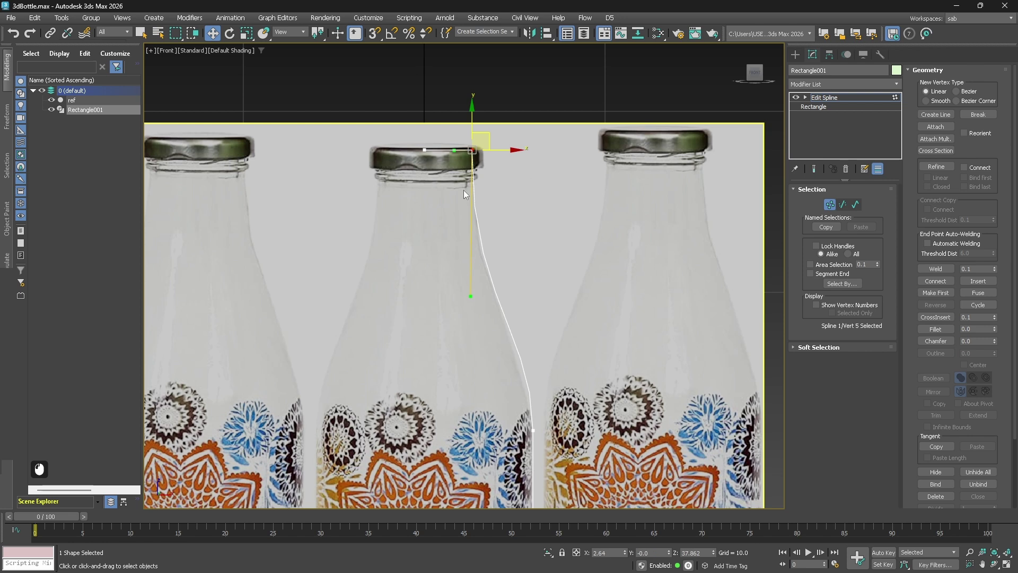
- Hide the ref image and rename the bottle profile spline as BottleShape
{"action": "left_click", "coordinate": [51, 100]}
{"action": "left_click", "coordinate": [468, 209]}
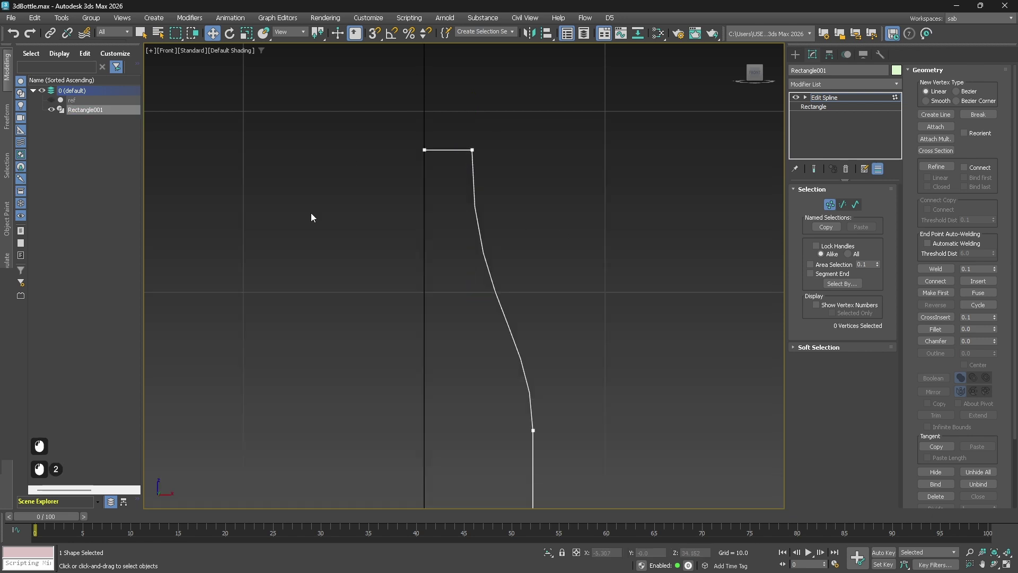
{"action": "left_click", "coordinate": [87, 109]}
{"action": "triple_click", "coordinate": [820, 71]}
{"action": "type", "text": "BottleShape"}
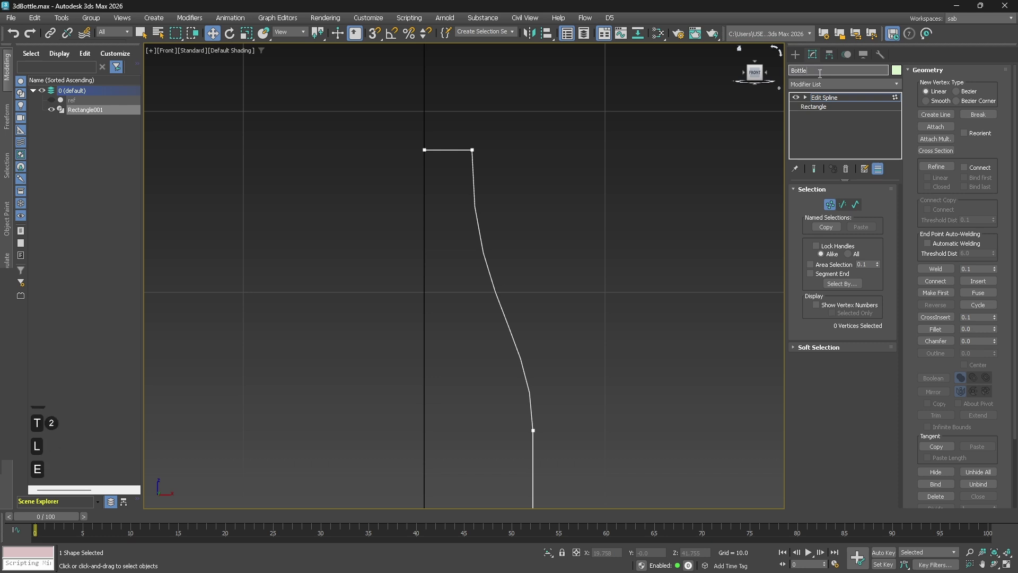
{"action": "key", "text": "Return"}
- Apply a Lathe modifier to the BottleShape spline
{"action": "left_click", "coordinate": [443, 312]}
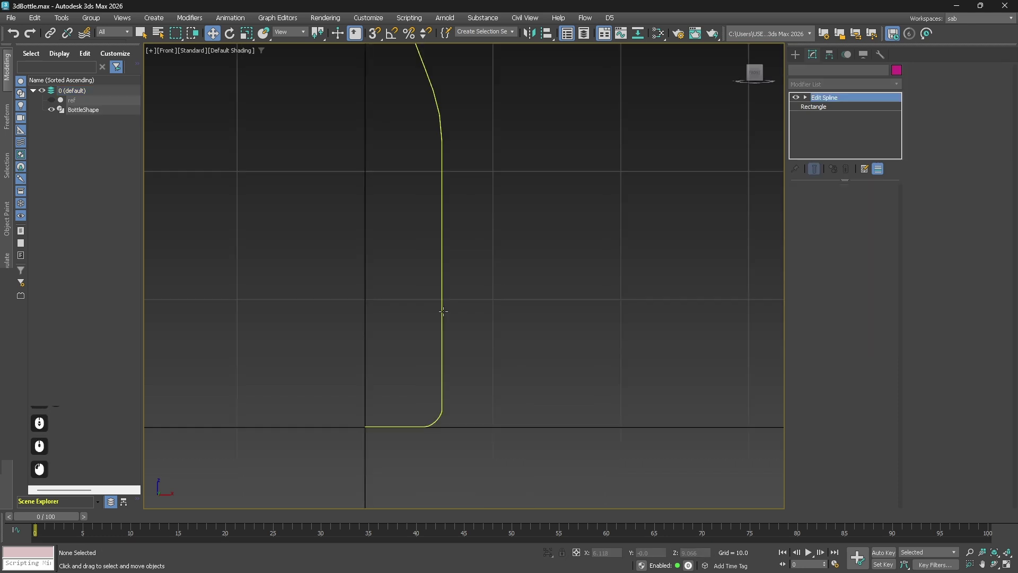
{"action": "scroll", "coordinate": [444, 311], "scroll_direction": "down", "scroll_amount": 3}
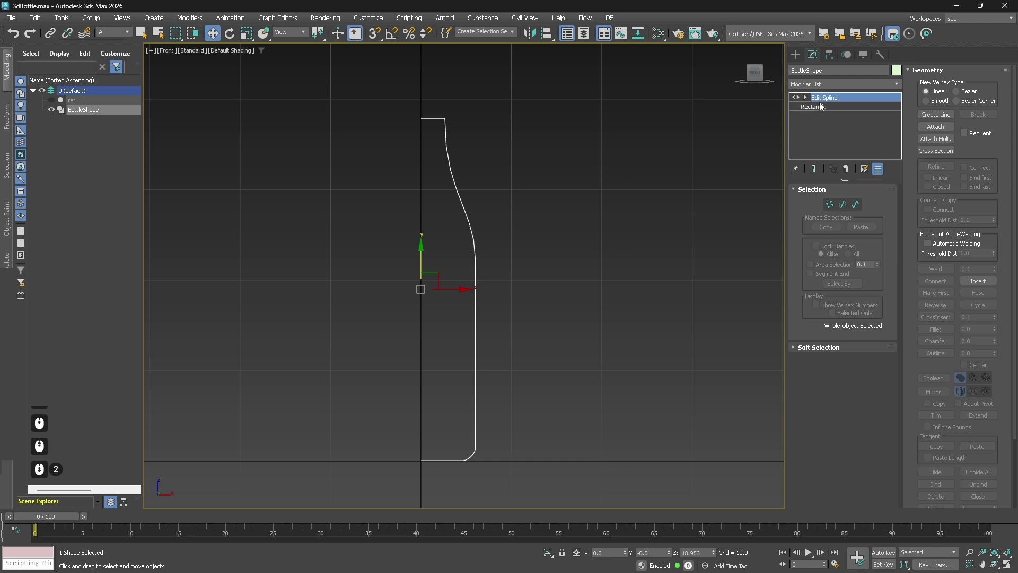
{"action": "left_click", "coordinate": [823, 87]}
{"action": "type", "text": "l"}
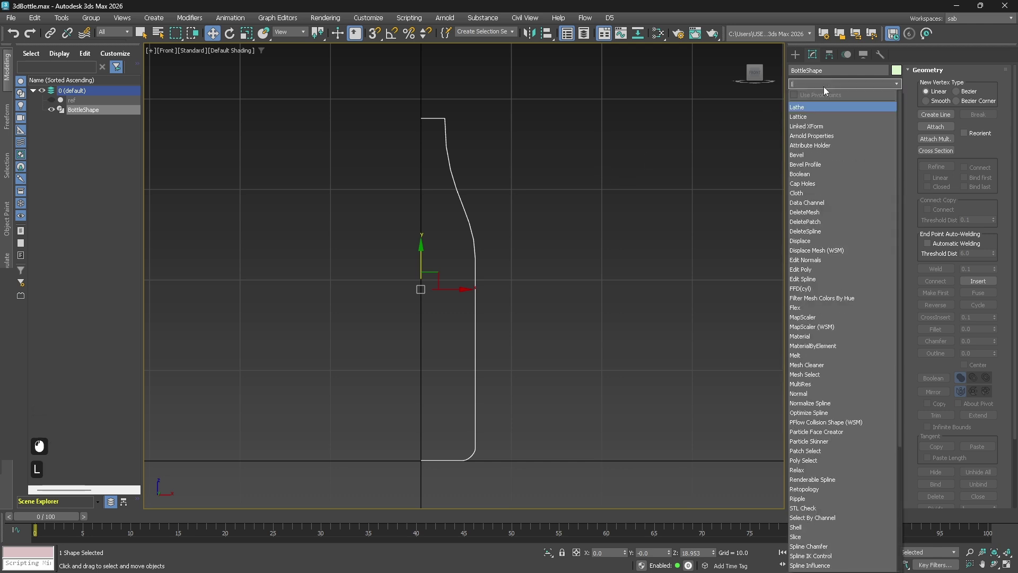
{"action": "type", "text": "at"}
{"action": "left_click", "coordinate": [802, 107]}
{"action": "middle_click_drag", "start_coordinate": [452, 306], "coordinate": [449, 297]}
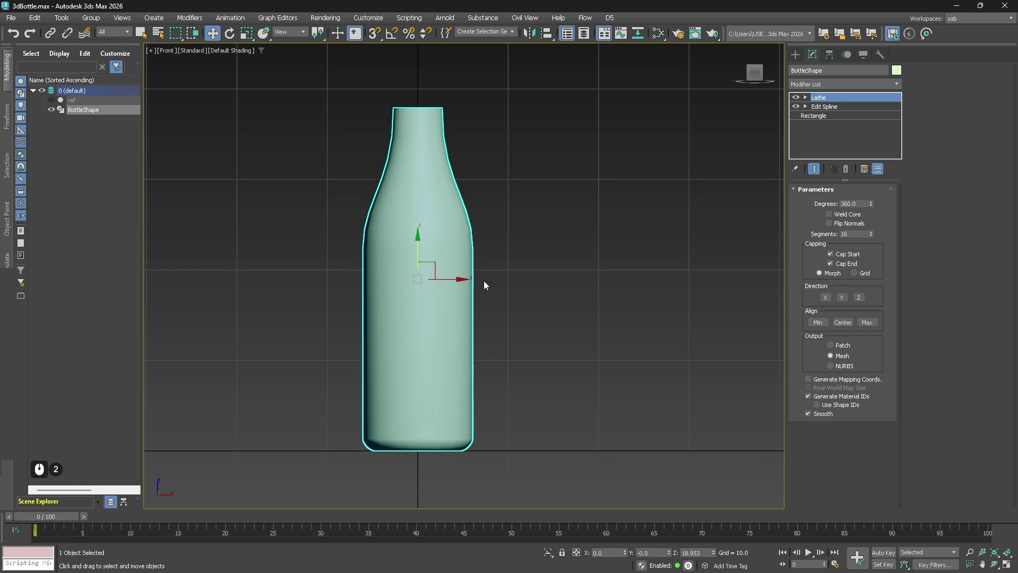
- Examine the lathed bottle's surface from several angles in the perspective view
{"action": "key", "text": "p"}
{"action": "middle_click_drag", "start_coordinate": [558, 195], "coordinate": [497, 392]}
{"action": "scroll", "coordinate": [466, 247], "scroll_direction": "up", "scroll_amount": 4}
{"action": "middle_click_drag", "start_coordinate": [466, 247], "coordinate": [522, 297], "text": "alt"}
{"action": "middle_click_drag", "start_coordinate": [503, 461], "coordinate": [552, 279]}
{"action": "middle_click_drag", "start_coordinate": [551, 278], "coordinate": [541, 325], "text": "alt"}
{"action": "scroll", "coordinate": [540, 325], "scroll_direction": "up", "scroll_amount": 4}
{"action": "scroll", "coordinate": [543, 297], "scroll_direction": "down", "scroll_amount": 7}
{"action": "middle_click_drag", "start_coordinate": [547, 199], "coordinate": [546, 311]}
- Examine the segmentation of the bottle's neck and shoulder in the front view with edged faces displayed
{"action": "key", "text": "f"}
{"action": "scroll", "coordinate": [430, 138], "scroll_direction": "up", "scroll_amount": 4}
{"action": "key", "text": "F4"}
{"action": "scroll", "coordinate": [451, 159], "scroll_direction": "down", "scroll_amount": 4}
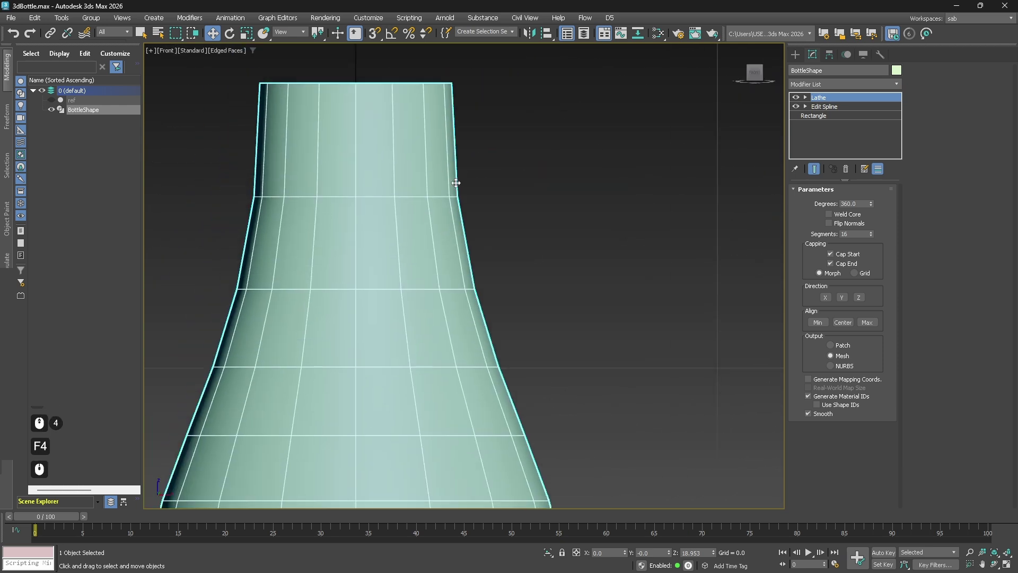
{"action": "scroll", "coordinate": [473, 283], "scroll_direction": "down", "scroll_amount": 2}
{"action": "key", "text": "F4"}
{"action": "key", "text": "F4"}
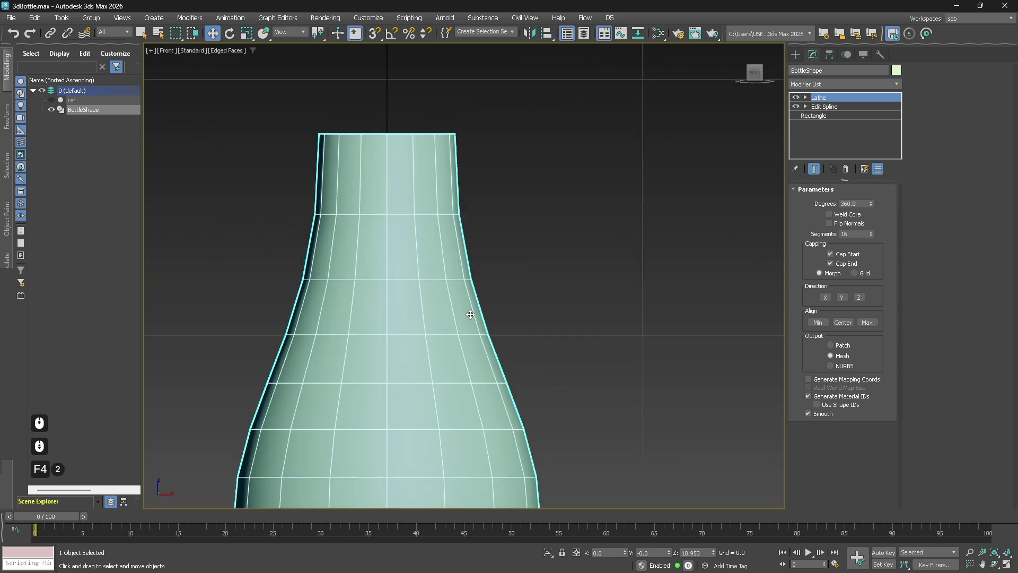
{"action": "scroll", "coordinate": [454, 355], "scroll_direction": "down", "scroll_amount": 2}
{"action": "middle_click_drag", "start_coordinate": [446, 361], "coordinate": [449, 256]}
{"action": "scroll", "coordinate": [446, 147], "scroll_direction": "up", "scroll_amount": 5}
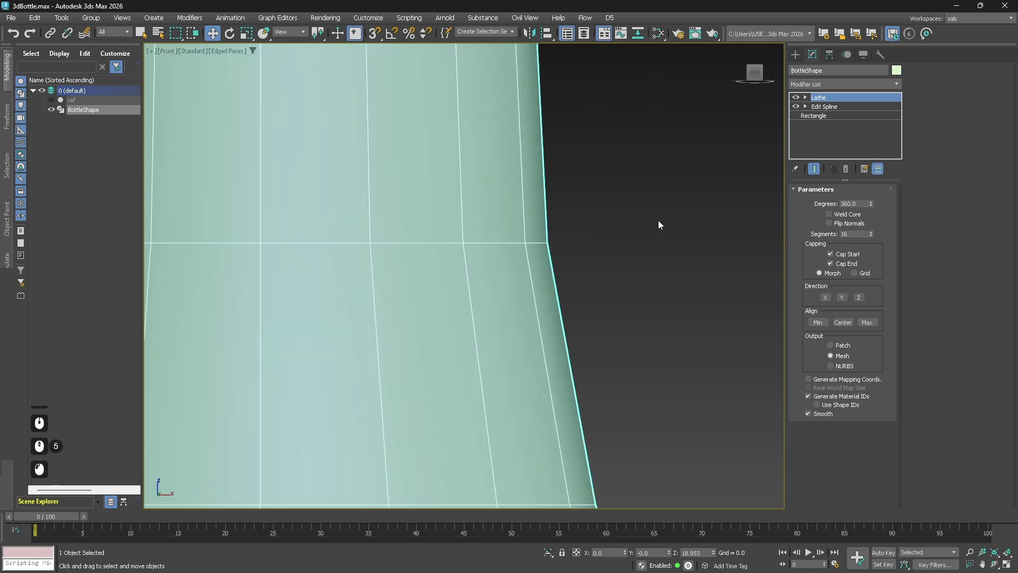
{"action": "left_click", "coordinate": [657, 221]}
{"action": "scroll", "coordinate": [558, 263], "scroll_direction": "down", "scroll_amount": 3}
{"action": "scroll", "coordinate": [557, 252], "scroll_direction": "down", "scroll_amount": 3}
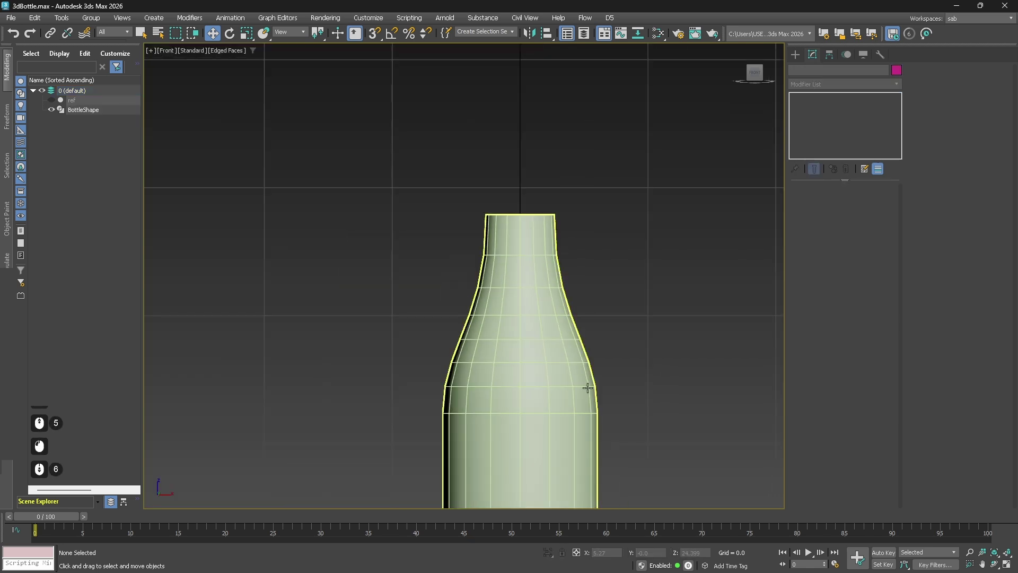
- Hide the edged faces and compare the bottle neck's outline in shaded and wireframe display
{"action": "scroll", "coordinate": [587, 391], "scroll_direction": "up", "scroll_amount": 1}
{"action": "left_click", "coordinate": [510, 225]}
{"action": "key", "text": "F4"}
{"action": "scroll", "coordinate": [585, 227], "scroll_direction": "down", "scroll_amount": 2}
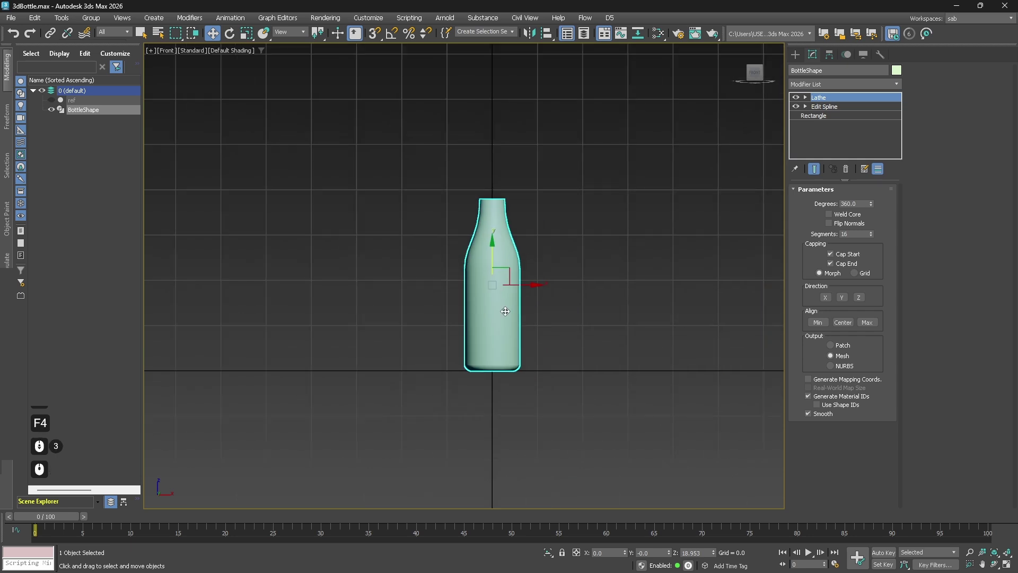
{"action": "scroll", "coordinate": [495, 189], "scroll_direction": "up", "scroll_amount": 4}
{"action": "key", "text": "F3"}
{"action": "key", "text": "F3"}
{"action": "key", "text": "F3"}
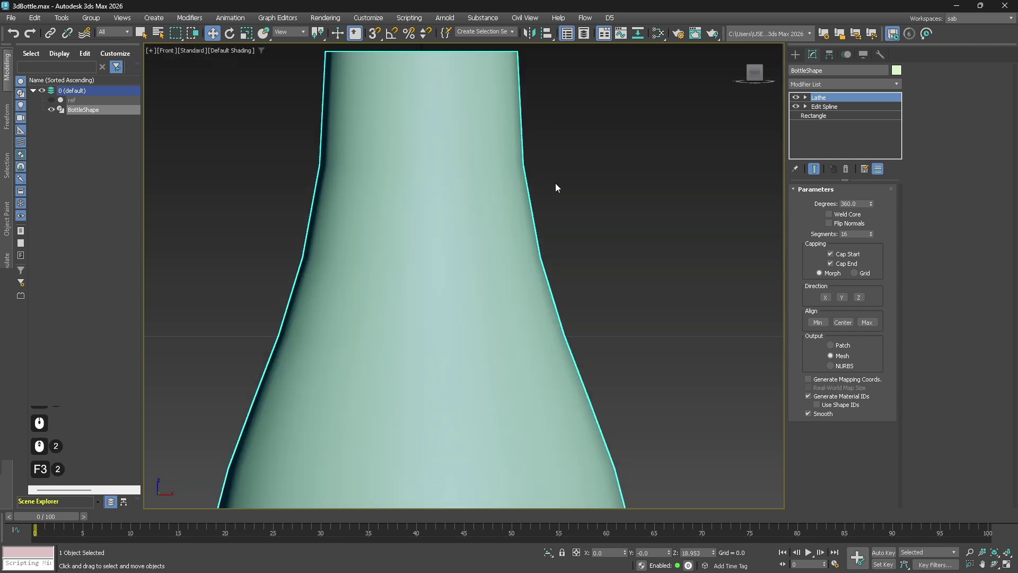
{"action": "key", "text": "F3"}
{"action": "key", "text": "F3"}
{"action": "key", "text": "F3"}
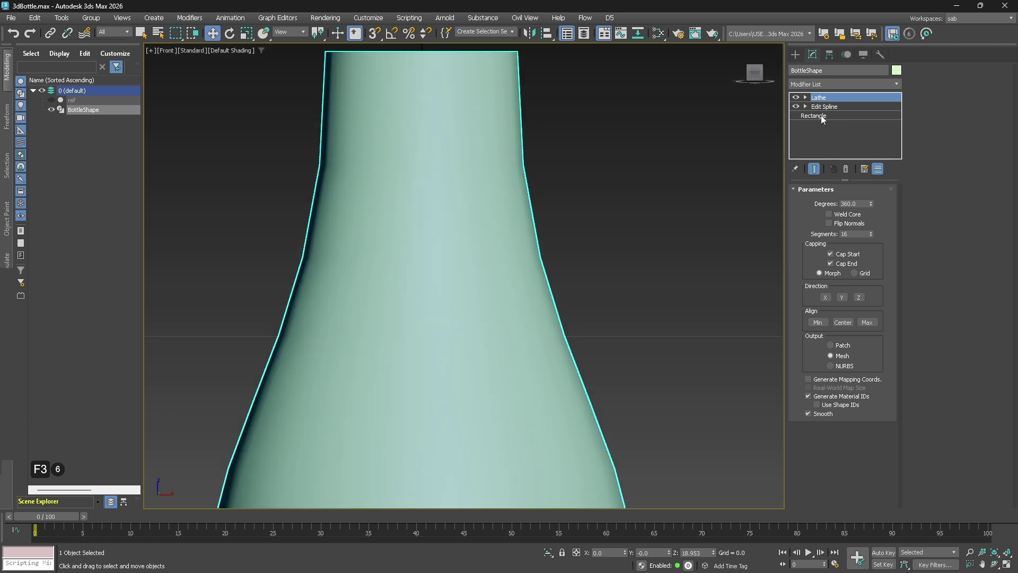
- Display the bottle in wireframe and enable Adaptive interpolation on the base Rectangle with the stack's end result shown
{"action": "left_click", "coordinate": [821, 115]}
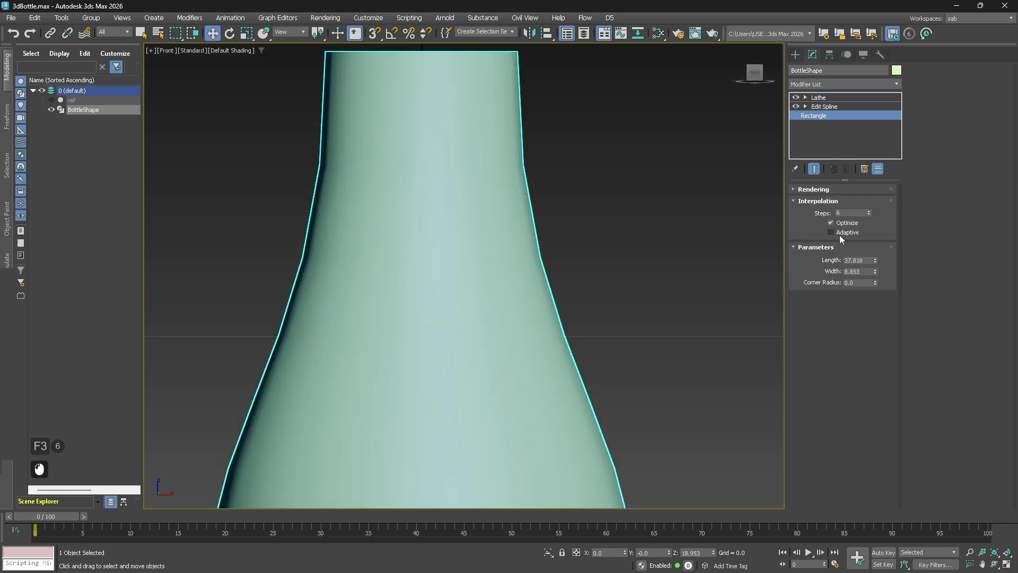
{"action": "key", "text": "F3"}
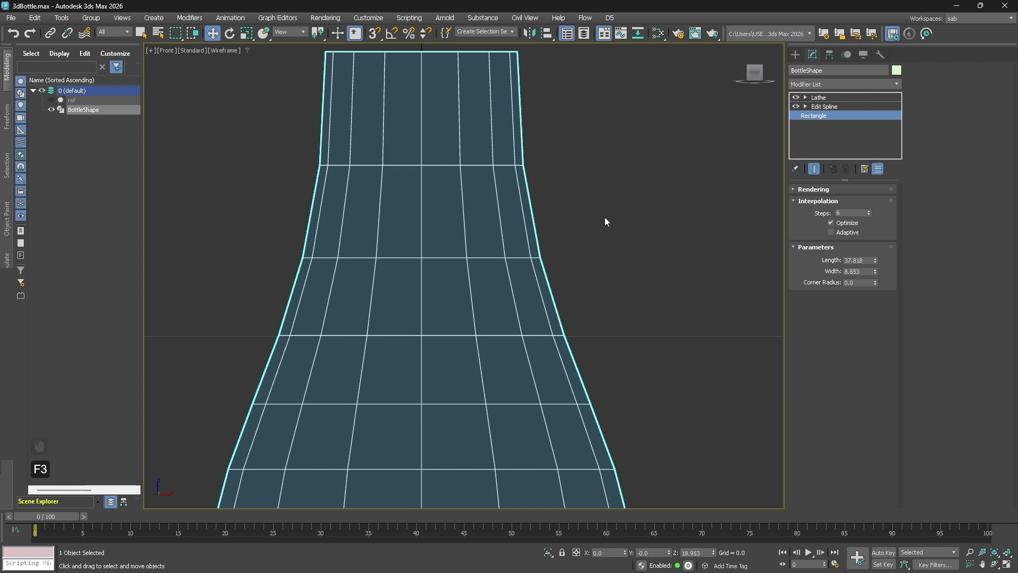
{"action": "left_click", "coordinate": [814, 174]}
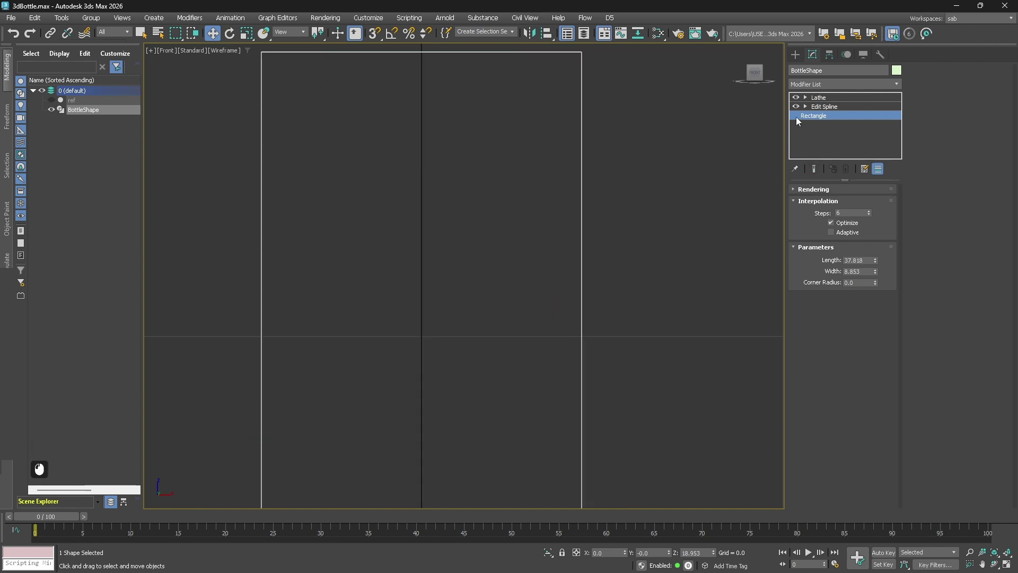
{"action": "left_click", "coordinate": [834, 99]}
{"action": "left_click", "coordinate": [825, 107]}
{"action": "left_click", "coordinate": [823, 114]}
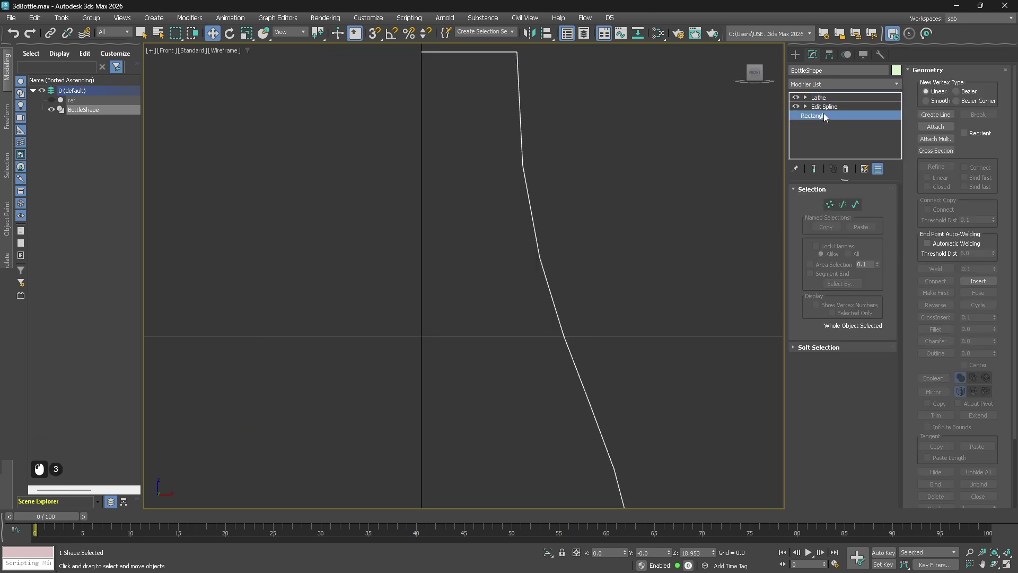
{"action": "middle_click_drag", "start_coordinate": [514, 350], "coordinate": [510, 274]}
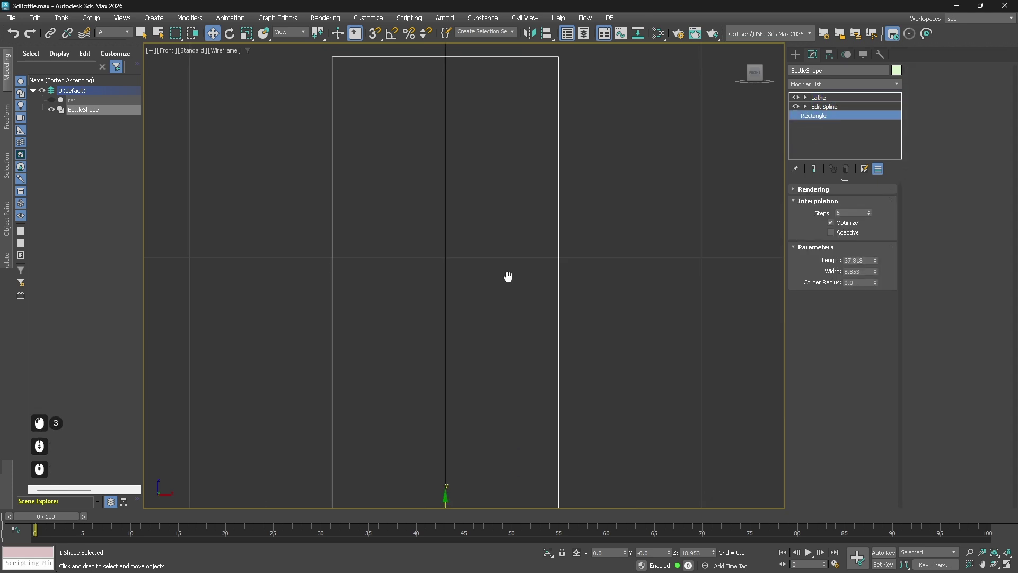
{"action": "left_click", "coordinate": [815, 169]}
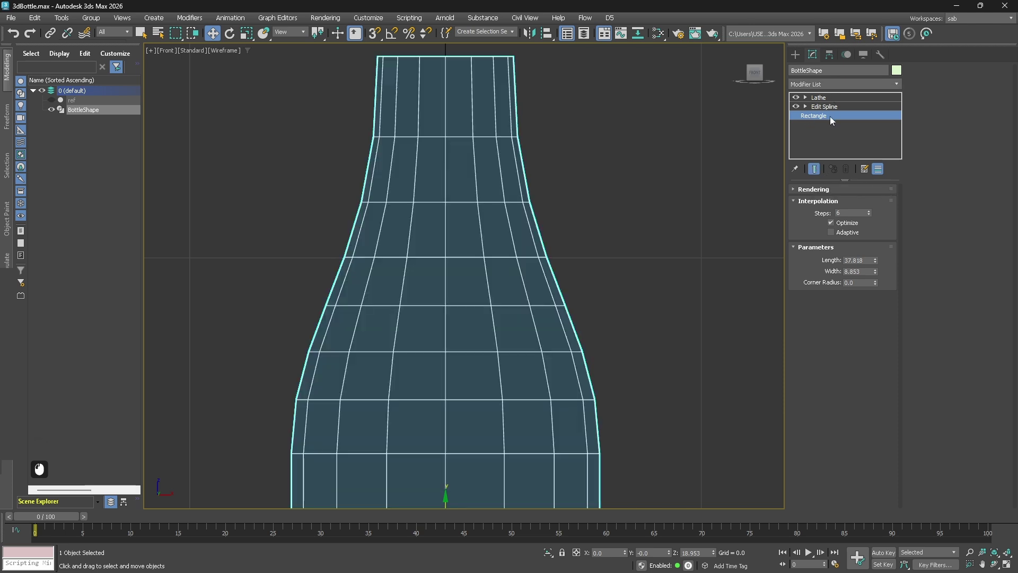
{"action": "left_click", "coordinate": [831, 233]}
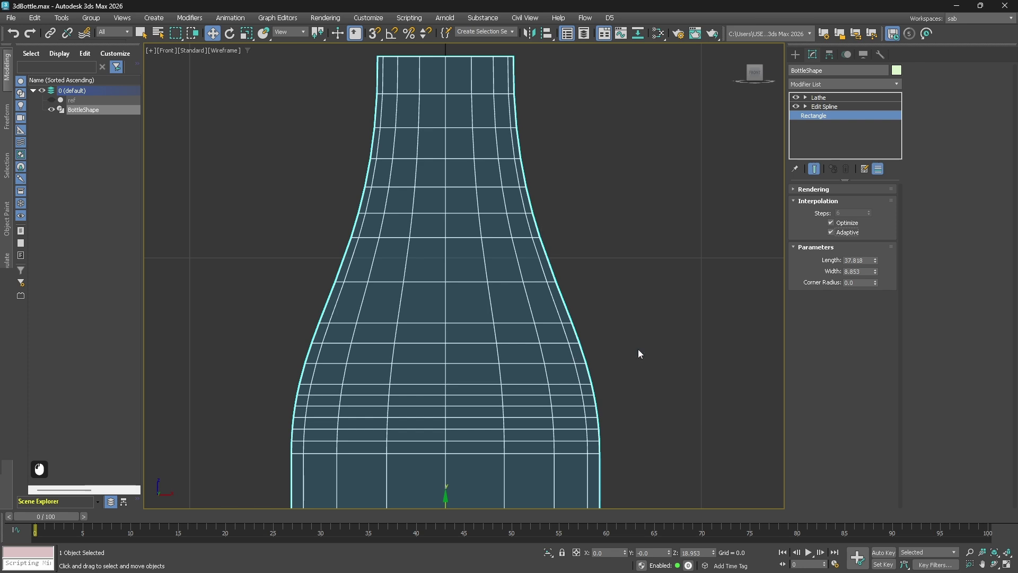
- Compare the neck's segmentation with Adaptive interpolation off and on, leaving Adaptive enabled on the base Rectangle
{"action": "left_click", "coordinate": [843, 234]}
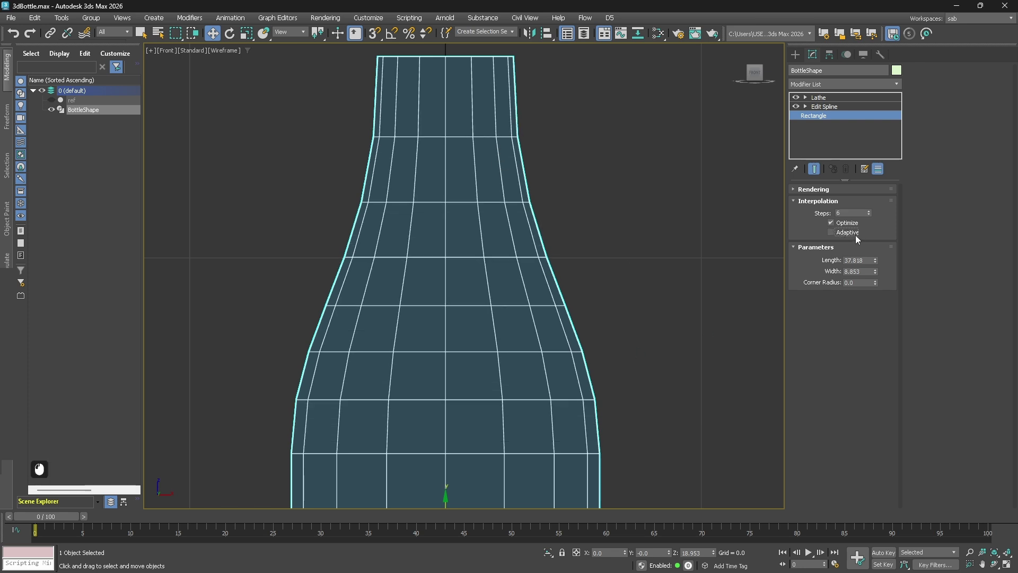
{"action": "left_click", "coordinate": [831, 233]}
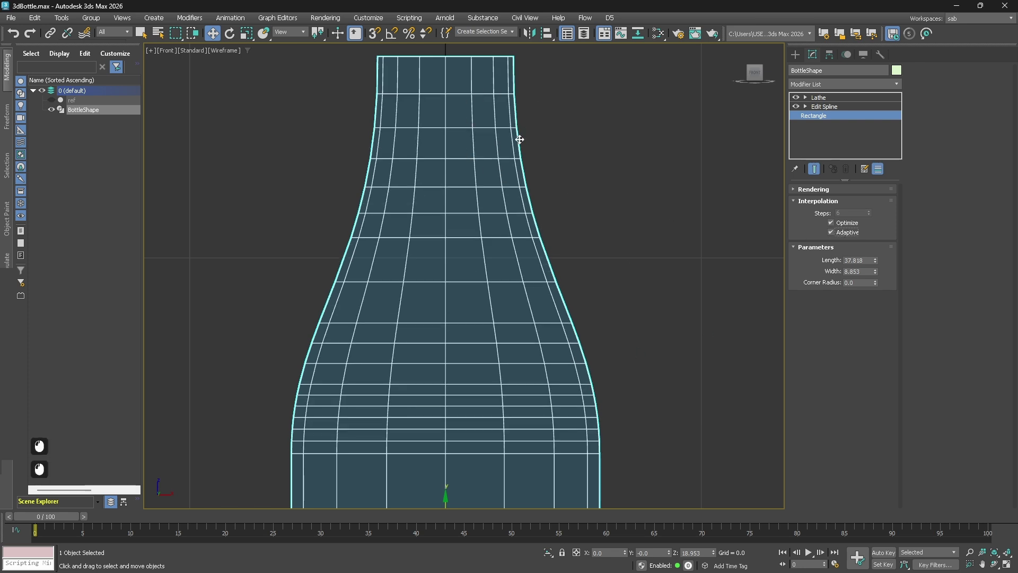
{"action": "scroll", "coordinate": [488, 189], "scroll_direction": "up", "scroll_amount": 4}
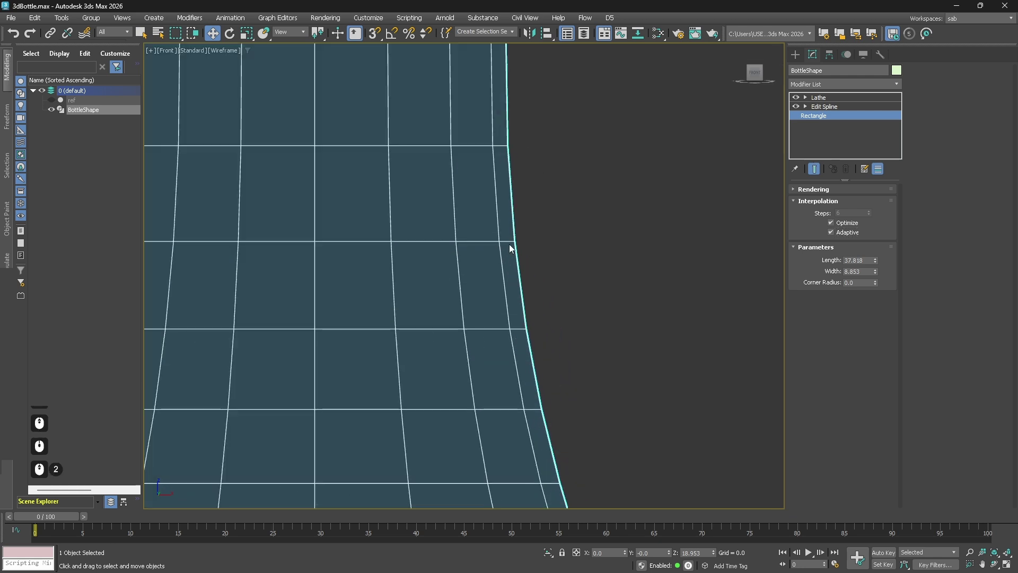
{"action": "left_click", "coordinate": [831, 232]}
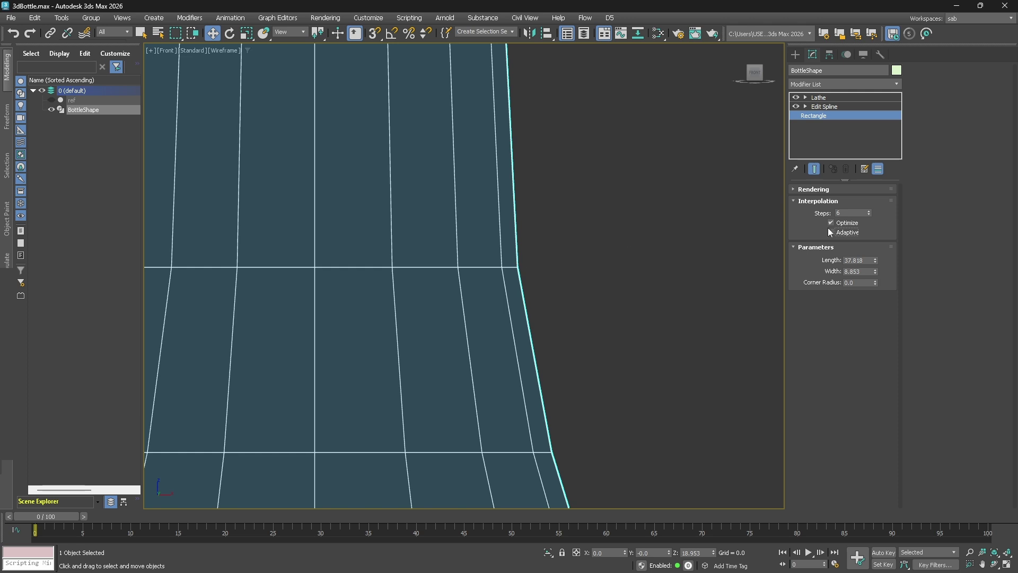
{"action": "left_click", "coordinate": [832, 233]}
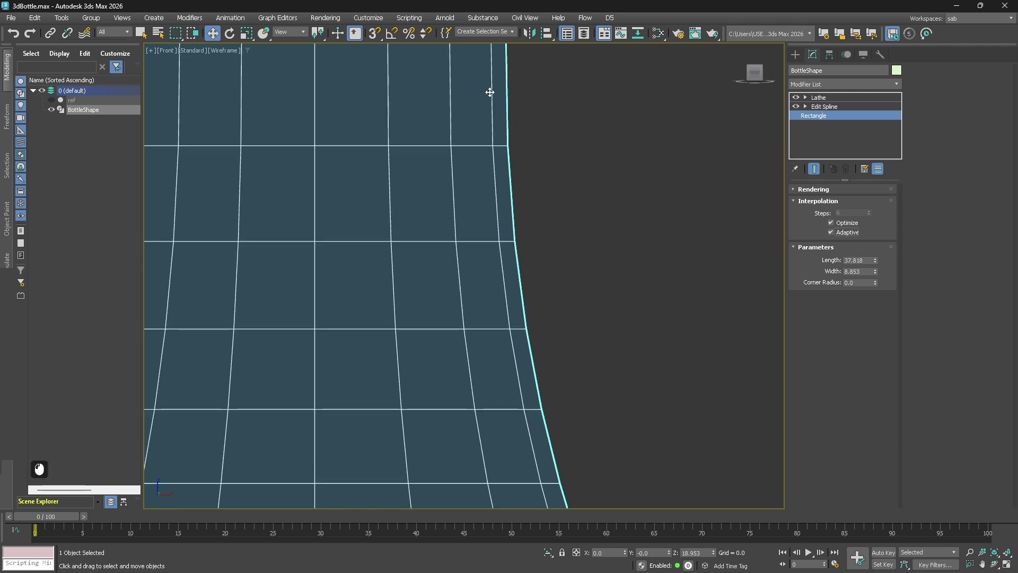
{"action": "scroll", "coordinate": [514, 223], "scroll_direction": "down", "scroll_amount": 5}
{"action": "scroll", "coordinate": [583, 323], "scroll_direction": "up", "scroll_amount": 2}
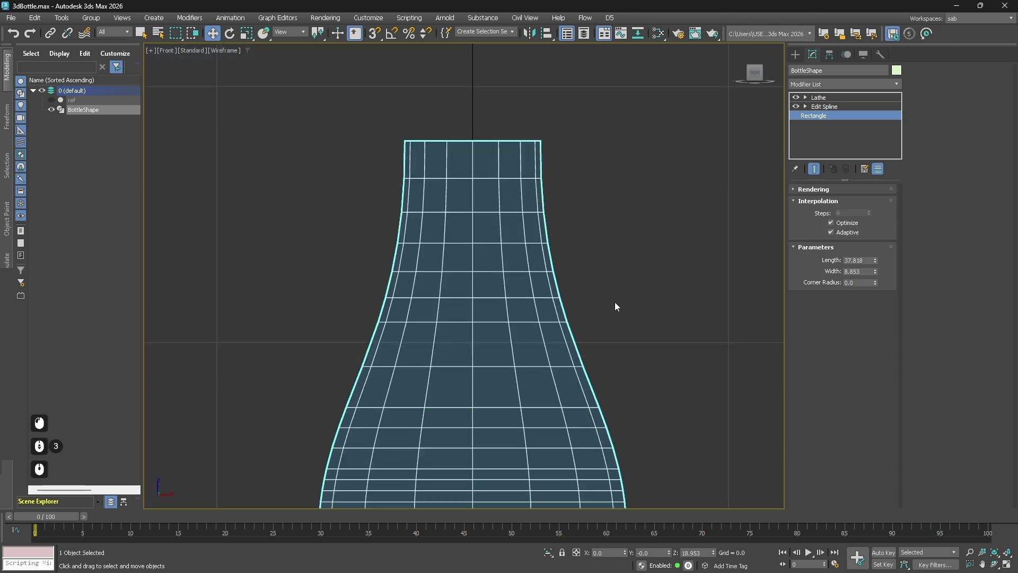
- Show the bottle's top cap in perspective with edged faces and enable Weld Core on the Lathe modifier
{"action": "left_click", "coordinate": [832, 98]}
{"action": "scroll", "coordinate": [571, 171], "scroll_direction": "down", "scroll_amount": 4}
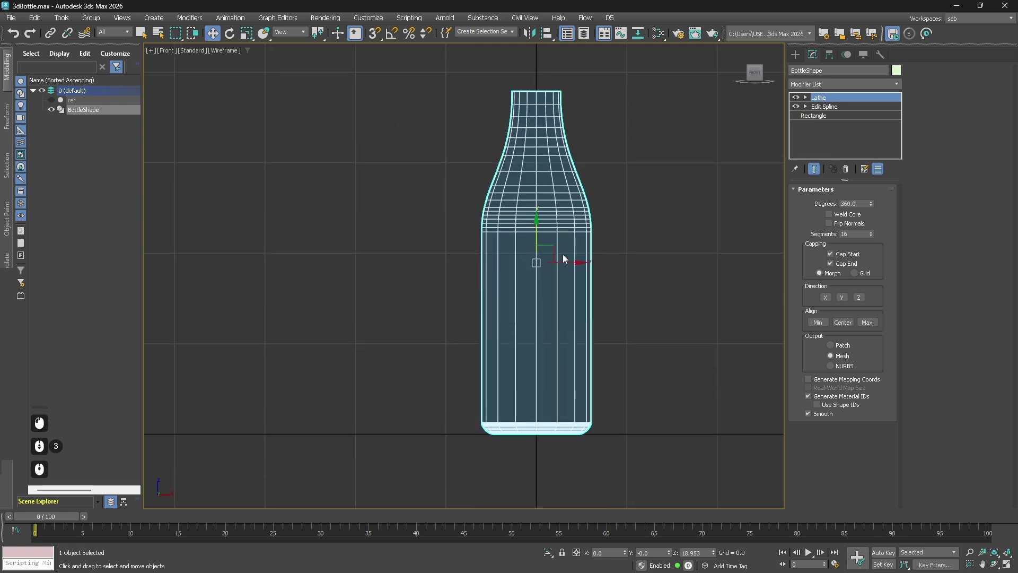
{"action": "key", "text": "p"}
{"action": "scroll", "coordinate": [515, 262], "scroll_direction": "up", "scroll_amount": 2}
{"action": "key", "text": "F4"}
{"action": "key", "text": "F4"}
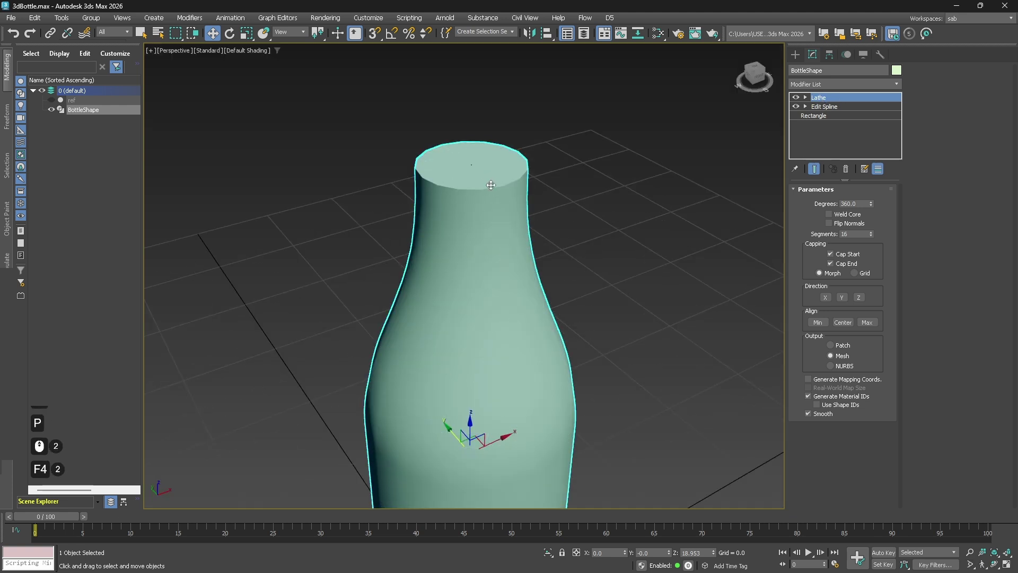
{"action": "key", "text": "F4"}
{"action": "scroll", "coordinate": [483, 180], "scroll_direction": "up", "scroll_amount": 3}
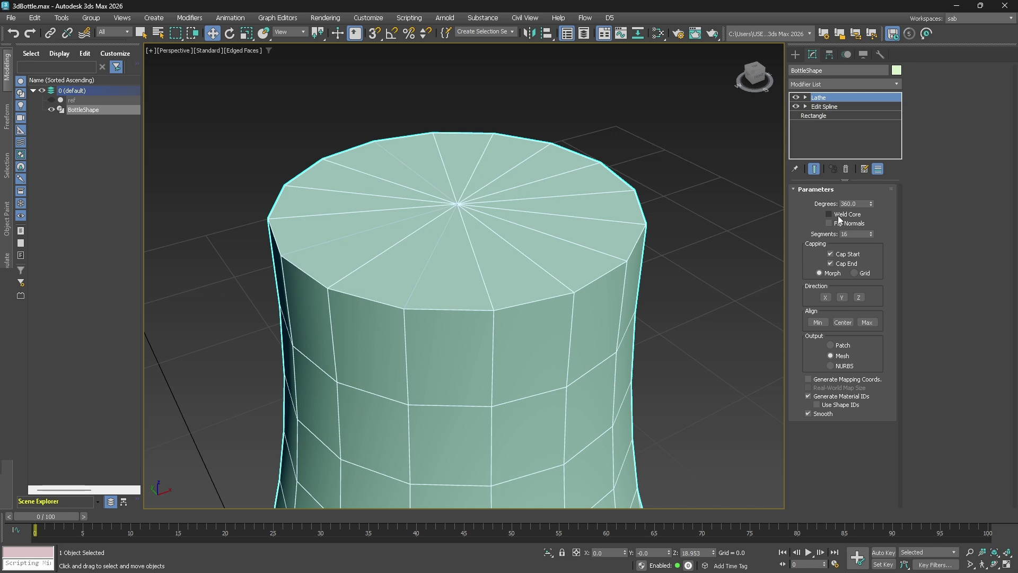
{"action": "left_click", "coordinate": [828, 214]}
{"action": "scroll", "coordinate": [458, 206], "scroll_direction": "up", "scroll_amount": 3}
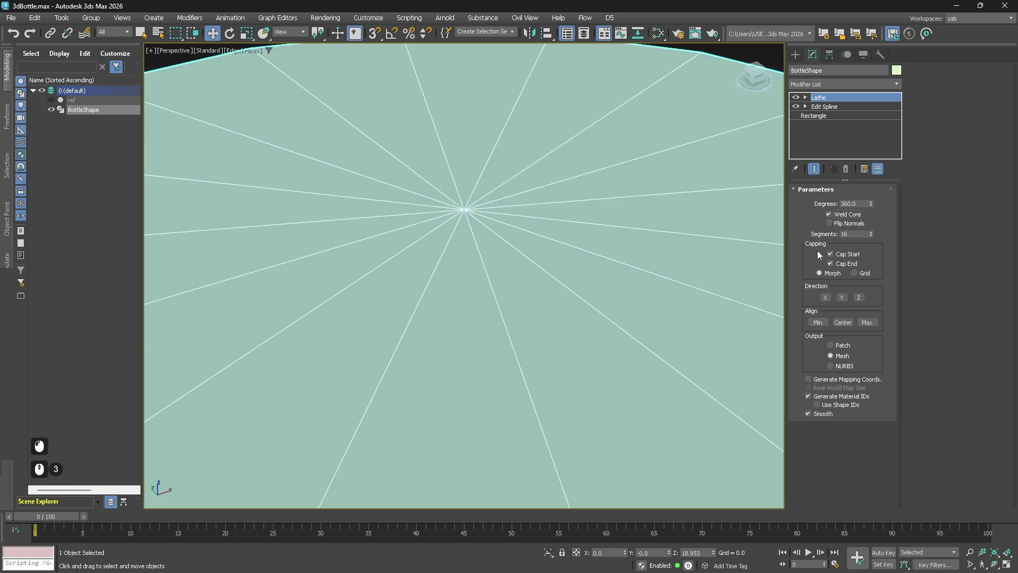
{"action": "left_click", "coordinate": [829, 214]}
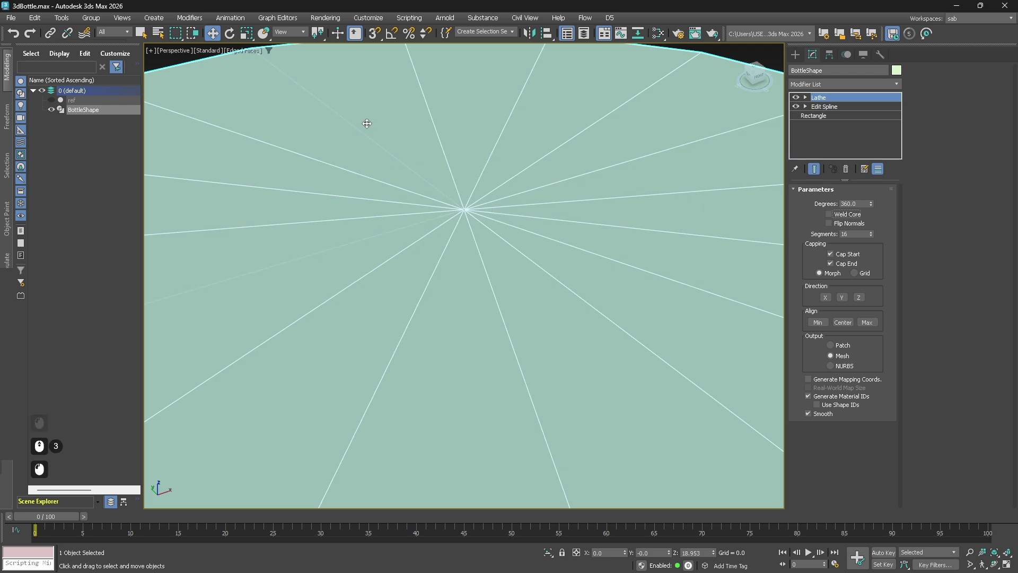
{"action": "left_click", "coordinate": [830, 214]}
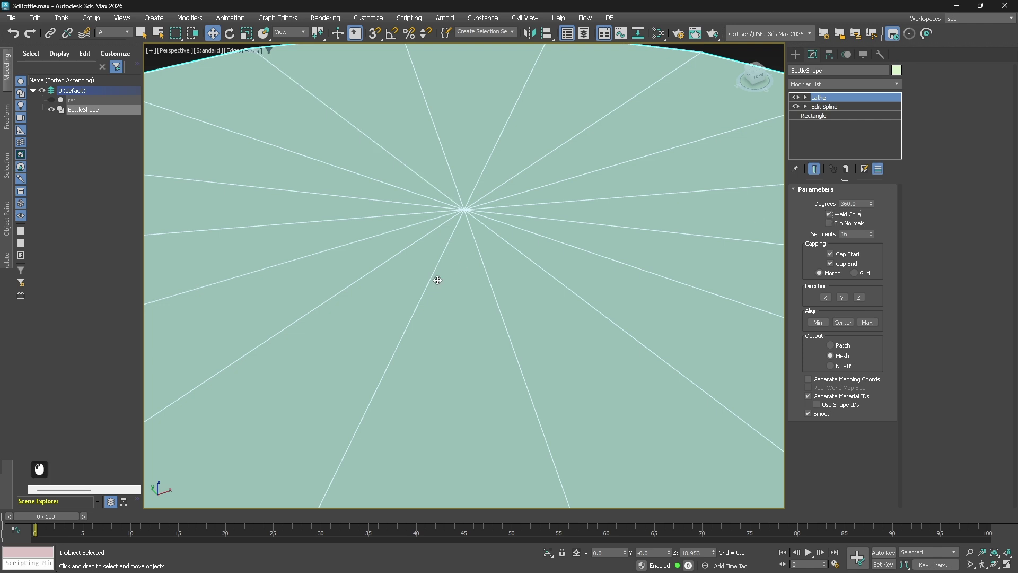
- Add an Edit Poly modifier above the Lathe on the bottle
{"action": "scroll", "coordinate": [438, 279], "scroll_direction": "down", "scroll_amount": 3}
{"action": "left_click", "coordinate": [821, 85]}
{"action": "type", "text": "e"}
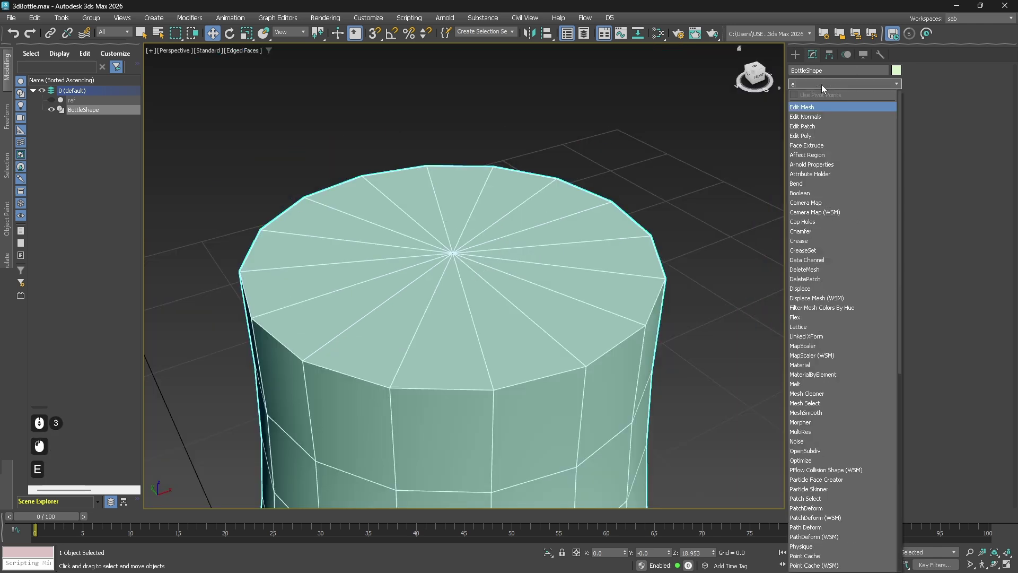
{"action": "type", "text": "dit"}
{"action": "key", "text": "Down"}
{"action": "key", "text": "Down"}
{"action": "key", "text": "Down"}
{"action": "key", "text": "Down"}
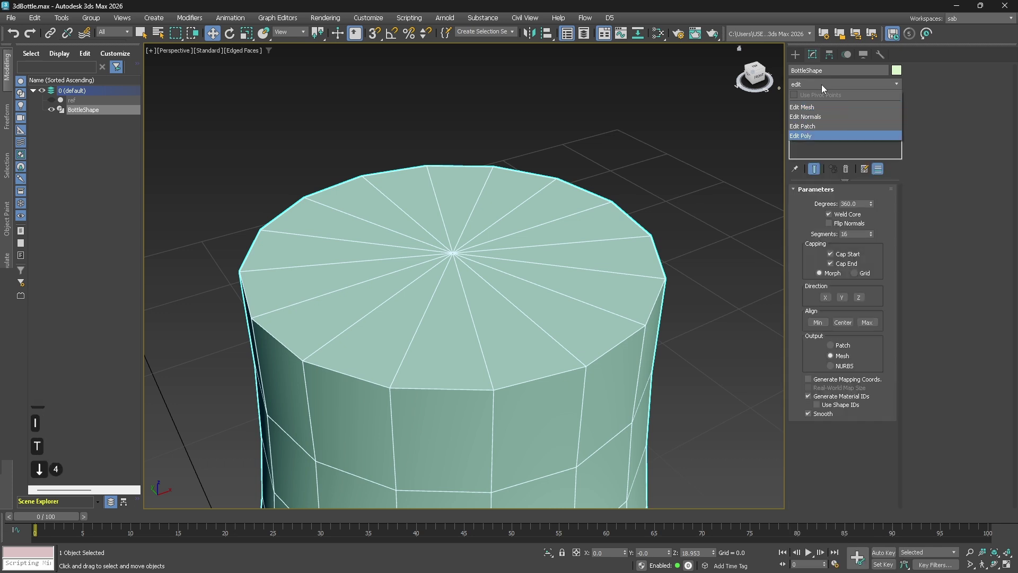
{"action": "key", "text": "Return"}
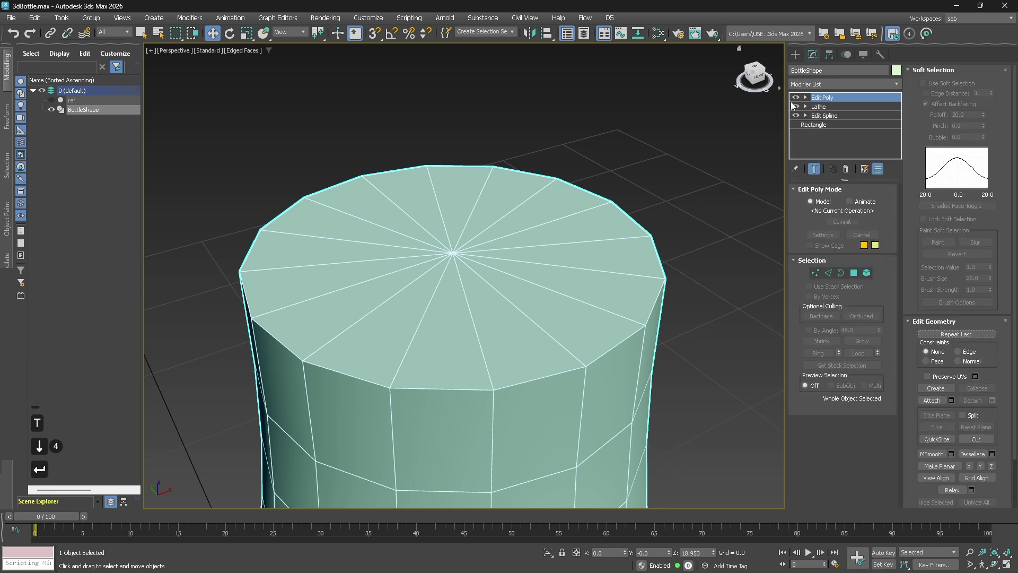
- Enter vertex editing, try to move the top cap's centre vertex, and undo the move
{"action": "left_click", "coordinate": [815, 273]}
{"action": "left_click", "coordinate": [452, 254]}
{"action": "left_click_drag", "start_coordinate": [452, 221], "coordinate": [474, 201]}
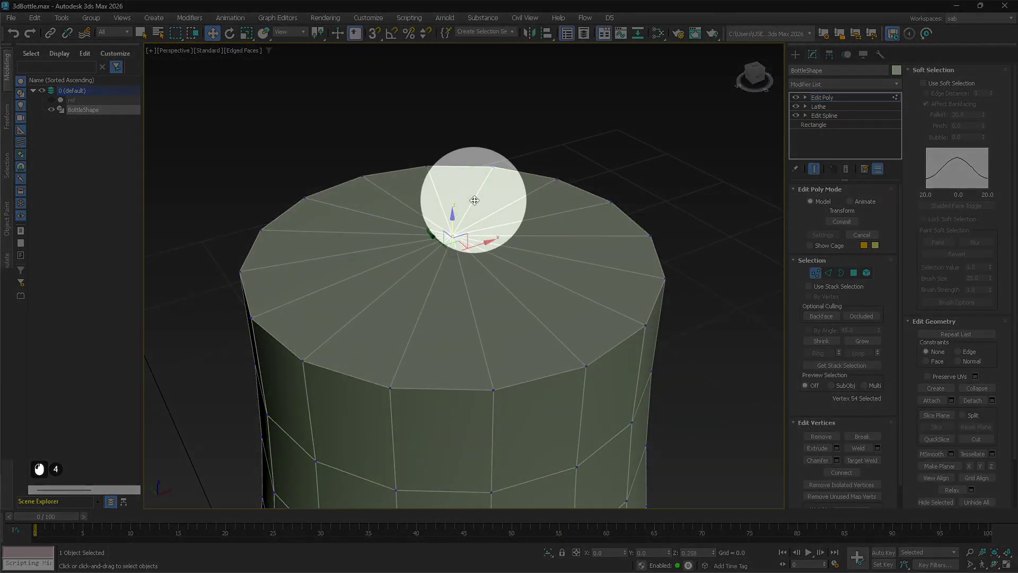
{"action": "key", "text": "ctrl+z"}
- Examine the top cap's centre vertex in shaded and wireframe display from several angles
{"action": "key", "text": "F3"}
{"action": "left_click", "coordinate": [482, 273]}
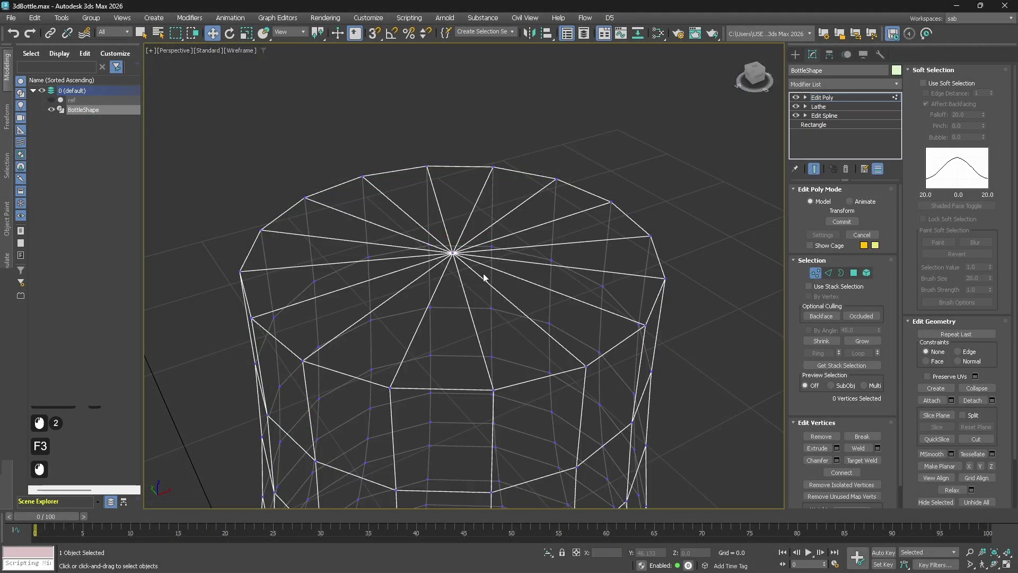
{"action": "key", "text": "F3"}
{"action": "left_click", "coordinate": [452, 254]}
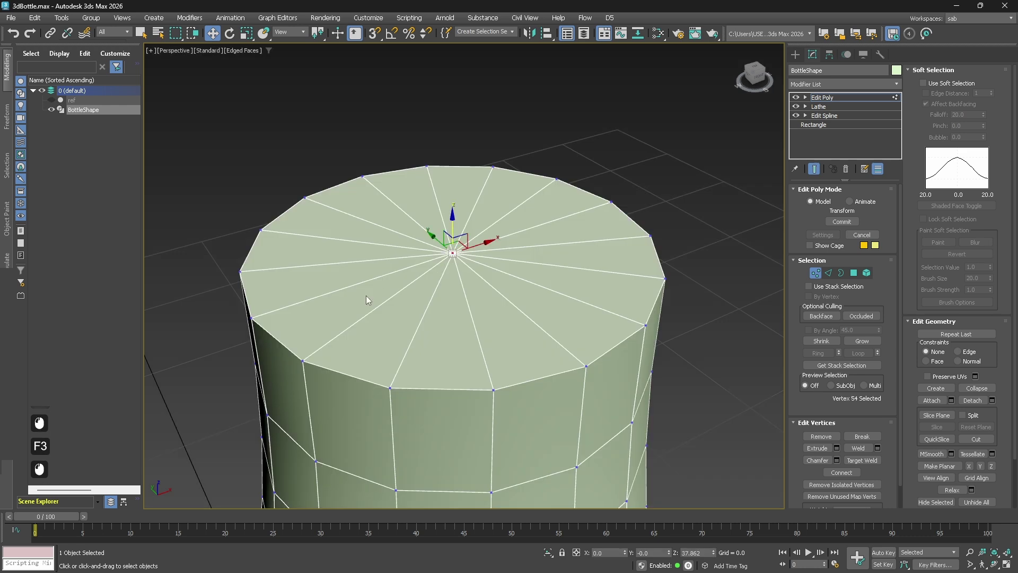
{"action": "key", "text": "F3"}
{"action": "key", "text": "F3"}
{"action": "key", "text": "F3"}
{"action": "middle_click_drag", "start_coordinate": [405, 288], "coordinate": [251, 415], "text": "alt"}
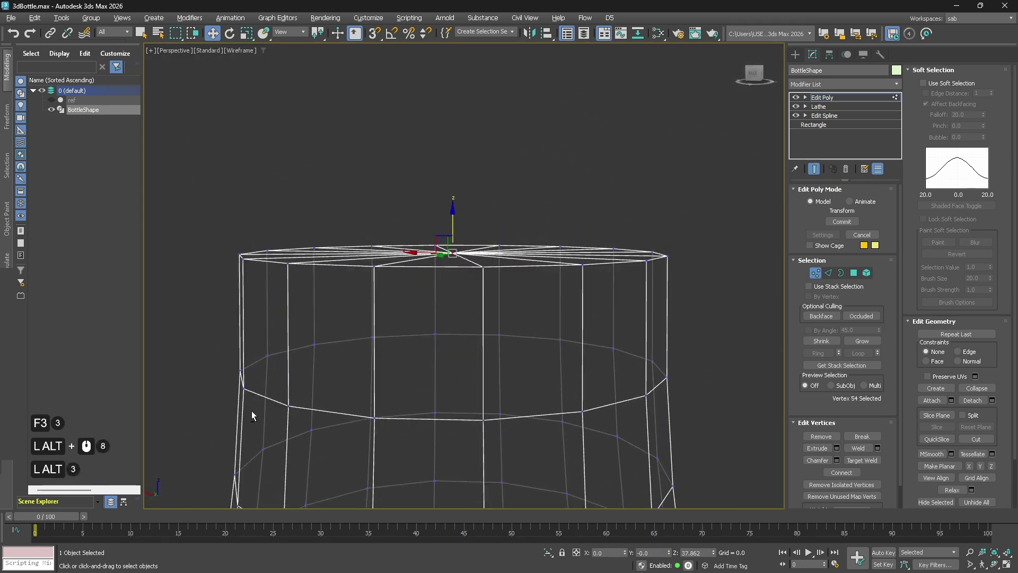
{"action": "middle_click_drag", "start_coordinate": [609, 319], "coordinate": [484, 288], "text": "alt"}
{"action": "left_click", "coordinate": [439, 247]}
{"action": "left_click_drag", "start_coordinate": [442, 221], "coordinate": [443, 221]}
{"action": "middle_click_drag", "start_coordinate": [443, 221], "coordinate": [505, 250], "text": "alt"}
{"action": "key", "text": "F3"}
{"action": "middle_click_drag", "start_coordinate": [414, 245], "coordinate": [390, 291], "text": "alt"}
{"action": "key", "text": "F3"}
- Select the centre vertex of the bottle's top cap and delete it to open the mouth
{"action": "left_click", "coordinate": [415, 269]}
{"action": "scroll", "coordinate": [415, 270], "scroll_direction": "up", "scroll_amount": 2}
{"action": "left_click", "coordinate": [404, 246]}
{"action": "left_click", "coordinate": [405, 273]}
{"action": "left_click_drag", "start_coordinate": [387, 236], "coordinate": [411, 266]}
{"action": "scroll", "coordinate": [411, 267], "scroll_direction": "down", "scroll_amount": 2}
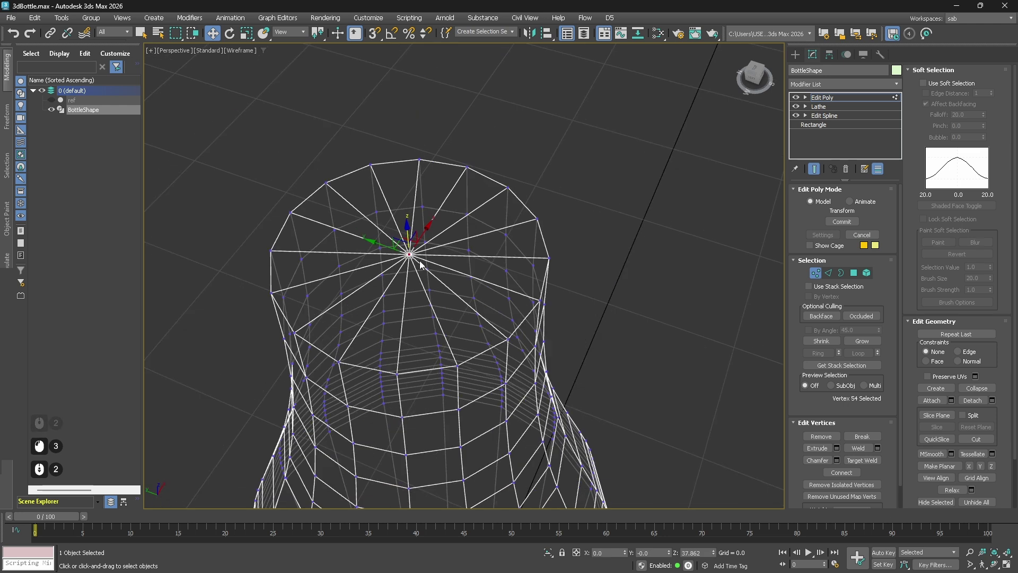
{"action": "key", "text": "F3"}
{"action": "key", "text": "Delete"}
- Leave vertex editing, inspect the opened bottle mouth with edged faces, and save the scene
{"action": "middle_click_drag", "start_coordinate": [461, 234], "coordinate": [527, 279], "text": "alt"}
{"action": "left_click", "coordinate": [815, 273]}
{"action": "left_click", "coordinate": [692, 294]}
{"action": "key", "text": "F4"}
{"action": "scroll", "coordinate": [527, 279], "scroll_direction": "up", "scroll_amount": 3}
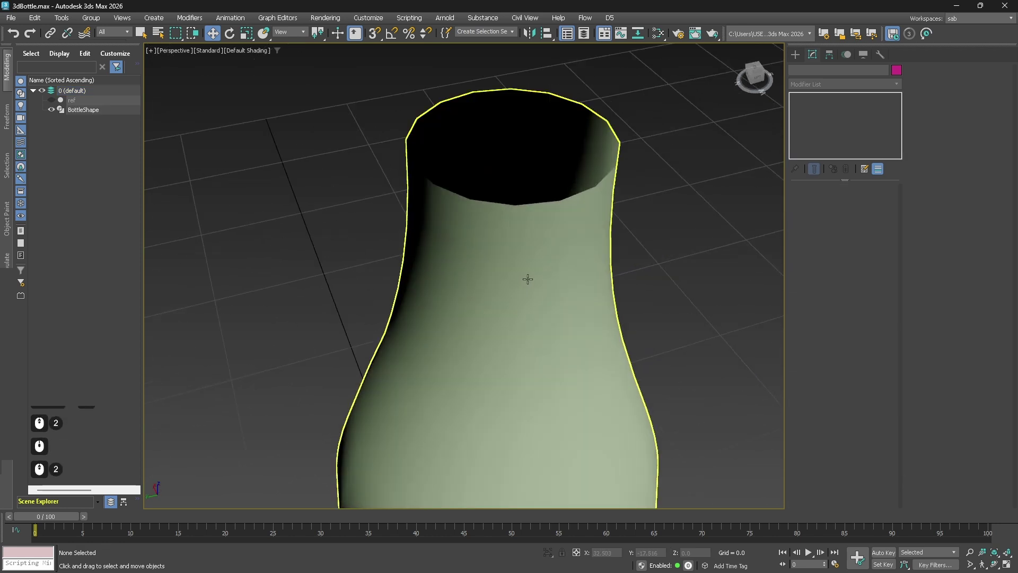
{"action": "key", "text": "F4"}
{"action": "middle_click_drag", "start_coordinate": [562, 130], "coordinate": [542, 208]}
{"action": "key", "text": "ctrl+s"}
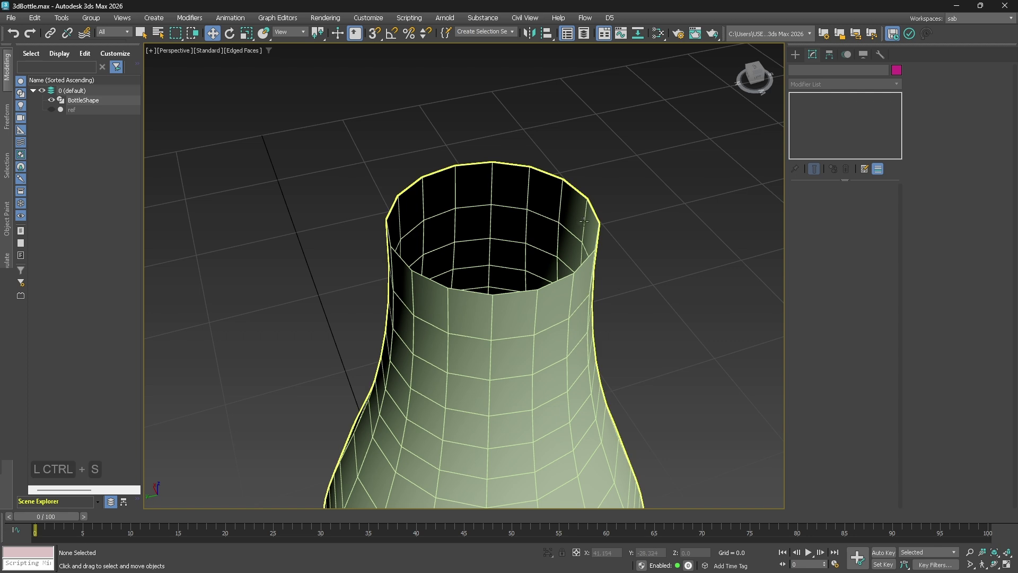
- Add a Shell modifier on top of the bottle's Edit Poly
{"action": "left_click", "coordinate": [572, 298]}
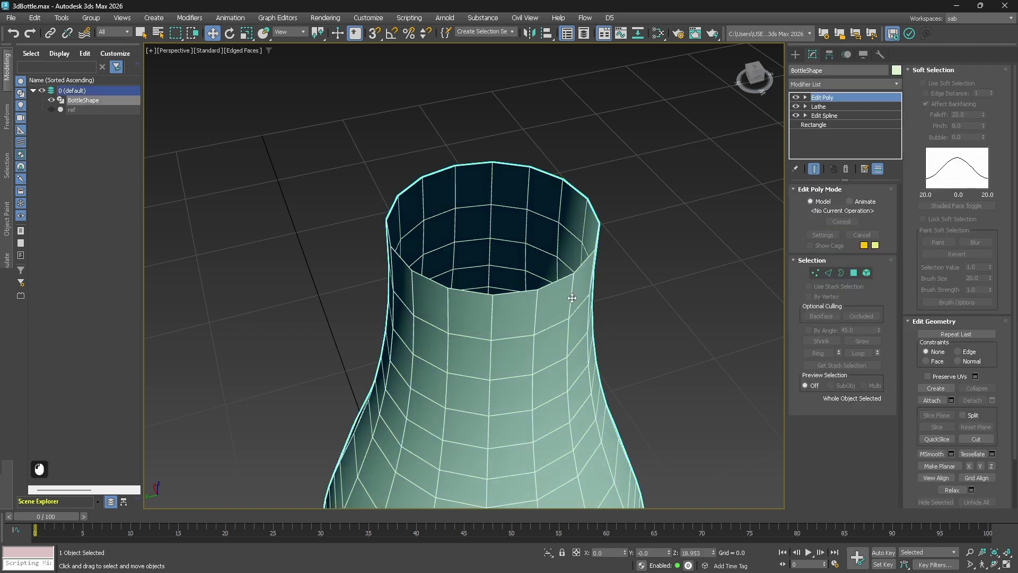
{"action": "left_click", "coordinate": [829, 82]}
{"action": "type", "text": "el"}
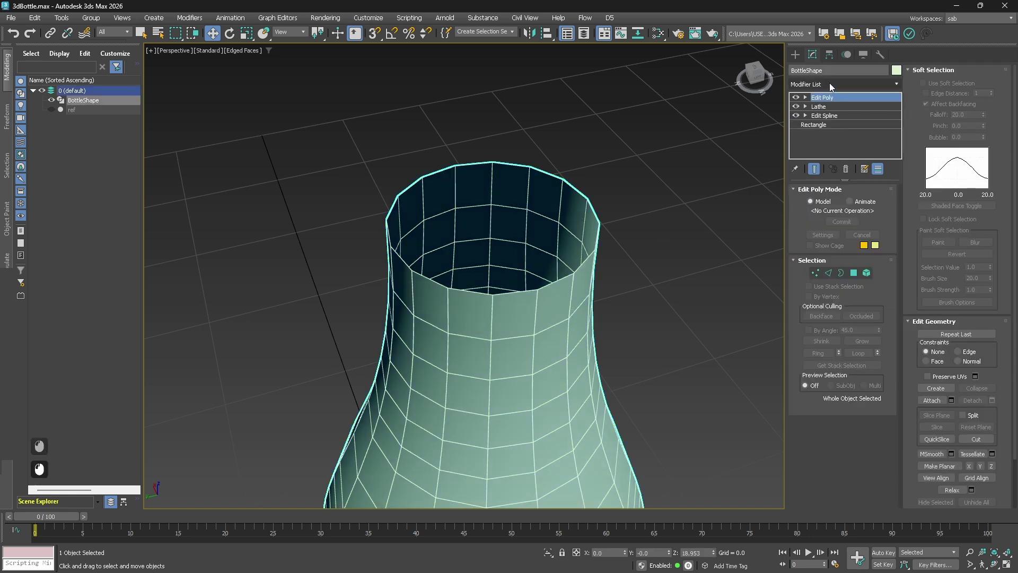
{"action": "key", "text": "BackSpace"}
{"action": "type", "text": "shel"}
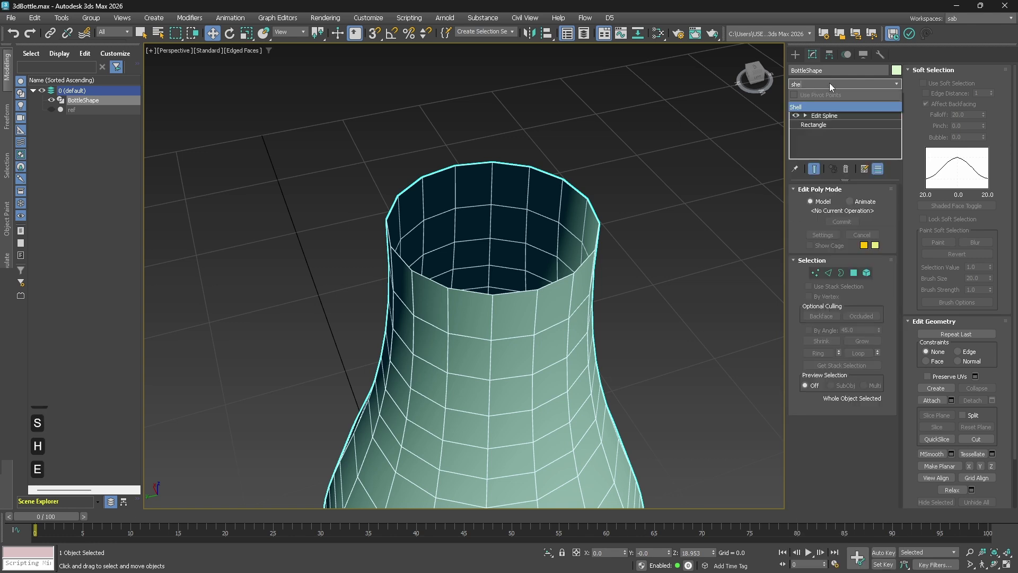
{"action": "key", "text": "Return"}
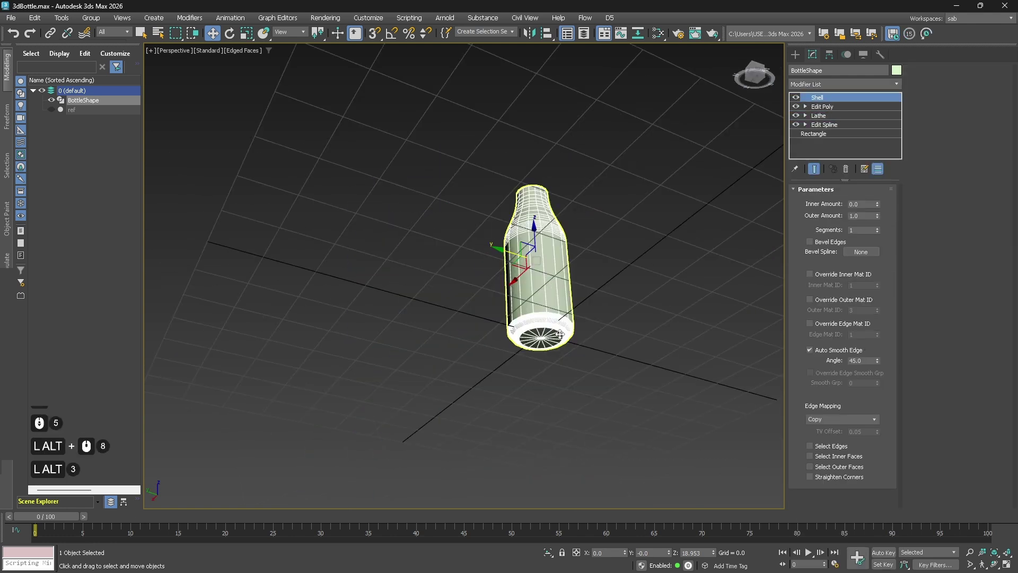
- Examine the thickness of the shelled bottle at its base and mouth from several angles
{"action": "scroll", "coordinate": [557, 327], "scroll_direction": "up", "scroll_amount": 4}
{"action": "middle_click_drag", "start_coordinate": [557, 328], "coordinate": [510, 269], "text": "alt"}
{"action": "scroll", "coordinate": [525, 268], "scroll_direction": "down", "scroll_amount": 3}
{"action": "scroll", "coordinate": [520, 222], "scroll_direction": "up", "scroll_amount": 2}
{"action": "middle_click_drag", "start_coordinate": [521, 221], "coordinate": [525, 239]}
{"action": "middle_click_drag", "start_coordinate": [526, 239], "coordinate": [551, 313], "text": "alt"}
{"action": "scroll", "coordinate": [537, 220], "scroll_direction": "up", "scroll_amount": 3}
{"action": "mouse_move", "coordinate": [550, 312]}
{"action": "middle_mouse_down", "text": "alt"}
{"action": "mouse_move", "coordinate": [563, 325]}
{"action": "mouse_move", "coordinate": [566, 317]}
{"action": "middle_mouse_up", "text": "alt"}
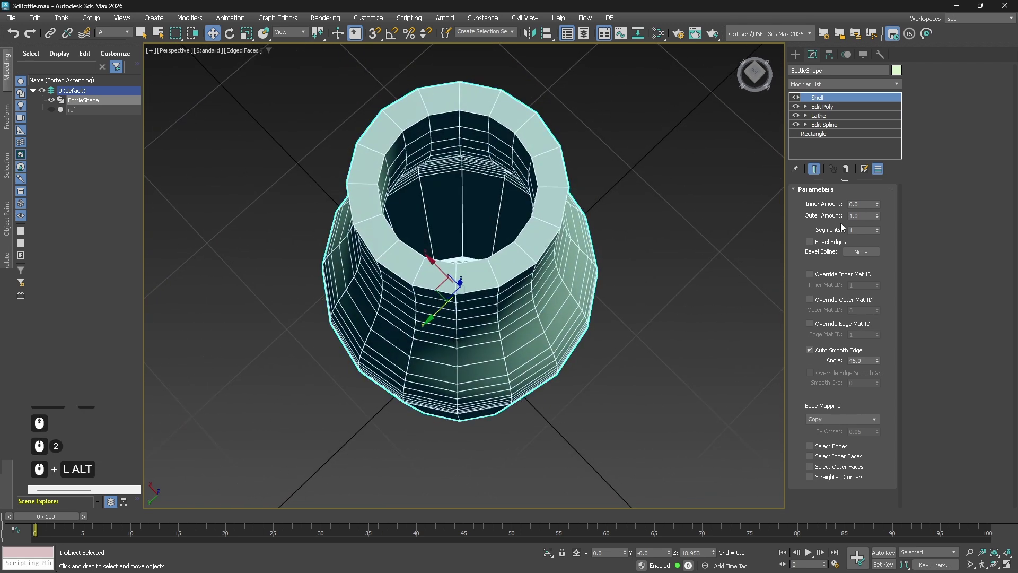
- Set the Shell modifier's Outer Amount to 0 and its Inner Amount to 0.4
{"action": "right_click", "coordinate": [876, 217]}
{"action": "left_click_drag", "start_coordinate": [878, 203], "coordinate": [877, 172]}
{"action": "mouse_move", "coordinate": [724, 183]}
{"action": "middle_mouse_down", "text": "alt"}
{"action": "mouse_move", "coordinate": [734, 127]}
{"action": "mouse_move", "coordinate": [734, 175]}
{"action": "middle_mouse_up", "text": "alt"}
{"action": "left_click", "coordinate": [877, 202]}
{"action": "left_click_drag", "start_coordinate": [877, 203], "coordinate": [877, 212]}
{"action": "type", "text": "0.3"}
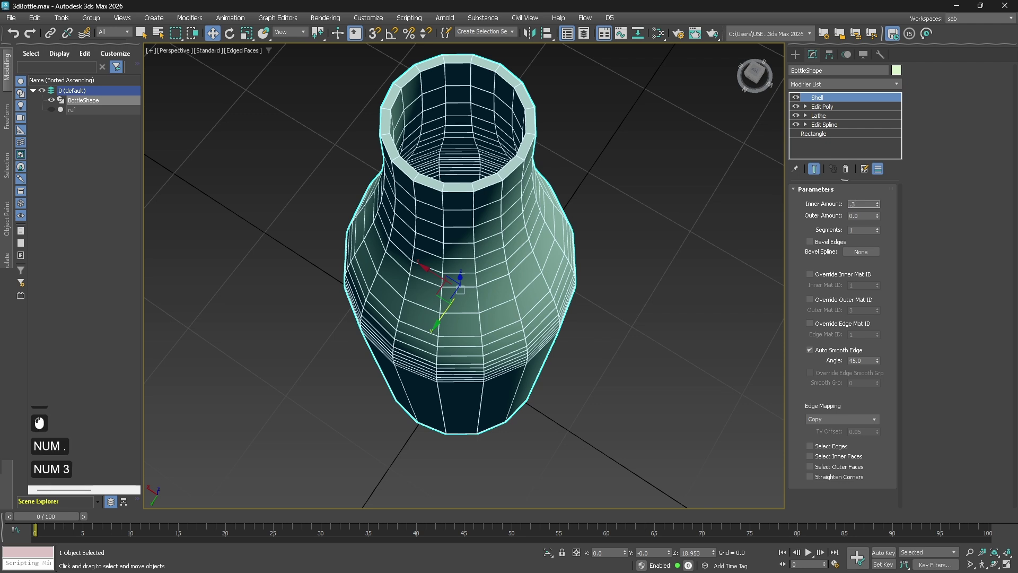
{"action": "key", "text": "Return"}
{"action": "type", "text": "0.4"}
{"action": "key", "text": "Return"}
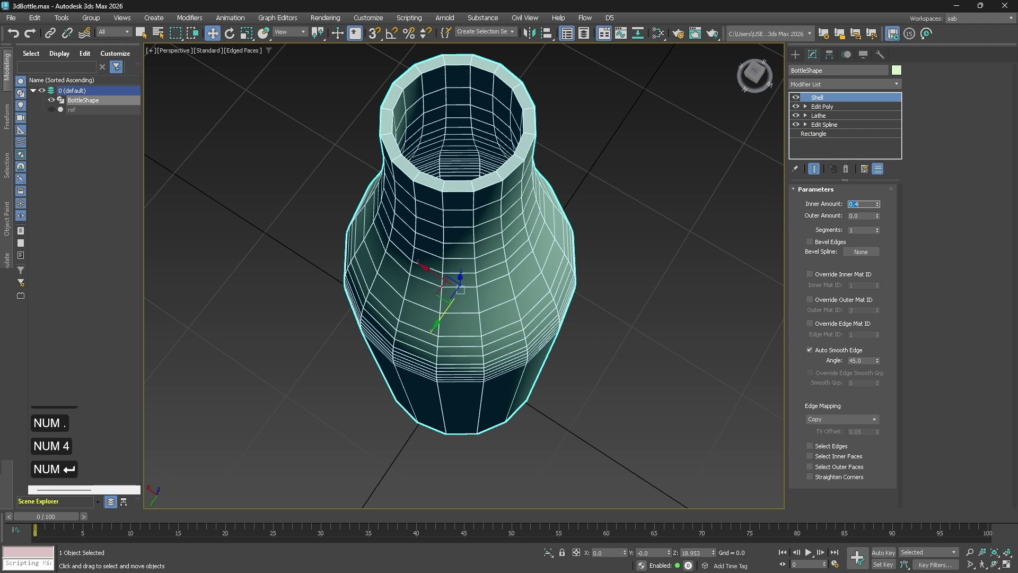
- Deselect the bottle and examine its overall shape and wall thickness with and without edged faces
{"action": "left_click", "coordinate": [616, 251]}
{"action": "scroll", "coordinate": [606, 270], "scroll_direction": "down", "scroll_amount": 6}
{"action": "key", "text": "F4"}
{"action": "middle_click_drag", "start_coordinate": [603, 328], "coordinate": [581, 303], "text": "alt"}
{"action": "middle_click_drag", "start_coordinate": [580, 223], "coordinate": [530, 262]}
{"action": "middle_click_drag", "start_coordinate": [530, 262], "coordinate": [499, 275], "text": "alt"}
{"action": "scroll", "coordinate": [497, 249], "scroll_direction": "up", "scroll_amount": 1}
{"action": "key", "text": "F4"}
{"action": "scroll", "coordinate": [500, 153], "scroll_direction": "up", "scroll_amount": 2}
{"action": "middle_click_drag", "start_coordinate": [487, 158], "coordinate": [477, 222]}
- Hide the edged faces and unhide the ref plane to compare it with the shaded bottle in the front view
{"action": "key", "text": "F4"}
{"action": "left_click", "coordinate": [52, 109]}
{"action": "scroll", "coordinate": [362, 226], "scroll_direction": "down", "scroll_amount": 2}
{"action": "mouse_move", "coordinate": [361, 226]}
{"action": "middle_mouse_down", "text": "alt"}
{"action": "mouse_move", "coordinate": [487, 208]}
{"action": "mouse_move", "coordinate": [464, 227]}
{"action": "middle_mouse_up", "text": "alt"}
{"action": "key", "text": "f"}
{"action": "key", "text": "F3"}
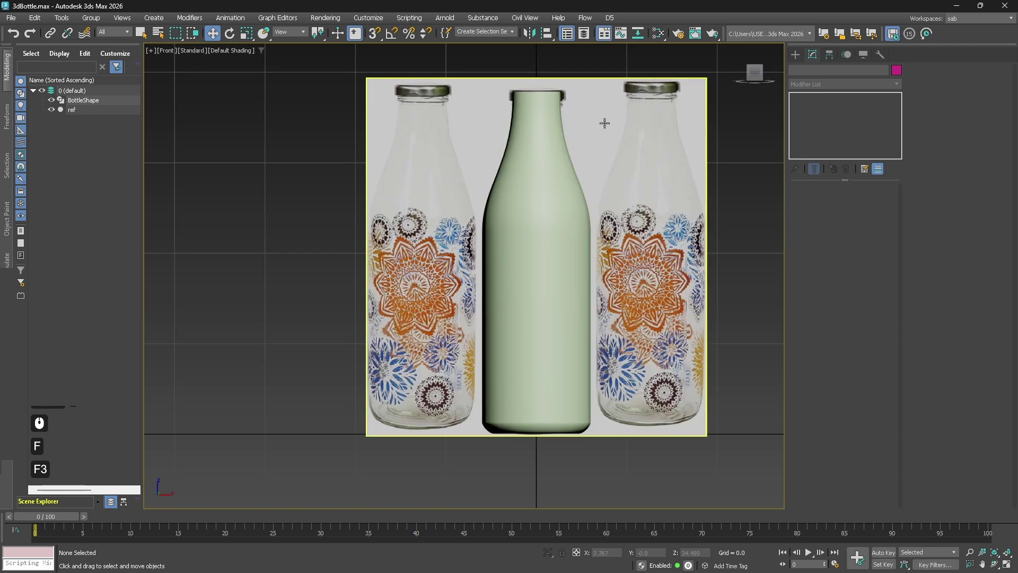
{"action": "scroll", "coordinate": [556, 129], "scroll_direction": "up", "scroll_amount": 2}
{"action": "middle_click_drag", "start_coordinate": [556, 130], "coordinate": [494, 218]}
{"action": "middle_click_drag", "start_coordinate": [508, 323], "coordinate": [461, 218]}
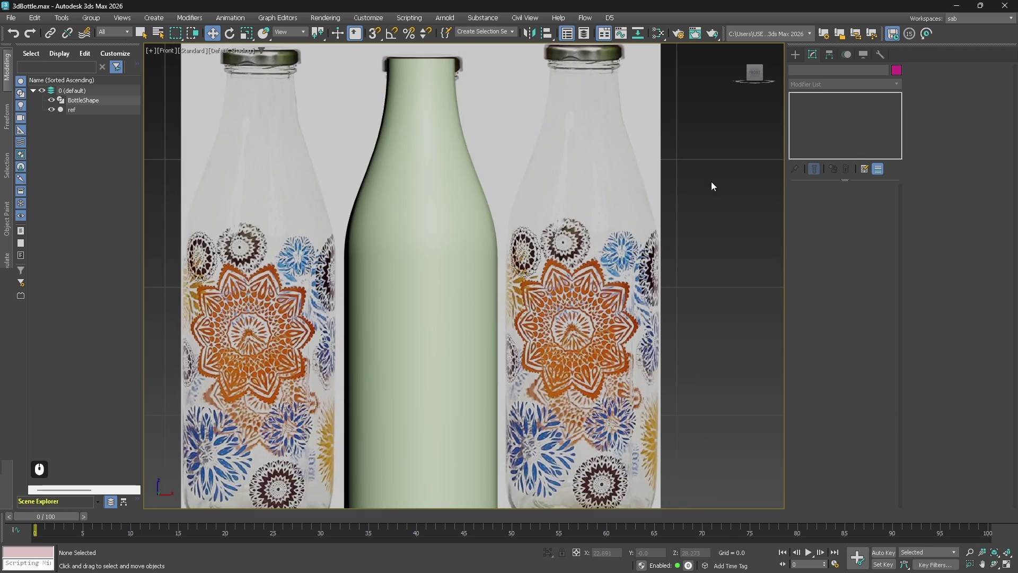
- Make the bottle see-through and check its outline against the reference image, keeping the bottle selected
{"action": "left_click", "coordinate": [416, 237]}
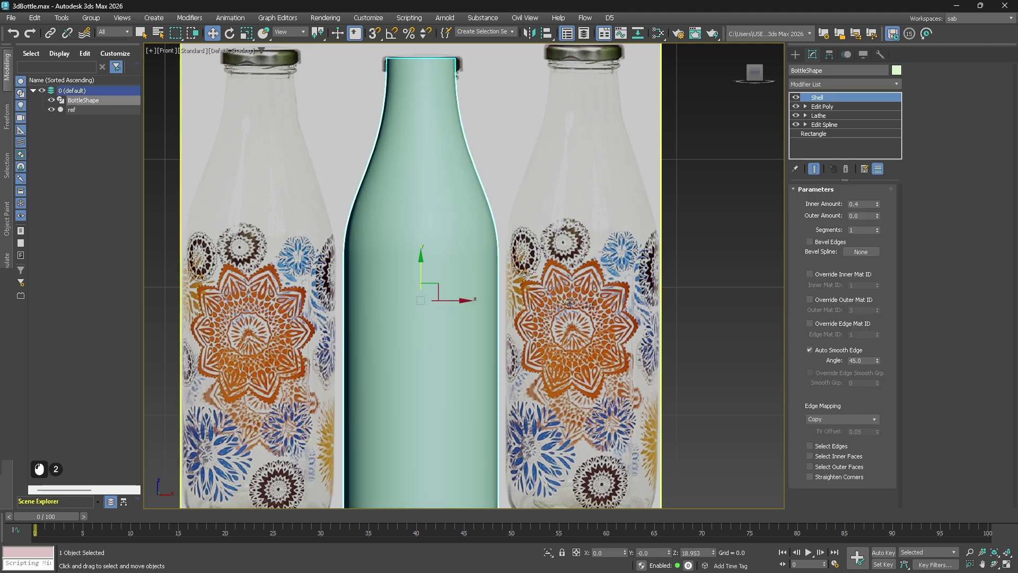
{"action": "key", "text": "alt+x"}
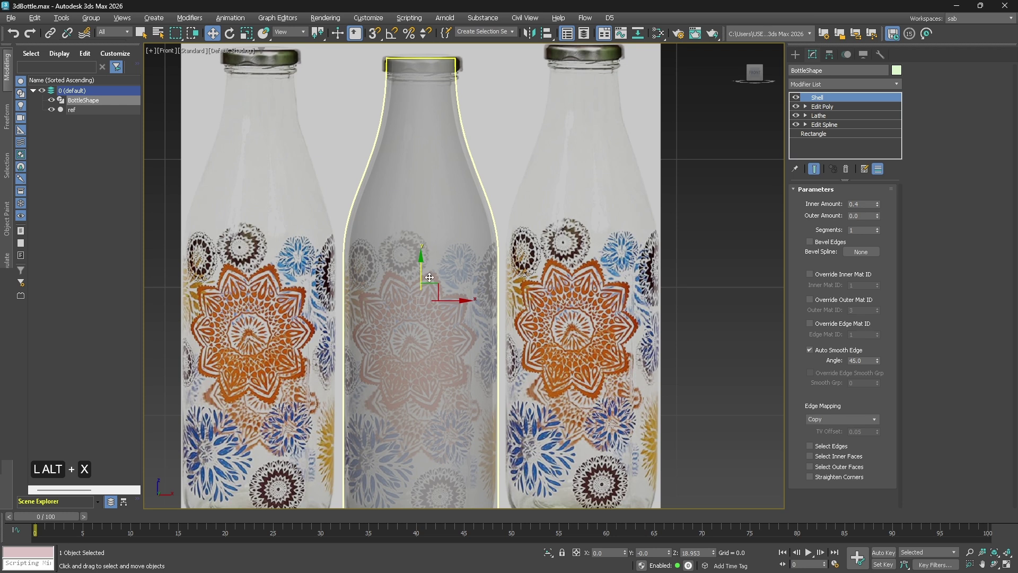
{"action": "middle_click_drag", "start_coordinate": [409, 417], "coordinate": [415, 319]}
{"action": "middle_click_drag", "start_coordinate": [464, 188], "coordinate": [472, 295]}
{"action": "left_click", "coordinate": [766, 204]}
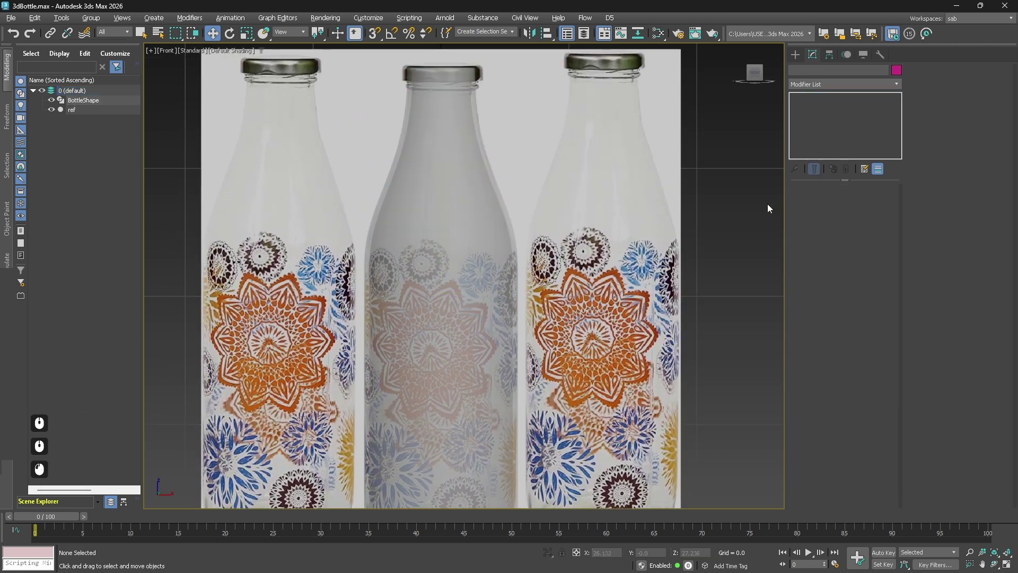
{"action": "left_click", "coordinate": [479, 220]}
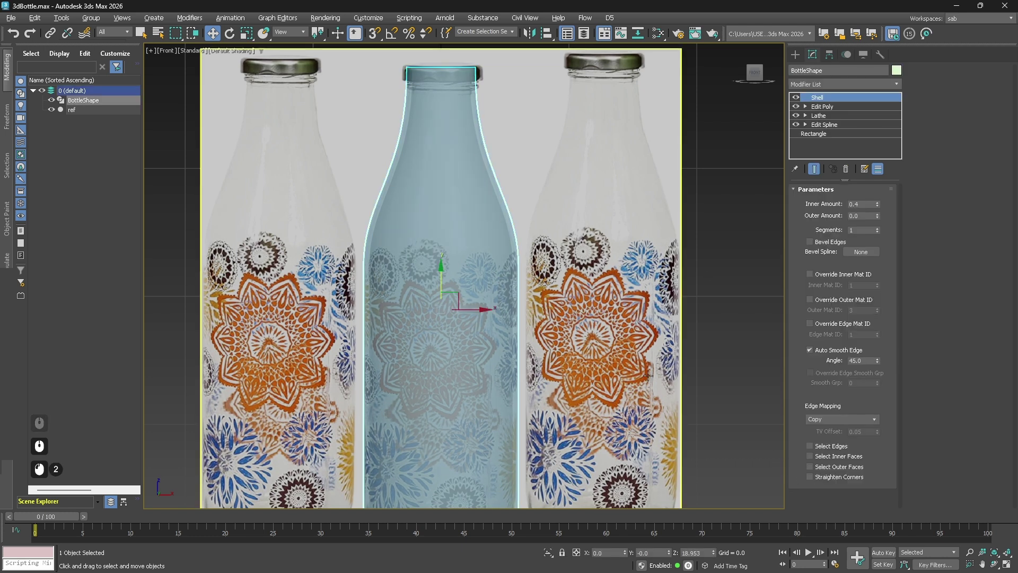
- Enable Straighten Corners in the bottle's Shell modifier and check the neck against the reference image
{"action": "middle_click_drag", "start_coordinate": [769, 450], "coordinate": [776, 398]}
{"action": "left_click", "coordinate": [810, 477]}
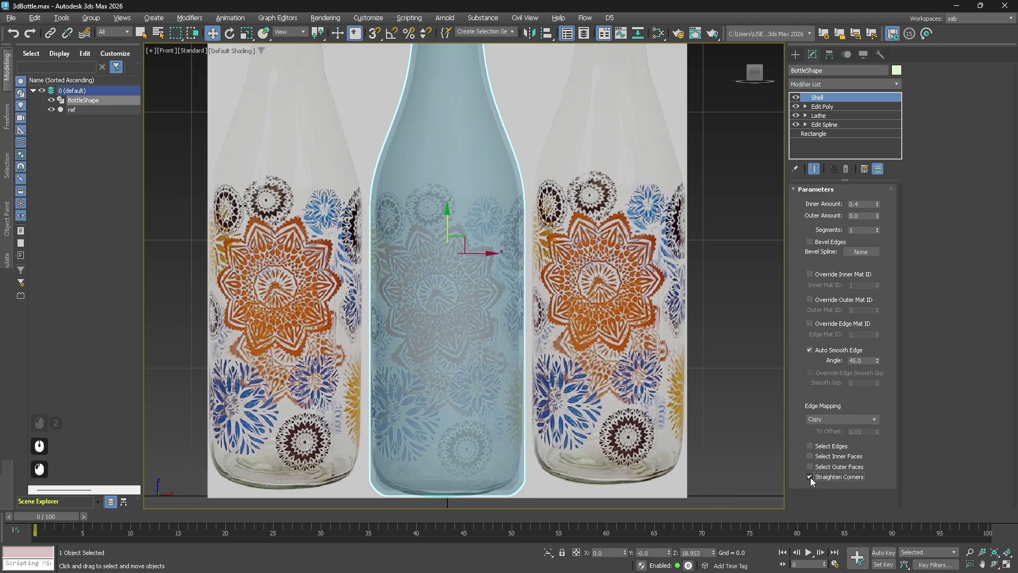
{"action": "middle_click_drag", "start_coordinate": [438, 77], "coordinate": [437, 240]}
{"action": "scroll", "coordinate": [463, 189], "scroll_direction": "up", "scroll_amount": 4}
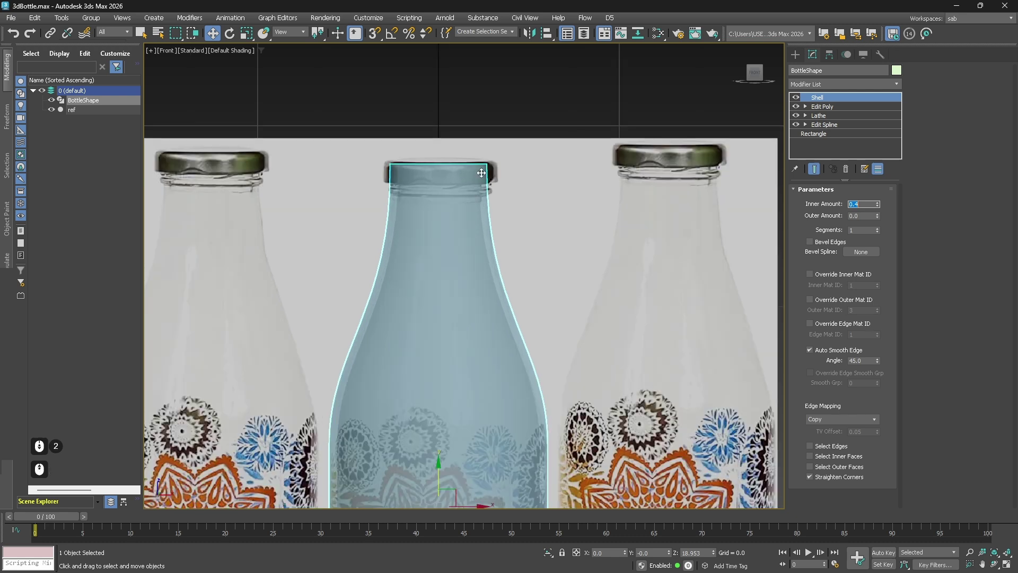
{"action": "scroll", "coordinate": [386, 126], "scroll_direction": "down", "scroll_amount": 3}
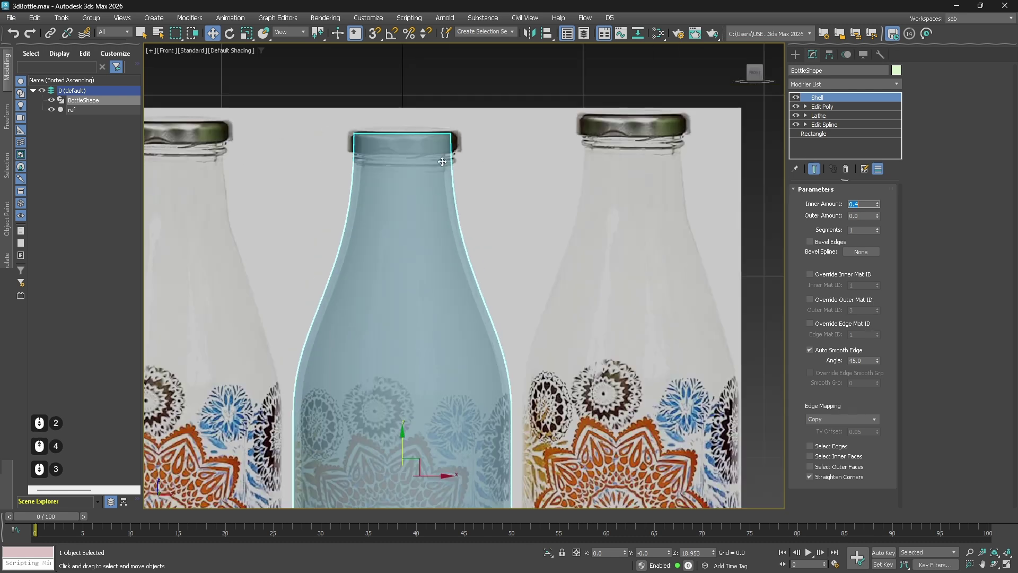
- Hide the ref plane, turn off the bottle's see-through display in the perspective view and deselect the bottle
{"action": "left_click", "coordinate": [52, 109]}
{"action": "scroll", "coordinate": [551, 258], "scroll_direction": "down", "scroll_amount": 3}
{"action": "key", "text": "p"}
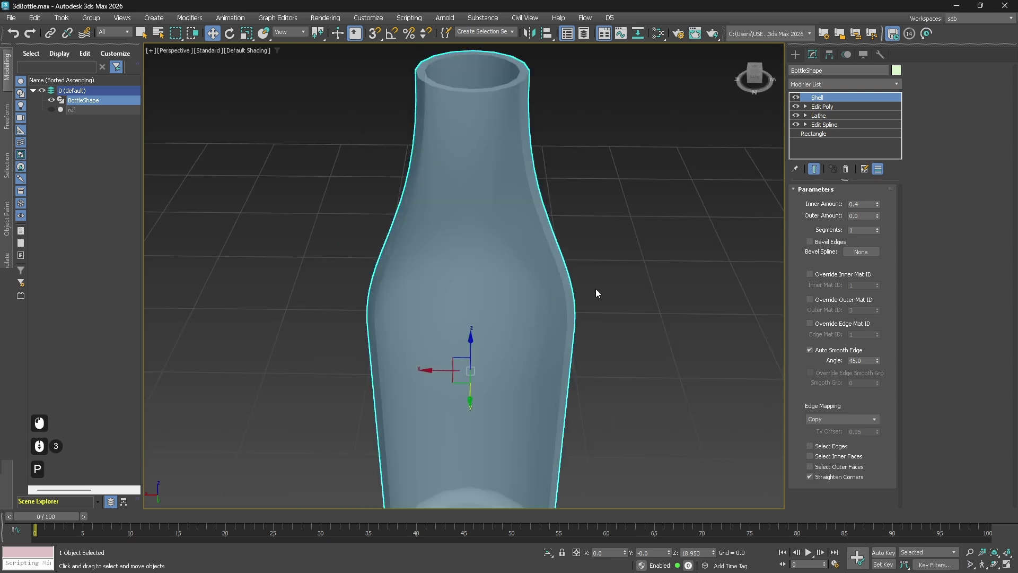
{"action": "key", "text": "F3"}
{"action": "key", "text": "F3"}
{"action": "left_click", "coordinate": [495, 200]}
{"action": "left_click", "coordinate": [502, 208]}
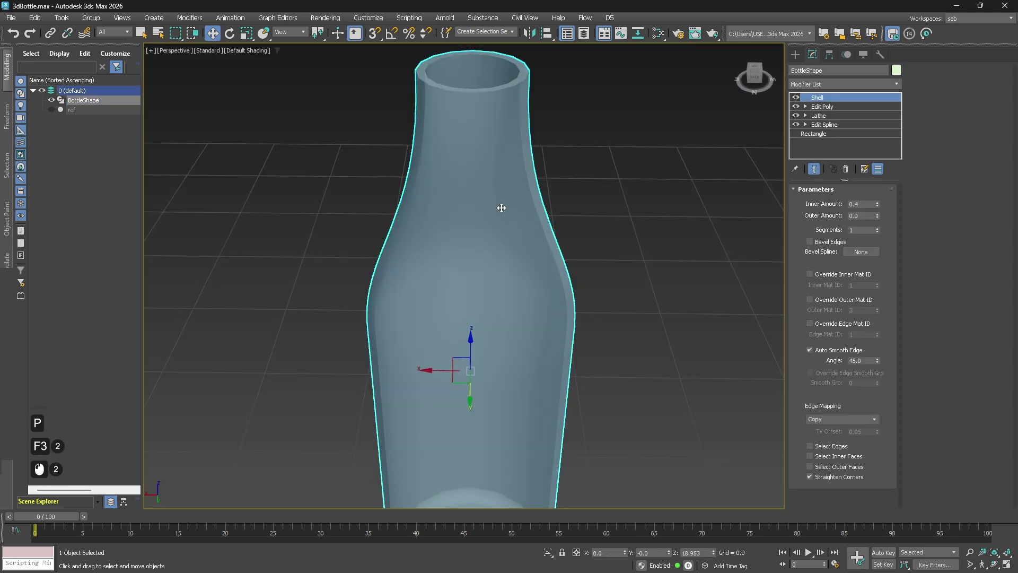
{"action": "key", "text": "alt+x"}
{"action": "scroll", "coordinate": [522, 286], "scroll_direction": "down", "scroll_amount": 3}
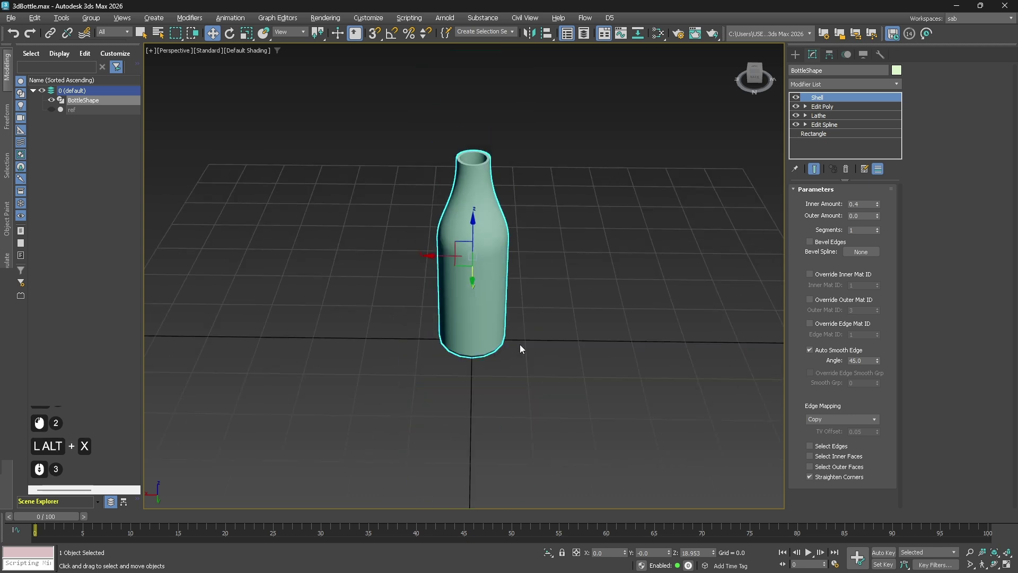
{"action": "middle_click_drag", "start_coordinate": [522, 286], "coordinate": [591, 263]}
{"action": "left_click", "coordinate": [591, 259]}
- Create a standard cylinder about 8.75 high beside the bottle and display the edged faces
{"action": "left_click", "coordinate": [795, 54]}
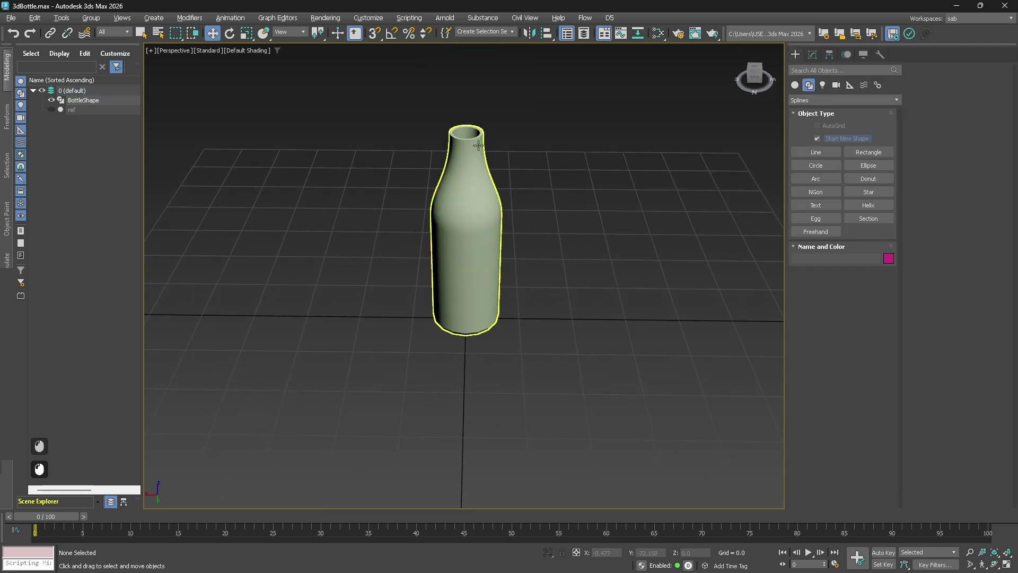
{"action": "left_click", "coordinate": [795, 87]}
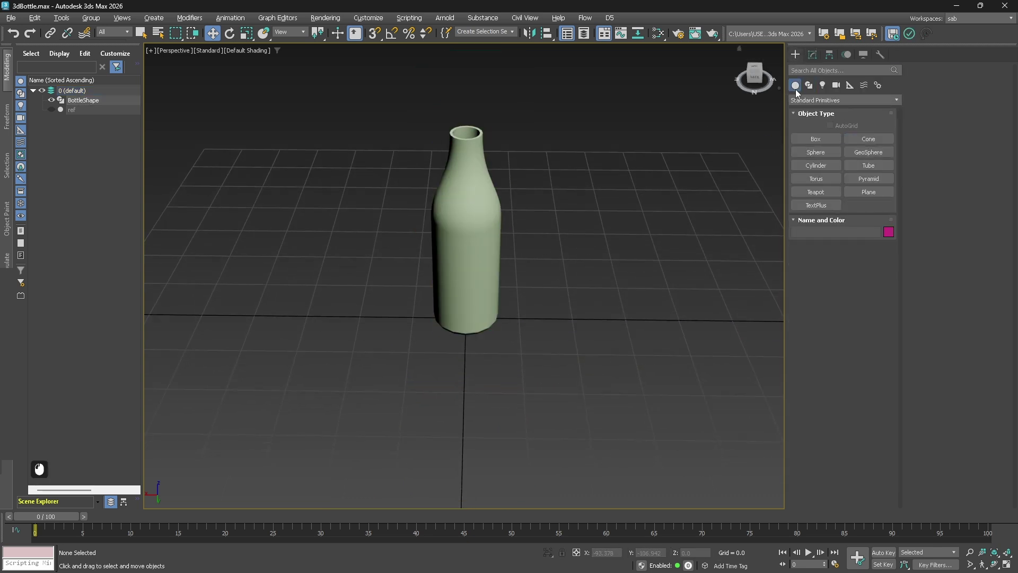
{"action": "left_click", "coordinate": [819, 166]}
{"action": "left_click_drag", "start_coordinate": [575, 312], "coordinate": [609, 316]}
{"action": "left_click", "coordinate": [605, 275]}
{"action": "right_click", "coordinate": [636, 298]}
{"action": "key", "text": "F4"}
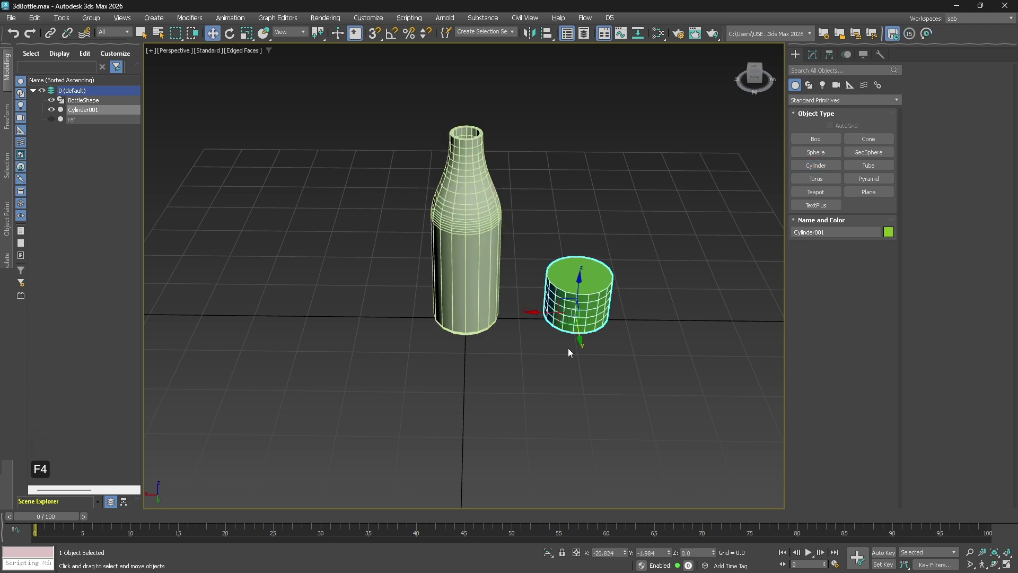
- Centre the cylinder on the bottle's axis by setting its X and Y positions to 0
{"action": "scroll", "coordinate": [578, 340], "scroll_direction": "up", "scroll_amount": 2}
{"action": "middle_click_drag", "start_coordinate": [578, 340], "coordinate": [554, 380]}
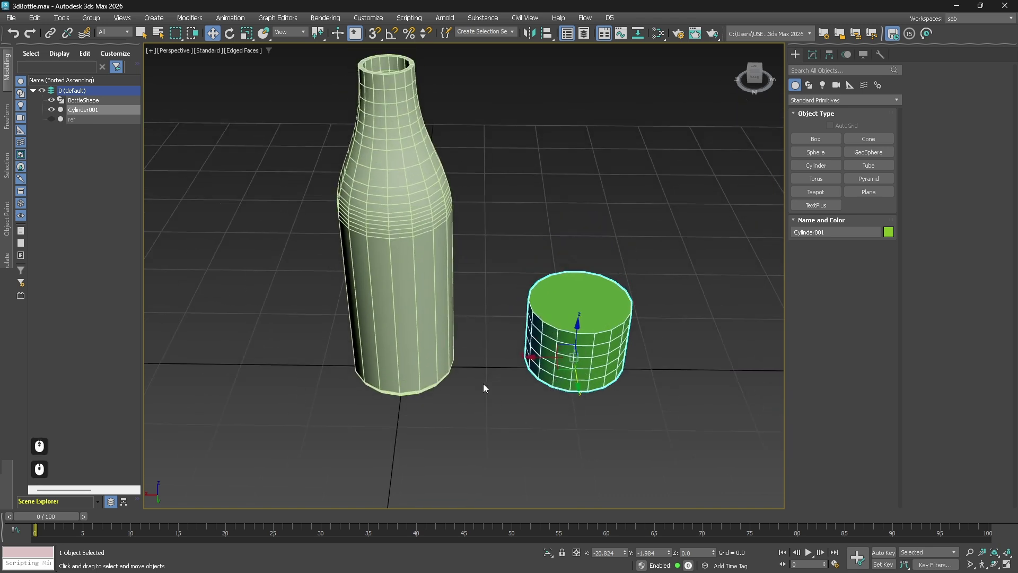
{"action": "left_click", "coordinate": [410, 250]}
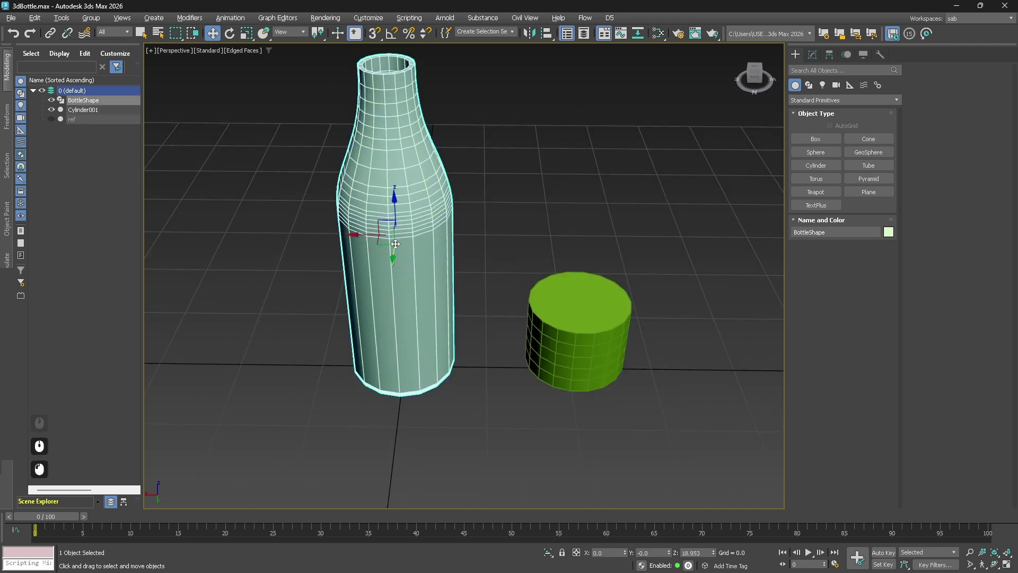
{"action": "left_click", "coordinate": [608, 296]}
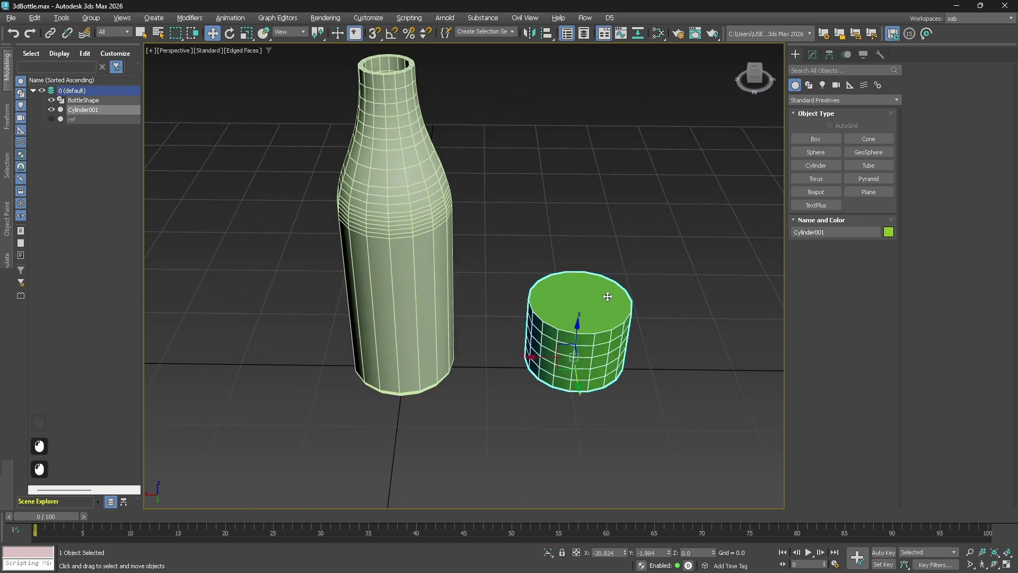
{"action": "right_click", "coordinate": [626, 554]}
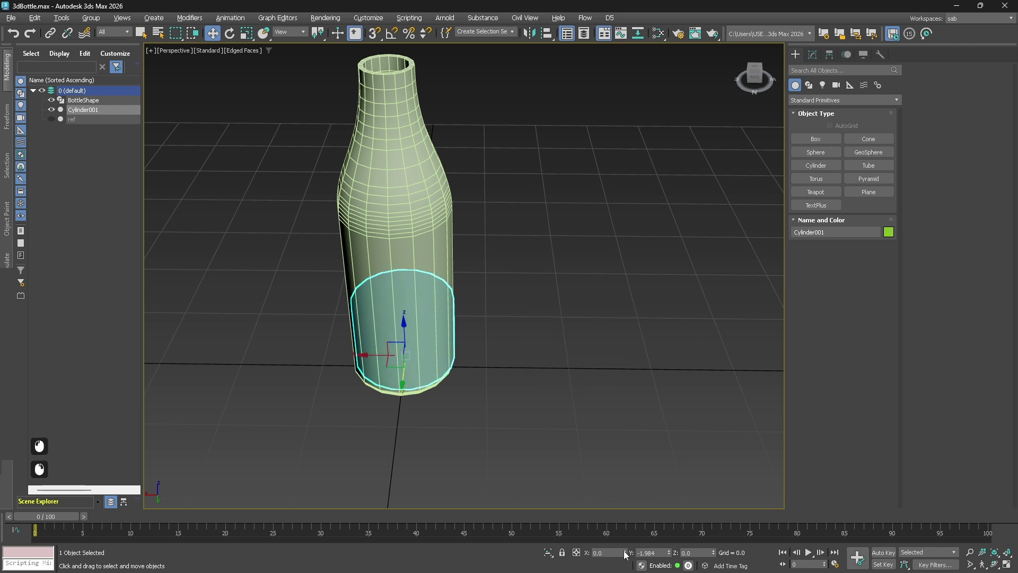
{"action": "right_click", "coordinate": [668, 555]}
- Raise the cylinder to the bottle's mouth at Z about 37.29 and reduce its radius to about 2.82
{"action": "middle_click_drag", "start_coordinate": [592, 430], "coordinate": [451, 399], "text": "alt"}
{"action": "left_click_drag", "start_coordinate": [452, 401], "coordinate": [451, 88]}
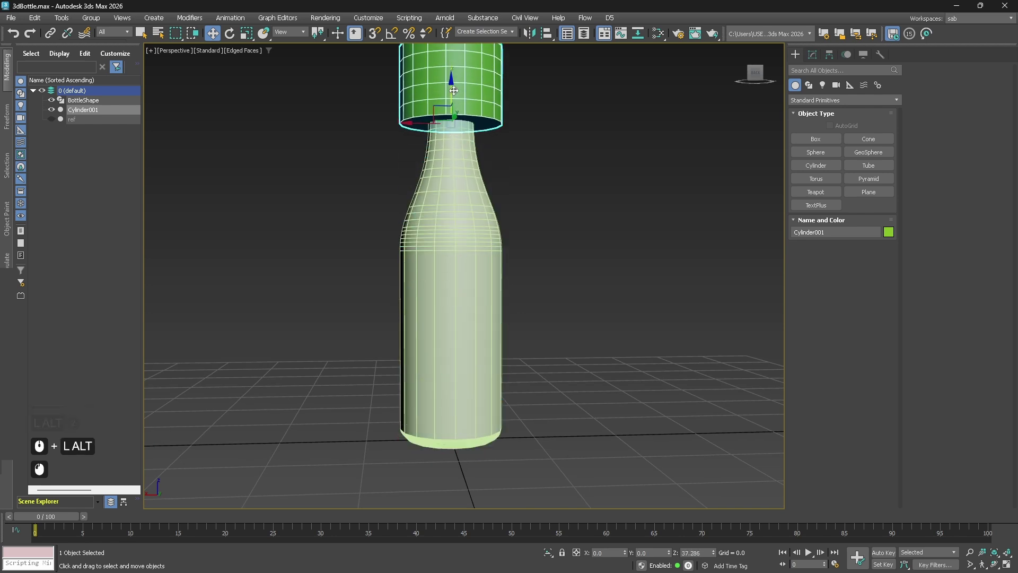
{"action": "middle_click_drag", "start_coordinate": [450, 89], "coordinate": [444, 111], "text": "alt"}
{"action": "middle_click_drag", "start_coordinate": [444, 111], "coordinate": [436, 218]}
{"action": "scroll", "coordinate": [436, 217], "scroll_direction": "up", "scroll_amount": 4}
{"action": "left_click", "coordinate": [814, 56]}
{"action": "left_click_drag", "start_coordinate": [881, 205], "coordinate": [889, 233]}
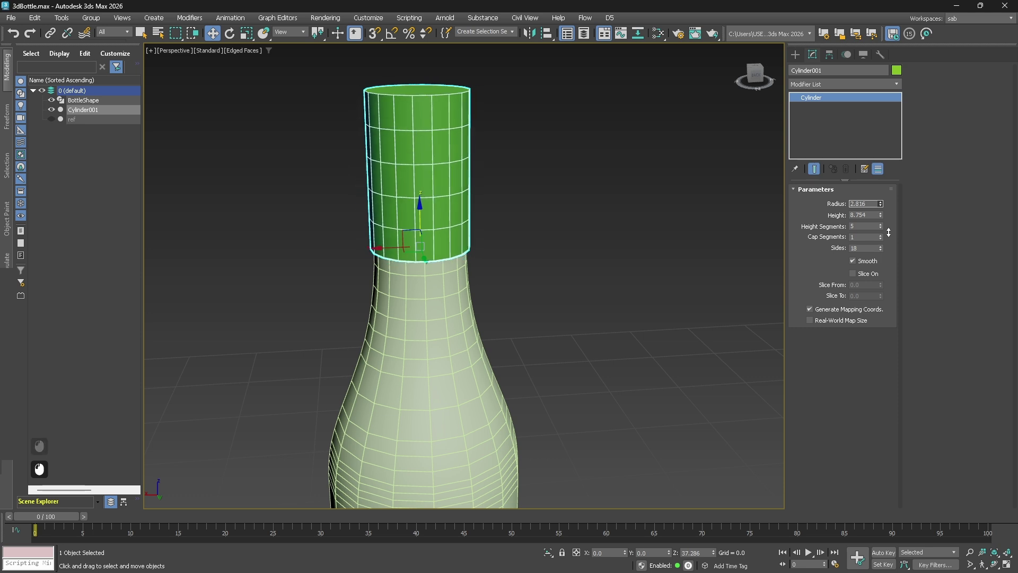
- Make both the bottle and the cylinder see-through, leaving nothing selected
{"action": "middle_click_drag", "start_coordinate": [544, 289], "coordinate": [484, 300], "text": "alt"}
{"action": "left_click", "coordinate": [570, 308]}
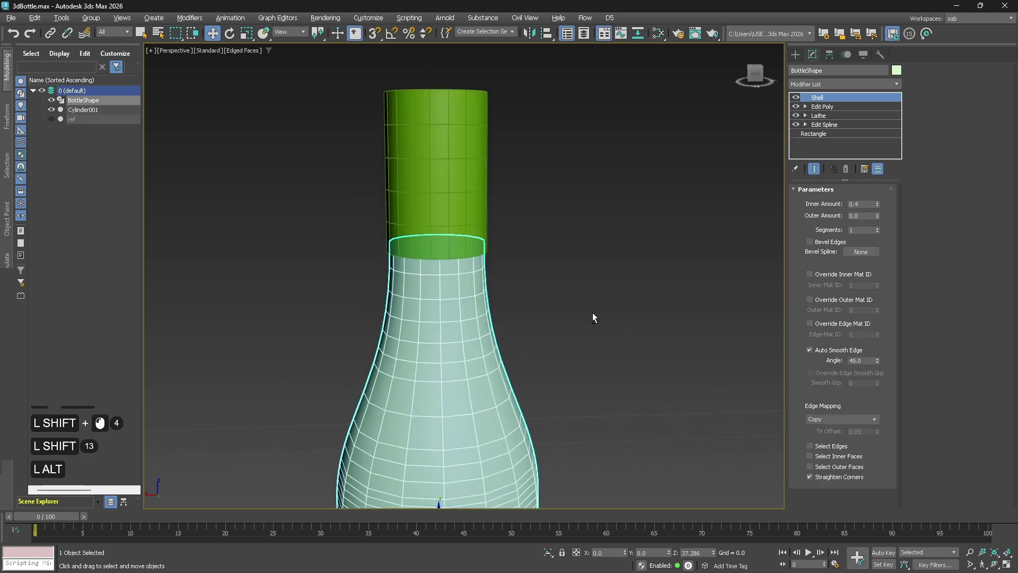
{"action": "key", "text": "alt+x"}
{"action": "left_click", "coordinate": [593, 317]}
{"action": "left_click", "coordinate": [539, 252]}
{"action": "key", "text": "alt+x"}
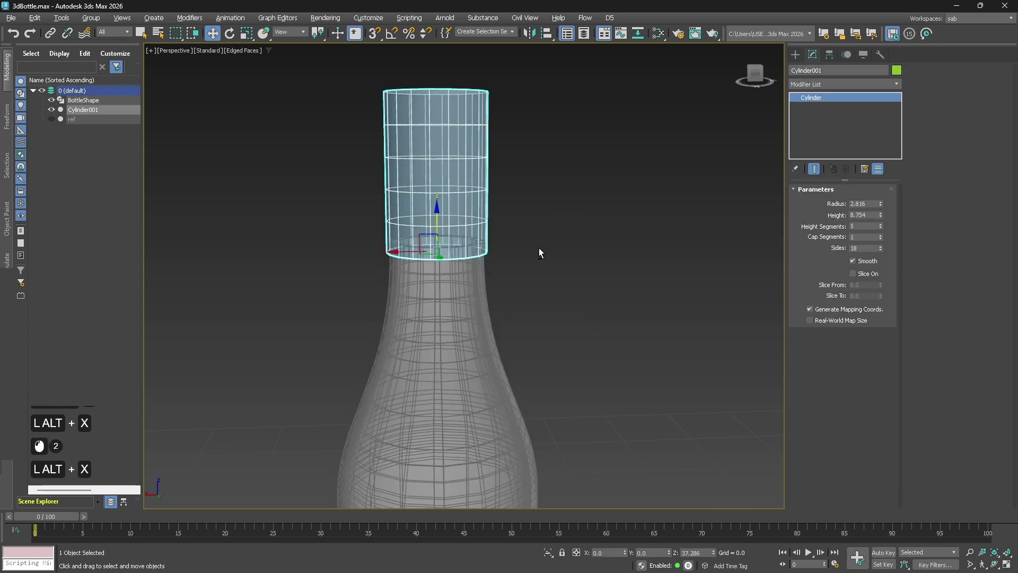
{"action": "left_click", "coordinate": [644, 251]}
{"action": "middle_click_drag", "start_coordinate": [644, 250], "coordinate": [471, 306], "text": "alt"}
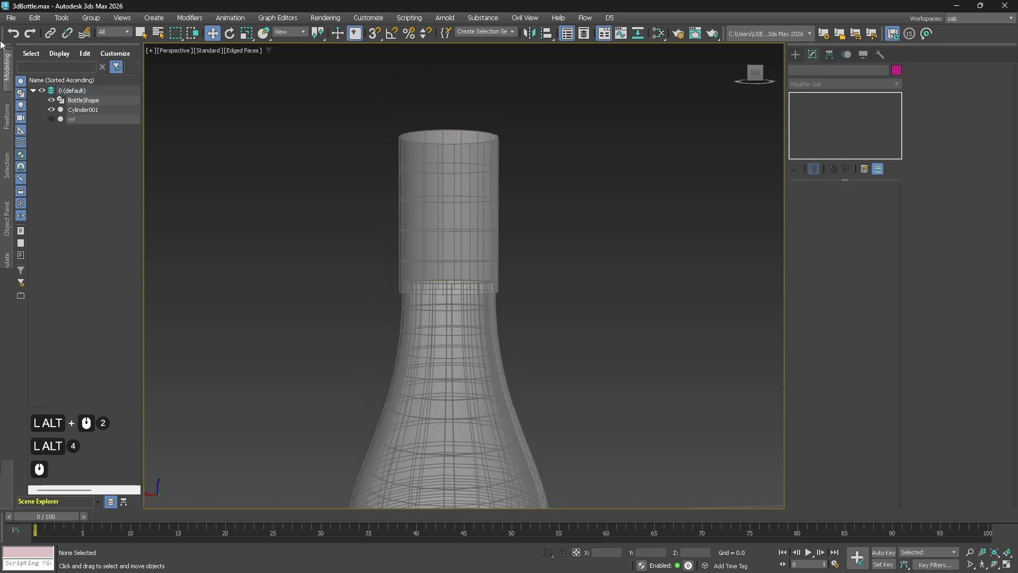
- Unhide the ref plane and fit the cylinder to its cap in the front view, with radius about 3.098 at Z about 36.88
{"action": "left_click", "coordinate": [51, 119]}
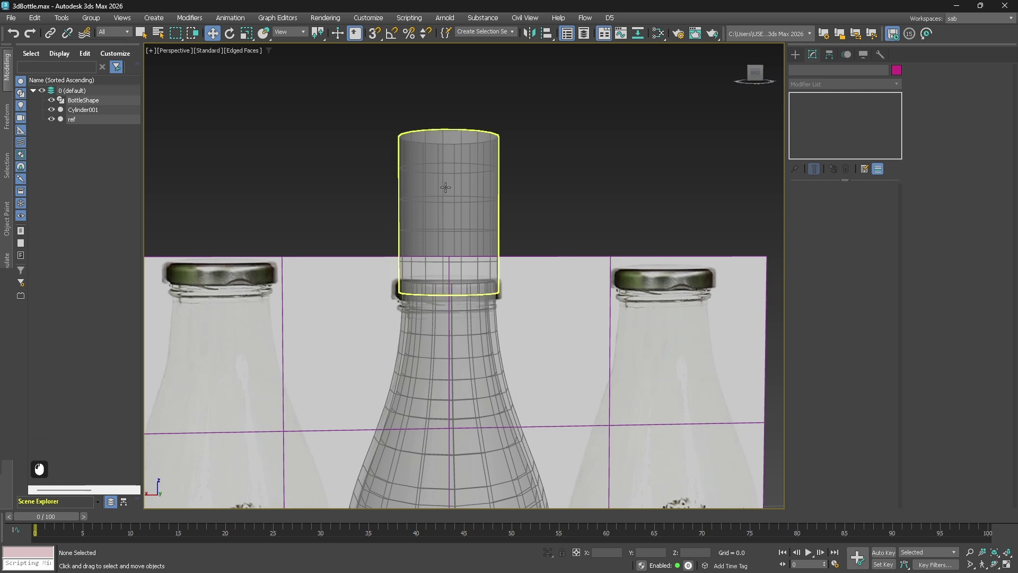
{"action": "key", "text": "f"}
{"action": "scroll", "coordinate": [488, 191], "scroll_direction": "up", "scroll_amount": 7}
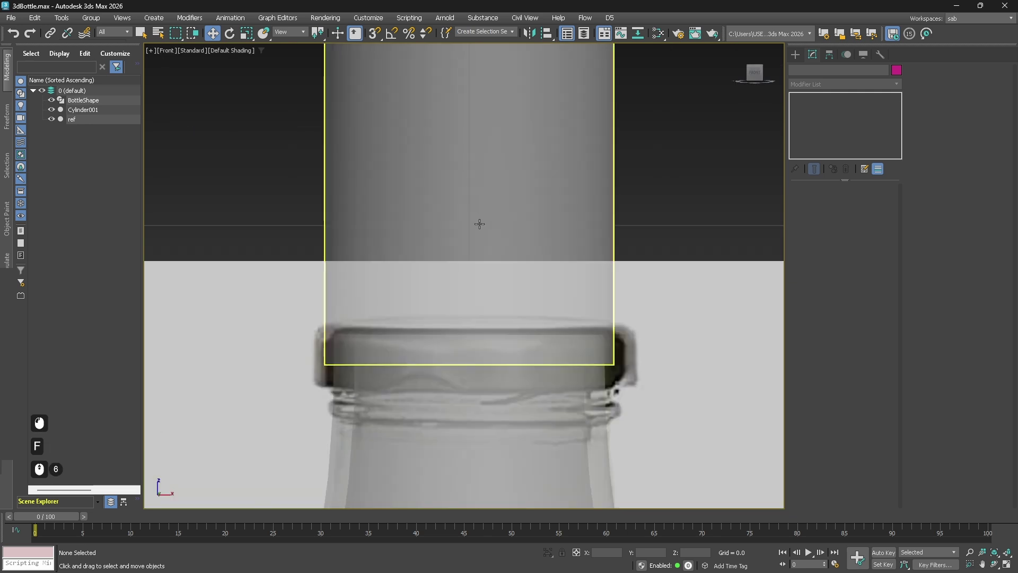
{"action": "left_click", "coordinate": [477, 277]}
{"action": "left_click_drag", "start_coordinate": [880, 203], "coordinate": [886, 198]}
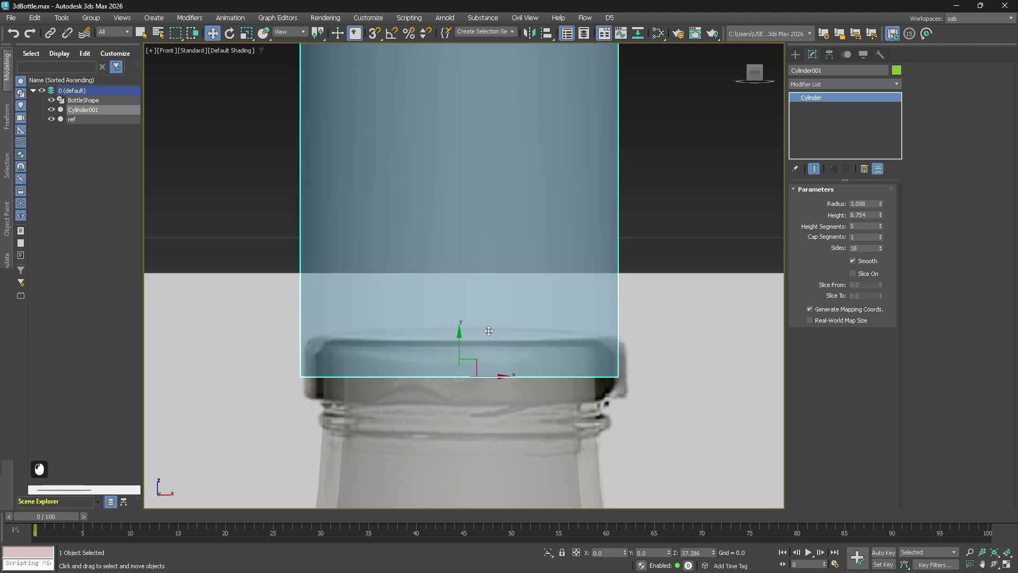
{"action": "left_click_drag", "start_coordinate": [489, 330], "coordinate": [489, 350]}
- Display edged faces in the front view and reduce the cylinder's height to about 0.788
{"action": "key", "text": "F4"}
{"action": "scroll", "coordinate": [568, 258], "scroll_direction": "down", "scroll_amount": 2}
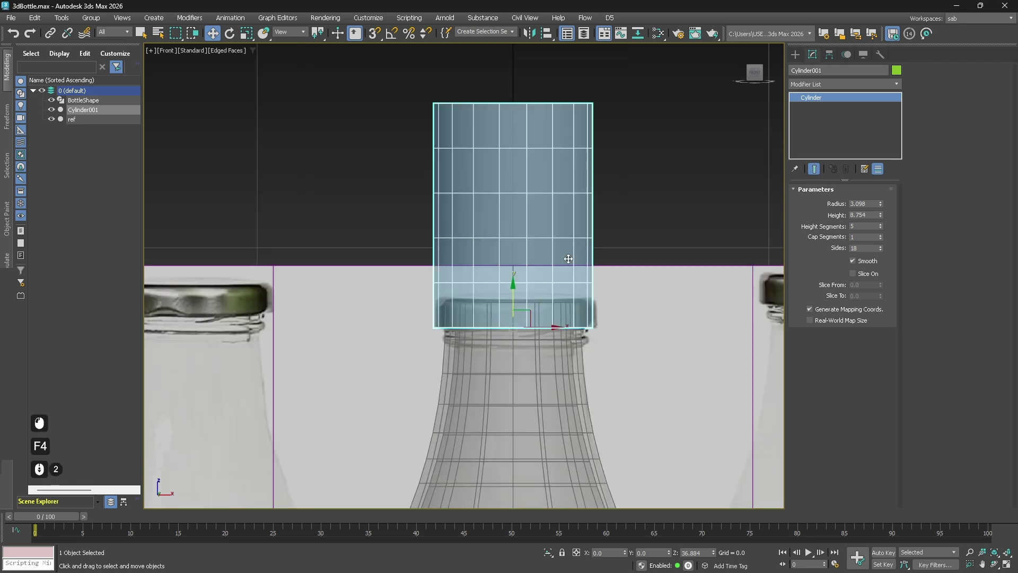
{"action": "scroll", "coordinate": [493, 120], "scroll_direction": "up", "scroll_amount": 1}
{"action": "left_click_drag", "start_coordinate": [880, 214], "coordinate": [890, 270]}
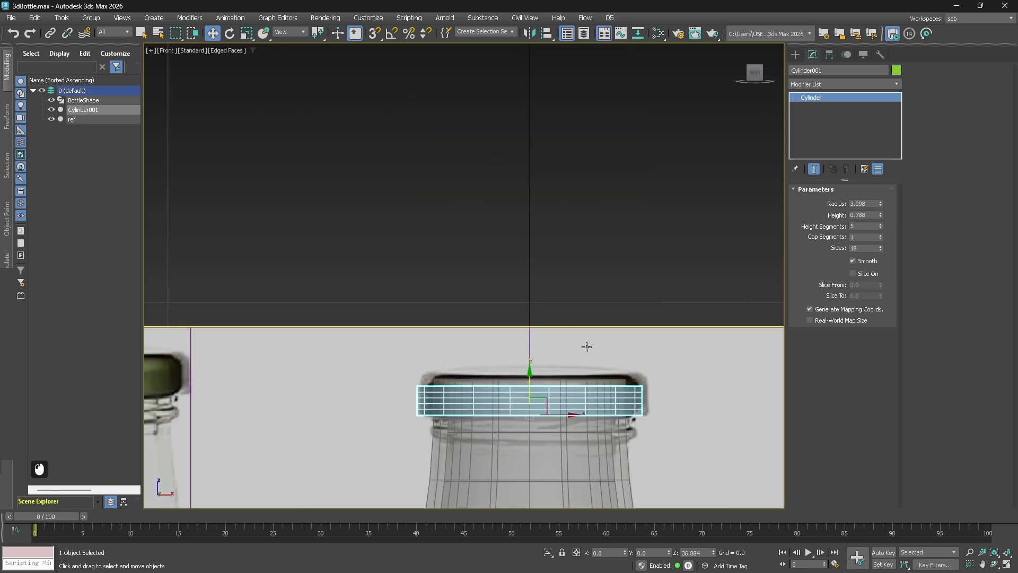
- Compare the cylinder with the reference cap and set its height segments to 1
{"action": "scroll", "coordinate": [583, 347], "scroll_direction": "up", "scroll_amount": 3}
{"action": "middle_click_drag", "start_coordinate": [439, 353], "coordinate": [463, 283]}
{"action": "scroll", "coordinate": [463, 283], "scroll_direction": "down", "scroll_amount": 1}
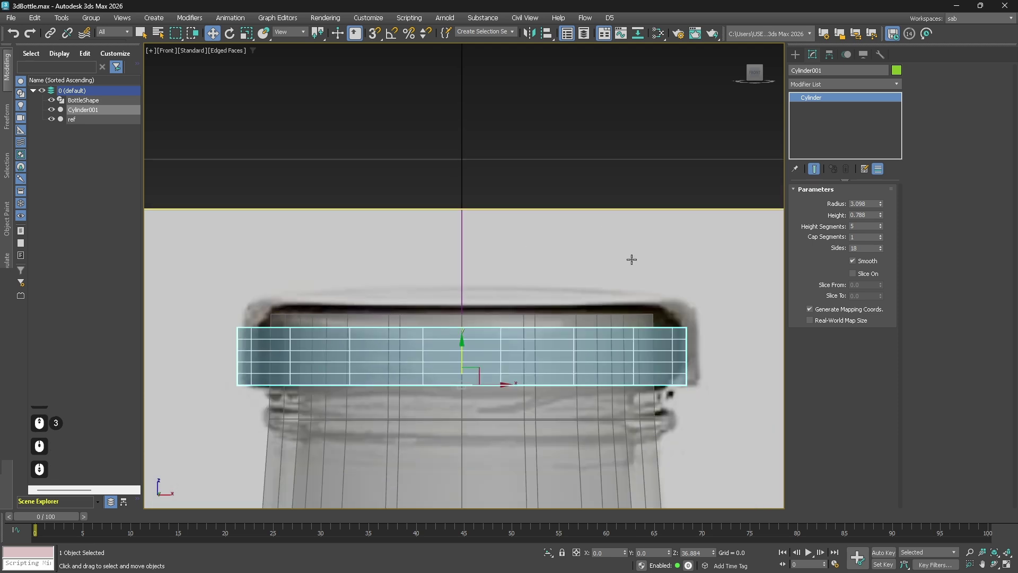
{"action": "scroll", "coordinate": [512, 331], "scroll_direction": "down", "scroll_amount": 1}
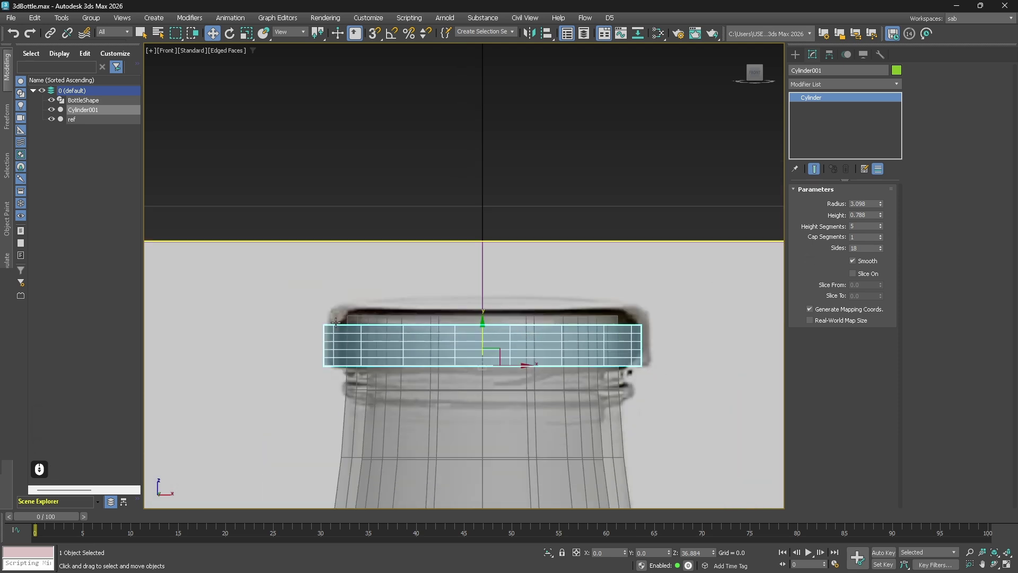
{"action": "scroll", "coordinate": [353, 345], "scroll_direction": "up", "scroll_amount": 3}
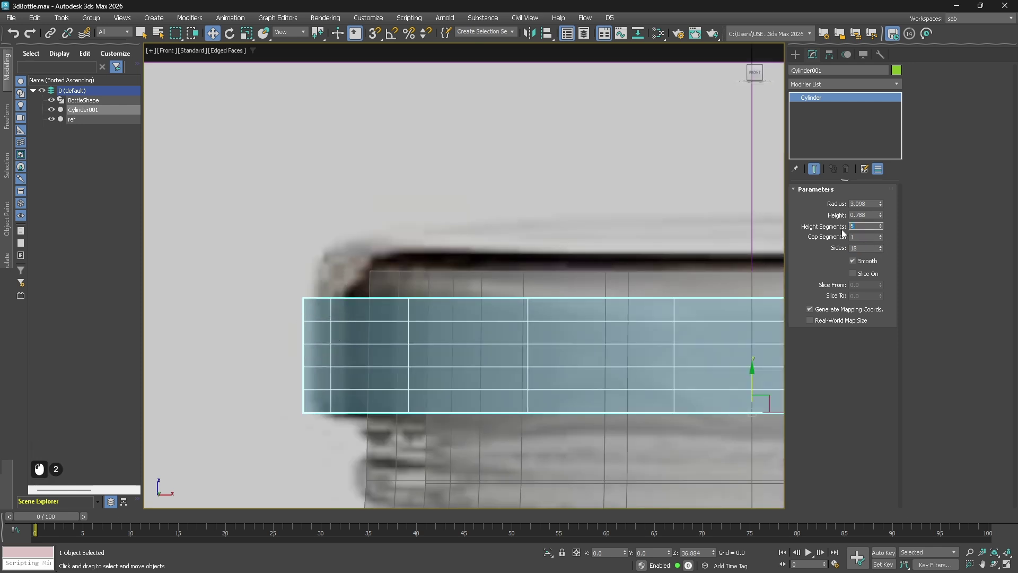
{"action": "left_click", "coordinate": [880, 229]}
{"action": "scroll", "coordinate": [606, 287], "scroll_direction": "down", "scroll_amount": 3}
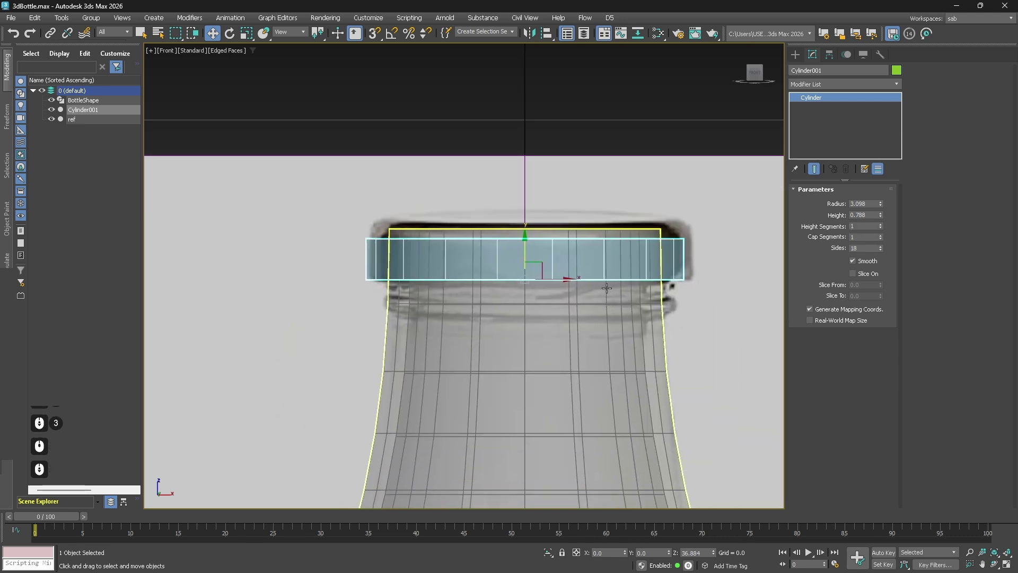
- Examine the cylinder in the perspective view and rename it Cap
{"action": "scroll", "coordinate": [606, 288], "scroll_direction": "down", "scroll_amount": 3}
{"action": "key", "text": "p"}
{"action": "middle_click_drag", "start_coordinate": [641, 325], "coordinate": [512, 358], "text": "alt"}
{"action": "scroll", "coordinate": [579, 318], "scroll_direction": "up", "scroll_amount": 3}
{"action": "key", "text": "F3"}
{"action": "key", "text": "F3"}
{"action": "key", "text": "F4"}
{"action": "key", "text": "F4"}
{"action": "double_click", "coordinate": [811, 70]}
{"action": "type", "text": "Cap"}
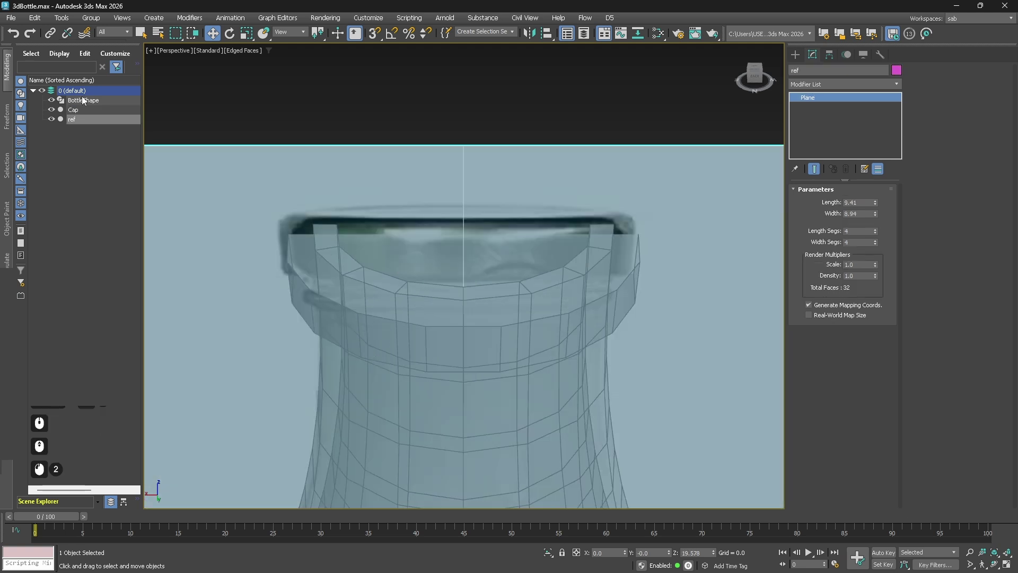
- Hide the ref plane and select the Cap object
{"action": "left_click", "coordinate": [51, 119]}
{"action": "left_click", "coordinate": [302, 116]}
{"action": "left_click", "coordinate": [598, 274]}
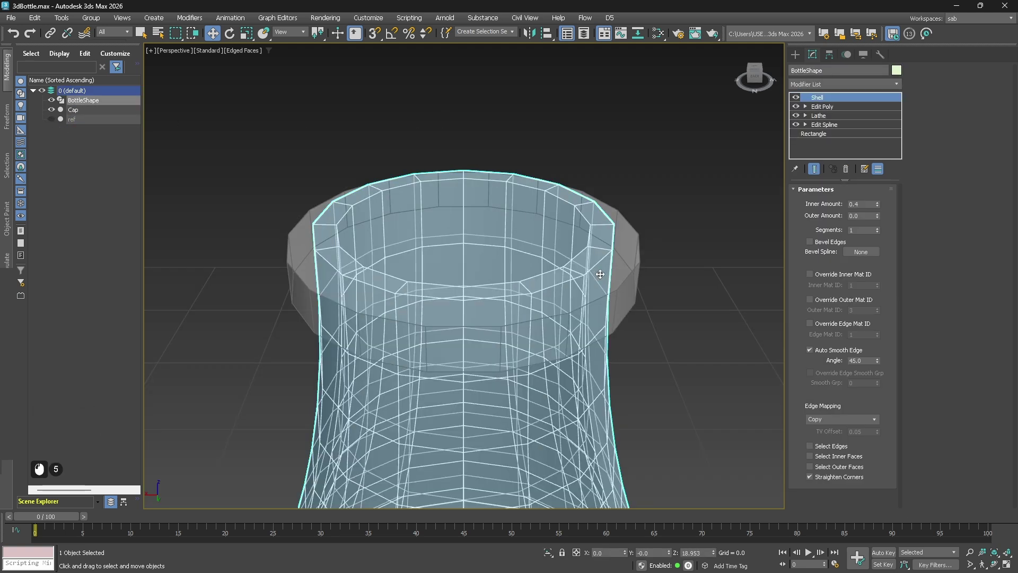
{"action": "left_click", "coordinate": [614, 339]}
{"action": "mouse_move", "coordinate": [615, 339]}
{"action": "middle_mouse_down", "text": "alt"}
{"action": "mouse_move", "coordinate": [610, 318]}
{"action": "mouse_move", "coordinate": [609, 334]}
{"action": "middle_mouse_up", "text": "alt"}
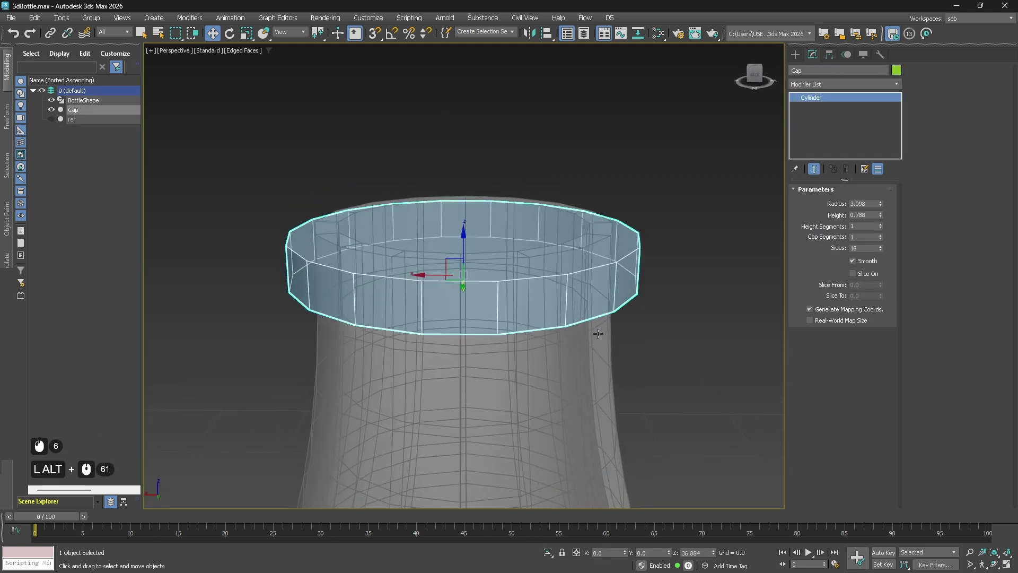
- Add an Edit Poly modifier to the Cap
{"action": "left_click", "coordinate": [850, 85]}
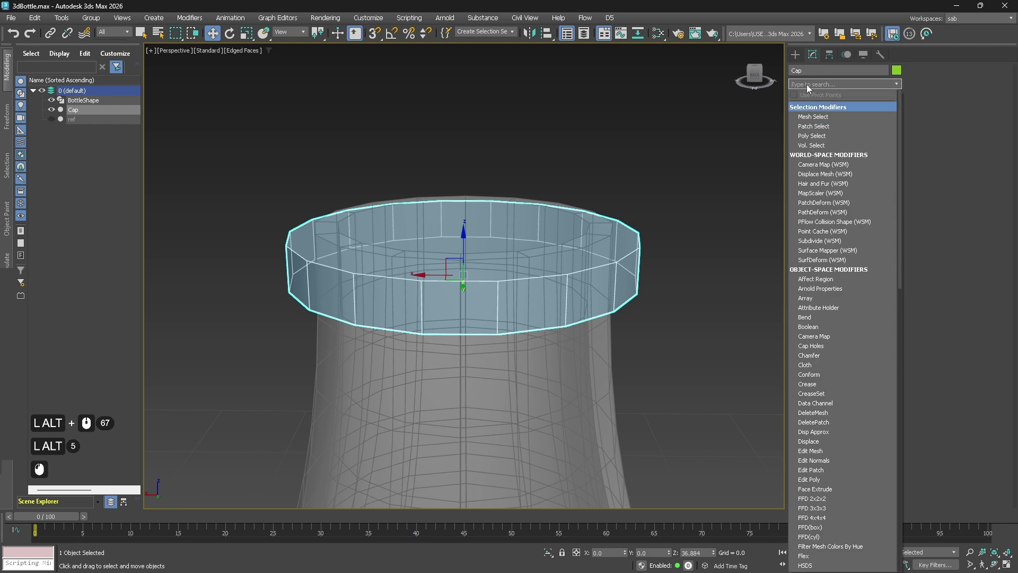
{"action": "type", "text": "e"}
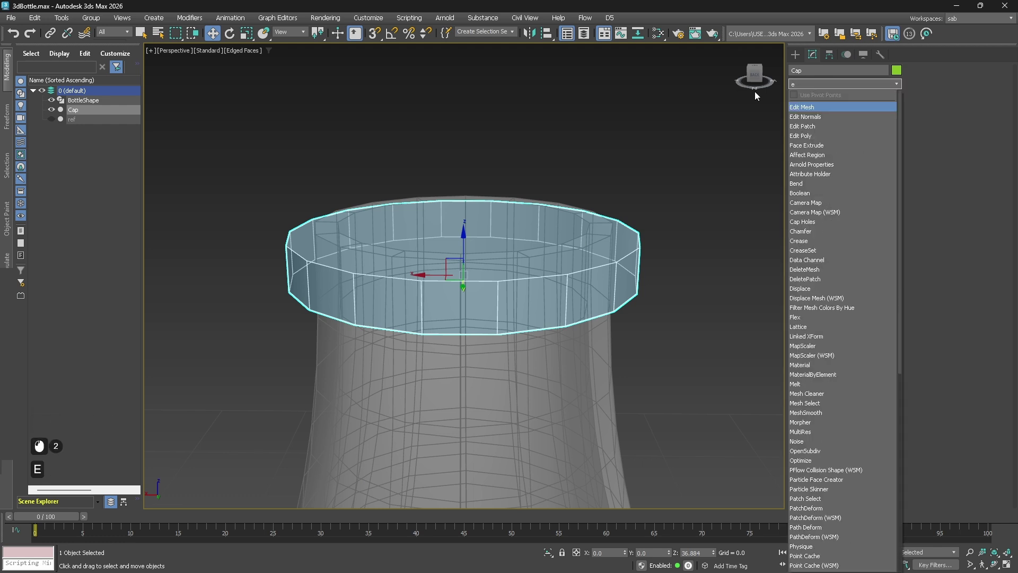
{"action": "type", "text": "dit"}
{"action": "key", "text": "Down"}
{"action": "key", "text": "Down"}
{"action": "key", "text": "Down"}
{"action": "key", "text": "Down"}
{"action": "key", "text": "Return"}
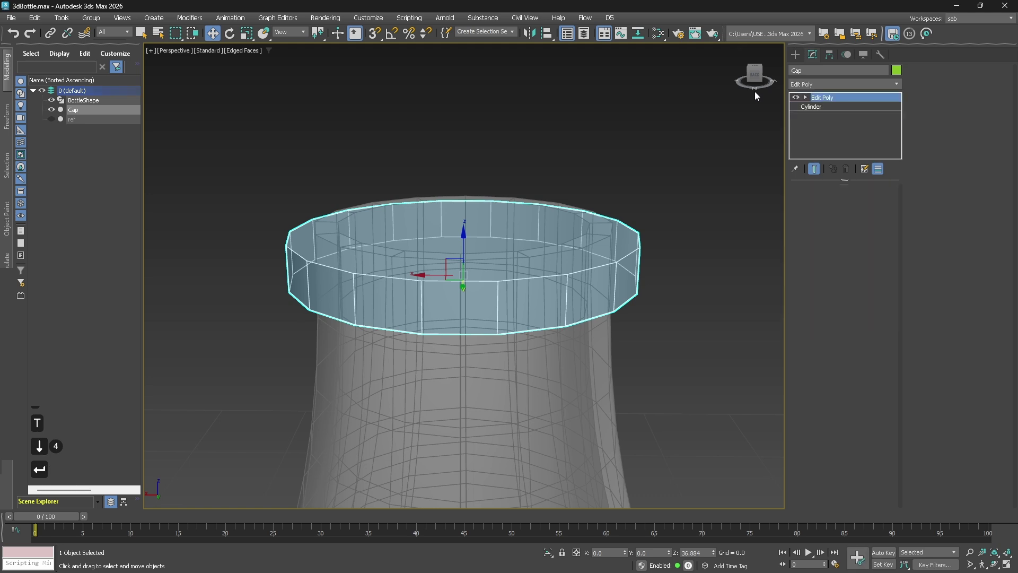
- Cycle through the sub-object levels of the Cap's Edit Poly modifier and stay at Edge level
{"action": "middle_click_drag", "start_coordinate": [715, 249], "coordinate": [650, 285], "text": "alt"}
{"action": "key", "text": "1"}
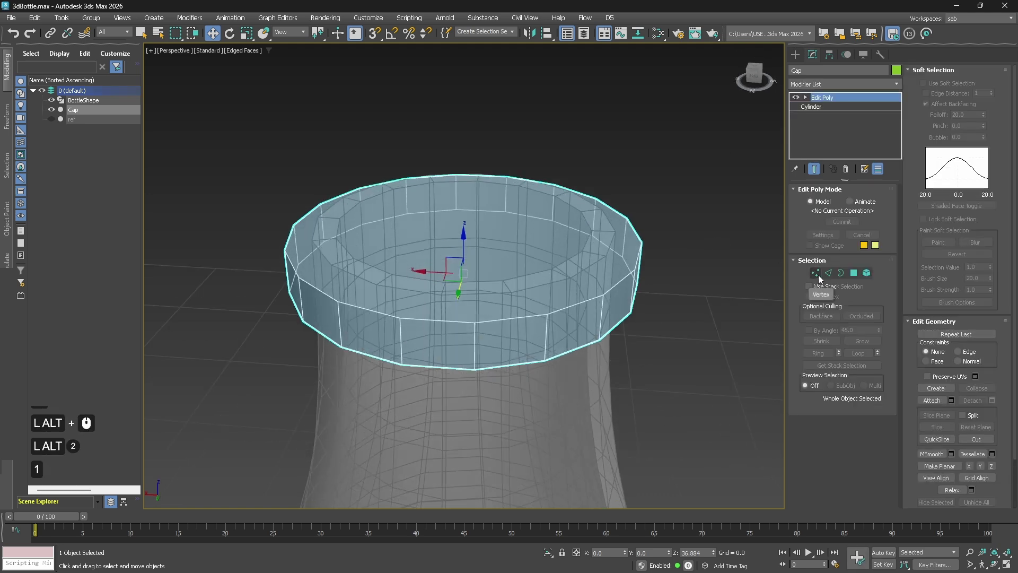
{"action": "key", "text": "2"}
{"action": "key", "text": "3"}
{"action": "key", "text": "4"}
{"action": "key", "text": "5"}
{"action": "key", "text": "1"}
{"action": "key", "text": "2"}
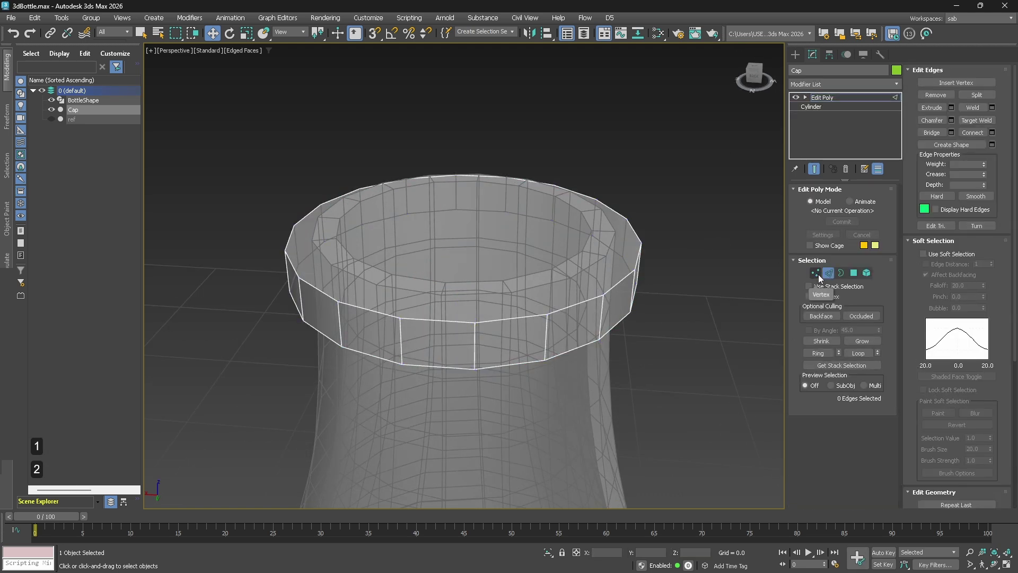
- Cycle through the Border, Polygon and Element levels of the Edit Poly and select the Cap's top face at Polygon level
{"action": "key", "text": "3"}
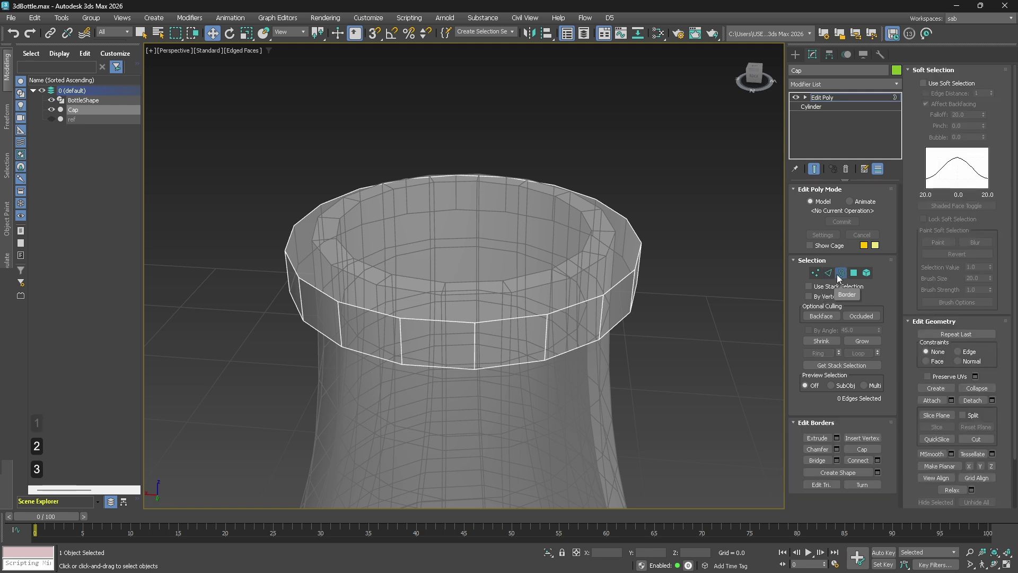
{"action": "key", "text": "4"}
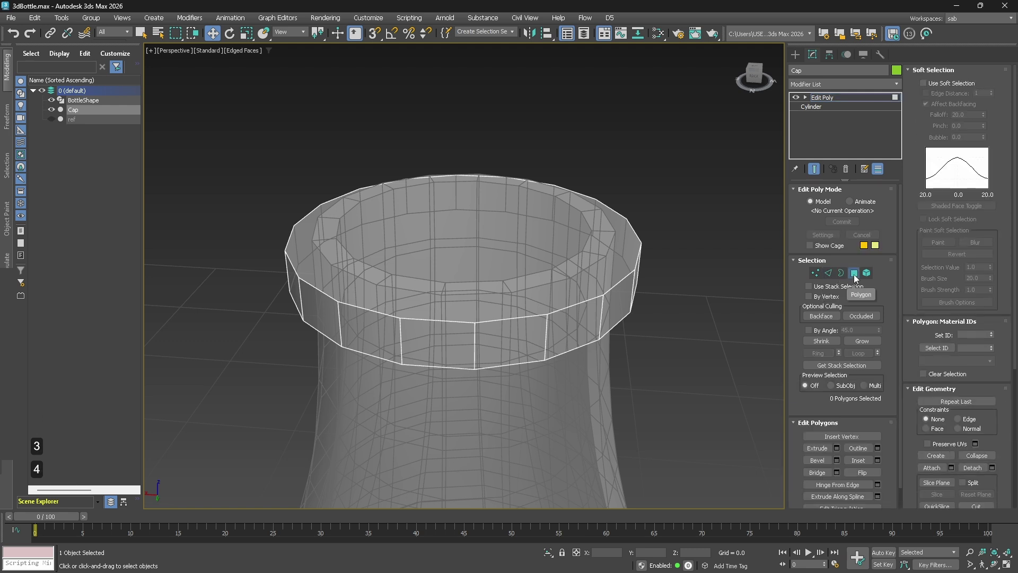
{"action": "key", "text": "5"}
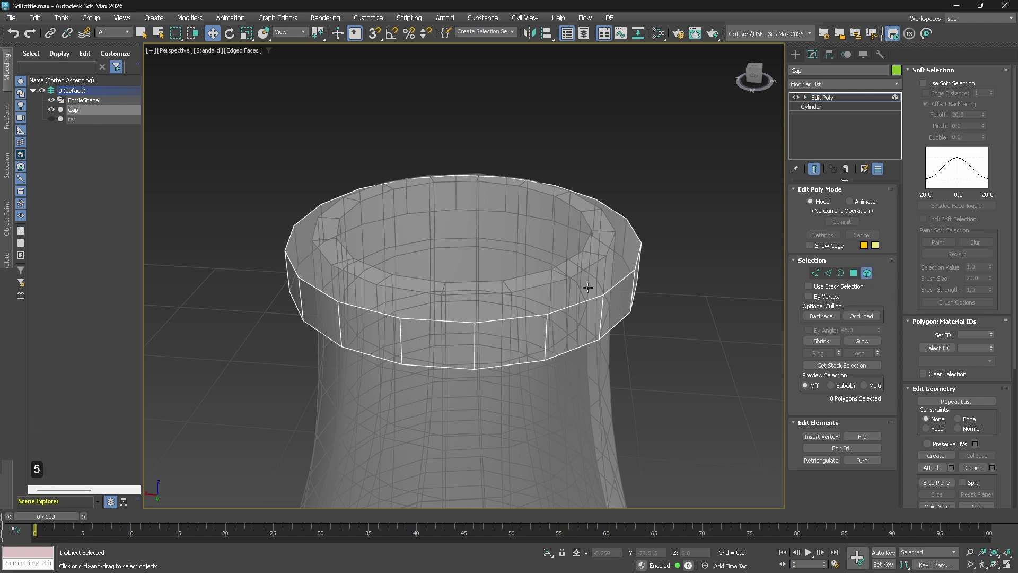
{"action": "key", "text": "3"}
{"action": "key", "text": "4"}
{"action": "left_click", "coordinate": [560, 297]}
{"action": "middle_click_drag", "start_coordinate": [508, 304], "coordinate": [502, 282], "text": "alt"}
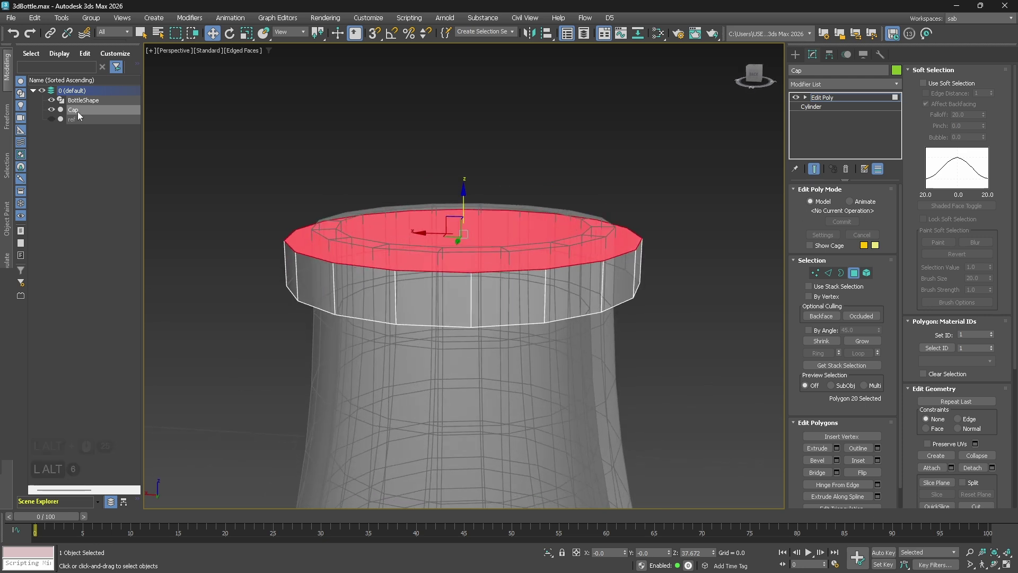
- Show the ref plane in the front view and bevel the Cap's top polygon with height 0.321 and outline -0.29
{"action": "left_click", "coordinate": [52, 119]}
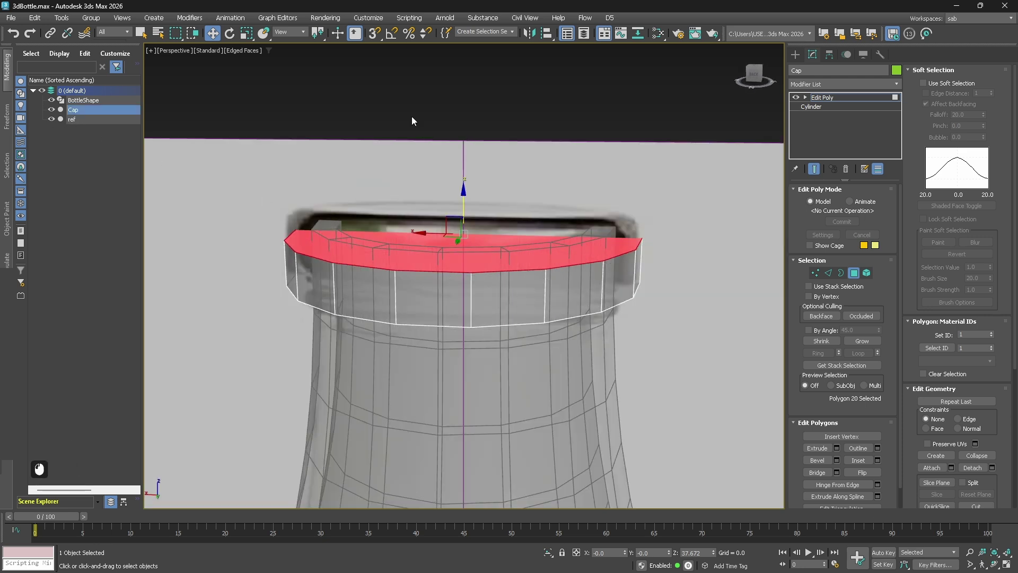
{"action": "key", "text": "f"}
{"action": "scroll", "coordinate": [526, 249], "scroll_direction": "up", "scroll_amount": 3}
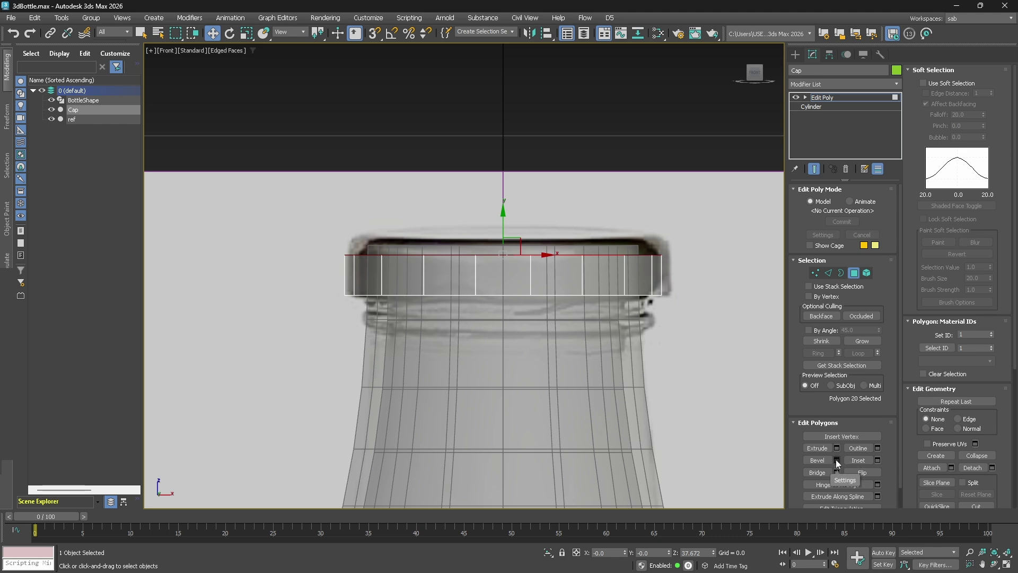
{"action": "left_click", "coordinate": [836, 460]}
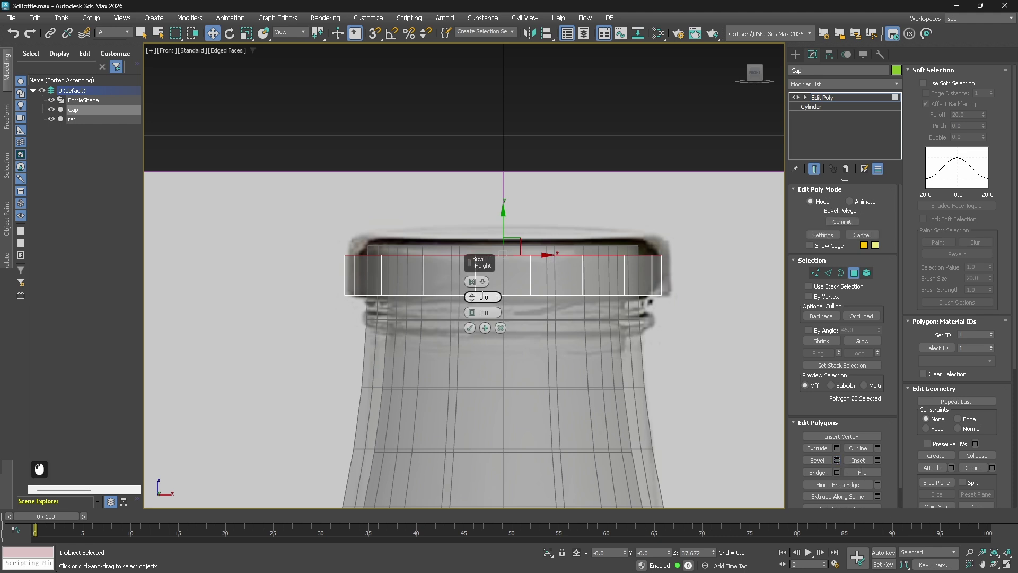
{"action": "left_click_drag", "start_coordinate": [475, 302], "coordinate": [474, 265]}
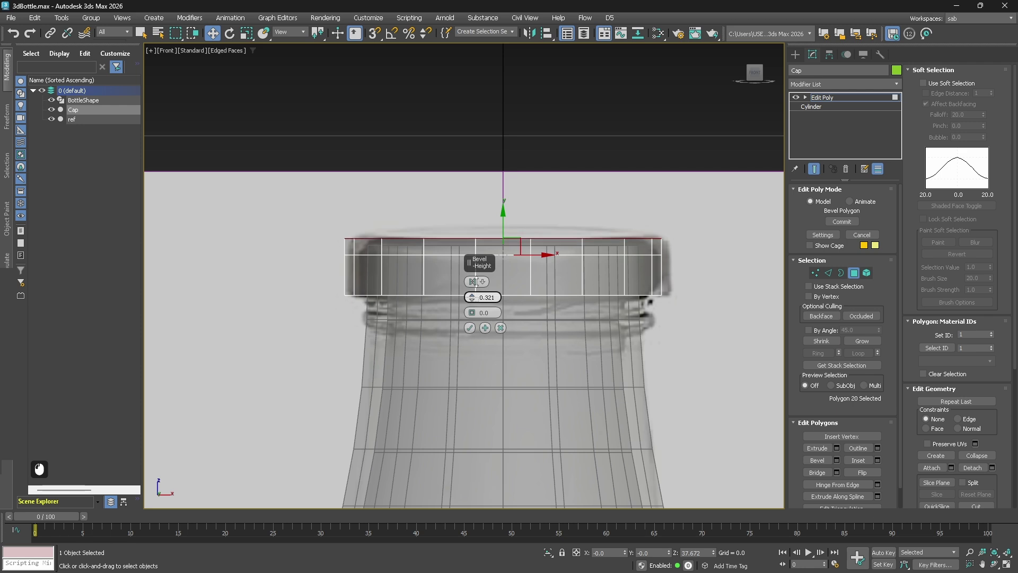
{"action": "left_click_drag", "start_coordinate": [474, 314], "coordinate": [474, 329]}
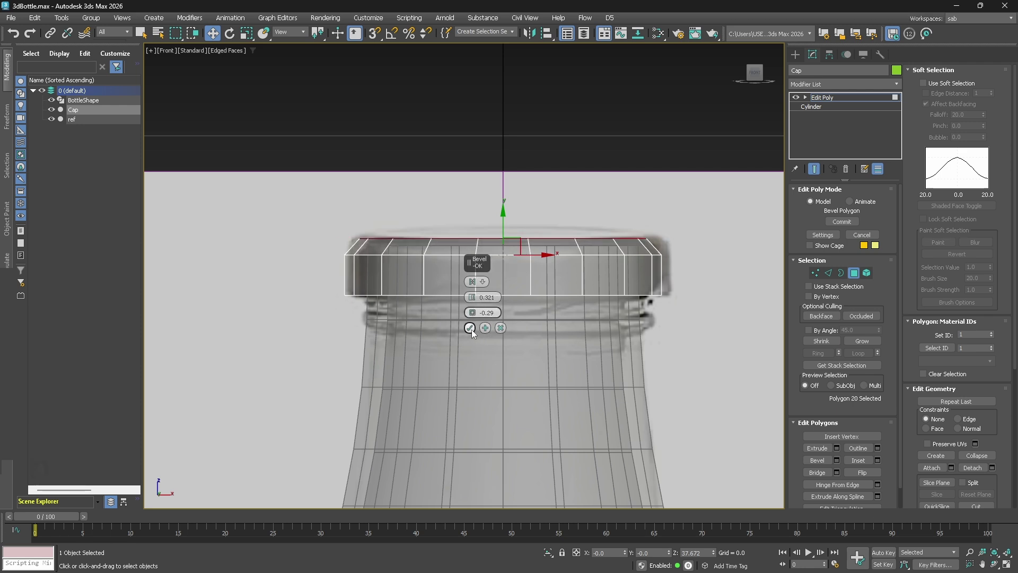
{"action": "left_click", "coordinate": [469, 327]}
- In perspective, inset the Cap's top polygon by scale-extruding it to 88 percent and raise it about 0.151 along Z
{"action": "key", "text": "p"}
{"action": "middle_click_drag", "start_coordinate": [583, 325], "coordinate": [539, 259], "text": "alt"}
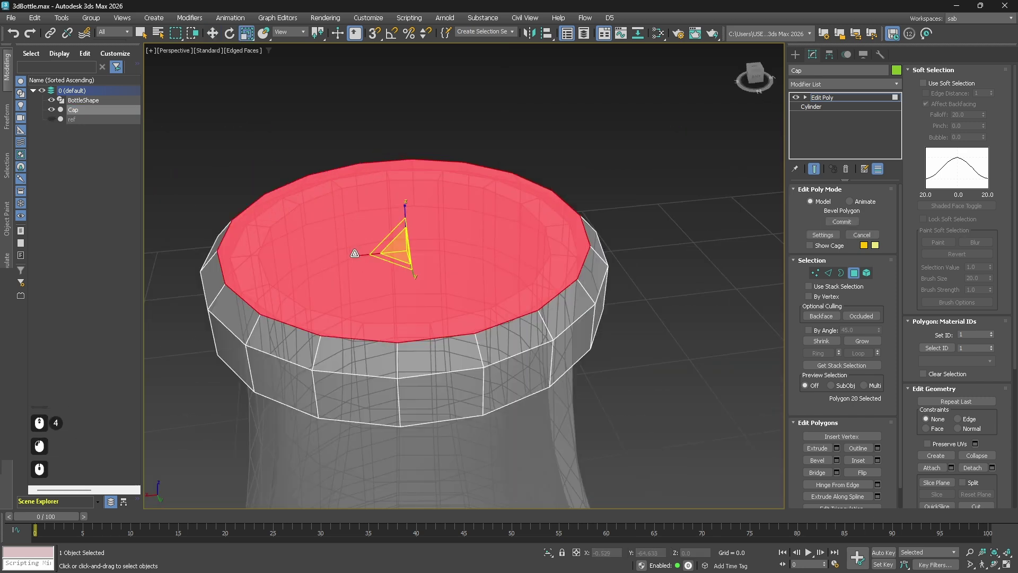
{"action": "key", "text": "ctrl+z"}
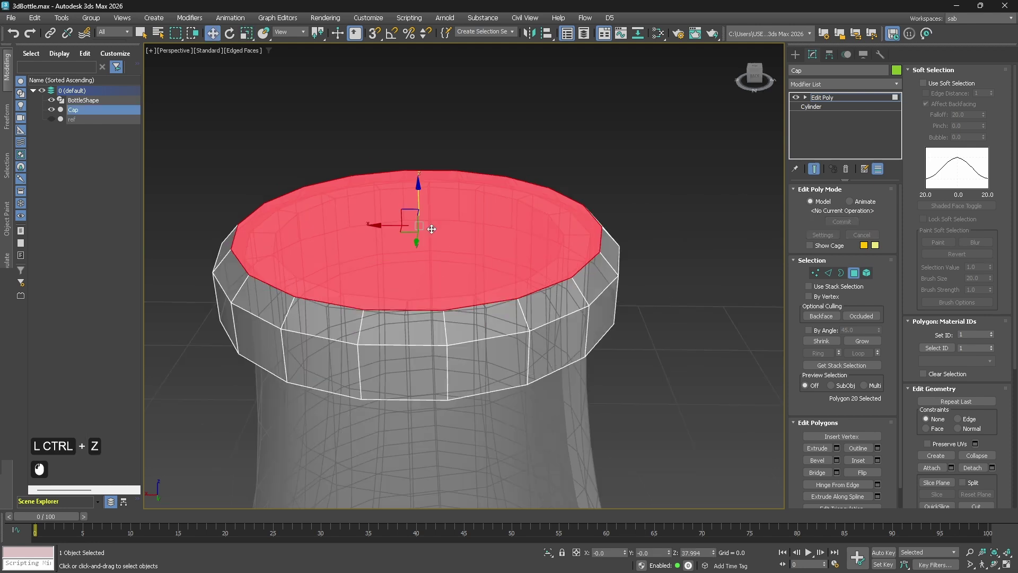
{"action": "key", "text": "r"}
{"action": "middle_click_drag", "start_coordinate": [448, 266], "coordinate": [488, 304]}
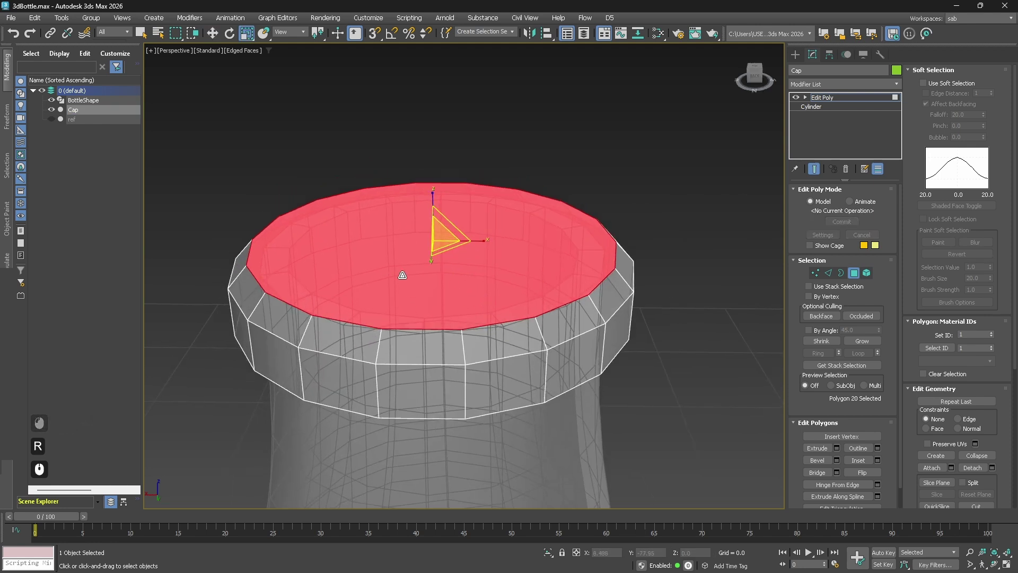
{"action": "left_click_drag", "start_coordinate": [455, 239], "coordinate": [450, 241], "text": "shift"}
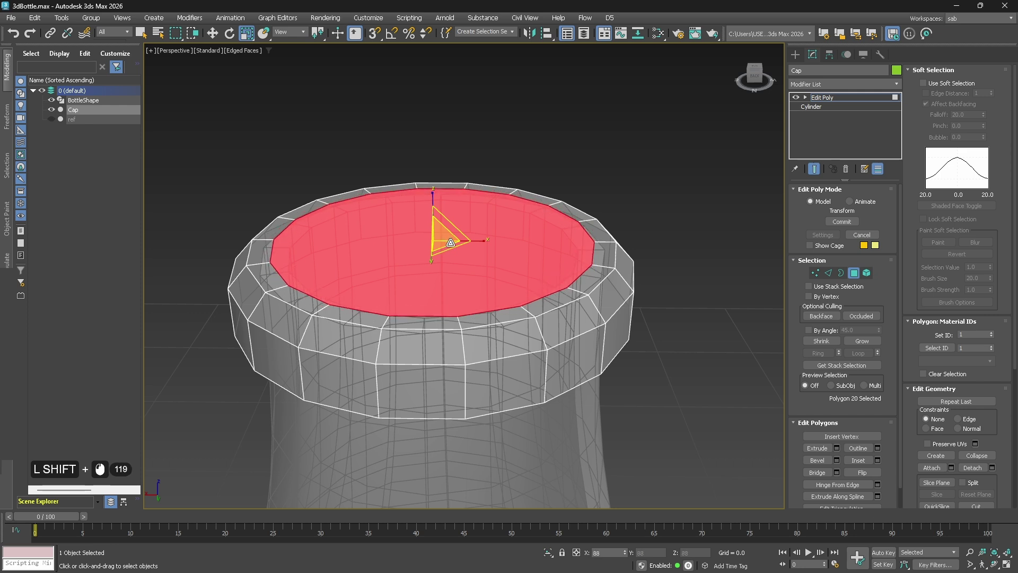
{"action": "key", "text": "w"}
{"action": "middle_click_drag", "start_coordinate": [450, 241], "coordinate": [427, 223], "text": "alt"}
{"action": "left_click_drag", "start_coordinate": [435, 202], "coordinate": [432, 198]}
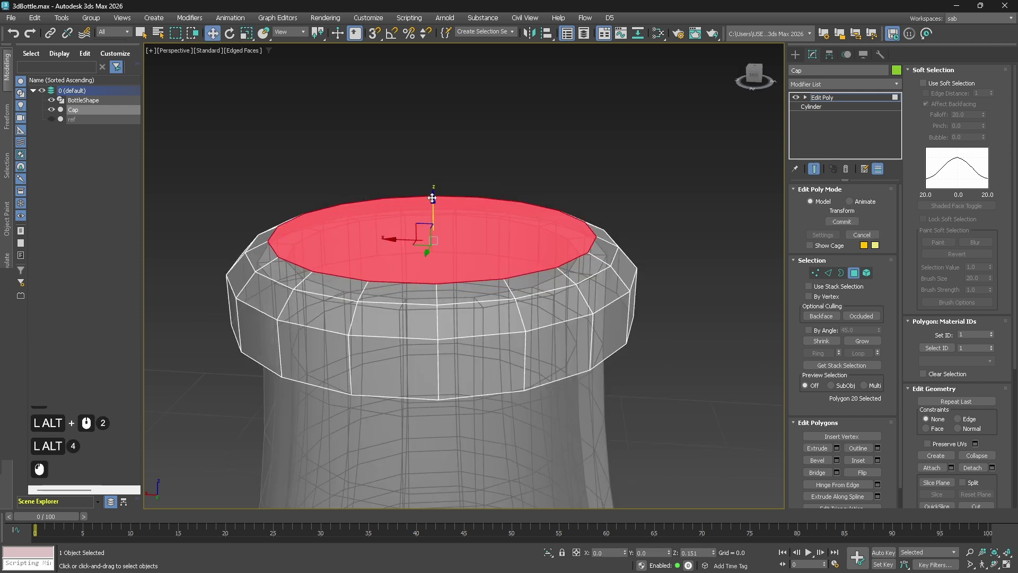
- Scale-extrude the top polygon inward to 87 percent and lower it about 0.177 along Z to form a recess
{"action": "key", "text": "r"}
{"action": "mouse_move", "coordinate": [479, 228]}
{"action": "left_mouse_down", "text": "shift"}
{"action": "mouse_move", "coordinate": [469, 230]}
{"action": "mouse_move", "coordinate": [485, 225]}
{"action": "left_mouse_up", "text": "shift"}
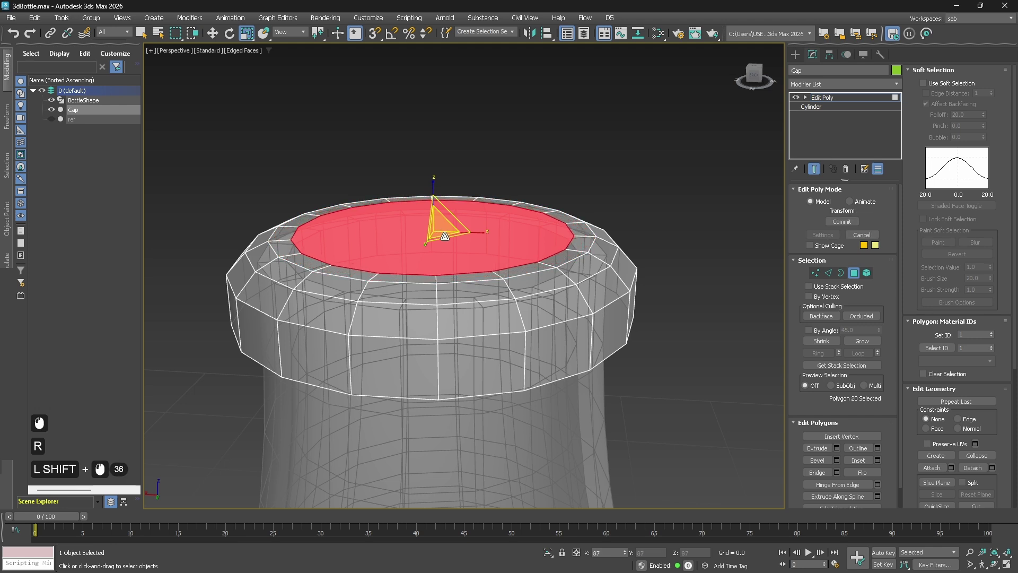
{"action": "key", "text": "w"}
{"action": "left_click_drag", "start_coordinate": [434, 193], "coordinate": [434, 204]}
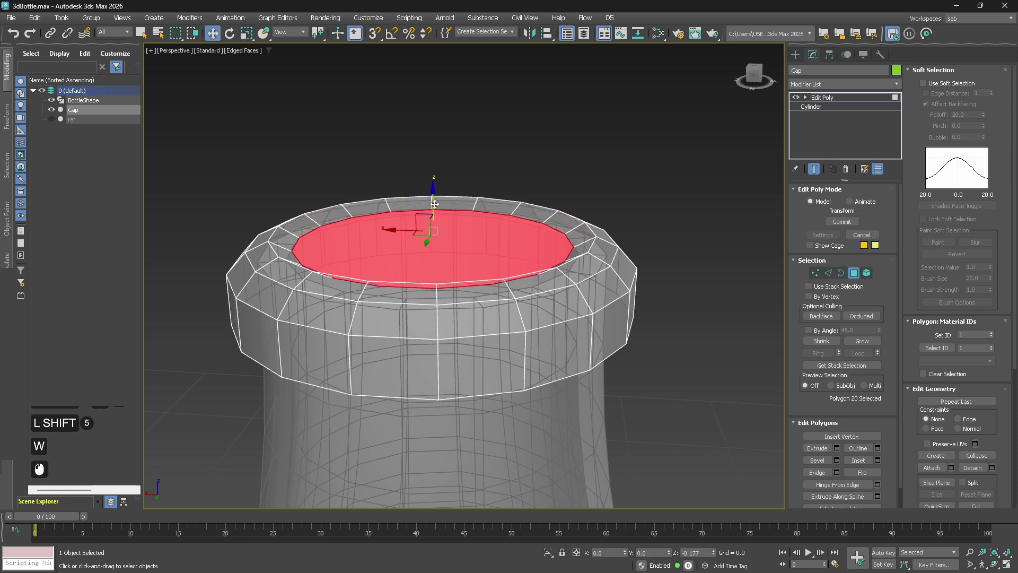
- Scale-extrude the recessed polygon inward to 84 percent and raise it slightly to about Z 38.028
{"action": "middle_click_drag", "start_coordinate": [434, 203], "coordinate": [461, 217], "text": "alt"}
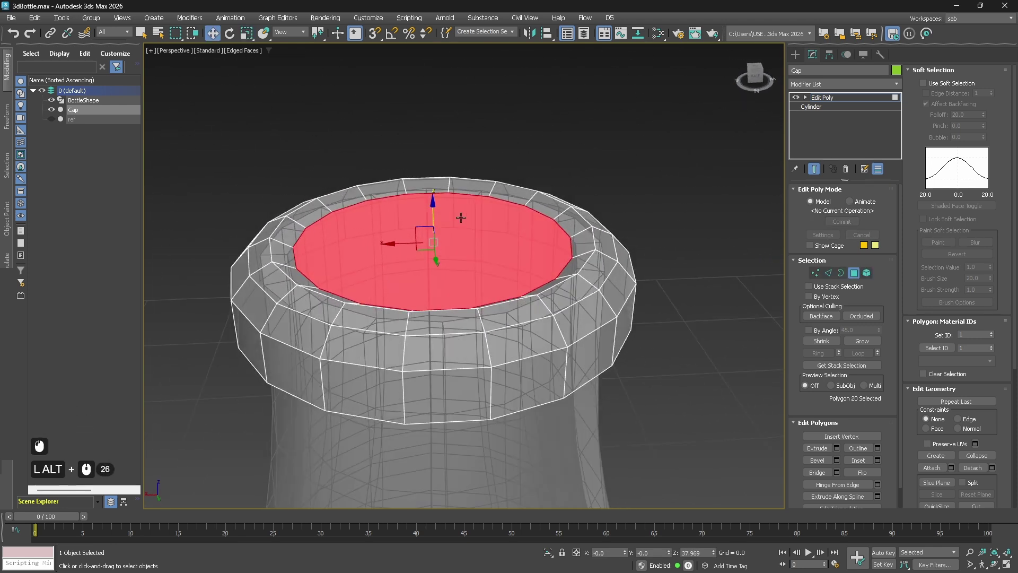
{"action": "key", "text": "r"}
{"action": "left_click_drag", "start_coordinate": [430, 241], "coordinate": [439, 249], "text": "shift"}
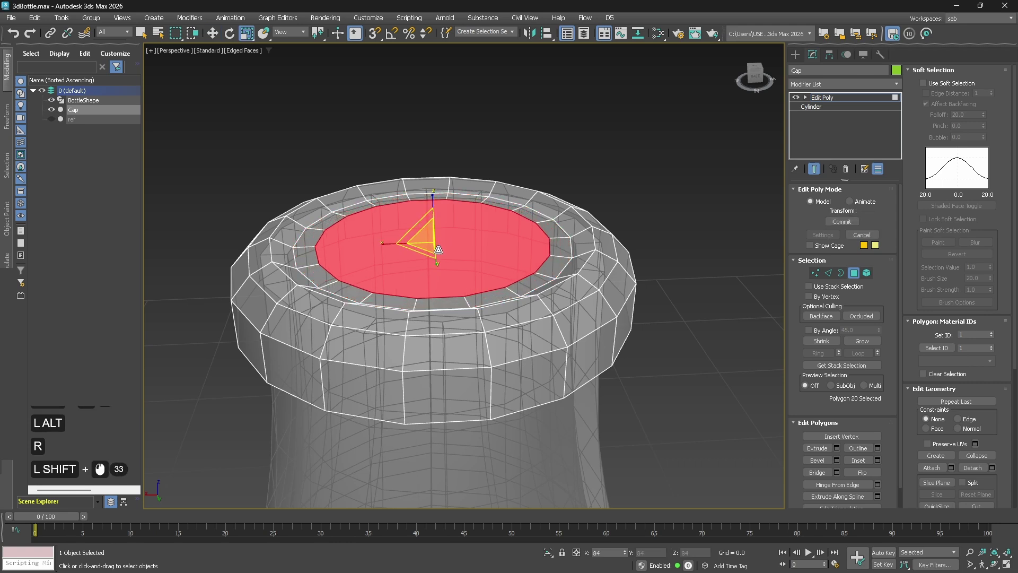
{"action": "middle_click_drag", "start_coordinate": [439, 249], "coordinate": [435, 210], "text": "alt"}
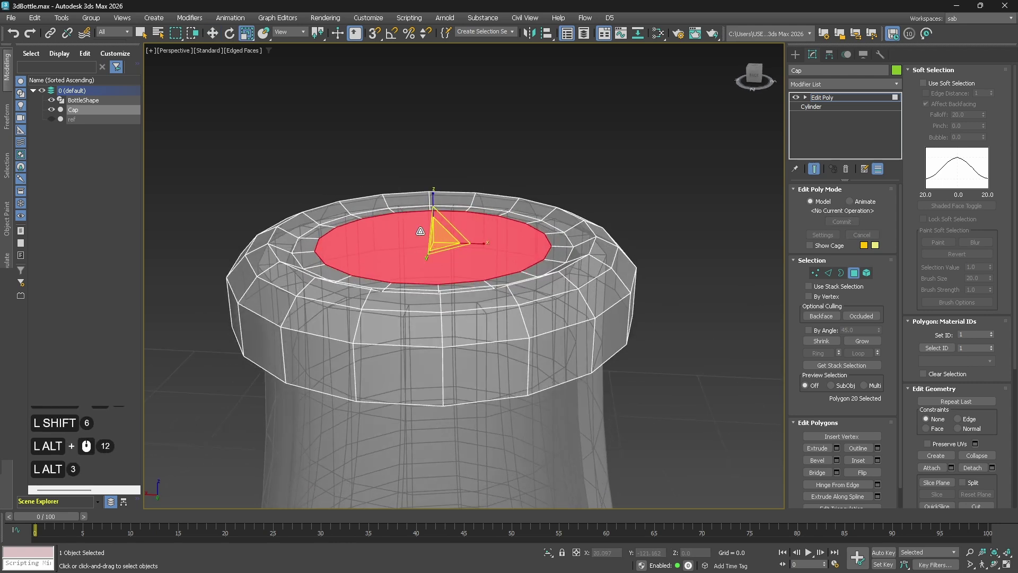
{"action": "key", "text": "w"}
{"action": "left_click_drag", "start_coordinate": [435, 210], "coordinate": [435, 205]}
{"action": "mouse_move", "coordinate": [445, 245]}
{"action": "middle_mouse_down", "text": "alt"}
{"action": "mouse_move", "coordinate": [450, 279]}
{"action": "mouse_move", "coordinate": [451, 229]}
{"action": "middle_mouse_up", "text": "alt"}
{"action": "middle_click_drag", "start_coordinate": [524, 310], "coordinate": [561, 278], "text": "alt"}
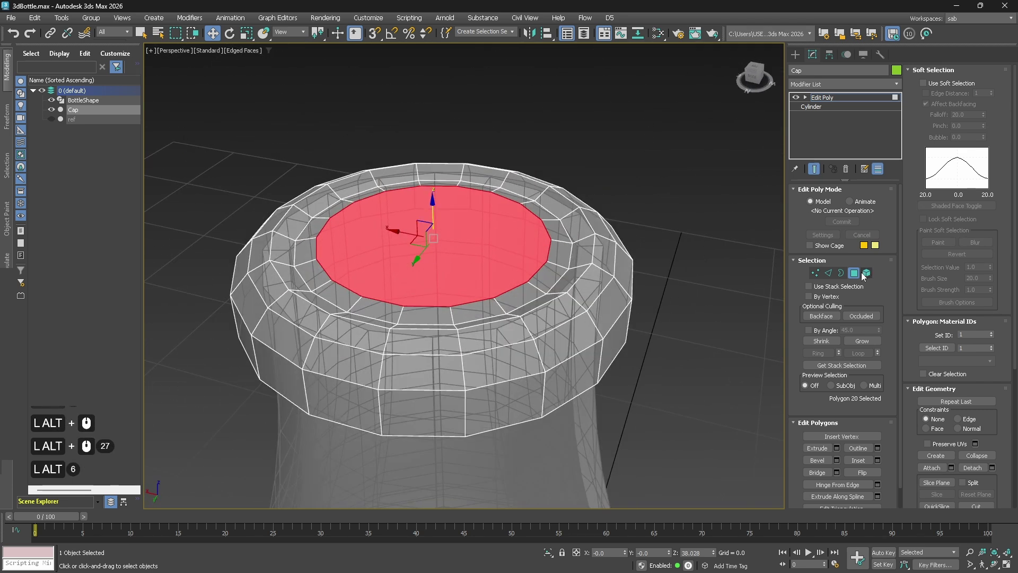
- Leave the Polygon level and turn off see-through display for the Cap, viewing it from below
{"action": "left_click", "coordinate": [854, 274]}
{"action": "left_click", "coordinate": [730, 274]}
{"action": "left_click", "coordinate": [470, 250]}
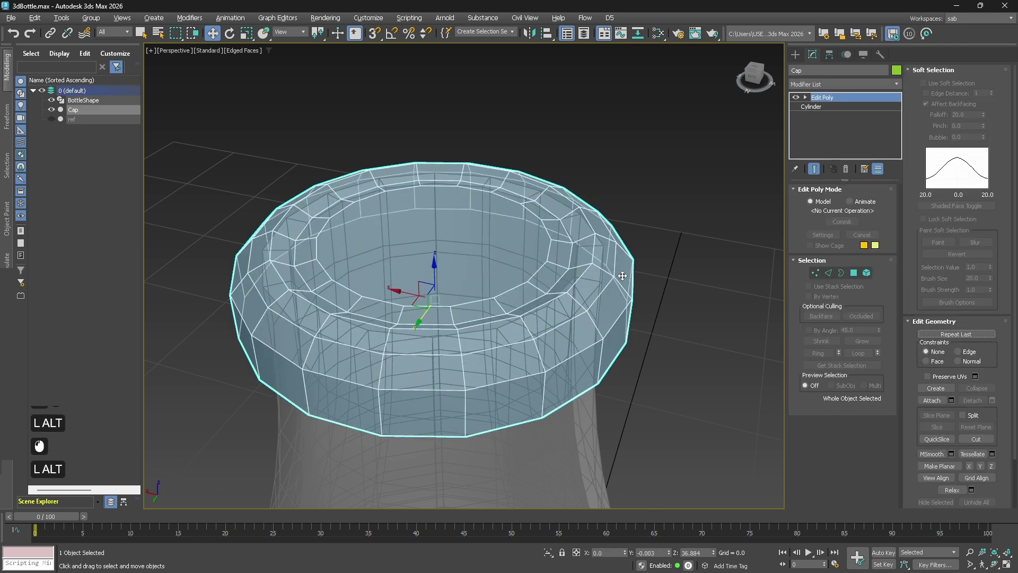
{"action": "key", "text": "alt+x"}
{"action": "mouse_move", "coordinate": [622, 276]}
{"action": "middle_mouse_down", "text": "alt"}
{"action": "mouse_move", "coordinate": [618, 299]}
{"action": "mouse_move", "coordinate": [692, 265]}
{"action": "middle_mouse_up", "text": "alt"}
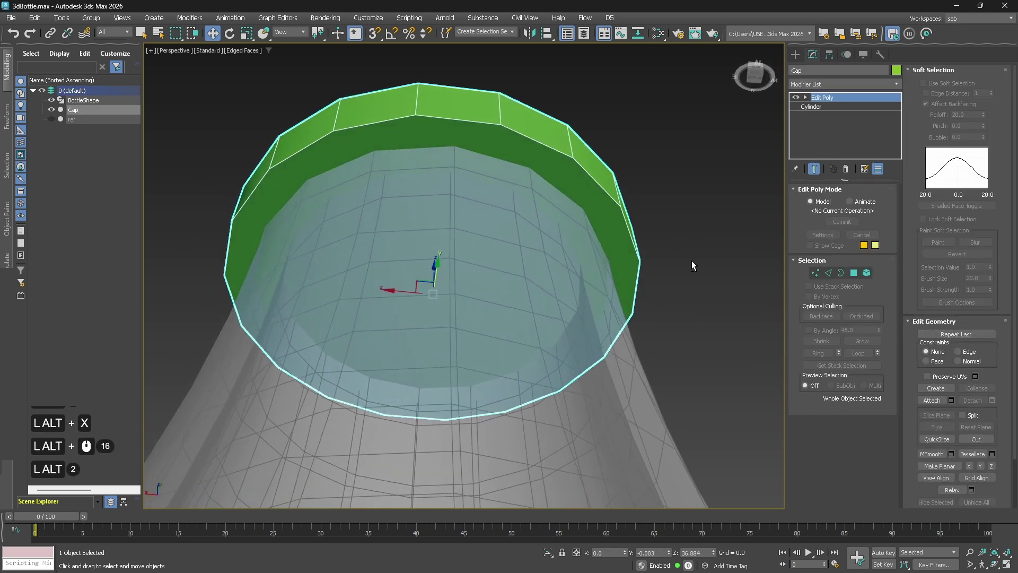
{"action": "left_click", "coordinate": [607, 217], "text": "alt"}
{"action": "left_click", "coordinate": [610, 212], "text": "alt"}
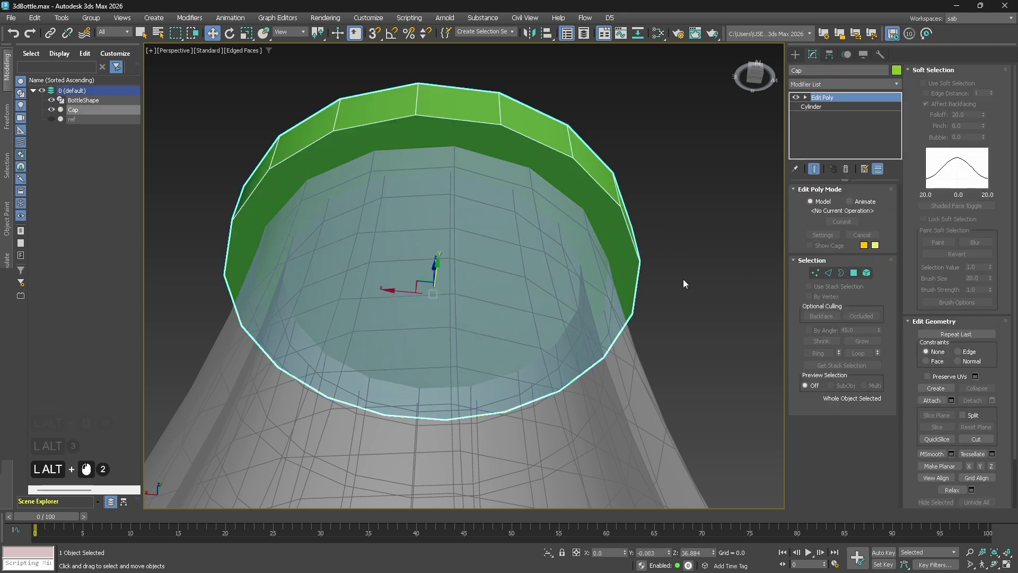
- Delete the Cap's large bottom polygon at Polygon level and return to the whole object
{"action": "key", "text": "3"}
{"action": "key", "text": "4"}
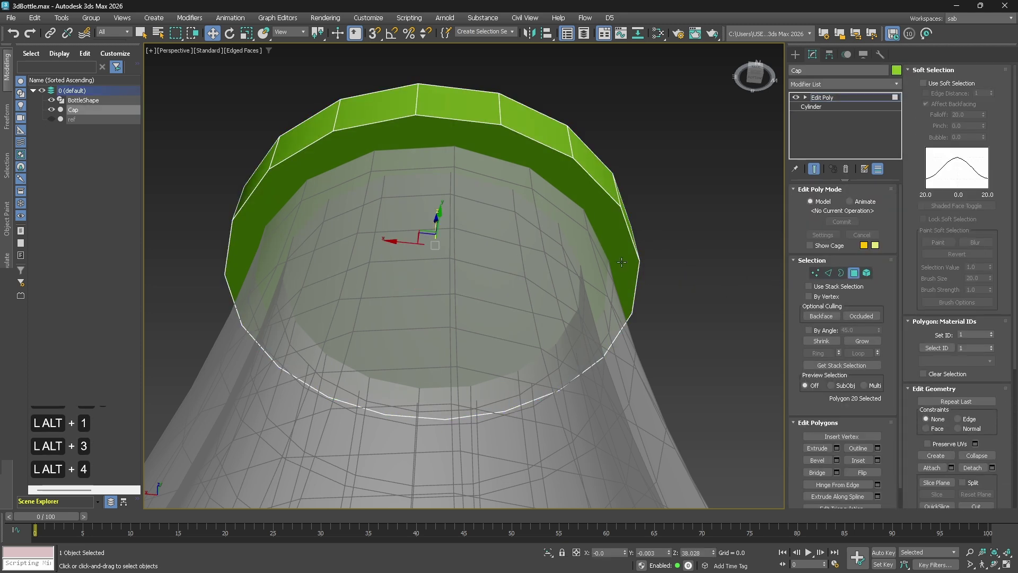
{"action": "left_click", "coordinate": [604, 221]}
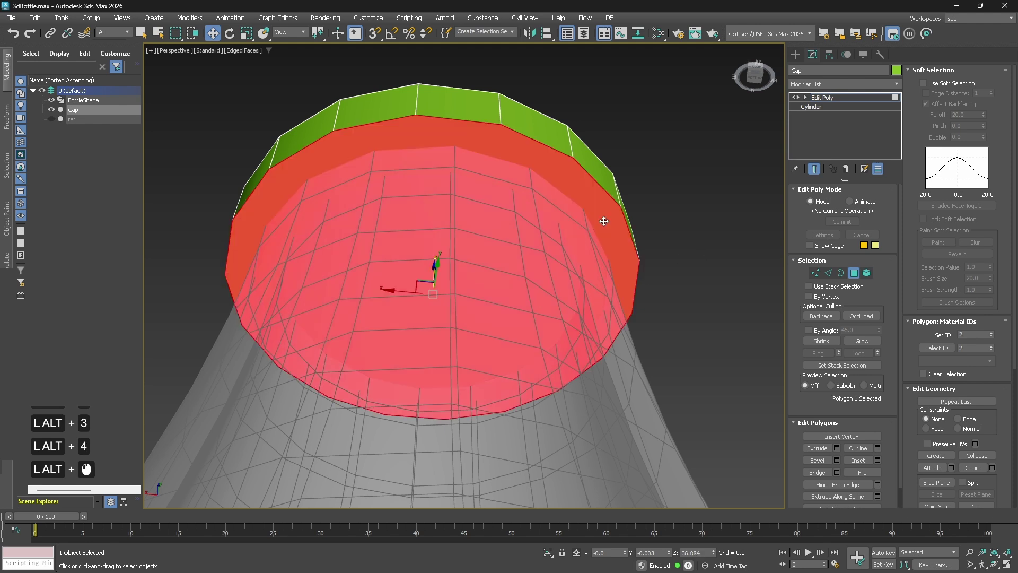
{"action": "key", "text": "Delete"}
{"action": "middle_click_drag", "start_coordinate": [604, 221], "coordinate": [543, 311], "text": "alt"}
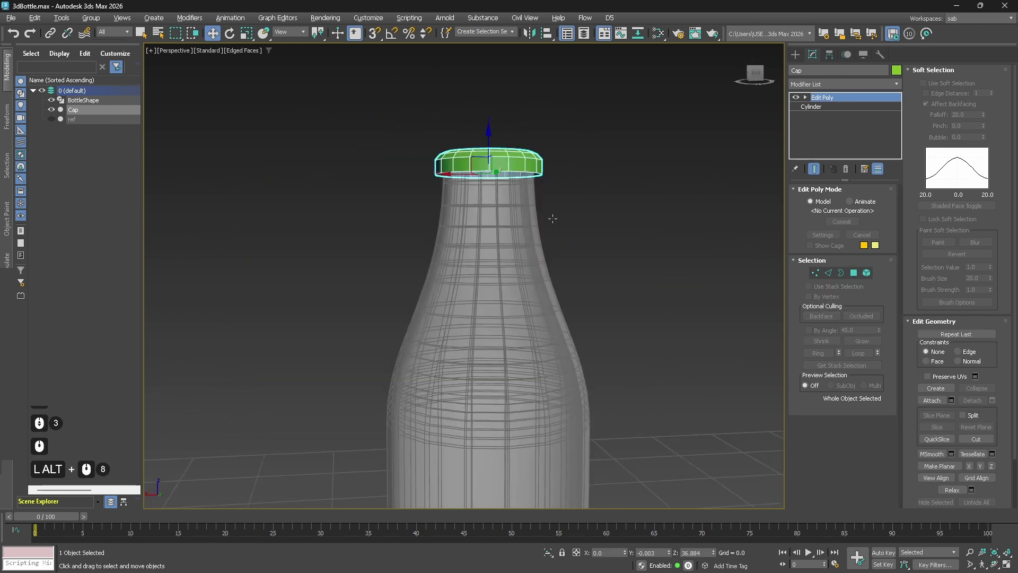
{"action": "scroll", "coordinate": [559, 219], "scroll_direction": "up", "scroll_amount": 5}
{"action": "middle_click_drag", "start_coordinate": [564, 221], "coordinate": [605, 243], "text": "alt"}
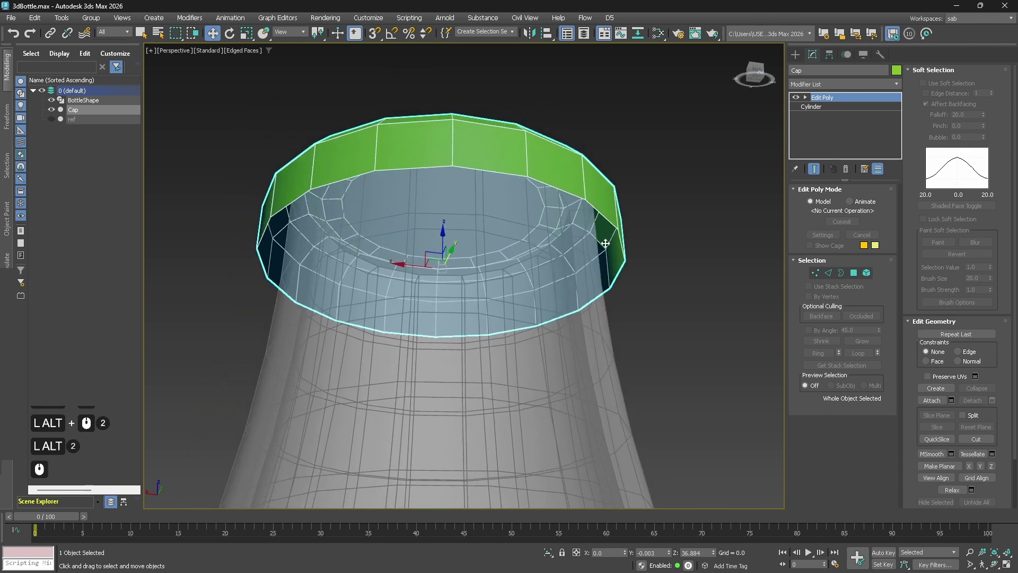
- Add a Shell modifier to the Cap with inner amount 0.27 and outer amount 0
{"action": "middle_click_drag", "start_coordinate": [429, 202], "coordinate": [440, 174], "text": "alt"}
{"action": "scroll", "coordinate": [493, 180], "scroll_direction": "up", "scroll_amount": 2}
{"action": "left_click", "coordinate": [826, 84]}
{"action": "key", "text": "s"}
{"action": "left_click", "coordinate": [816, 106]}
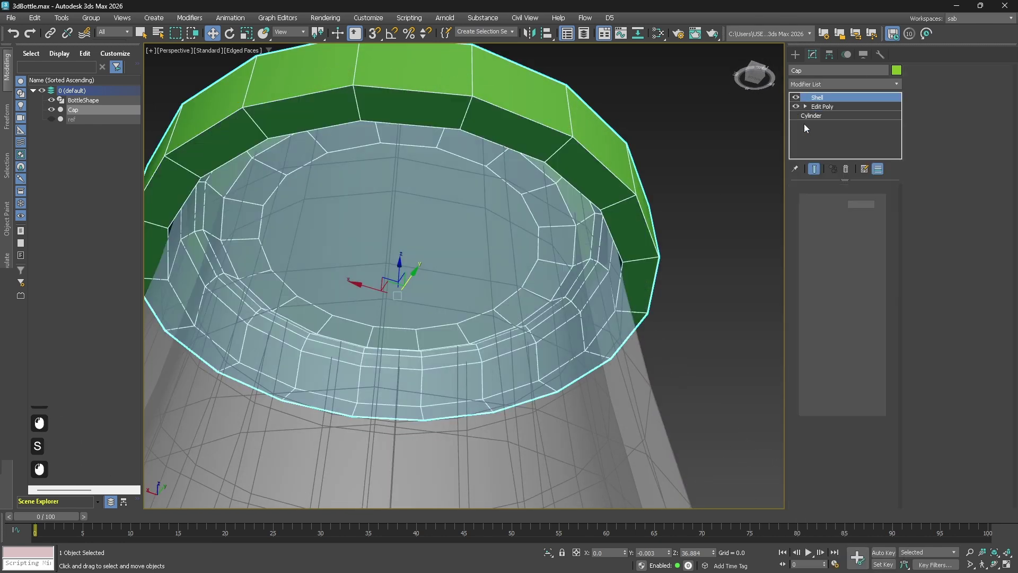
{"action": "left_click_drag", "start_coordinate": [877, 201], "coordinate": [822, 482]}
{"action": "left_click_drag", "start_coordinate": [877, 203], "coordinate": [877, 181]}
- Examine the shelled Cap on the bottle with edges hidden and BottleShape's see-through display turned off
{"action": "scroll", "coordinate": [652, 227], "scroll_direction": "down", "scroll_amount": 2, "text": "alt"}
{"action": "mouse_move", "coordinate": [653, 227]}
{"action": "middle_mouse_down", "text": "alt"}
{"action": "mouse_move", "coordinate": [647, 313]}
{"action": "mouse_move", "coordinate": [643, 243]}
{"action": "mouse_move", "coordinate": [622, 309]}
{"action": "middle_mouse_up", "text": "alt"}
{"action": "key", "text": "F4"}
{"action": "scroll", "coordinate": [599, 297], "scroll_direction": "down", "scroll_amount": 3}
{"action": "middle_click_drag", "start_coordinate": [570, 289], "coordinate": [480, 101]}
{"action": "left_click", "coordinate": [517, 180]}
{"action": "key", "text": "alt+x"}
{"action": "left_click", "coordinate": [644, 254]}
{"action": "middle_click_drag", "start_coordinate": [567, 252], "coordinate": [479, 268]}
- Show the ref plane in the front view and turn on see-through display for BottleShape and the Cap
{"action": "left_click", "coordinate": [51, 118]}
{"action": "scroll", "coordinate": [506, 220], "scroll_direction": "down", "scroll_amount": 2}
{"action": "middle_click_drag", "start_coordinate": [507, 221], "coordinate": [502, 228]}
{"action": "middle_click_drag", "start_coordinate": [502, 228], "coordinate": [490, 212], "text": "alt"}
{"action": "key", "text": "f"}
{"action": "left_click", "coordinate": [441, 243]}
{"action": "left_click", "coordinate": [496, 360], "text": "shift"}
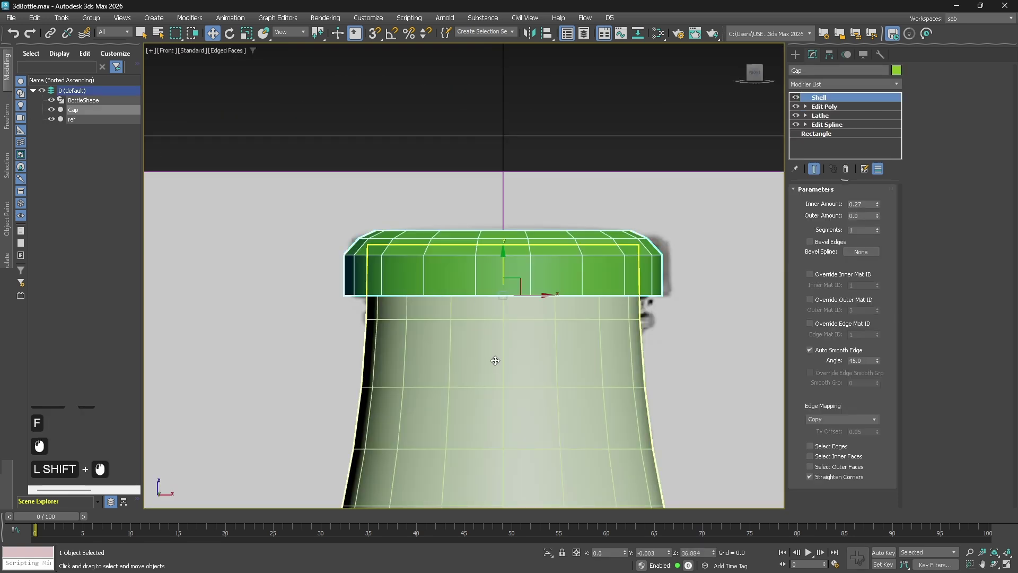
{"action": "key", "text": "alt+x"}
{"action": "left_click", "coordinate": [470, 256]}
{"action": "key", "text": "alt+x"}
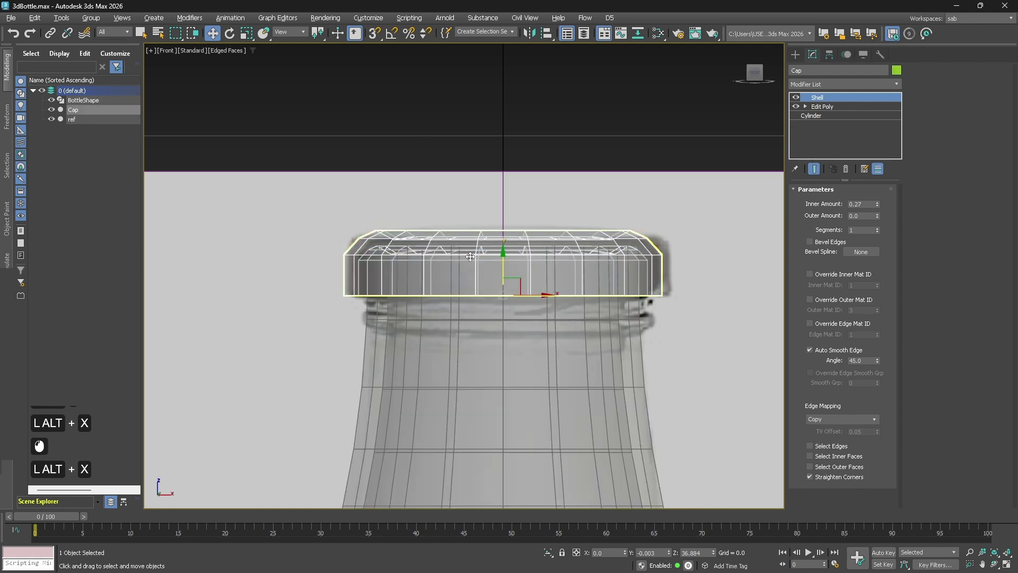
- Select the Cap's inset top edge loop at its Edit Poly Edge level and turn the Shell modifier off
{"action": "scroll", "coordinate": [572, 258], "scroll_direction": "up", "scroll_amount": 2}
{"action": "scroll", "coordinate": [689, 222], "scroll_direction": "down", "scroll_amount": 1}
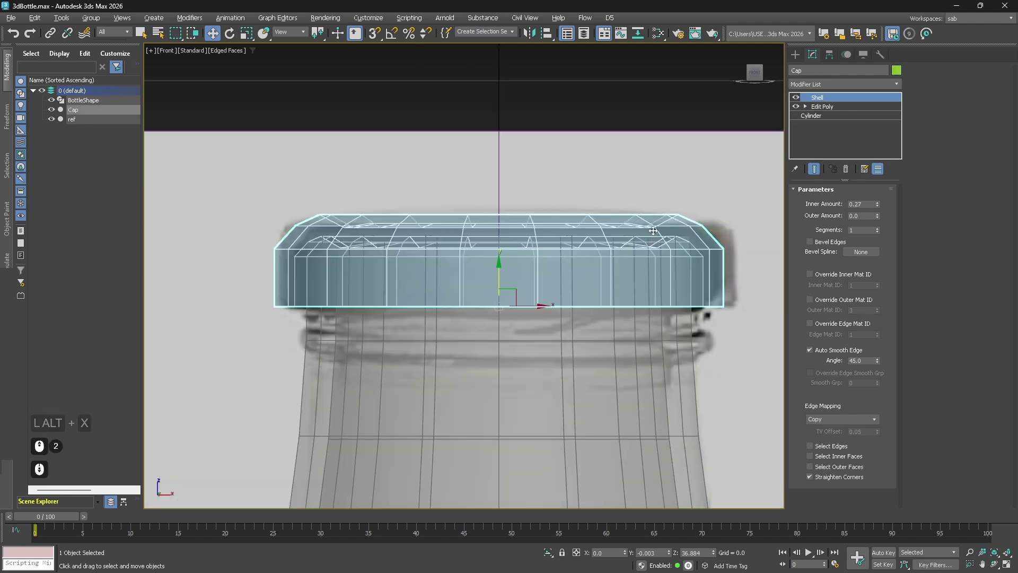
{"action": "scroll", "coordinate": [653, 231], "scroll_direction": "up", "scroll_amount": 1}
{"action": "left_click", "coordinate": [832, 106]}
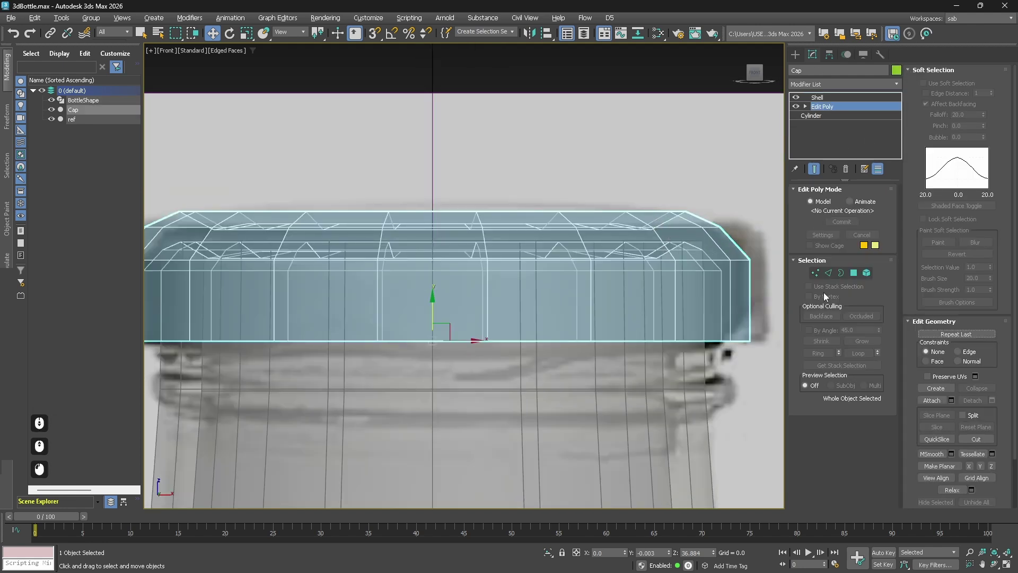
{"action": "left_click", "coordinate": [828, 273]}
{"action": "double_click", "coordinate": [683, 228]}
{"action": "left_click", "coordinate": [796, 98]}
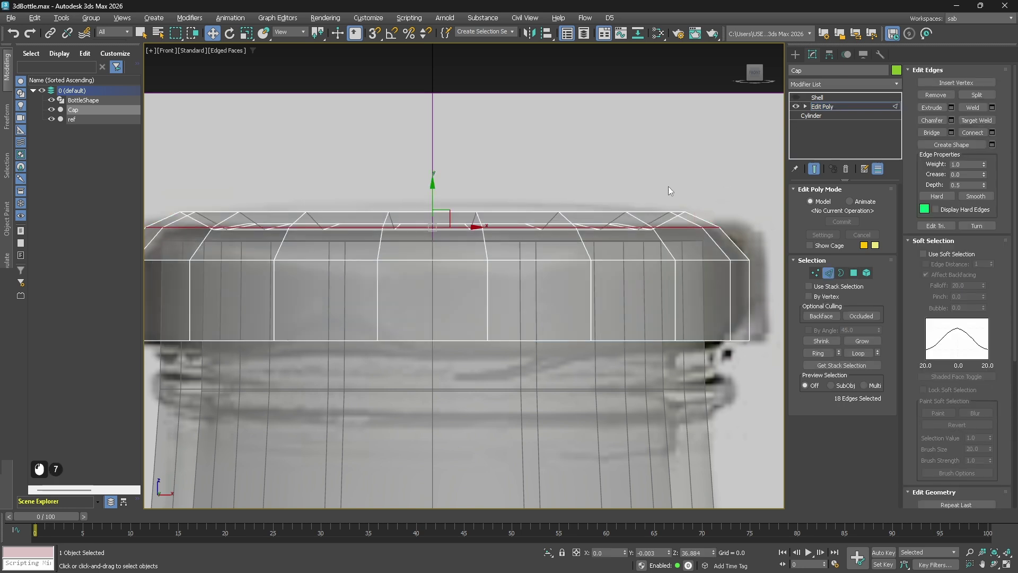
{"action": "scroll", "coordinate": [701, 228], "scroll_direction": "down", "scroll_amount": 2}
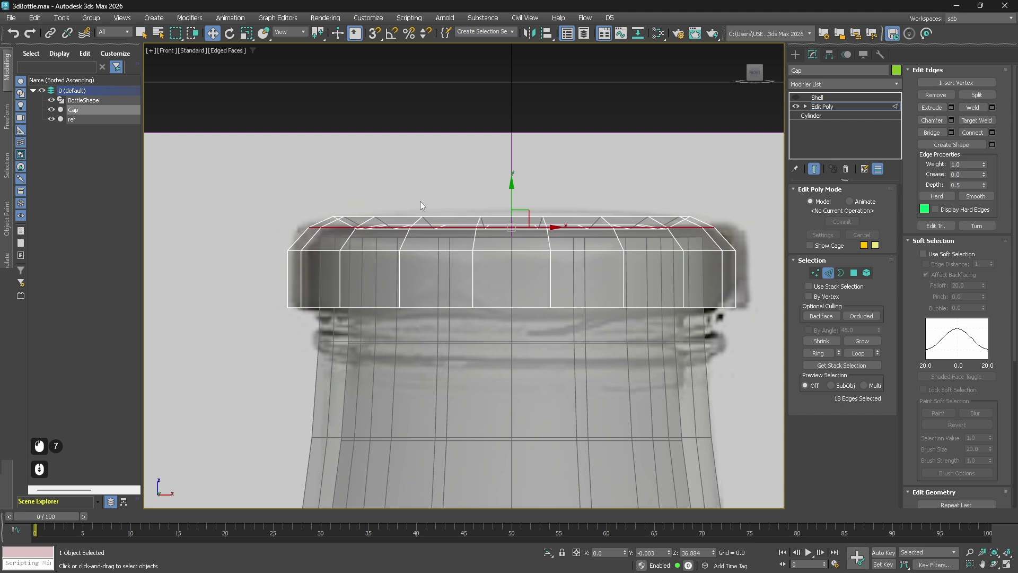
- Select all the Cap's top vertices in the front view and move them slightly down toward the bottle neck
{"action": "left_click", "coordinate": [815, 273]}
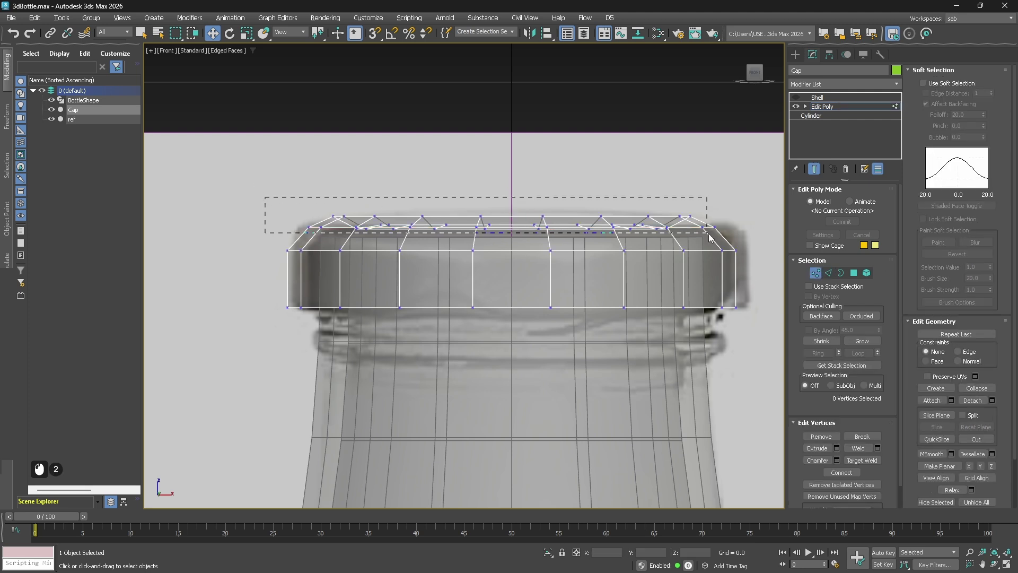
{"action": "left_click_drag", "start_coordinate": [766, 248], "coordinate": [766, 247]}
{"action": "left_click_drag", "start_coordinate": [513, 190], "coordinate": [513, 201]}
{"action": "left_click", "coordinate": [734, 214]}
- Scale the edge loop on the Cap's top slightly smaller, turn the Shell modifier back on and deselect everything
{"action": "left_click", "coordinate": [828, 273]}
{"action": "left_click", "coordinate": [684, 242]}
{"action": "double_click", "coordinate": [687, 237]}
{"action": "key", "text": "r"}
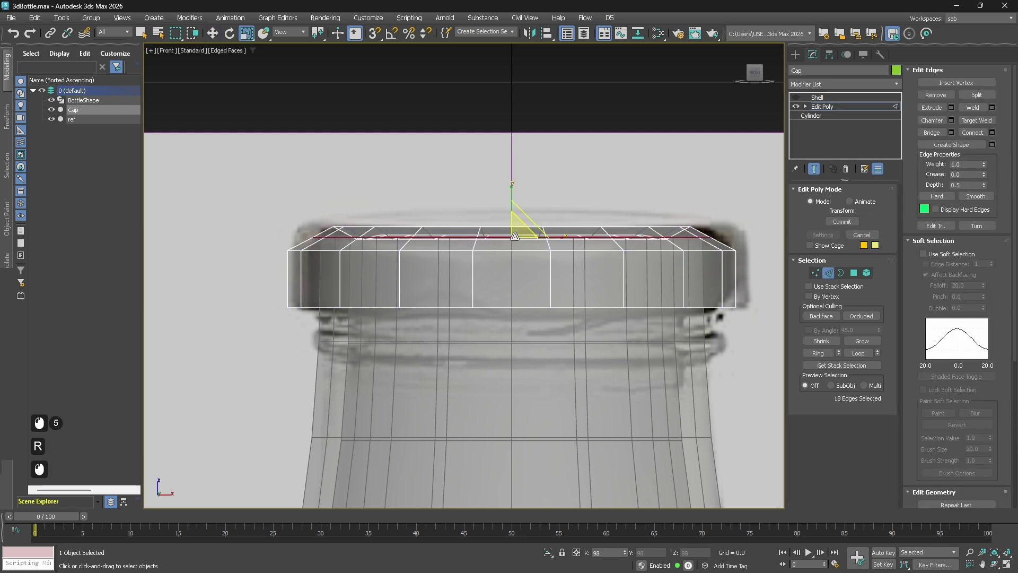
{"action": "middle_click_drag", "start_coordinate": [525, 228], "coordinate": [535, 254], "text": "alt"}
{"action": "left_click", "coordinate": [802, 97]}
{"action": "left_click", "coordinate": [800, 95]}
{"action": "left_click", "coordinate": [622, 86]}
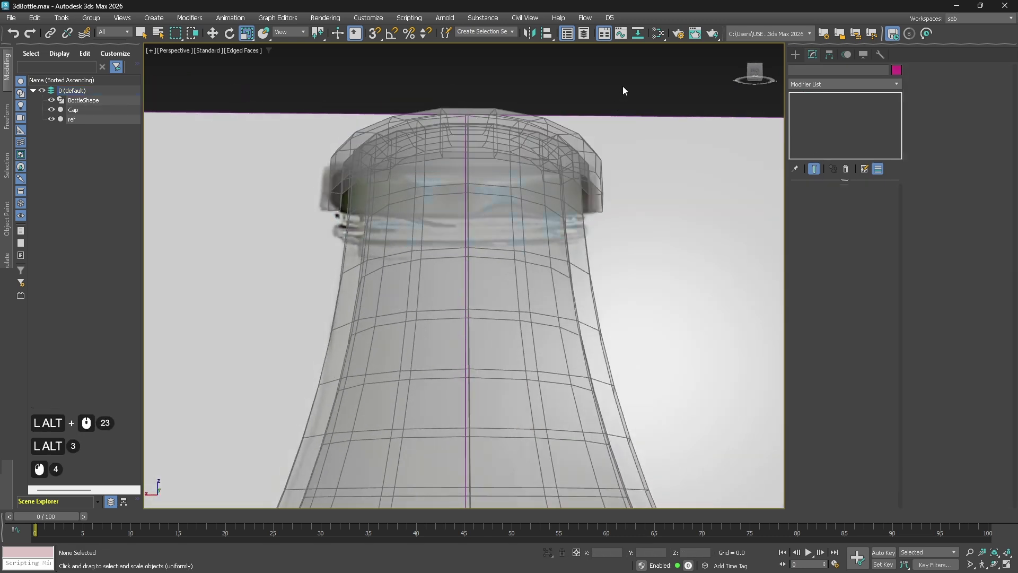
- Hide the ref plane and view the Cap on the bottle from above
{"action": "key", "text": "F3"}
{"action": "key", "text": "F3"}
{"action": "left_click", "coordinate": [51, 119]}
{"action": "left_click", "coordinate": [73, 110]}
{"action": "middle_click_drag", "start_coordinate": [456, 254], "coordinate": [552, 274], "text": "alt"}
- Turn off see-through display and edge display for BottleShape and the Cap, and save the scene
{"action": "key", "text": "F3"}
{"action": "left_click", "coordinate": [567, 280]}
{"action": "key", "text": "F3"}
{"action": "key", "text": "alt+x"}
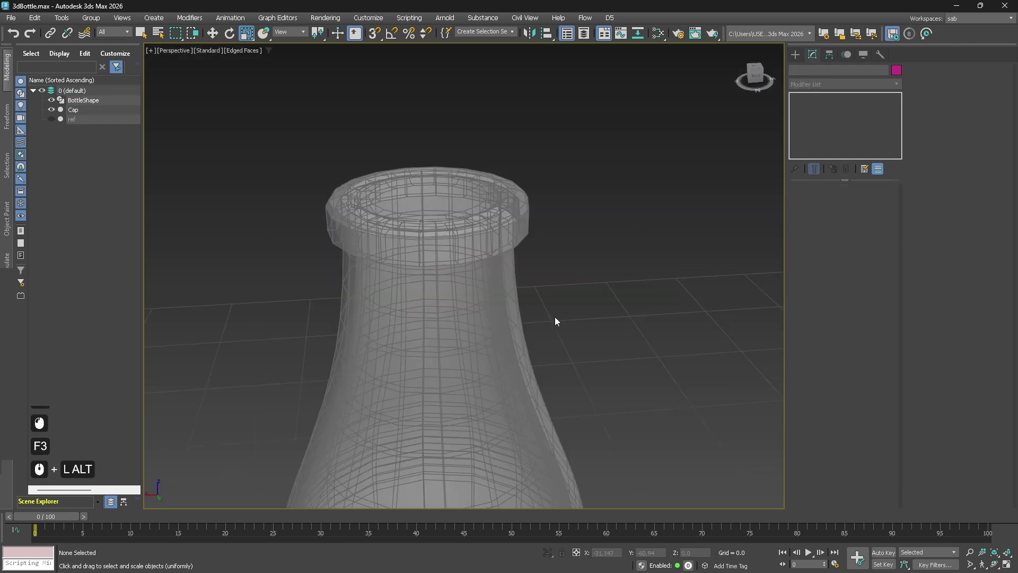
{"action": "left_click", "coordinate": [511, 235]}
{"action": "key", "text": "alt+x"}
{"action": "key", "text": "ctrl+s"}
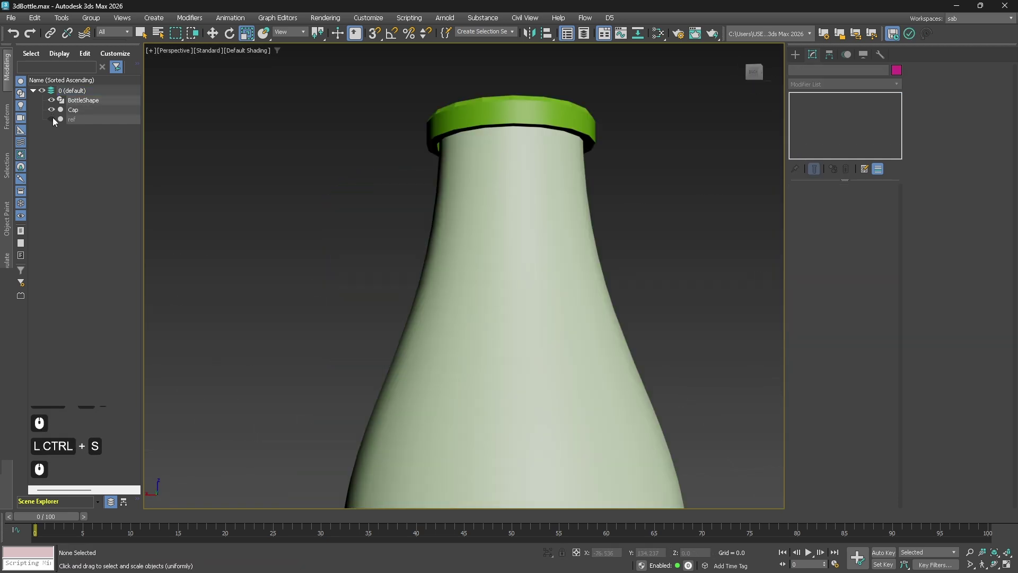
- Show the ref plane and turn on see-through display for BottleShape to compare the neck in the front view
{"action": "left_click", "coordinate": [52, 119]}
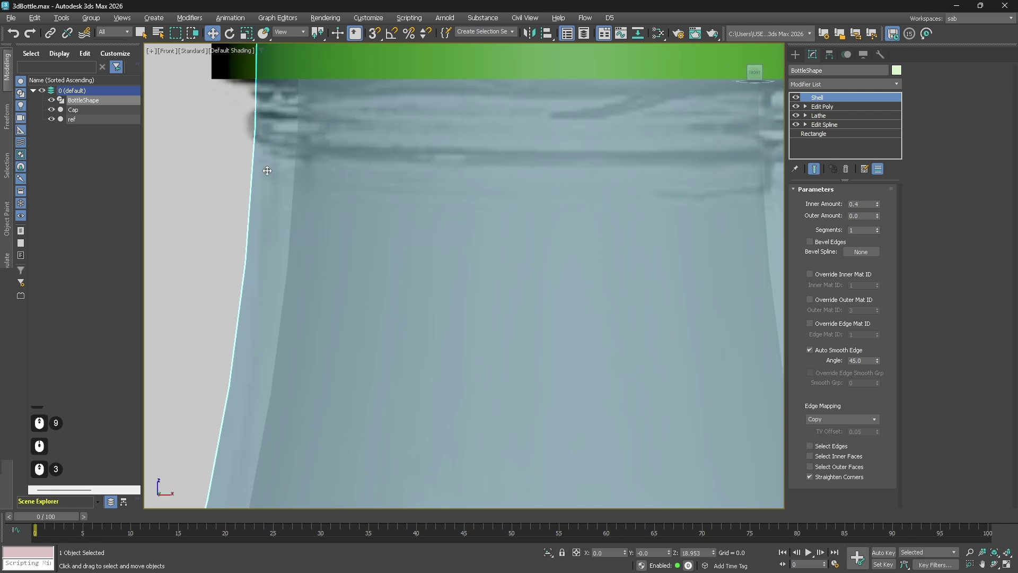
{"action": "scroll", "coordinate": [327, 219], "scroll_direction": "down", "scroll_amount": 5}
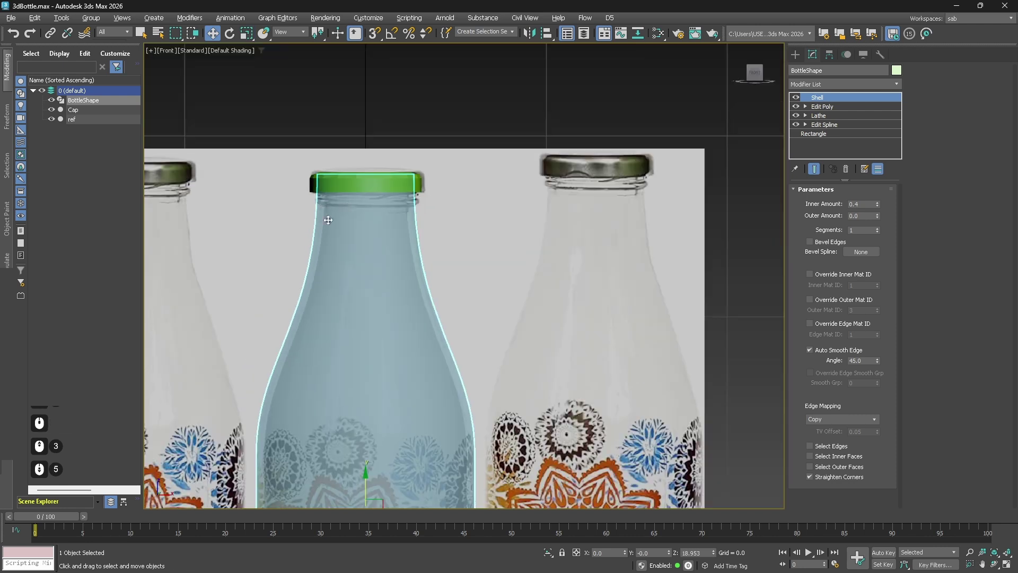
{"action": "scroll", "coordinate": [377, 155], "scroll_direction": "up", "scroll_amount": 2}
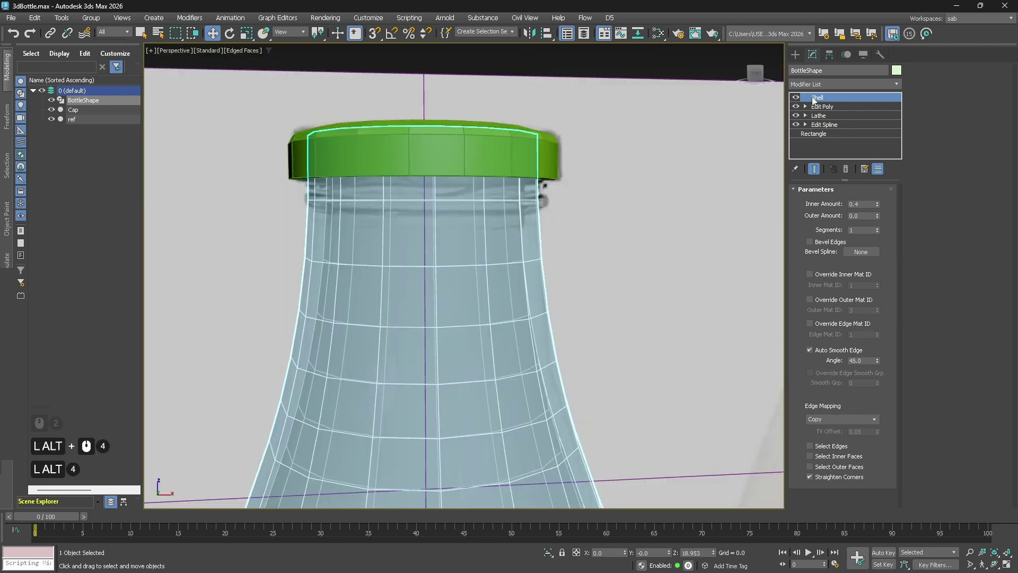
- Add a second Edit Poly modifier above Shell on BottleShape
{"action": "left_click", "coordinate": [838, 84]}
{"action": "key", "text": "e"}
{"action": "left_click", "coordinate": [817, 106]}
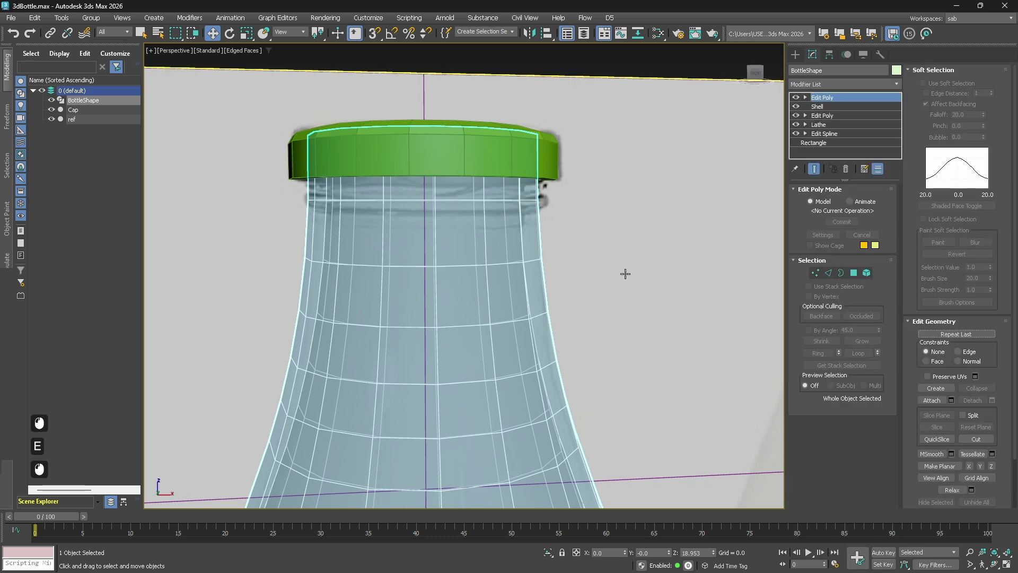
{"action": "key", "text": "f"}
{"action": "scroll", "coordinate": [675, 235], "scroll_direction": "up", "scroll_amount": 6}
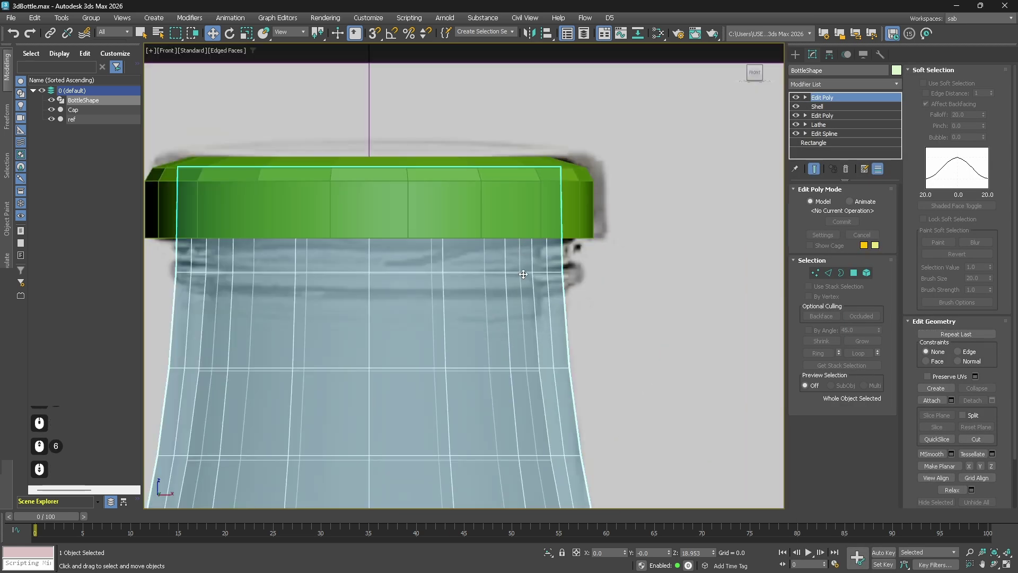
- Enter Edge level of BottleShape's new Edit Poly and turn off its see-through display in perspective
{"action": "left_click", "coordinate": [828, 272]}
{"action": "left_click", "coordinate": [651, 218]}
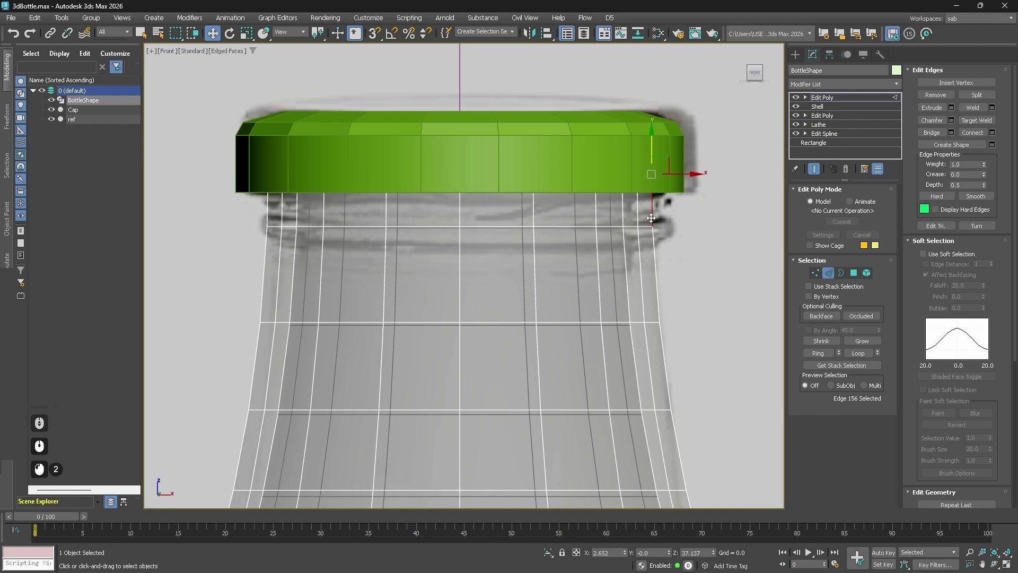
{"action": "left_click", "coordinate": [654, 259]}
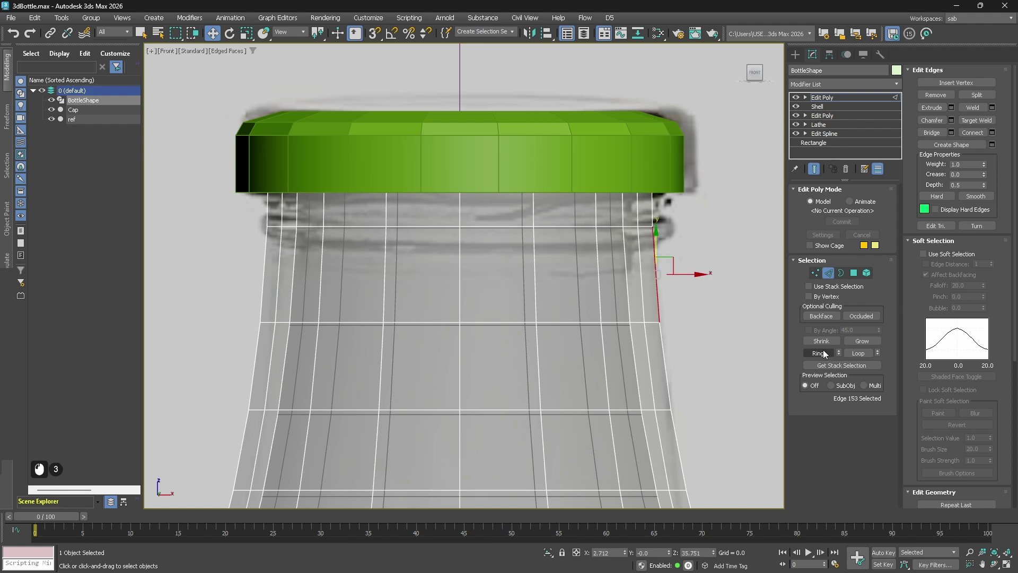
{"action": "scroll", "coordinate": [562, 321], "scroll_direction": "down", "scroll_amount": 3}
{"action": "middle_click_drag", "start_coordinate": [515, 348], "coordinate": [561, 292], "text": "alt"}
{"action": "key", "text": "F3"}
{"action": "key", "text": "F3"}
{"action": "key", "text": "alt+x"}
- Ring-select the outer vertical edges below the neck's uppermost visible loop and connect them with 1 segment slid up close to that loop
{"action": "left_click", "coordinate": [520, 295]}
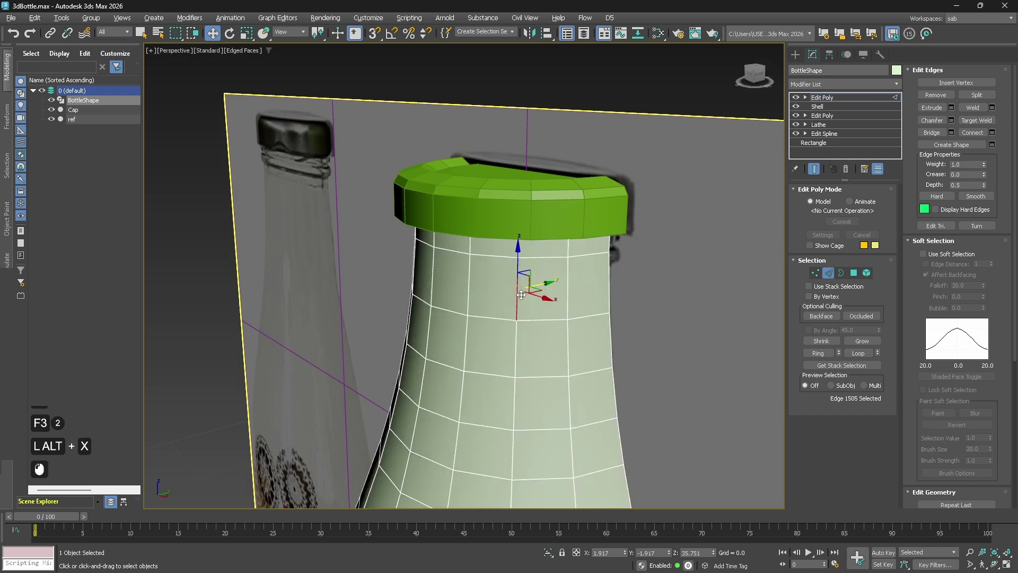
{"action": "left_click", "coordinate": [811, 352]}
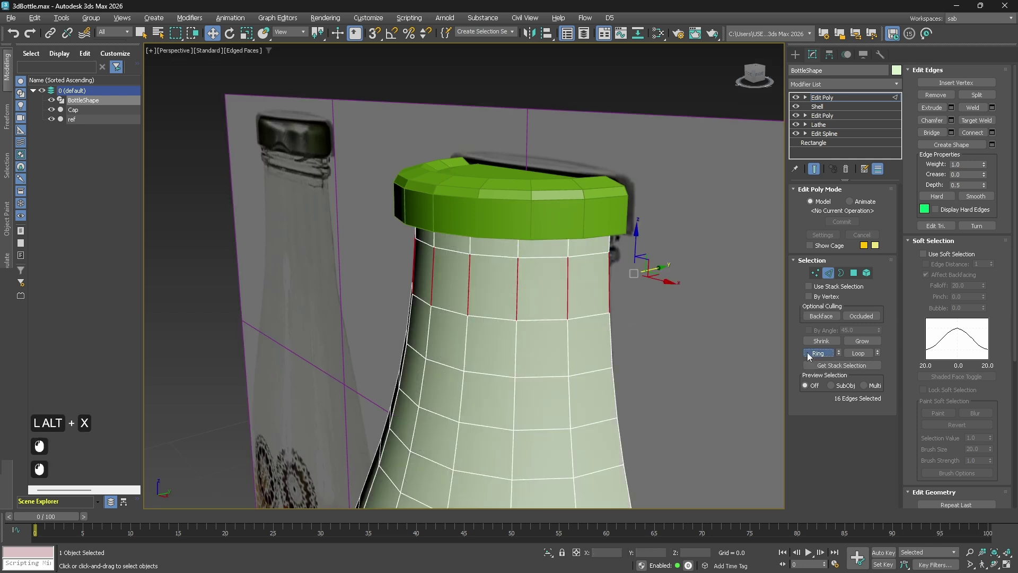
{"action": "left_click", "coordinate": [993, 134]}
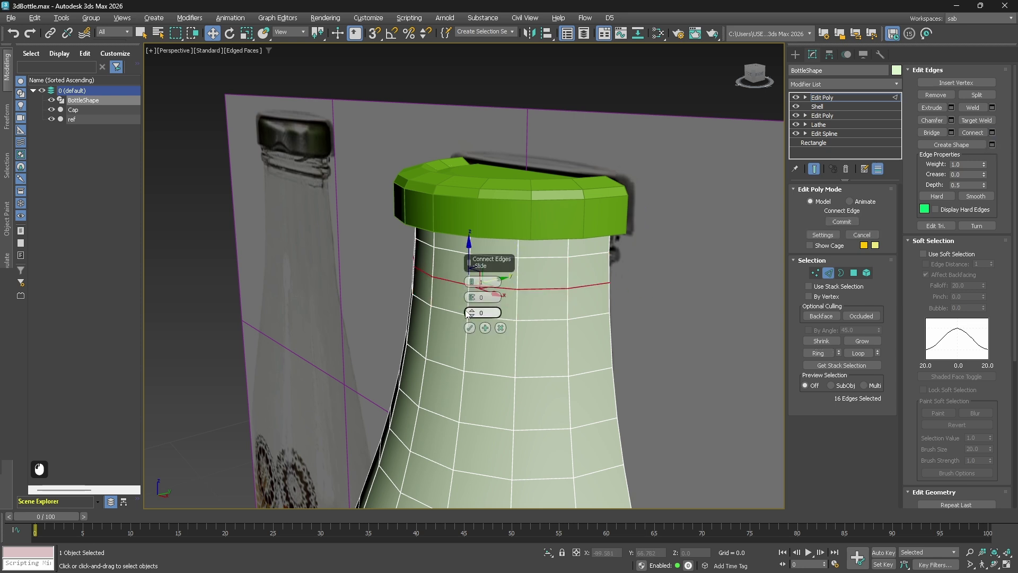
{"action": "left_click_drag", "start_coordinate": [471, 312], "coordinate": [506, 203]}
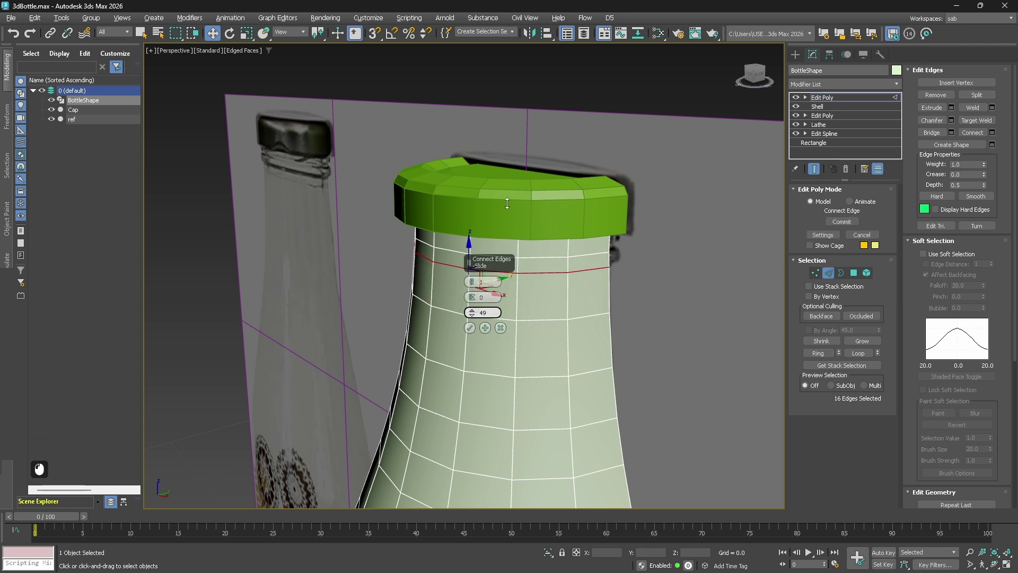
{"action": "left_click", "coordinate": [470, 328]}
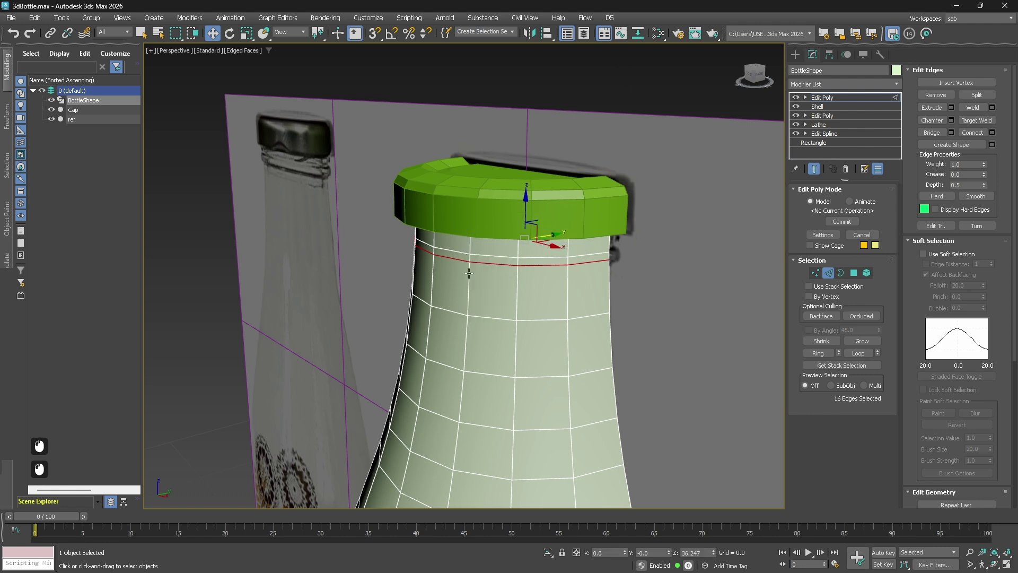
- Ring-select the outer vertical edges running under the Cap and connect them with 1 segment and a slide of about -79
{"action": "left_click", "coordinate": [488, 236]}
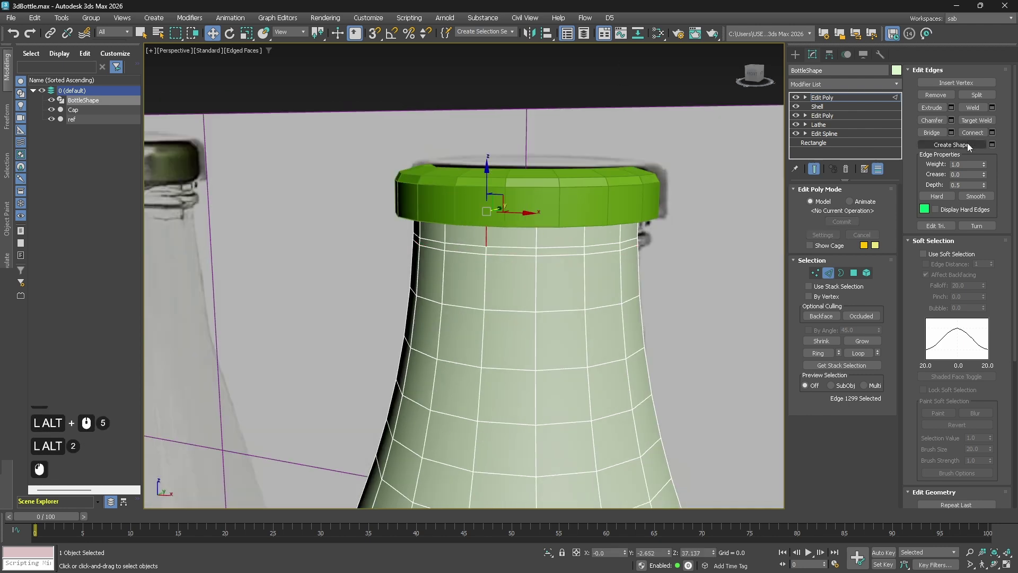
{"action": "left_click", "coordinate": [818, 353]}
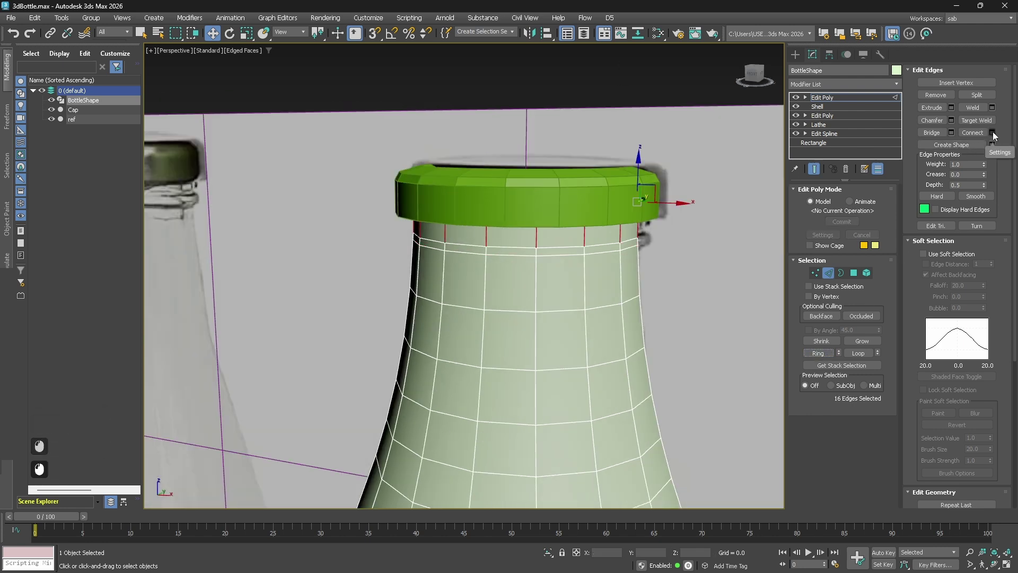
{"action": "left_click", "coordinate": [991, 133]}
{"action": "left_click_drag", "start_coordinate": [480, 382], "coordinate": [484, 479]}
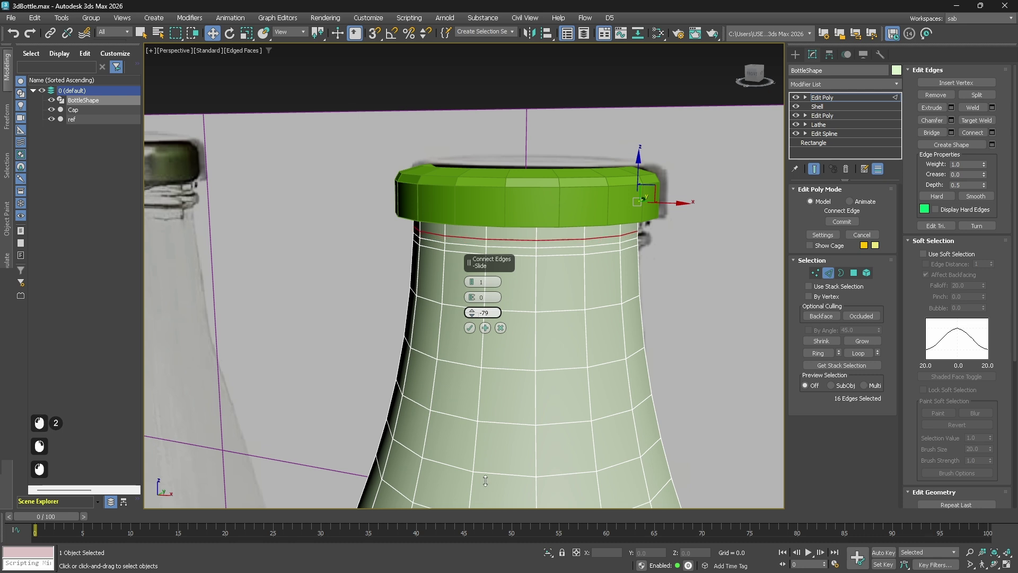
{"action": "left_click", "coordinate": [469, 328]}
- Turn on see-through display for BottleShape and show the neck's new loops against the reference in the front view
{"action": "scroll", "coordinate": [514, 297], "scroll_direction": "up", "scroll_amount": 3}
{"action": "key", "text": "alt+x"}
{"action": "middle_click_drag", "start_coordinate": [559, 330], "coordinate": [535, 303], "text": "alt"}
{"action": "key", "text": "f"}
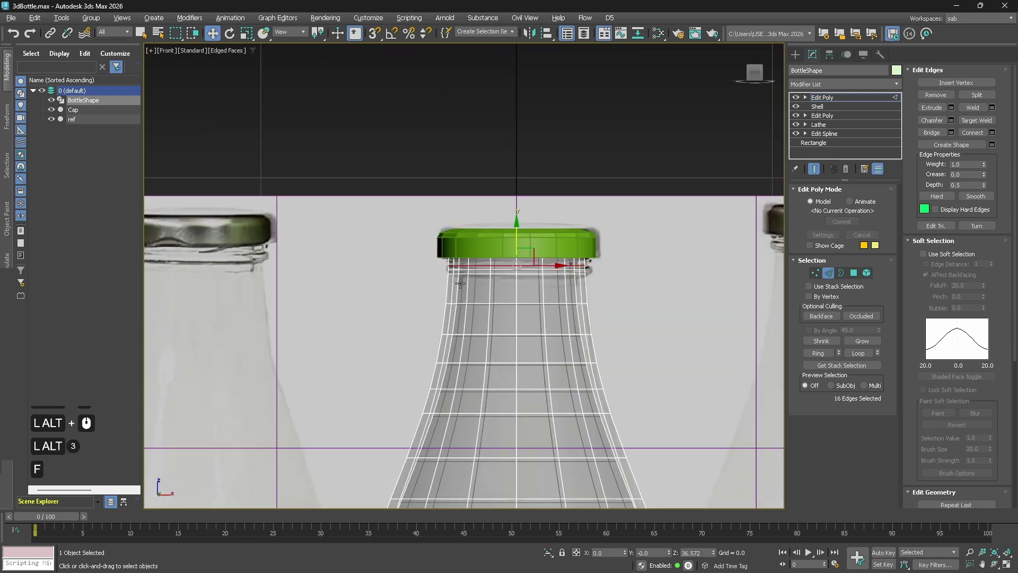
{"action": "scroll", "coordinate": [344, 348], "scroll_direction": "up", "scroll_amount": 4}
- Select the middle of the three outer edge loops below the Cap and scale it outward to match the reference's neck ring
{"action": "middle_click_drag", "start_coordinate": [344, 348], "coordinate": [395, 325], "text": "alt"}
{"action": "left_click", "coordinate": [398, 323]}
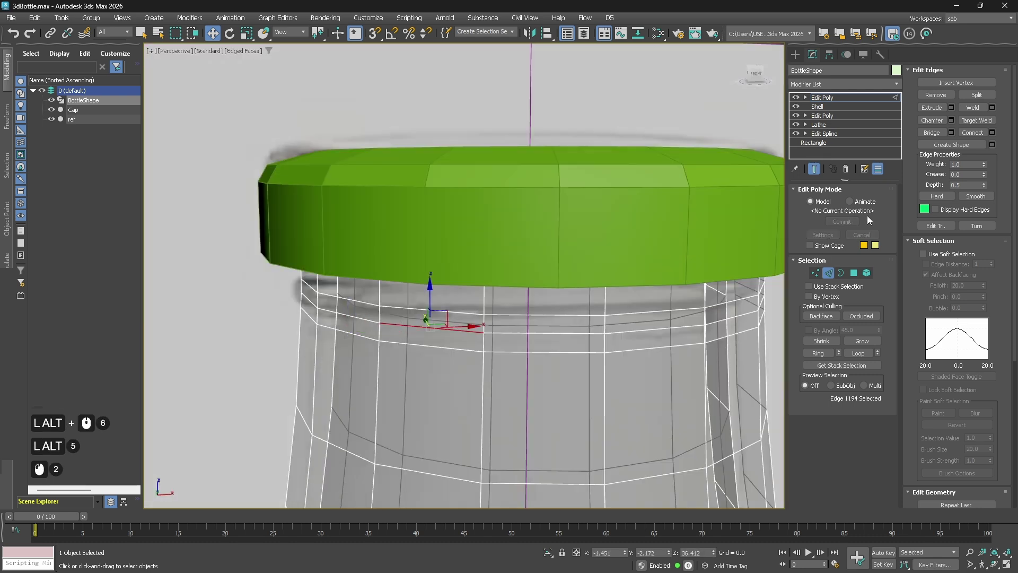
{"action": "left_click", "coordinate": [819, 353]}
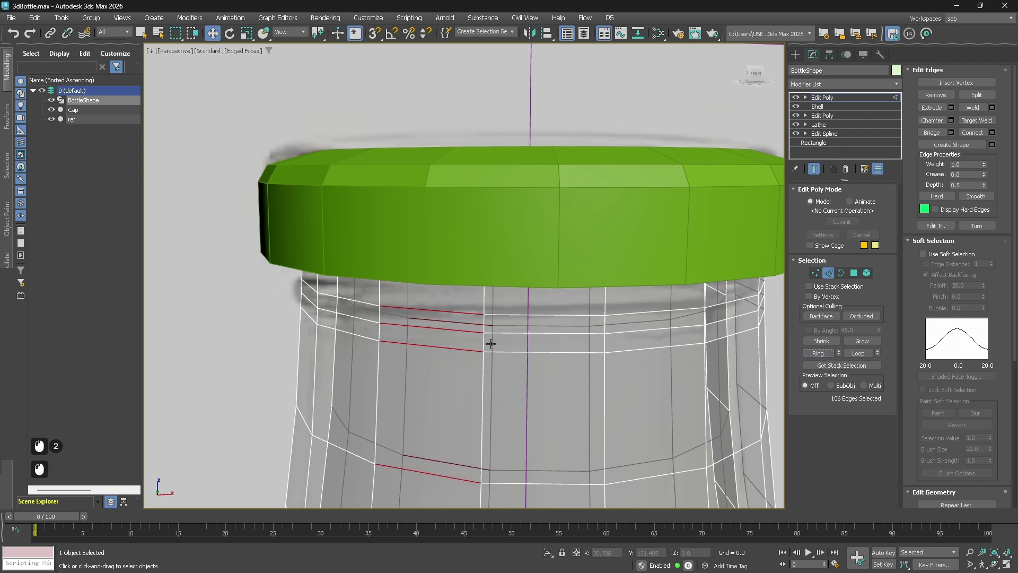
{"action": "left_click", "coordinate": [520, 330]}
{"action": "left_click", "coordinate": [860, 354]}
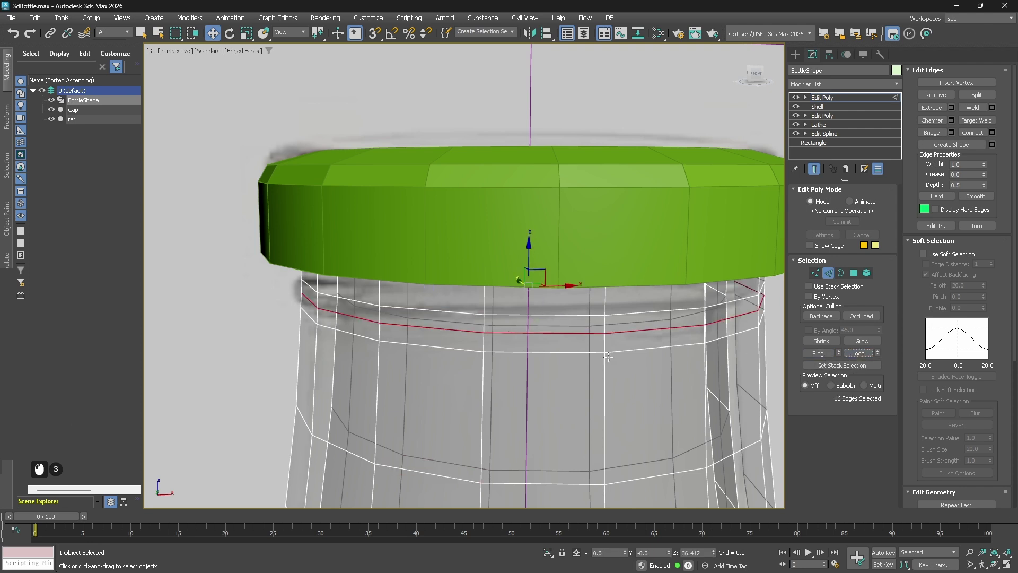
{"action": "middle_click_drag", "start_coordinate": [488, 354], "coordinate": [484, 345], "text": "alt"}
{"action": "key", "text": "f"}
{"action": "scroll", "coordinate": [577, 318], "scroll_direction": "down", "scroll_amount": 3}
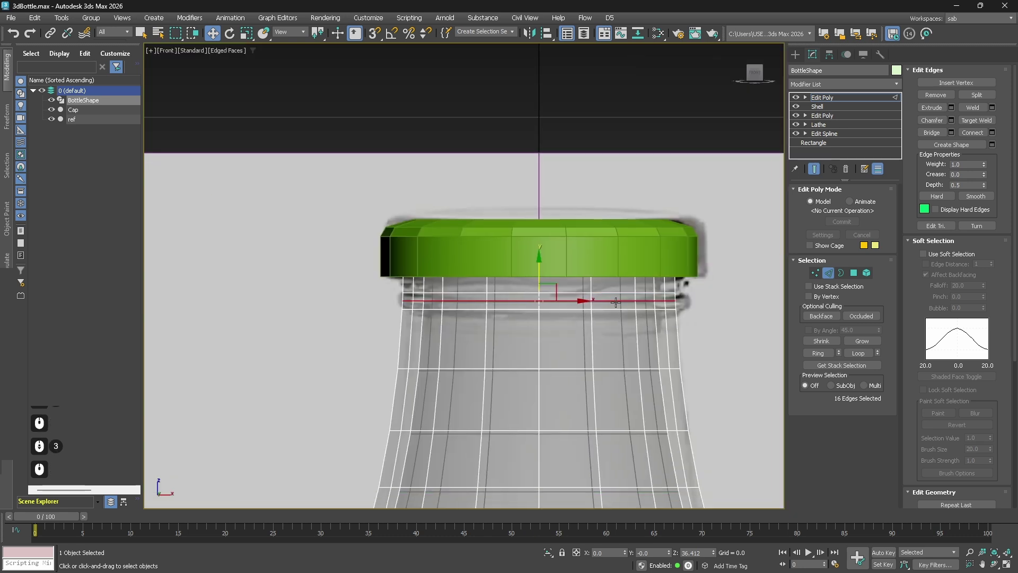
{"action": "key", "text": "r"}
{"action": "left_click_drag", "start_coordinate": [552, 303], "coordinate": [736, 295]}
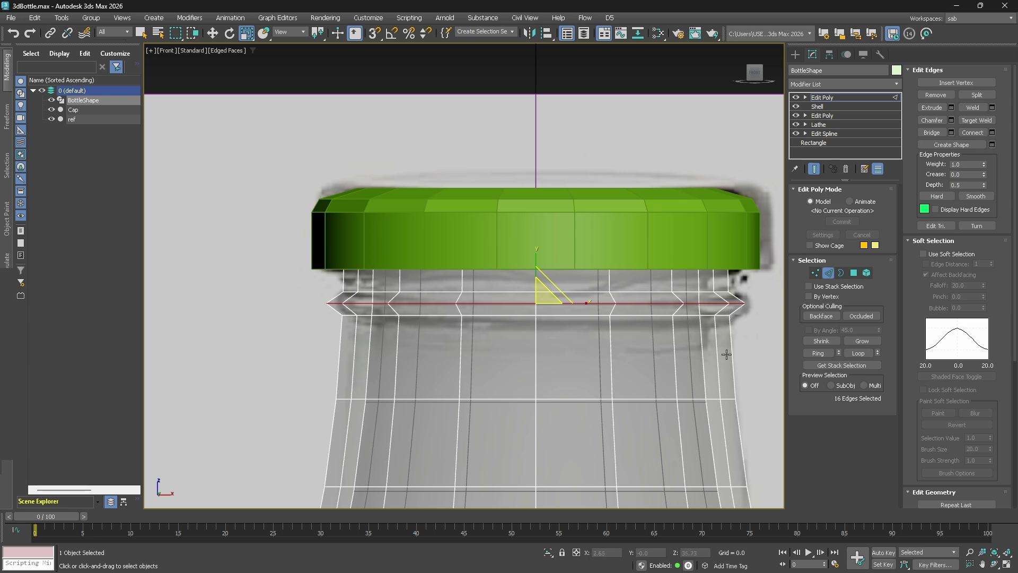
- Chamfer the neck ring's protruding edge loop with 1 segment to blunt its profile
{"action": "left_click", "coordinate": [952, 121]}
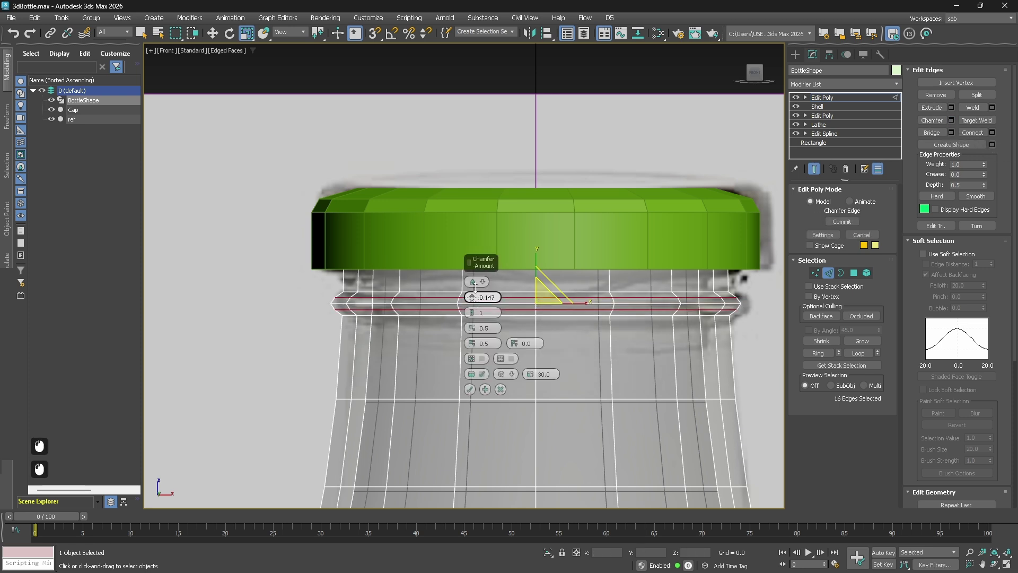
{"action": "left_click_drag", "start_coordinate": [477, 298], "coordinate": [478, 294]}
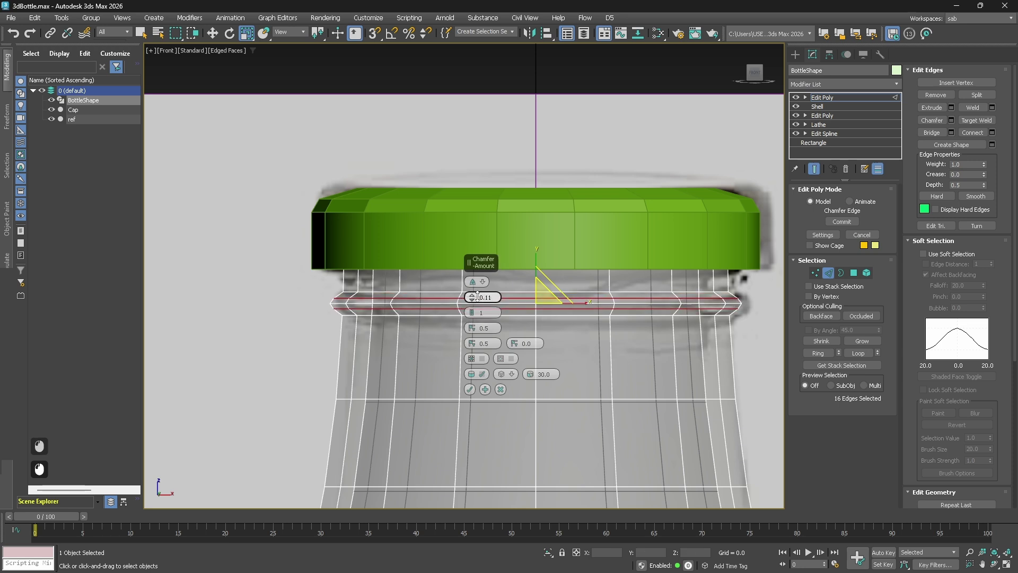
{"action": "left_click", "coordinate": [470, 389]}
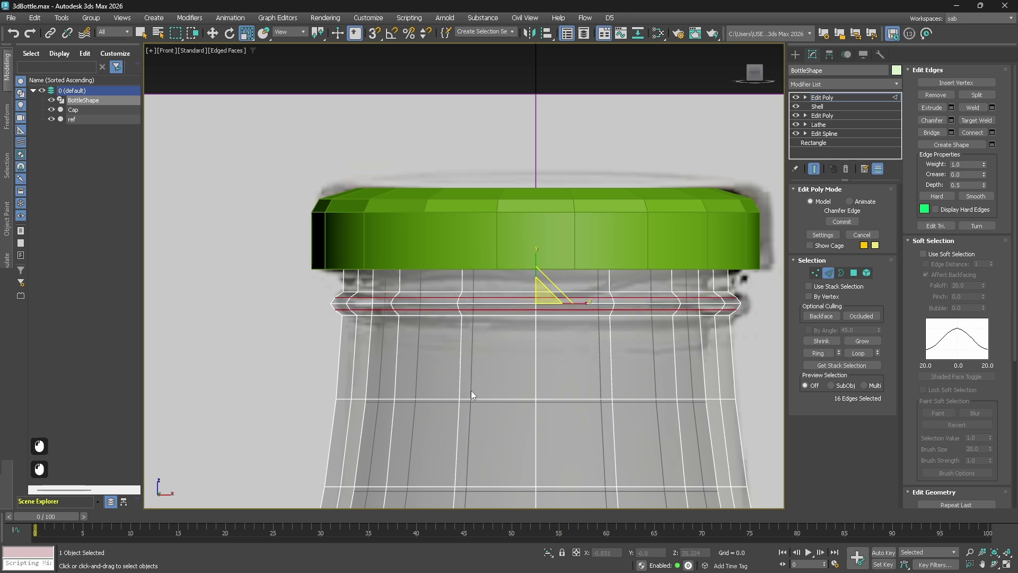
- Return BottleShape to the whole object and view the neck ring with the Cap in perspective
{"action": "double_click", "coordinate": [332, 355]}
{"action": "middle_click_drag", "start_coordinate": [665, 303], "coordinate": [643, 266]}
{"action": "scroll", "coordinate": [643, 265], "scroll_direction": "down", "scroll_amount": 2}
{"action": "key", "text": "p"}
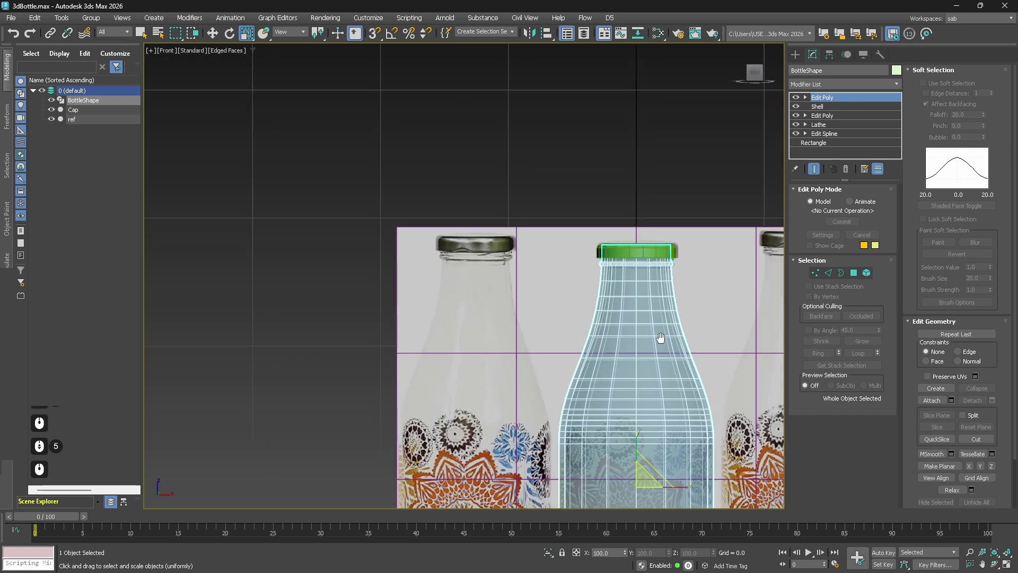
{"action": "scroll", "coordinate": [660, 334], "scroll_direction": "down", "scroll_amount": 3}
{"action": "middle_click_drag", "start_coordinate": [663, 325], "coordinate": [2, 120], "text": "alt"}
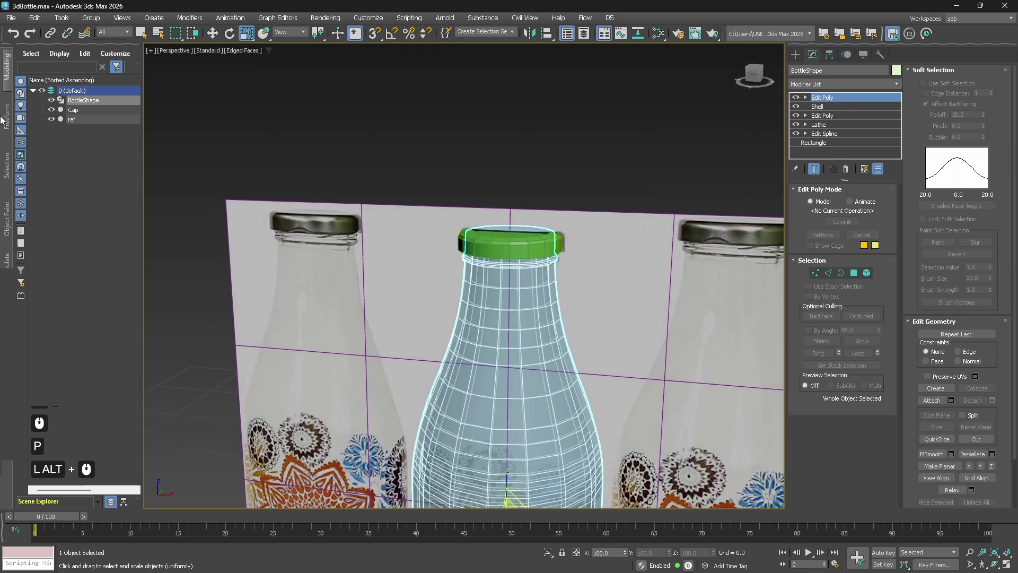
- Hide the ref image, turn off see-through display for BottleShape and bring the neck ring and Cap into close view
{"action": "left_click", "coordinate": [51, 119]}
{"action": "left_click", "coordinate": [370, 127]}
{"action": "scroll", "coordinate": [551, 370], "scroll_direction": "up", "scroll_amount": 3}
{"action": "left_click", "coordinate": [528, 322]}
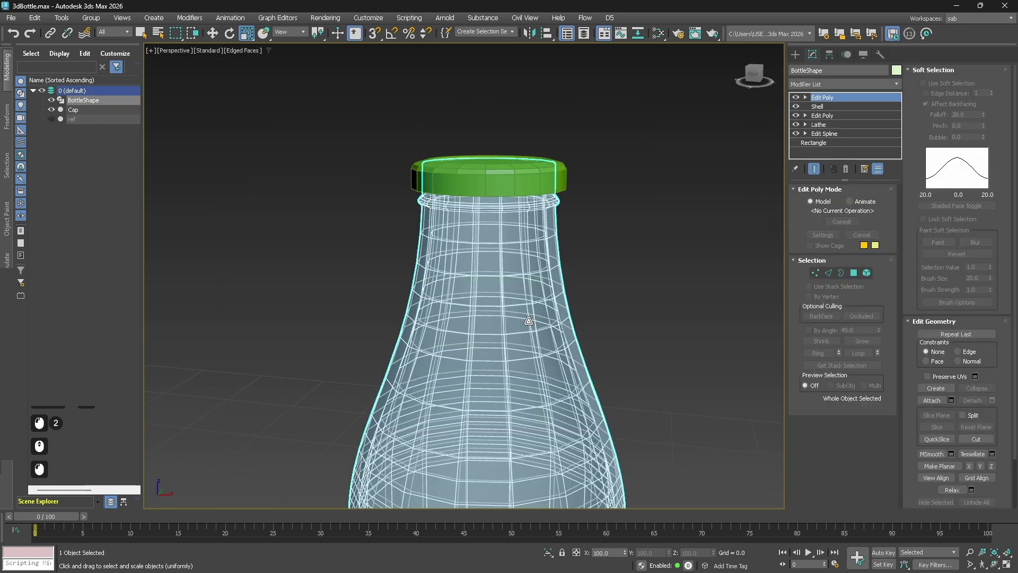
{"action": "key", "text": "alt+x"}
{"action": "left_click", "coordinate": [547, 258]}
{"action": "scroll", "coordinate": [548, 259], "scroll_direction": "up", "scroll_amount": 2}
{"action": "key", "text": "F4"}
{"action": "key", "text": "F4"}
{"action": "left_click", "coordinate": [526, 246]}
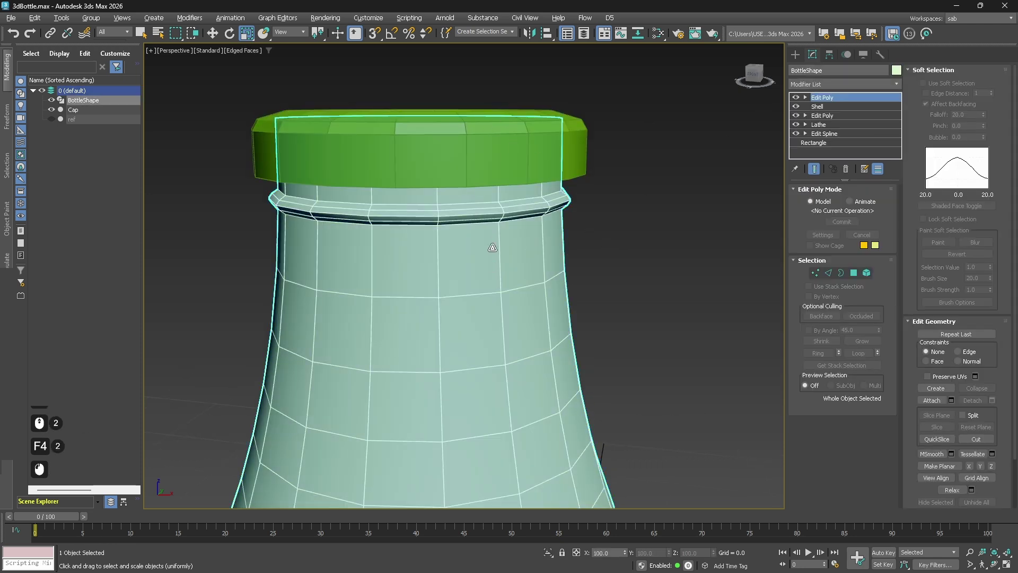
- Isolate BottleShape and add a TurboSmooth modifier to it
{"action": "key", "text": "alt+q"}
{"action": "mouse_move", "coordinate": [463, 253]}
{"action": "middle_mouse_down", "text": "alt"}
{"action": "mouse_move", "coordinate": [425, 244]}
{"action": "mouse_move", "coordinate": [470, 260]}
{"action": "mouse_move", "coordinate": [469, 244]}
{"action": "middle_mouse_up", "text": "alt"}
{"action": "left_click", "coordinate": [837, 84]}
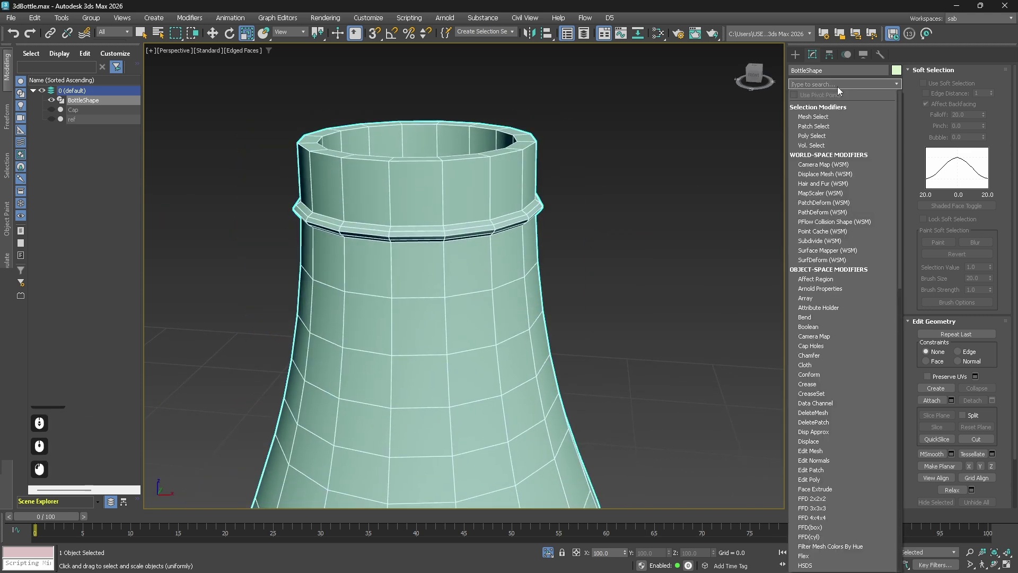
{"action": "type", "text": "turb"}
{"action": "key", "text": "Return"}
{"action": "left_click", "coordinate": [617, 248]}
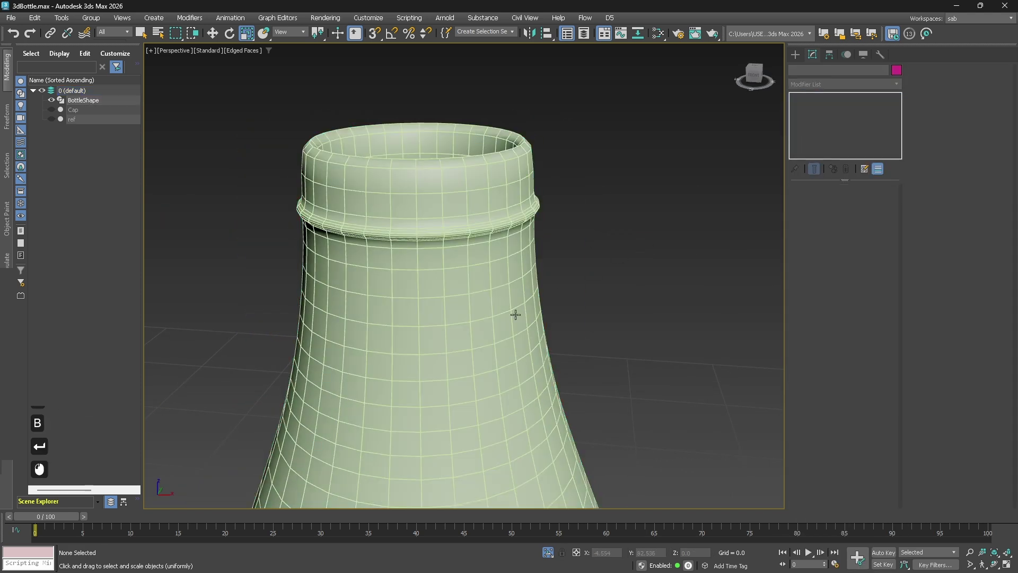
- Examine the smoothed bottle down to its base without wireframe, and compare the neck ring with TurboSmooth disabled
{"action": "key", "text": "F4"}
{"action": "scroll", "coordinate": [509, 314], "scroll_direction": "down", "scroll_amount": 2}
{"action": "middle_click_drag", "start_coordinate": [484, 414], "coordinate": [483, 318]}
{"action": "middle_click_drag", "start_coordinate": [483, 323], "coordinate": [475, 408], "text": "alt"}
{"action": "left_click", "coordinate": [520, 415]}
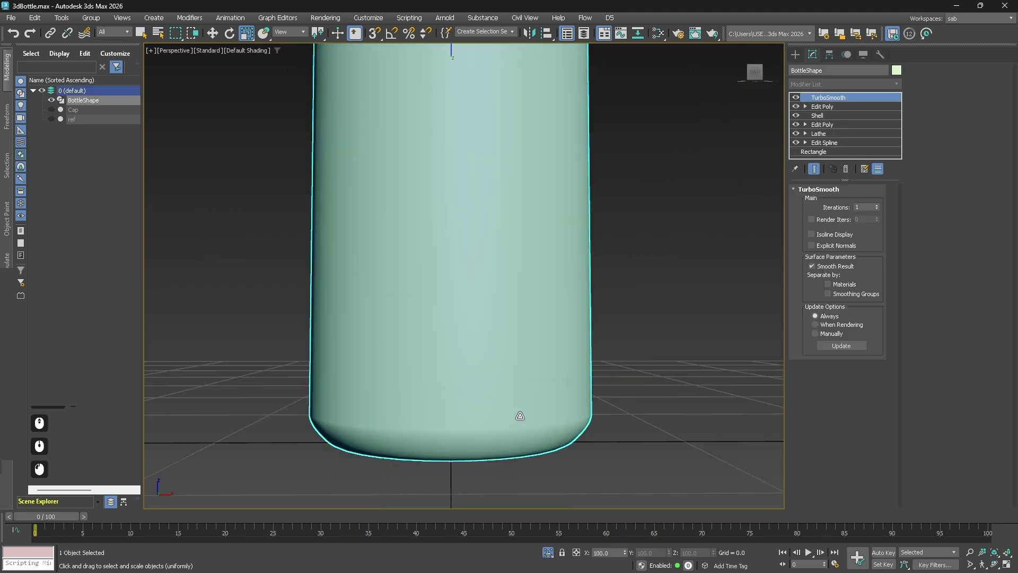
{"action": "left_click", "coordinate": [796, 97]}
{"action": "key", "text": "F4"}
{"action": "scroll", "coordinate": [596, 369], "scroll_direction": "up", "scroll_amount": 2}
{"action": "middle_click_drag", "start_coordinate": [521, 299], "coordinate": [536, 273]}
{"action": "scroll", "coordinate": [536, 273], "scroll_direction": "up", "scroll_amount": 3}
{"action": "scroll", "coordinate": [533, 281], "scroll_direction": "down", "scroll_amount": 4}
{"action": "key", "text": "F4"}
{"action": "scroll", "coordinate": [520, 310], "scroll_direction": "up", "scroll_amount": 4}
{"action": "scroll", "coordinate": [521, 307], "scroll_direction": "down", "scroll_amount": 1}
{"action": "key", "text": "F4"}
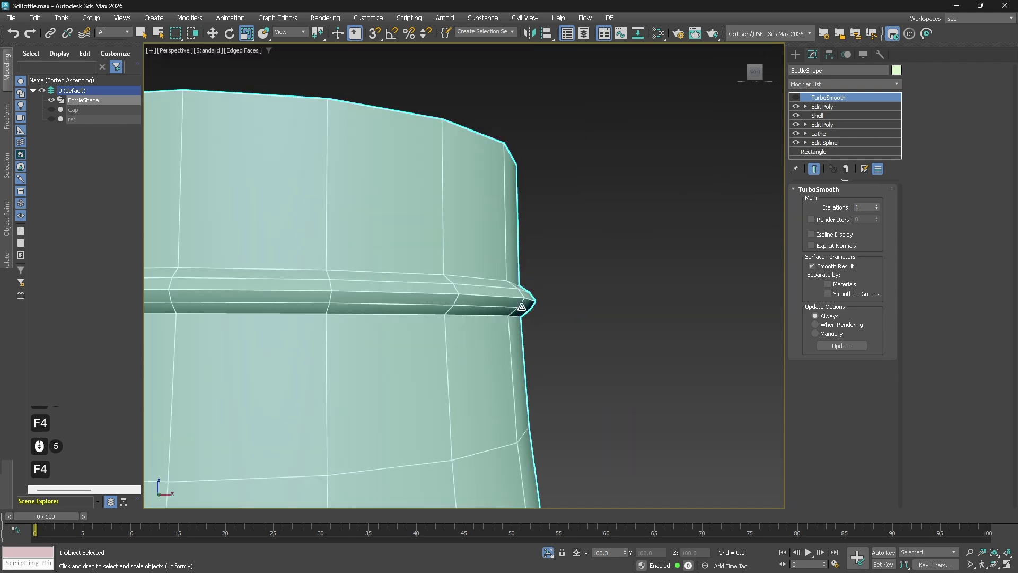
- Toggle TurboSmooth repeatedly to compare how it changes the bottle's upper neck and rim
{"action": "left_click", "coordinate": [796, 98]}
{"action": "middle_click_drag", "start_coordinate": [520, 204], "coordinate": [652, 352]}
{"action": "middle_click_drag", "start_coordinate": [616, 366], "coordinate": [577, 298]}
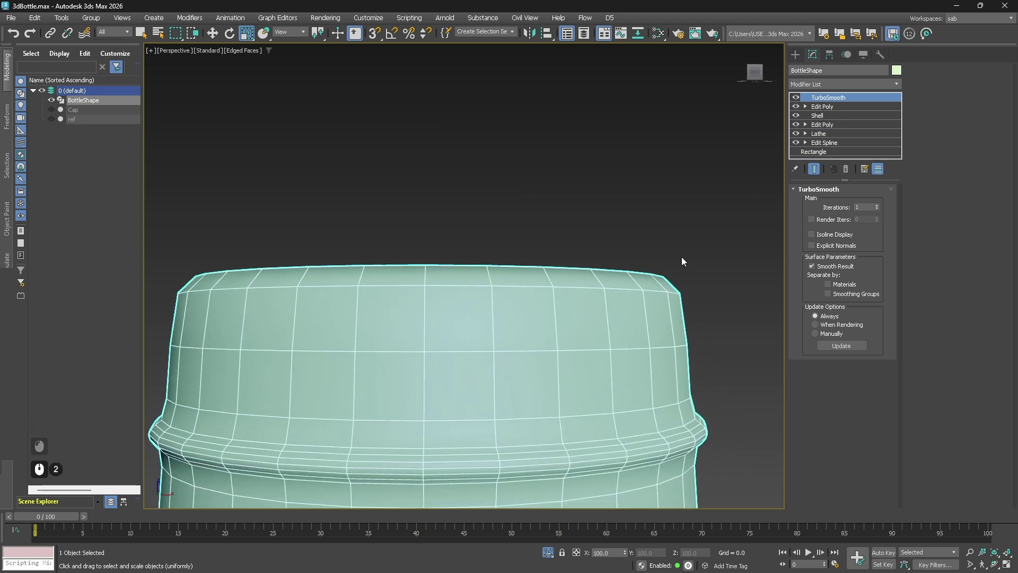
{"action": "left_click", "coordinate": [795, 97]}
{"action": "left_click", "coordinate": [795, 97]}
{"action": "left_click", "coordinate": [795, 97]}
{"action": "left_click", "coordinate": [795, 97]}
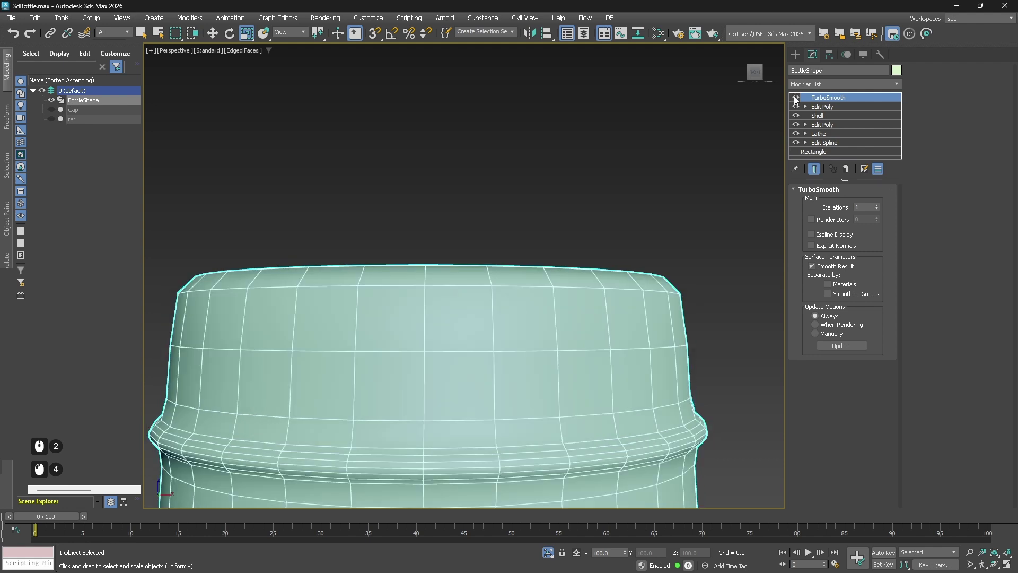
{"action": "left_click", "coordinate": [795, 97]}
{"action": "left_click", "coordinate": [795, 97]}
{"action": "left_click", "coordinate": [795, 98]}
- Compare the neck ring's profile up close with TurboSmooth on and off, leaving it disabled
{"action": "middle_click_drag", "start_coordinate": [607, 413], "coordinate": [586, 323]}
{"action": "scroll", "coordinate": [586, 323], "scroll_direction": "down", "scroll_amount": 3}
{"action": "scroll", "coordinate": [611, 367], "scroll_direction": "up", "scroll_amount": 2}
{"action": "middle_click_drag", "start_coordinate": [626, 283], "coordinate": [622, 297]}
{"action": "scroll", "coordinate": [518, 262], "scroll_direction": "up", "scroll_amount": 4}
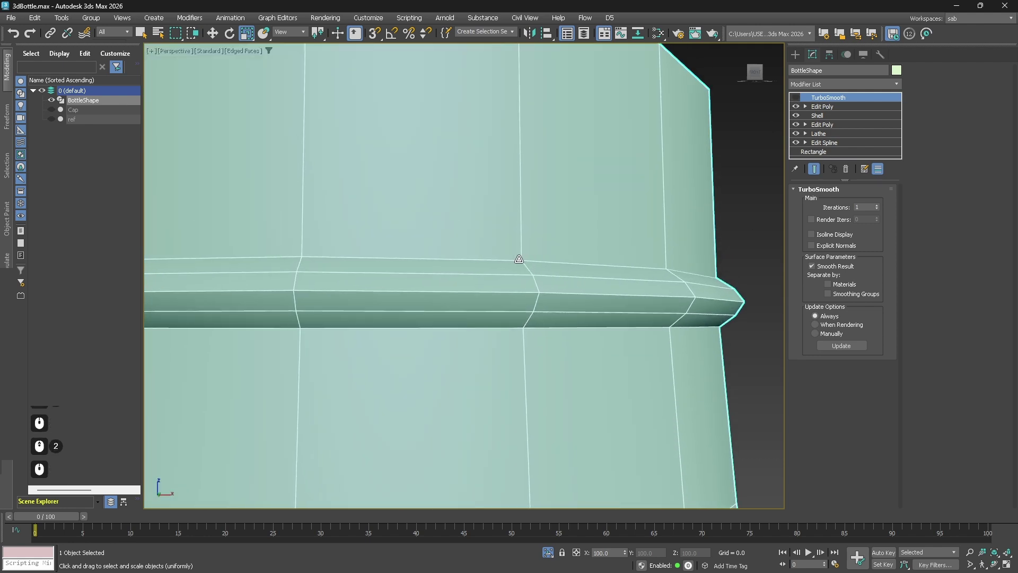
{"action": "left_click", "coordinate": [796, 98]}
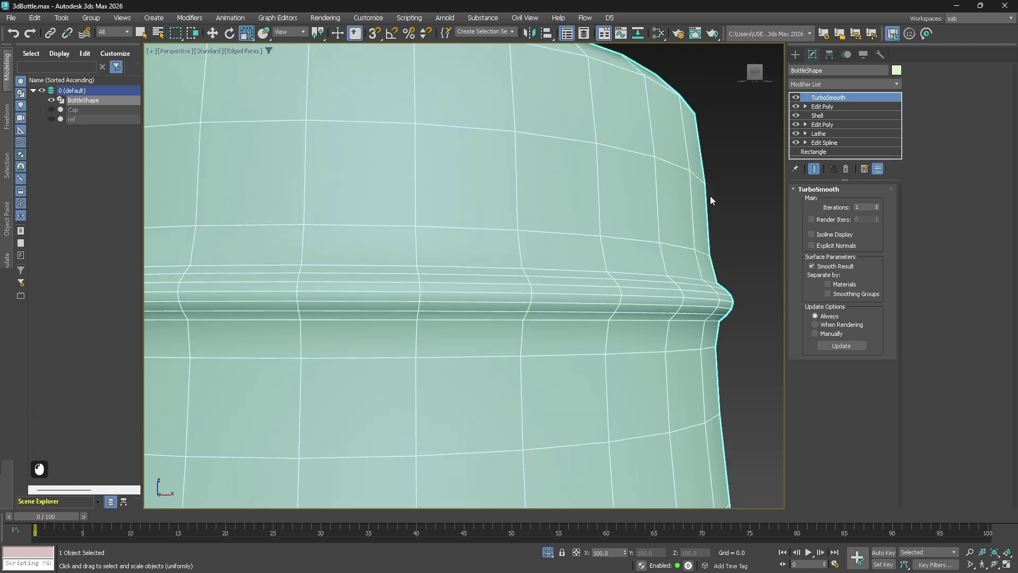
{"action": "left_click", "coordinate": [795, 97]}
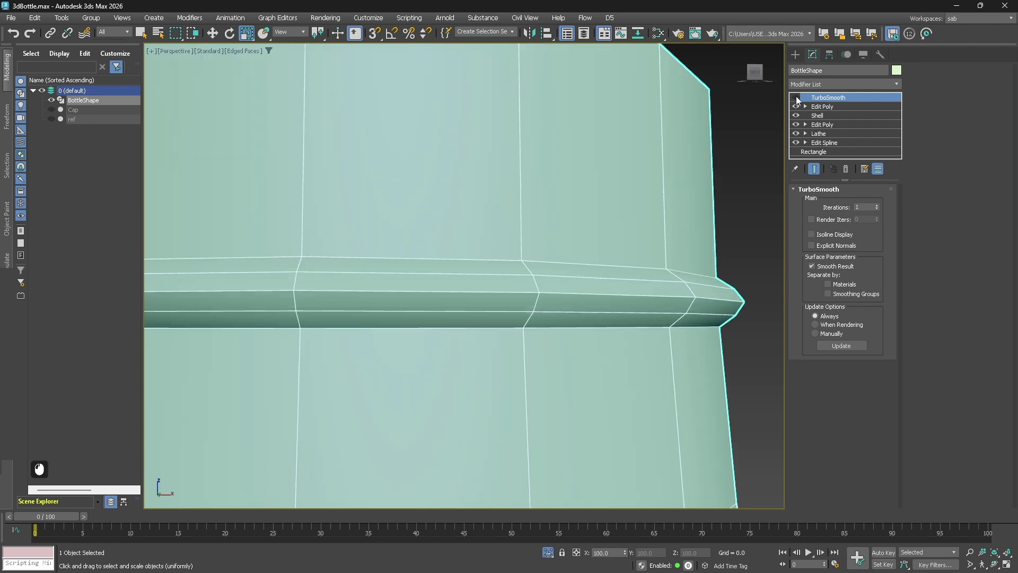
{"action": "scroll", "coordinate": [630, 223], "scroll_direction": "down", "scroll_amount": 1}
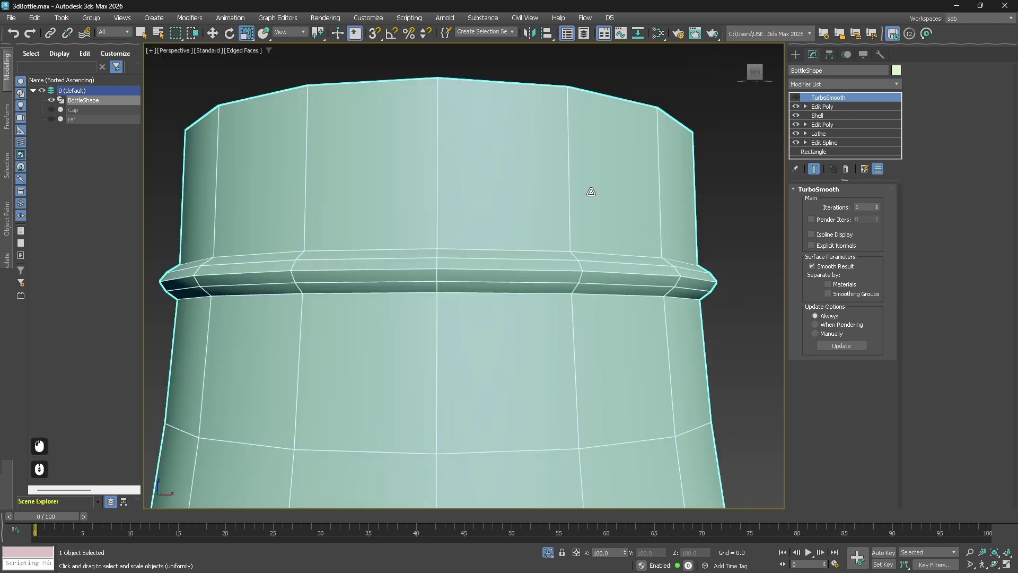
- Select the ring of vertical edges above the neck ring and connect it with 2 segments pinched toward both ends
{"action": "left_click", "coordinate": [827, 107]}
{"action": "left_click", "coordinate": [828, 273]}
{"action": "left_click", "coordinate": [570, 224]}
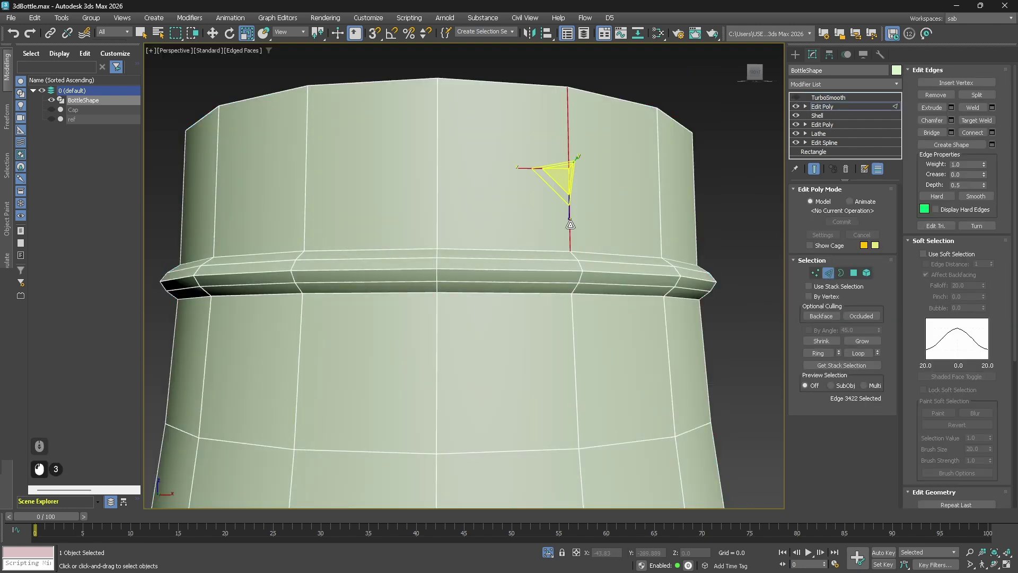
{"action": "left_click", "coordinate": [818, 353]}
{"action": "left_click", "coordinate": [992, 133]}
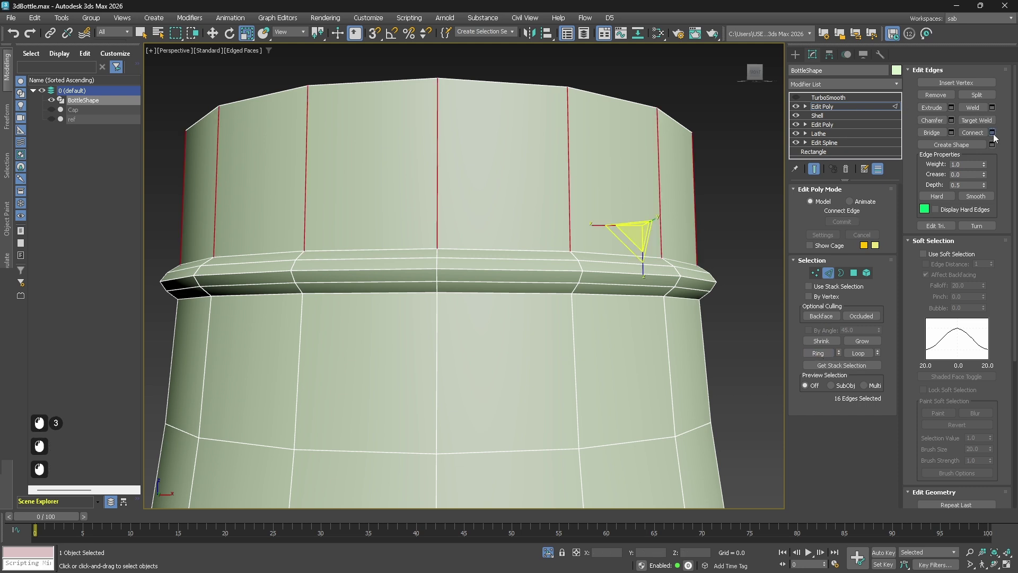
{"action": "left_click", "coordinate": [470, 282]}
{"action": "left_click_drag", "start_coordinate": [471, 298], "coordinate": [748, 184]}
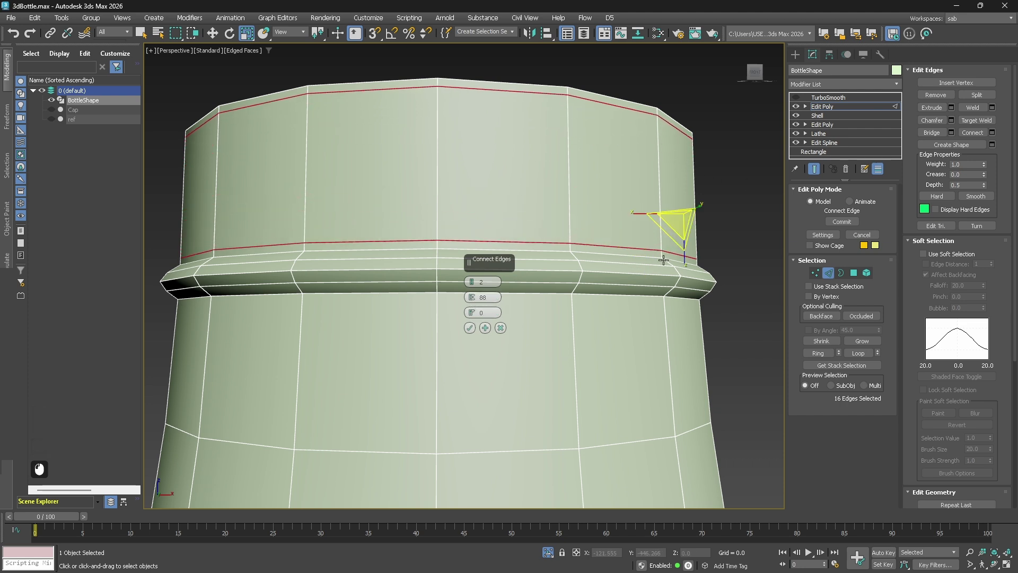
{"action": "left_click", "coordinate": [470, 328]}
- Connect the ring of vertical edges just below the neck ring with 1 segment, pinch 0 and slide 90, close to the ring
{"action": "left_click", "coordinate": [667, 345]}
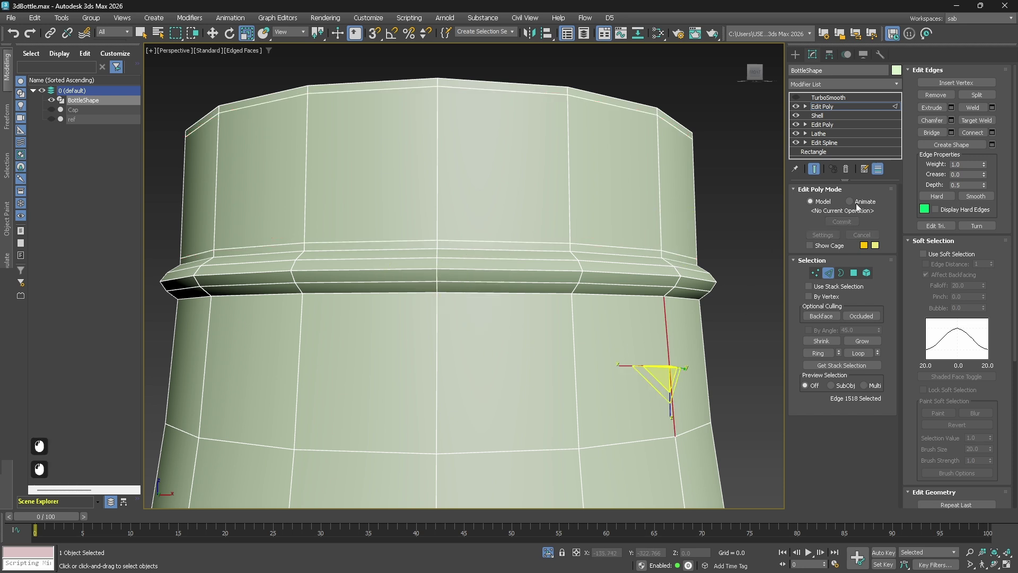
{"action": "left_click", "coordinate": [817, 353]}
{"action": "key", "text": "ctrl+shift+e"}
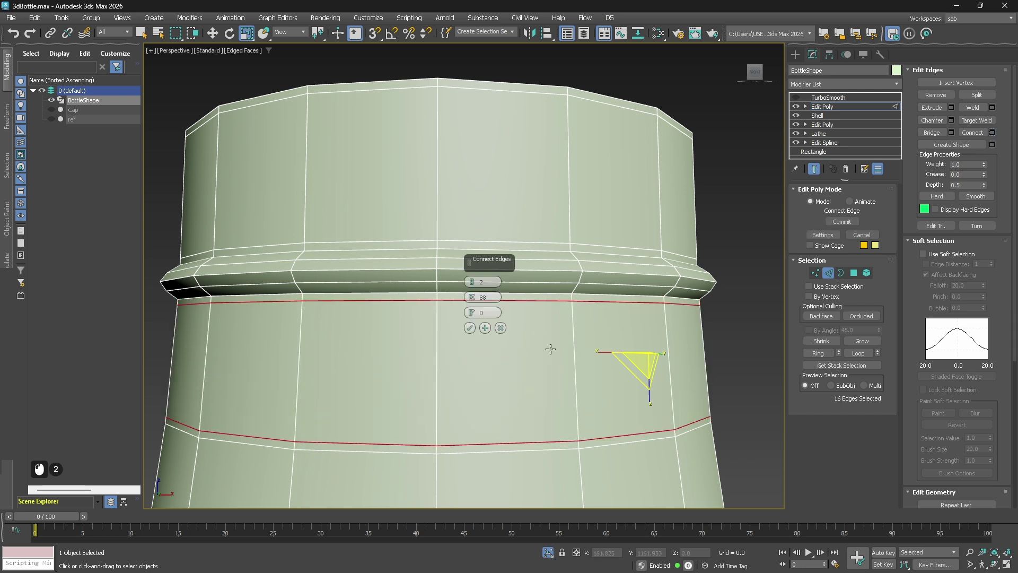
{"action": "right_click", "coordinate": [472, 282]}
{"action": "right_click", "coordinate": [473, 298]}
{"action": "left_click_drag", "start_coordinate": [473, 313], "coordinate": [503, 119]}
{"action": "left_click", "coordinate": [469, 327]}
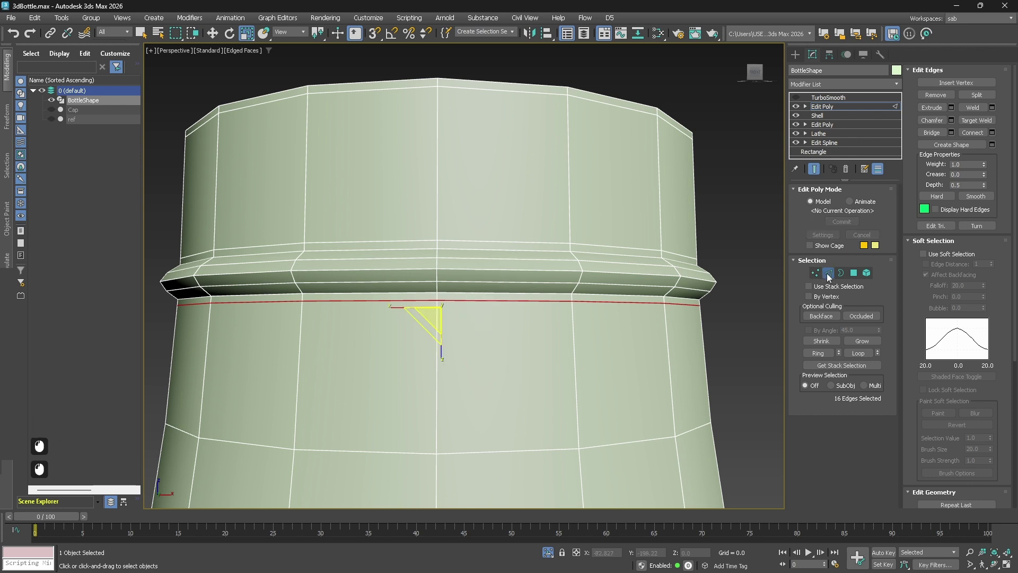
- Compare the supported neck ring with TurboSmooth on and off, and examine the smoothed mouth from above without wireframe
{"action": "left_click", "coordinate": [806, 98]}
{"action": "left_click", "coordinate": [795, 98]}
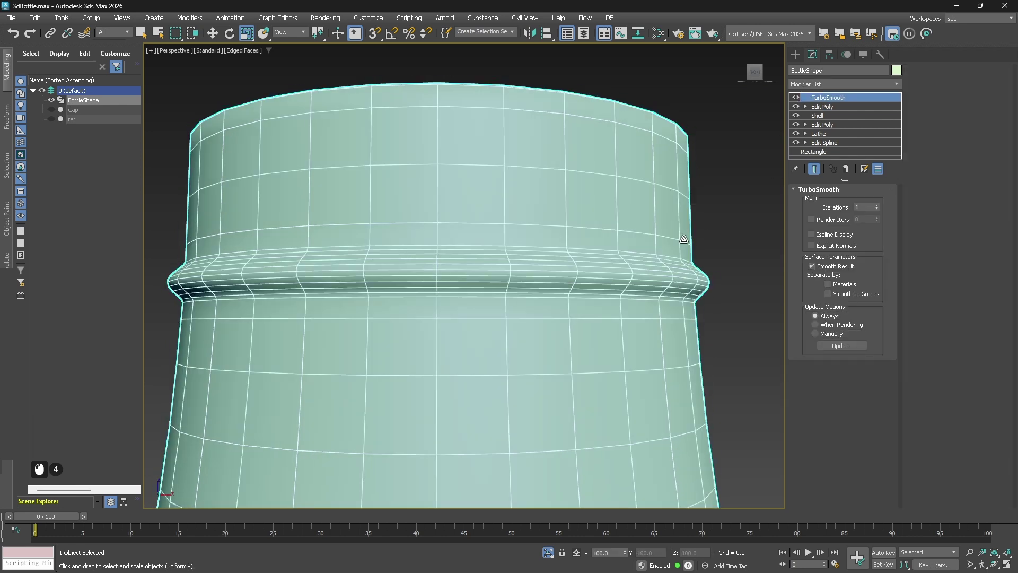
{"action": "left_click", "coordinate": [795, 98]}
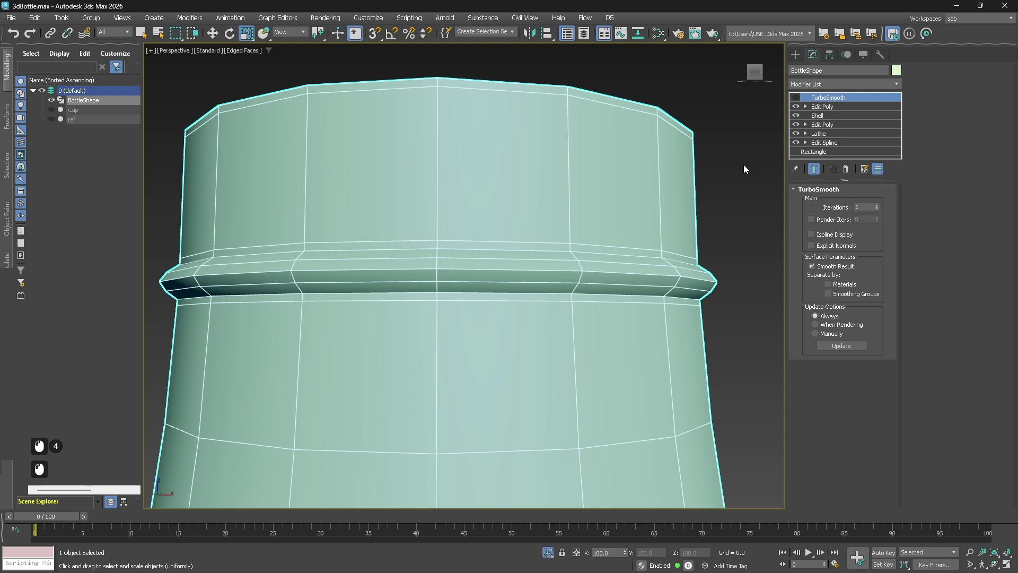
{"action": "left_click", "coordinate": [796, 99]}
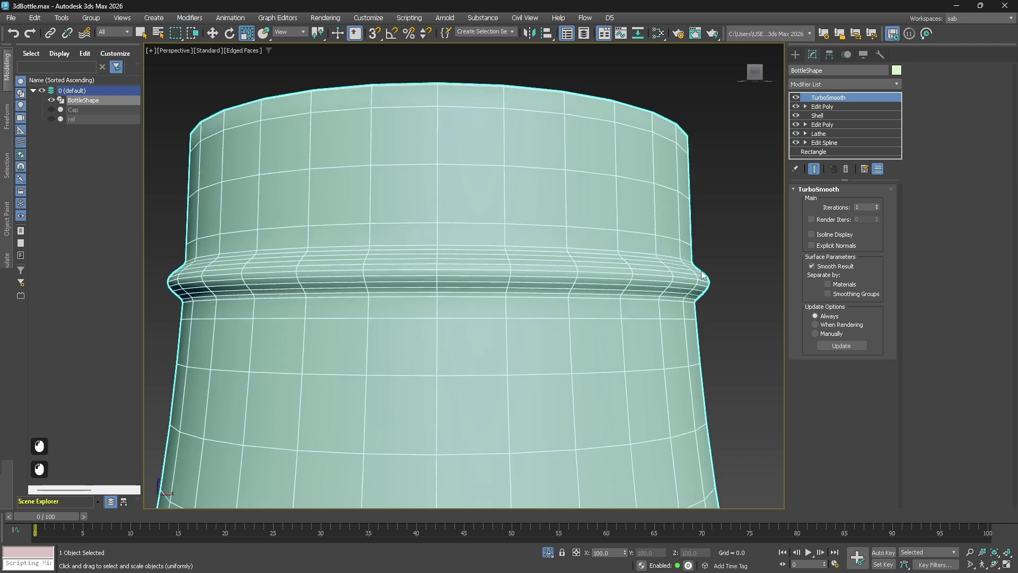
{"action": "key", "text": "F4"}
{"action": "scroll", "coordinate": [711, 233], "scroll_direction": "down", "scroll_amount": 3}
{"action": "middle_click_drag", "start_coordinate": [709, 239], "coordinate": [676, 361], "text": "alt"}
{"action": "middle_click_drag", "start_coordinate": [677, 360], "coordinate": [490, 296]}
{"action": "scroll", "coordinate": [490, 297], "scroll_direction": "up", "scroll_amount": 2}
{"action": "middle_click_drag", "start_coordinate": [641, 349], "coordinate": [595, 349]}
{"action": "scroll", "coordinate": [387, 147], "scroll_direction": "up", "scroll_amount": 2}
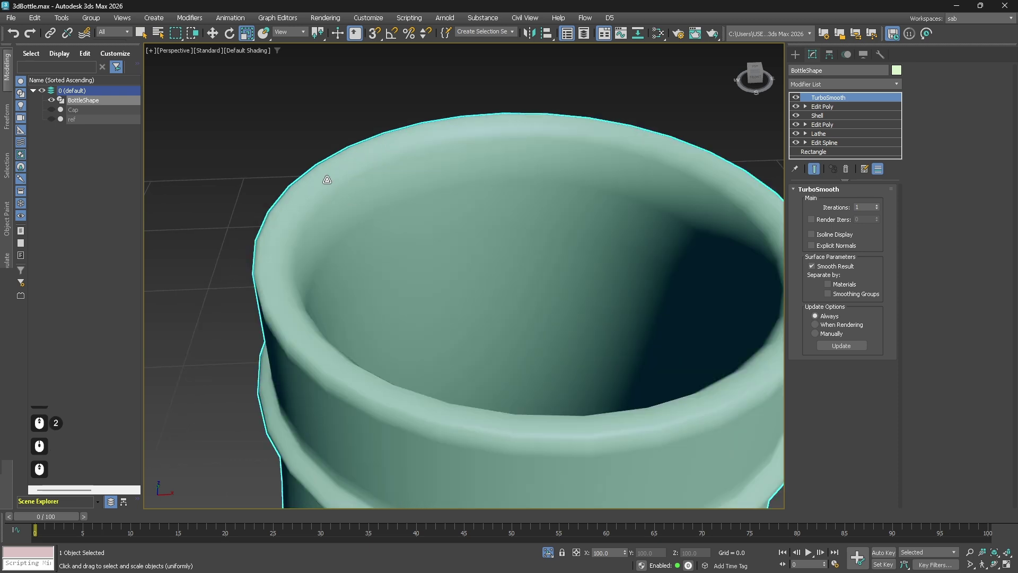
- With TurboSmooth off, connect the inner mouth wall's vertical edge ring with 1 segment, sliding the loop up near the rim
{"action": "left_click", "coordinate": [795, 97]}
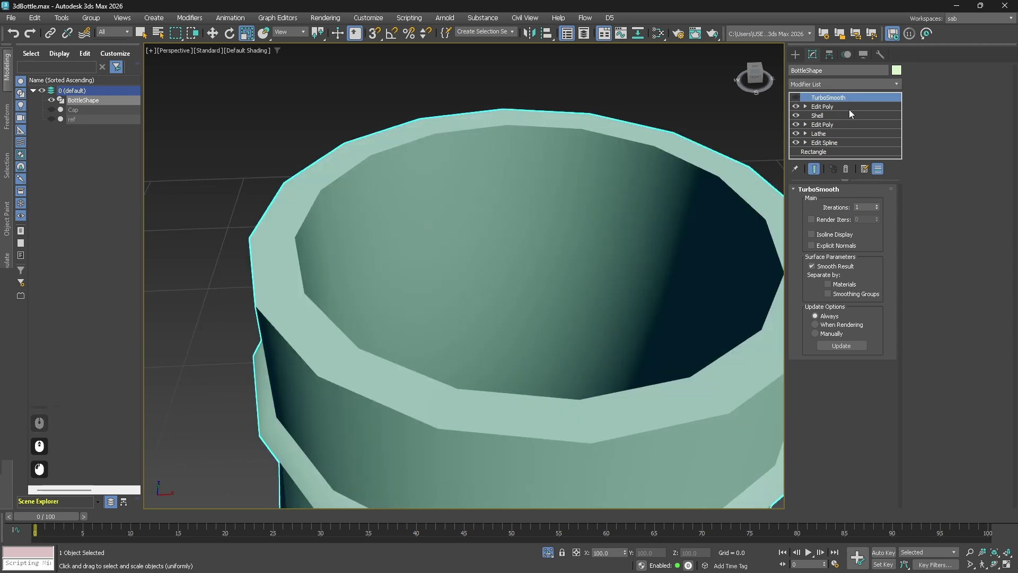
{"action": "left_click", "coordinate": [822, 106]}
{"action": "key", "text": "F4"}
{"action": "scroll", "coordinate": [627, 216], "scroll_direction": "down", "scroll_amount": 2}
{"action": "left_click", "coordinate": [829, 273]}
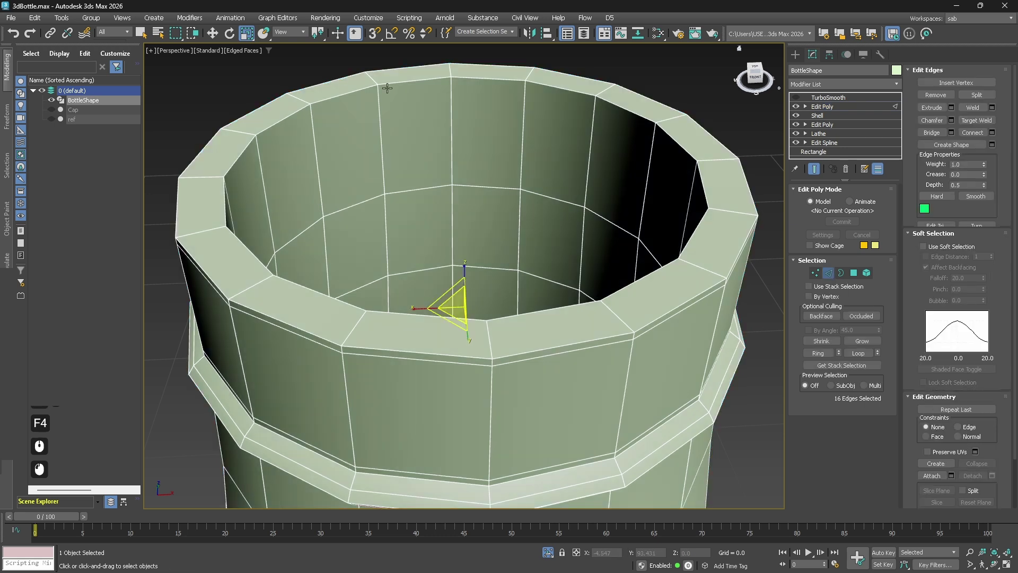
{"action": "left_click", "coordinate": [451, 110]}
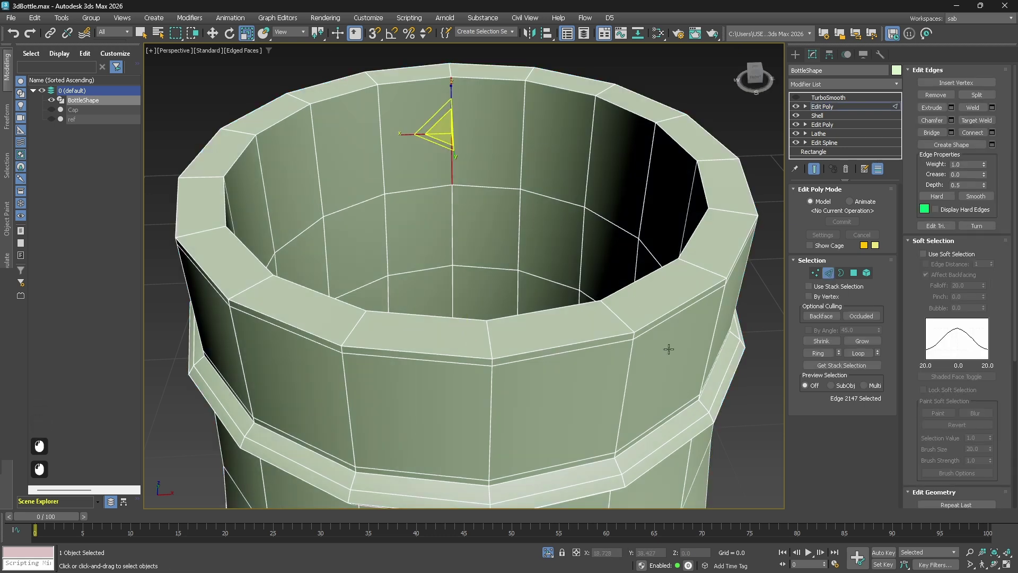
{"action": "left_click", "coordinate": [816, 352]}
{"action": "left_click", "coordinate": [992, 133]}
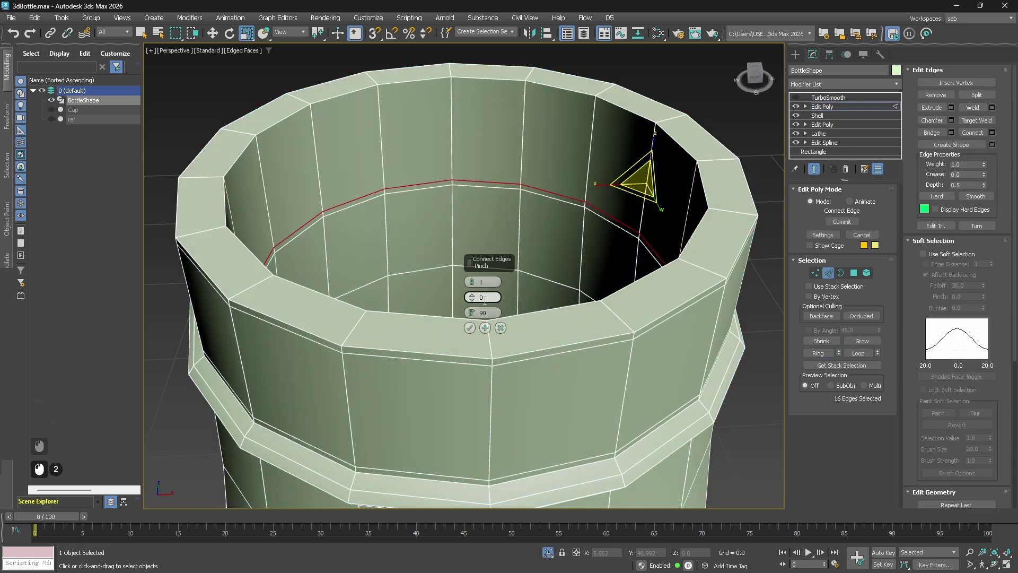
{"action": "left_click_drag", "start_coordinate": [472, 313], "coordinate": [575, 557]}
{"action": "left_click", "coordinate": [469, 327]}
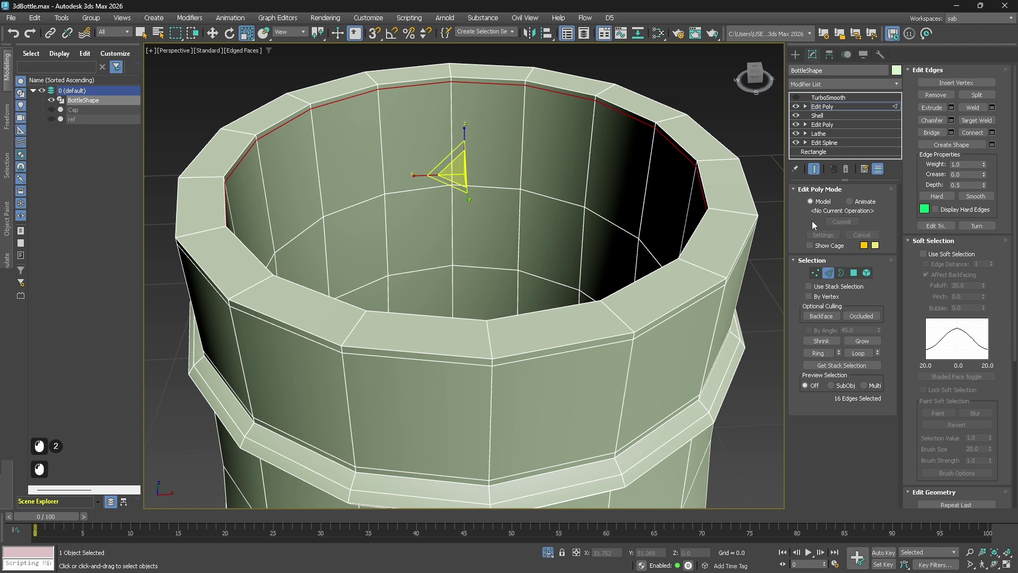
- Leave edge editing, turn TurboSmooth back on and check the tightened rim without wireframe
{"action": "left_click", "coordinate": [829, 273]}
{"action": "left_click", "coordinate": [795, 97]}
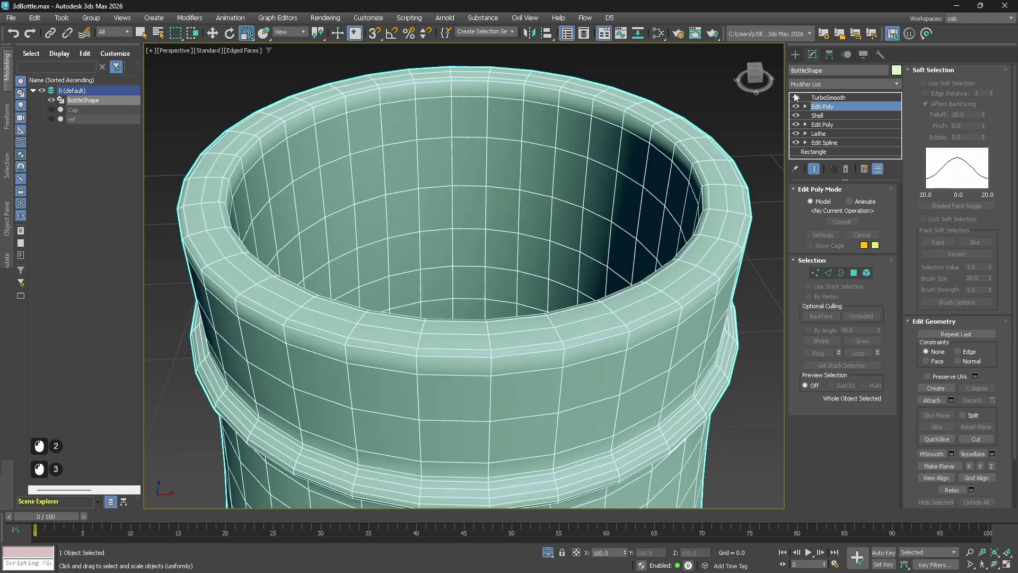
{"action": "left_click", "coordinate": [758, 148]}
{"action": "key", "text": "F4"}
{"action": "scroll", "coordinate": [373, 281], "scroll_direction": "down", "scroll_amount": 3}
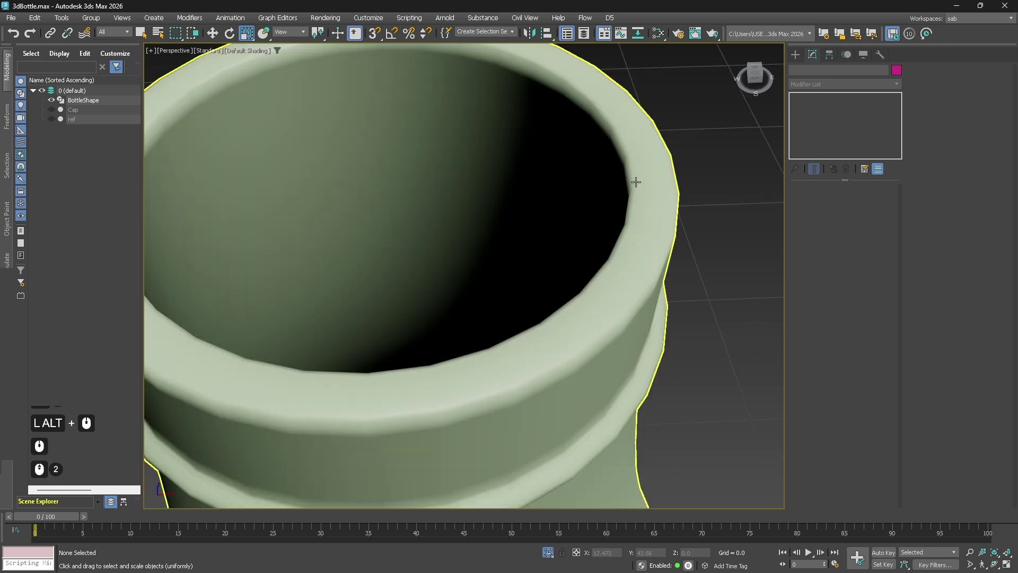
{"action": "left_click", "coordinate": [639, 160]}
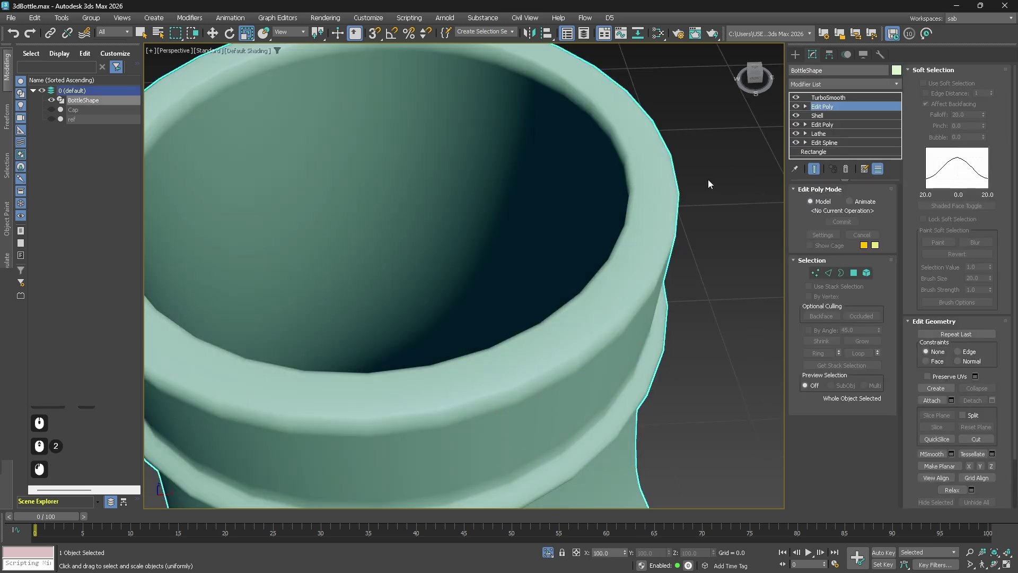
- Set TurboSmooth to 2 iterations and show the denser mesh on the bottle neck
{"action": "left_click", "coordinate": [828, 98]}
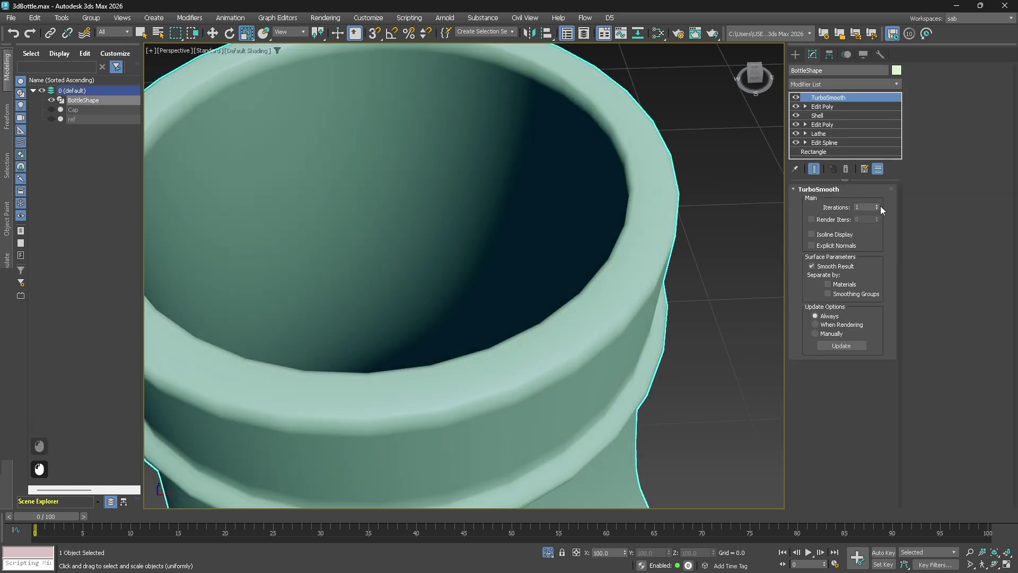
{"action": "left_click", "coordinate": [877, 205]}
{"action": "scroll", "coordinate": [608, 351], "scroll_direction": "down", "scroll_amount": 2}
{"action": "key", "text": "F4"}
{"action": "middle_click_drag", "start_coordinate": [608, 351], "coordinate": [592, 295]}
{"action": "scroll", "coordinate": [595, 323], "scroll_direction": "up", "scroll_amount": 2}
{"action": "scroll", "coordinate": [604, 296], "scroll_direction": "down", "scroll_amount": 3}
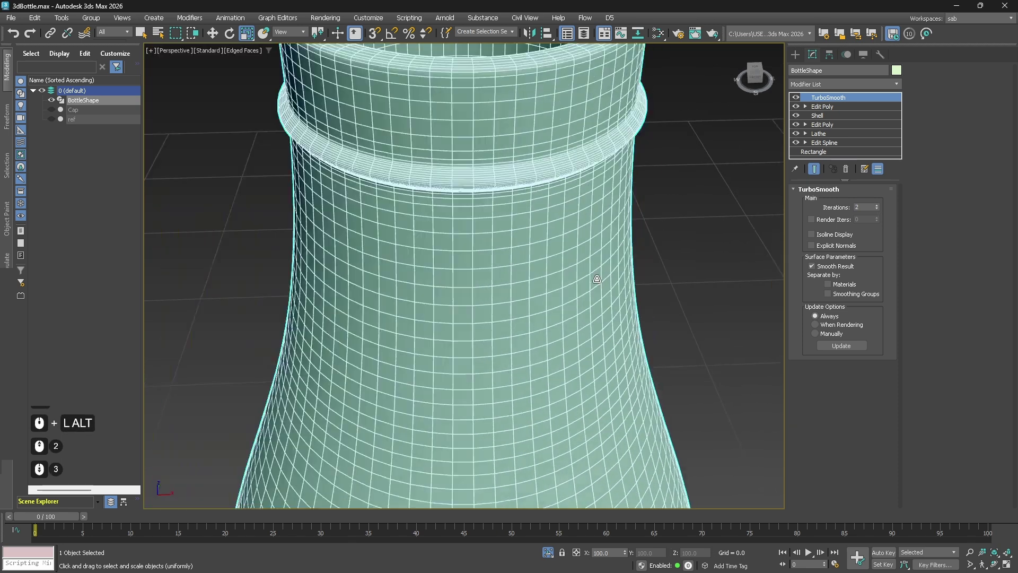
- Compare the neck mesh with TurboSmooth off and on, and enable Isoline Display for the modifier
{"action": "middle_click_drag", "start_coordinate": [631, 206], "coordinate": [643, 187]}
{"action": "left_click", "coordinate": [795, 97]}
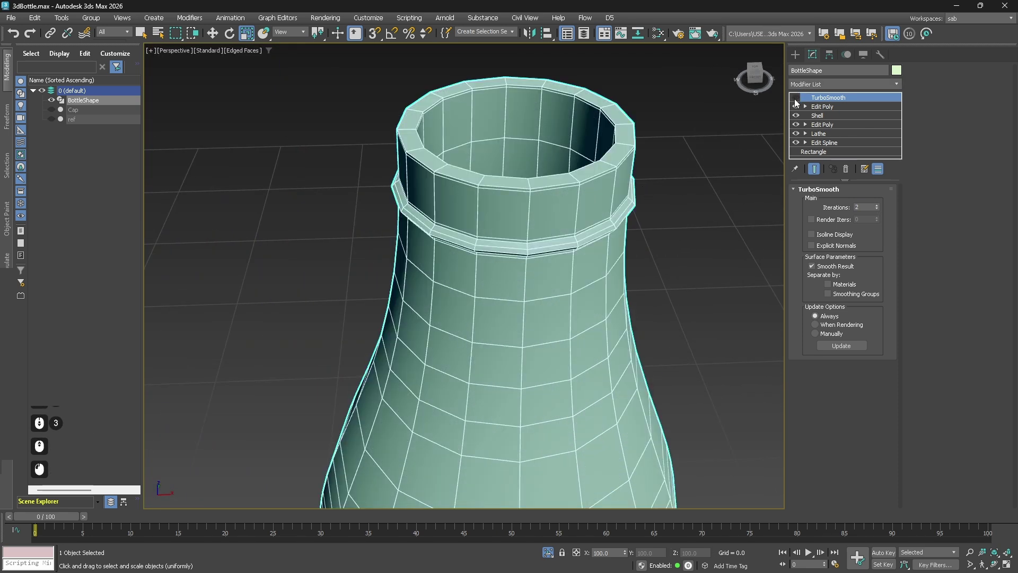
{"action": "left_click", "coordinate": [796, 97]}
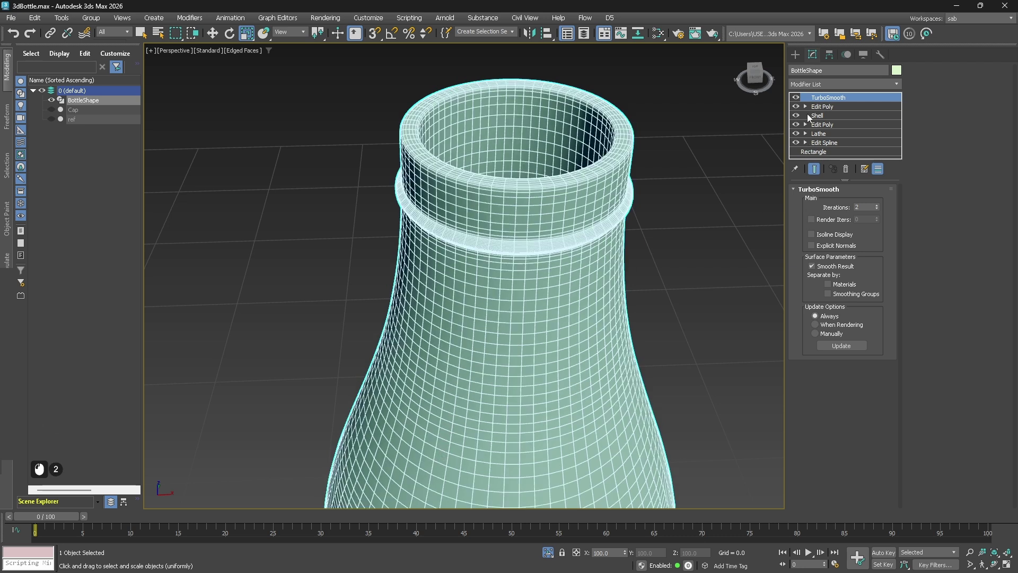
{"action": "left_click", "coordinate": [811, 234]}
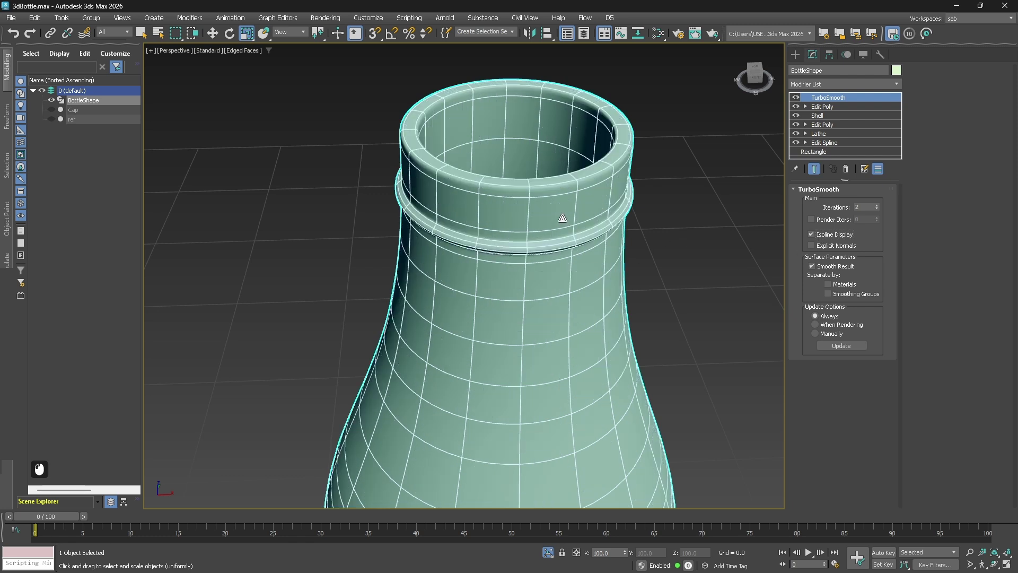
- Compare the neck mesh with Isoline Display off and on, and view the deselected bottle without wireframe
{"action": "left_click", "coordinate": [813, 236]}
{"action": "left_click", "coordinate": [819, 237]}
{"action": "left_click", "coordinate": [822, 237]}
{"action": "left_click", "coordinate": [827, 235]}
{"action": "left_click", "coordinate": [835, 235]}
{"action": "left_click", "coordinate": [835, 235]}
{"action": "scroll", "coordinate": [617, 286], "scroll_direction": "down", "scroll_amount": 4}
{"action": "left_click", "coordinate": [689, 324]}
{"action": "mouse_move", "coordinate": [689, 326]}
{"action": "middle_mouse_down"}
{"action": "mouse_move", "coordinate": [629, 304]}
{"action": "mouse_move", "coordinate": [639, 292]}
{"action": "middle_mouse_up"}
{"action": "scroll", "coordinate": [639, 292], "scroll_direction": "up", "scroll_amount": 2}
{"action": "key", "text": "F4"}
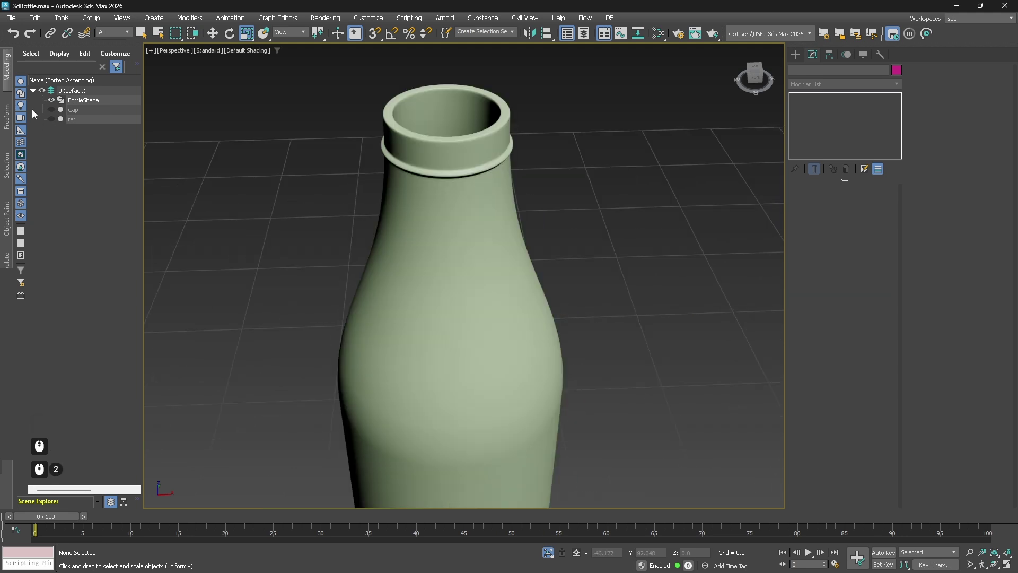
- Unhide the cap and add a TurboSmooth modifier with 2 iterations to it
{"action": "left_click", "coordinate": [52, 110]}
{"action": "middle_click_drag", "start_coordinate": [498, 265], "coordinate": [491, 419], "text": "alt"}
{"action": "scroll", "coordinate": [502, 350], "scroll_direction": "up", "scroll_amount": 2}
{"action": "left_click", "coordinate": [605, 175]}
{"action": "left_click", "coordinate": [852, 83]}
{"action": "type", "text": "tur"}
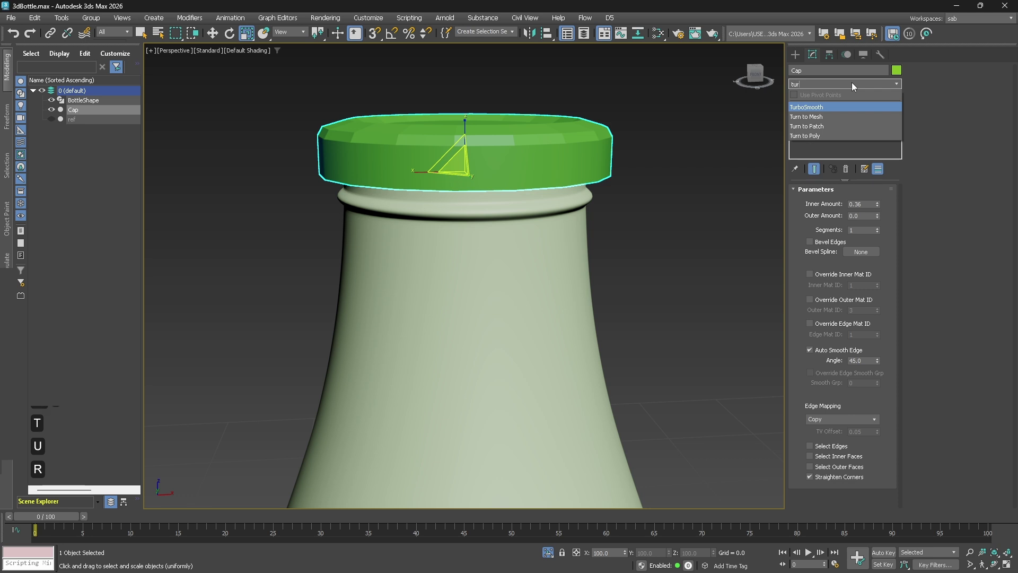
{"action": "key", "text": "Return"}
{"action": "left_click", "coordinate": [876, 206]}
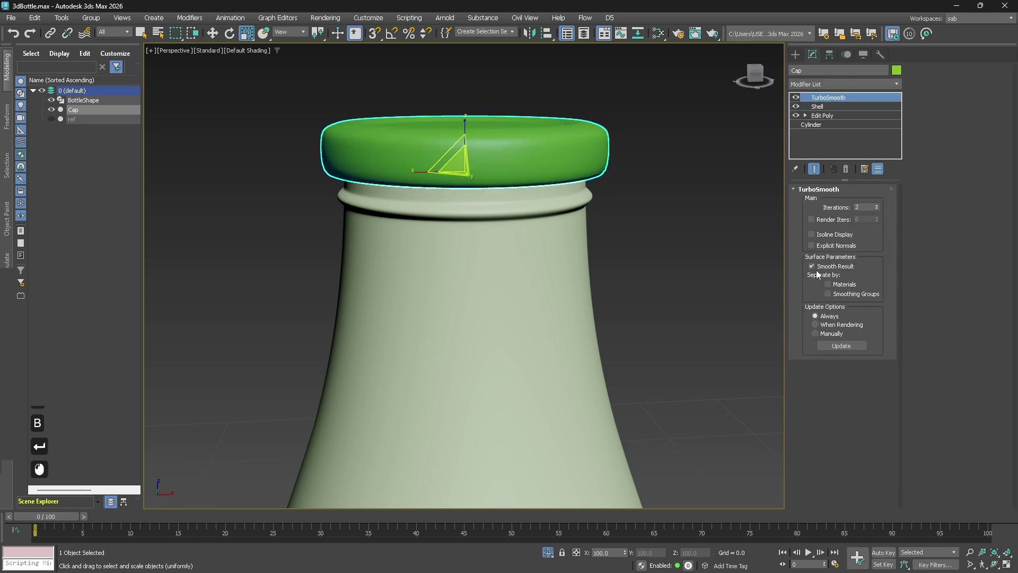
- Enable Isoline Display for the cap's TurboSmooth and check the smoothed cap with its edges shown
{"action": "key", "text": "F4"}
{"action": "middle_click_drag", "start_coordinate": [563, 227], "coordinate": [457, 254], "text": "alt"}
{"action": "key", "text": "F4"}
{"action": "scroll", "coordinate": [464, 314], "scroll_direction": "up", "scroll_amount": 4}
{"action": "middle_click_drag", "start_coordinate": [465, 313], "coordinate": [451, 334]}
{"action": "middle_click_drag", "start_coordinate": [451, 334], "coordinate": [423, 372]}
{"action": "key", "text": "F4"}
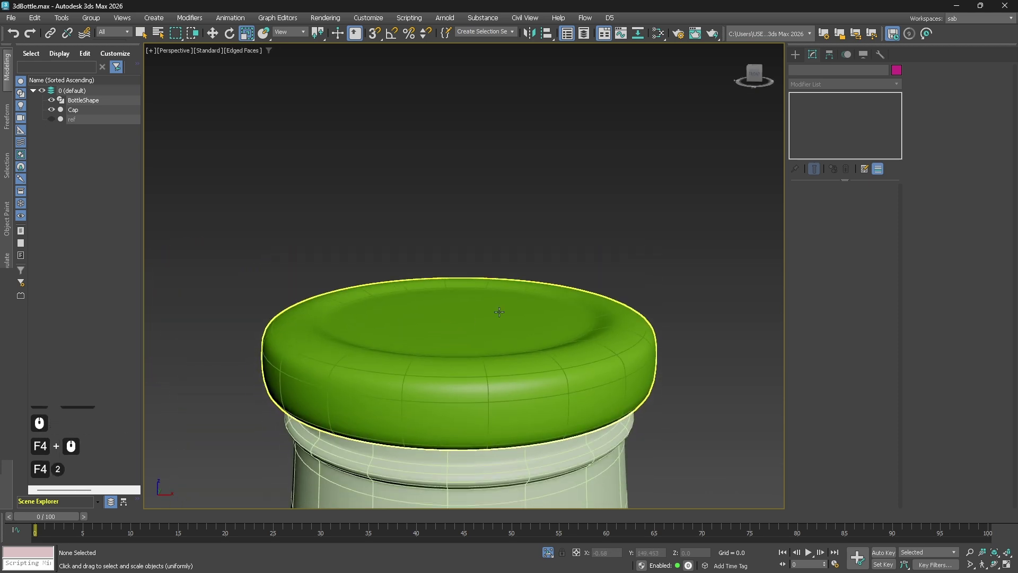
- Compare the cap with TurboSmooth off and on, leaving the modifier off
{"action": "left_click", "coordinate": [541, 371]}
{"action": "left_click", "coordinate": [796, 99]}
{"action": "left_click", "coordinate": [795, 99]}
{"action": "left_click", "coordinate": [796, 98]}
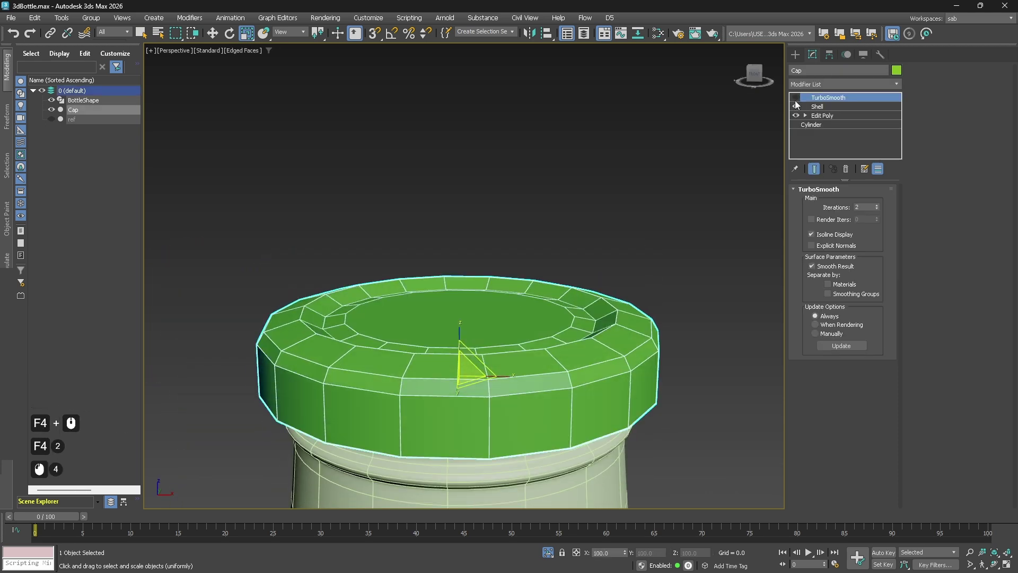
{"action": "left_click", "coordinate": [795, 98]}
{"action": "left_click", "coordinate": [795, 98]}
{"action": "left_click", "coordinate": [795, 98]}
{"action": "left_click", "coordinate": [796, 98]}
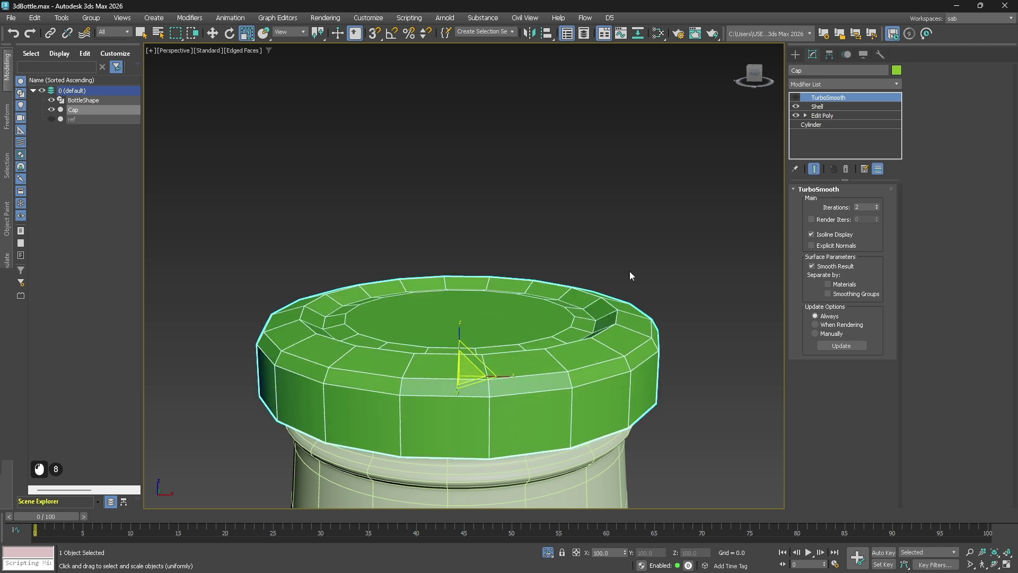
{"action": "left_click", "coordinate": [795, 98]}
{"action": "left_click", "coordinate": [796, 98]}
{"action": "middle_click_drag", "start_coordinate": [519, 341], "coordinate": [544, 301]}
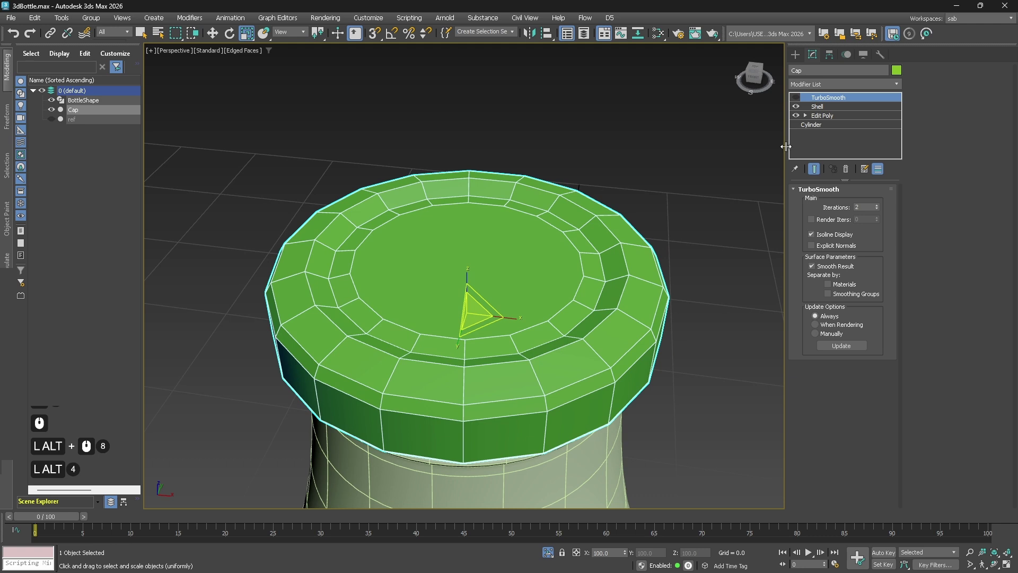
- Turn off Shell and, in the cap's Edit Poly, scale a copy of the central top polygon inward to add an inner ring of faces
{"action": "left_click", "coordinate": [796, 106]}
{"action": "left_click", "coordinate": [821, 115]}
{"action": "left_click", "coordinate": [853, 273]}
{"action": "left_click", "coordinate": [538, 278]}
{"action": "middle_click_drag", "start_coordinate": [539, 279], "coordinate": [462, 245], "text": "alt"}
{"action": "key", "text": "r"}
{"action": "key", "text": "shift"}
{"action": "left_click_drag", "start_coordinate": [462, 244], "coordinate": [471, 257], "text": "shift"}
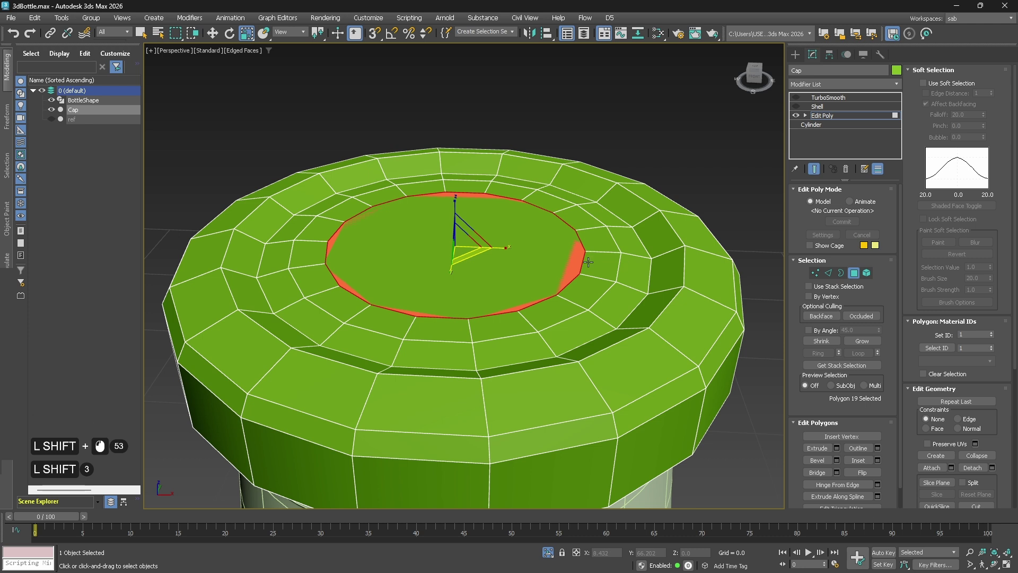
- Connect the ring of vertical edges on the cap's side wall with 2 segments and a pinch of 74
{"action": "middle_click_drag", "start_coordinate": [588, 262], "coordinate": [626, 223], "text": "alt"}
{"action": "key", "text": "2"}
{"action": "left_click", "coordinate": [594, 261]}
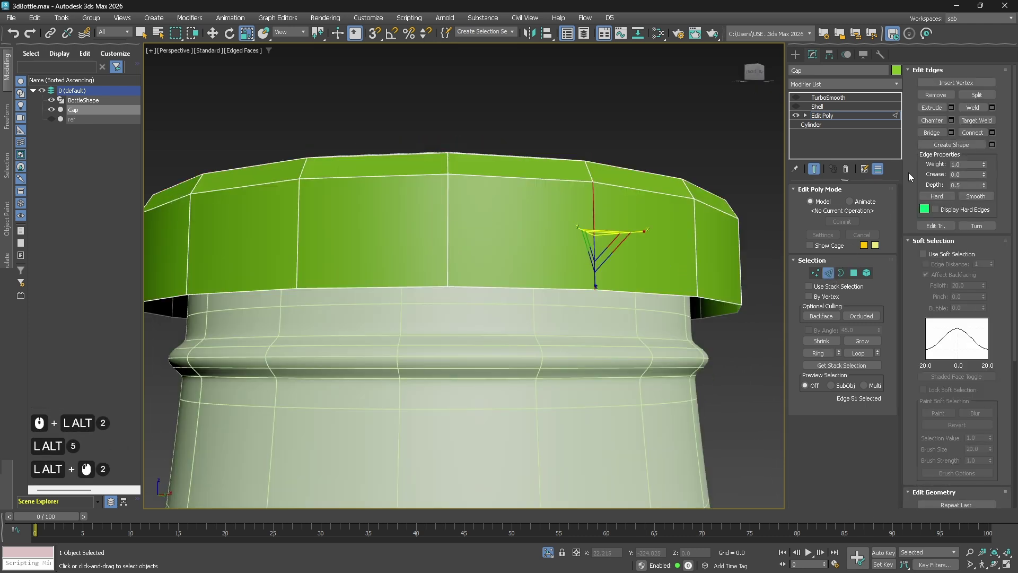
{"action": "left_click", "coordinate": [818, 353]}
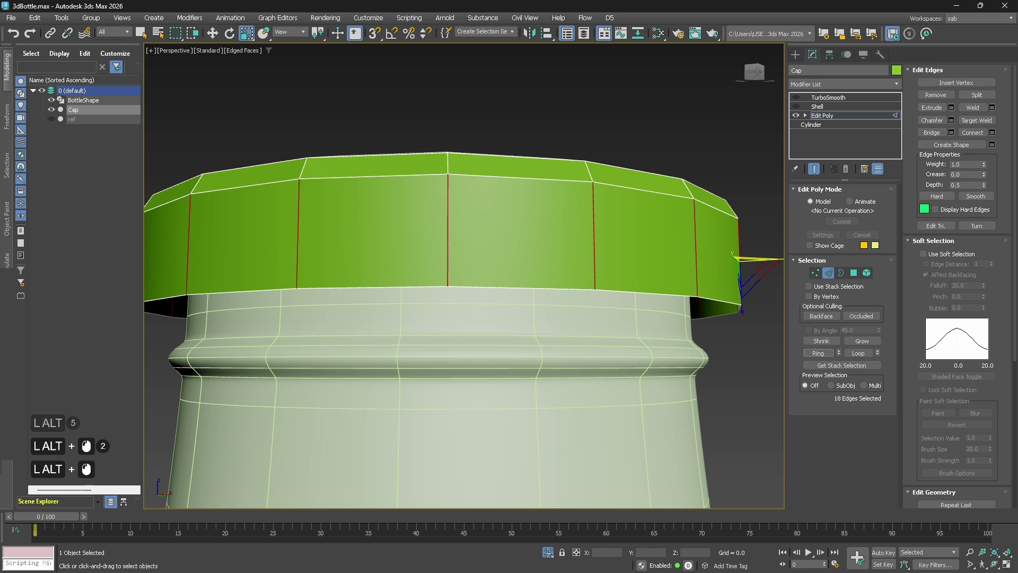
{"action": "left_click", "coordinate": [992, 132]}
{"action": "left_click", "coordinate": [471, 279]}
{"action": "left_click_drag", "start_coordinate": [472, 297], "coordinate": [548, 141]}
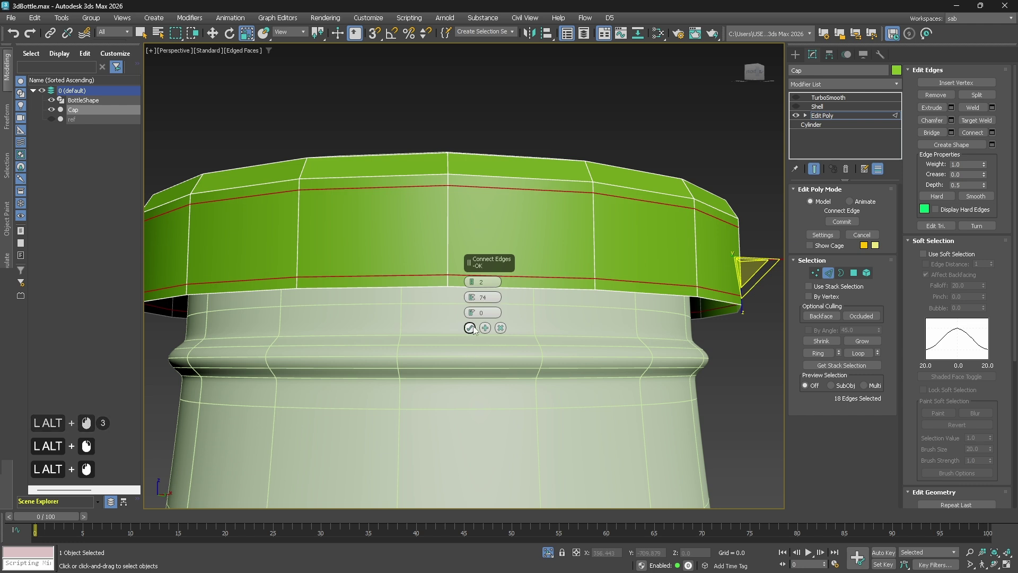
{"action": "left_click", "coordinate": [469, 328]}
- Turn the cap's Shell and TurboSmooth back on, deselect it and hide the wireframe
{"action": "left_click", "coordinate": [795, 106]}
{"action": "left_click", "coordinate": [801, 108]}
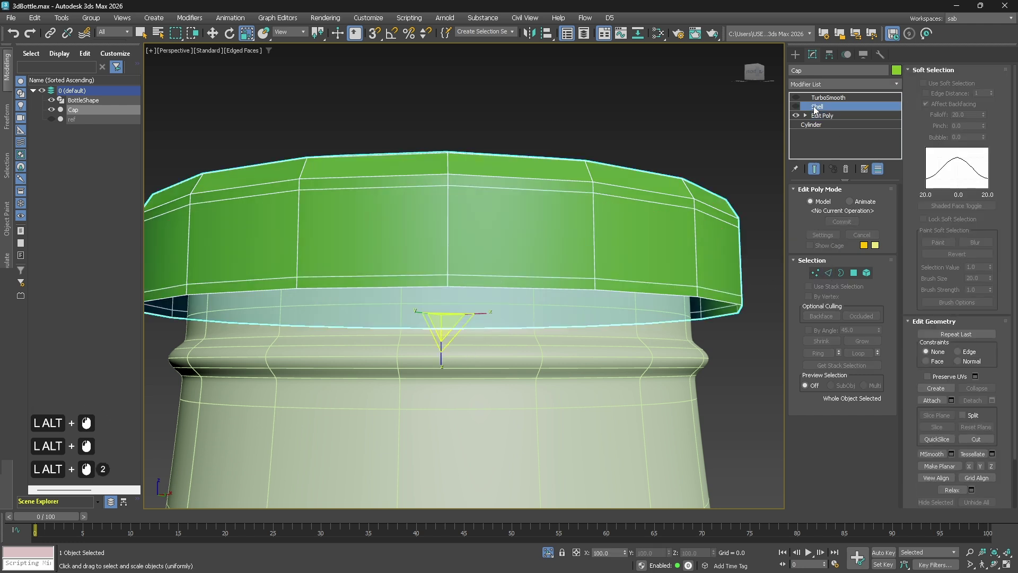
{"action": "left_click", "coordinate": [827, 97], "text": "alt"}
{"action": "left_click", "coordinate": [795, 97], "text": "alt"}
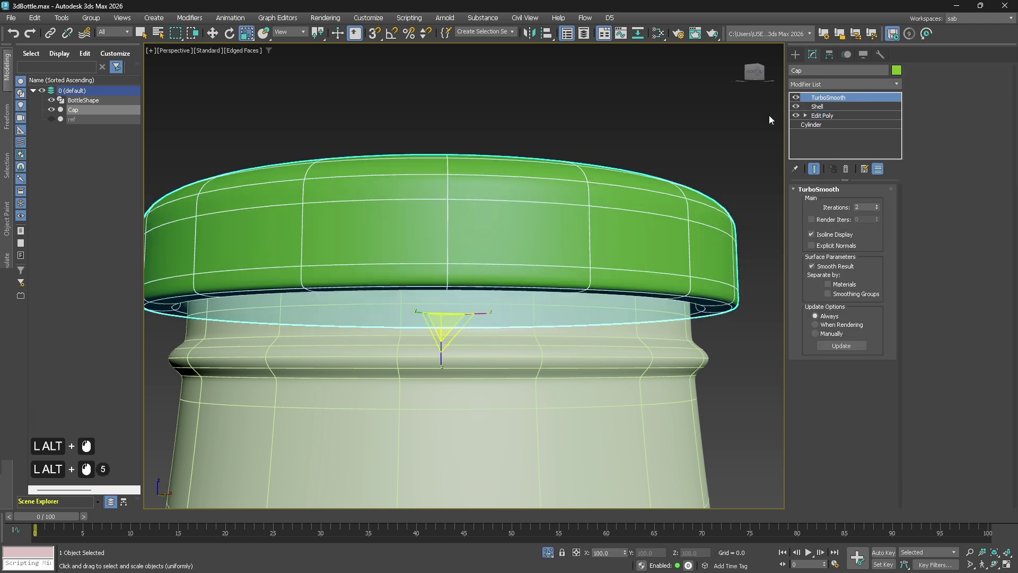
{"action": "left_click", "coordinate": [559, 209], "text": "alt"}
{"action": "key", "text": "F4"}
- Examine the smoothed cap's side edges and recessed top from several angles, with and without wireframe
{"action": "scroll", "coordinate": [560, 209], "scroll_direction": "down", "scroll_amount": 3}
{"action": "middle_click_drag", "start_coordinate": [559, 209], "coordinate": [513, 325], "text": "alt"}
{"action": "scroll", "coordinate": [509, 324], "scroll_direction": "up", "scroll_amount": 2}
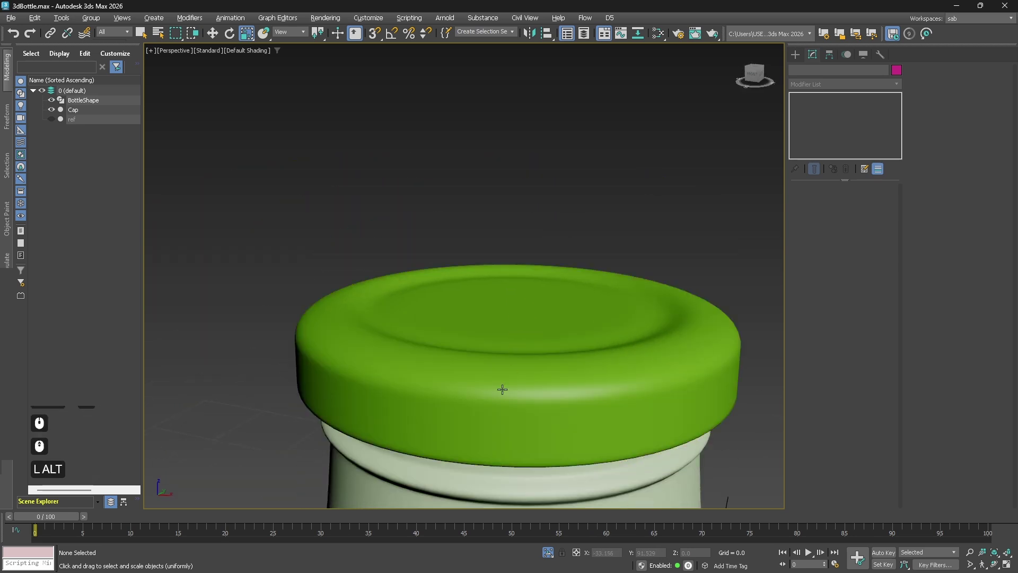
{"action": "scroll", "coordinate": [502, 390], "scroll_direction": "up", "scroll_amount": 1}
{"action": "middle_click_drag", "start_coordinate": [502, 390], "coordinate": [470, 352], "text": "alt"}
{"action": "scroll", "coordinate": [379, 332], "scroll_direction": "down", "scroll_amount": 3}
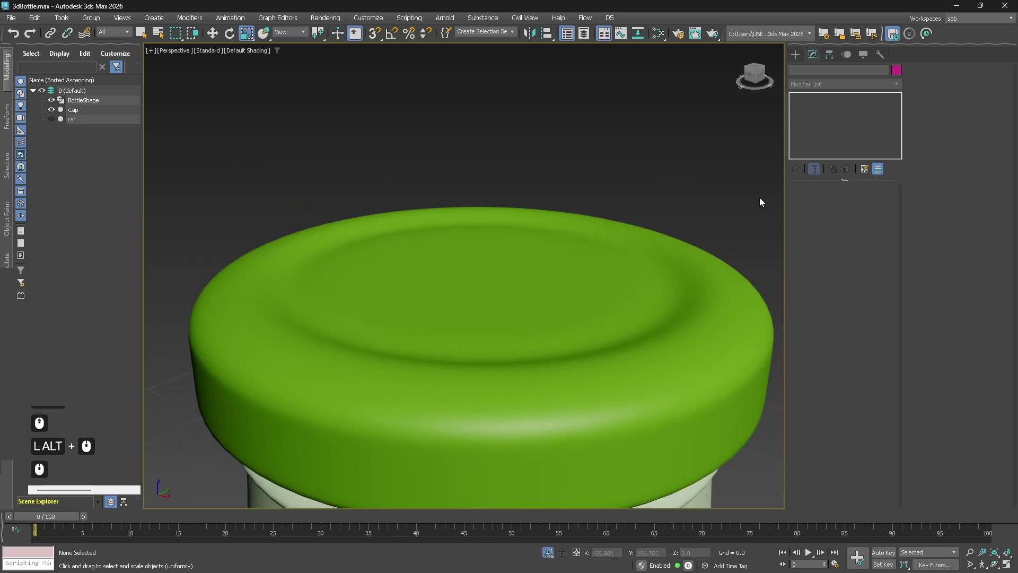
{"action": "key", "text": "F4"}
{"action": "scroll", "coordinate": [575, 407], "scroll_direction": "down", "scroll_amount": 1}
{"action": "key", "text": "F4"}
{"action": "middle_click_drag", "start_coordinate": [524, 432], "coordinate": [505, 346]}
- With TurboSmooth and Shell off, grow the cap's central top polygon selection by one ring and raise it slightly along Z
{"action": "left_click", "coordinate": [598, 282]}
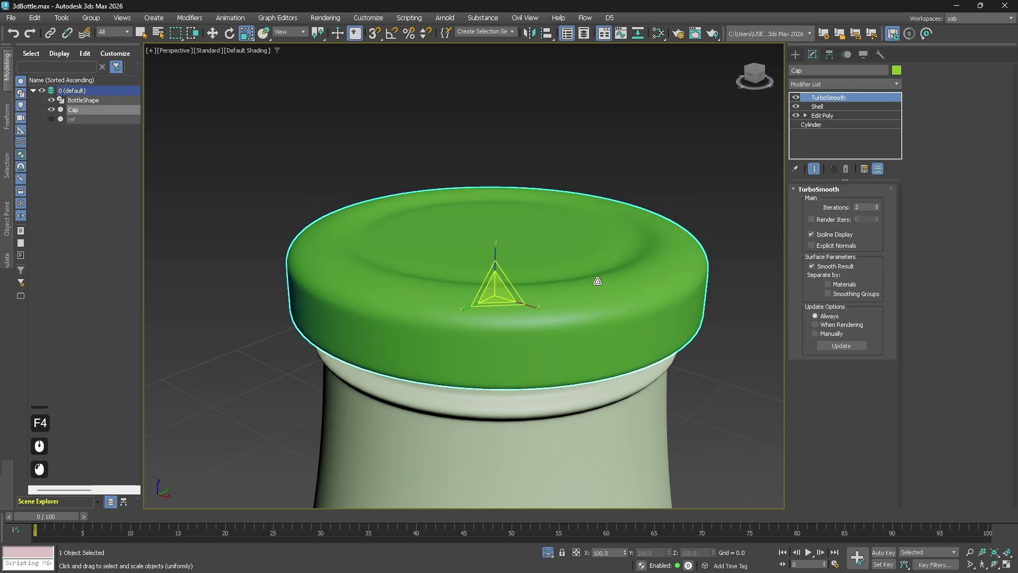
{"action": "left_click", "coordinate": [795, 97]}
{"action": "left_click", "coordinate": [835, 116]}
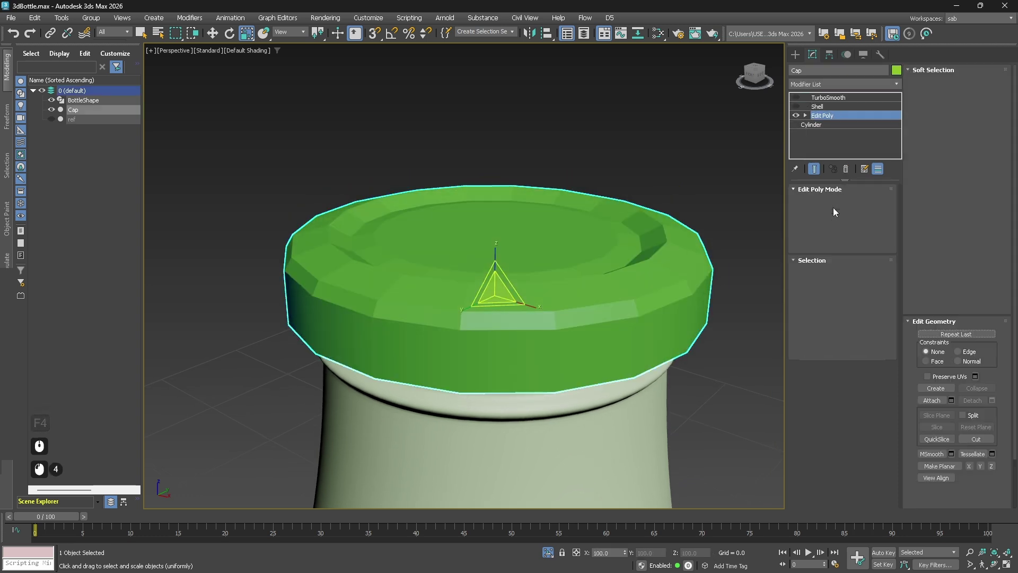
{"action": "key", "text": "F4"}
{"action": "scroll", "coordinate": [611, 256], "scroll_direction": "up", "scroll_amount": 3}
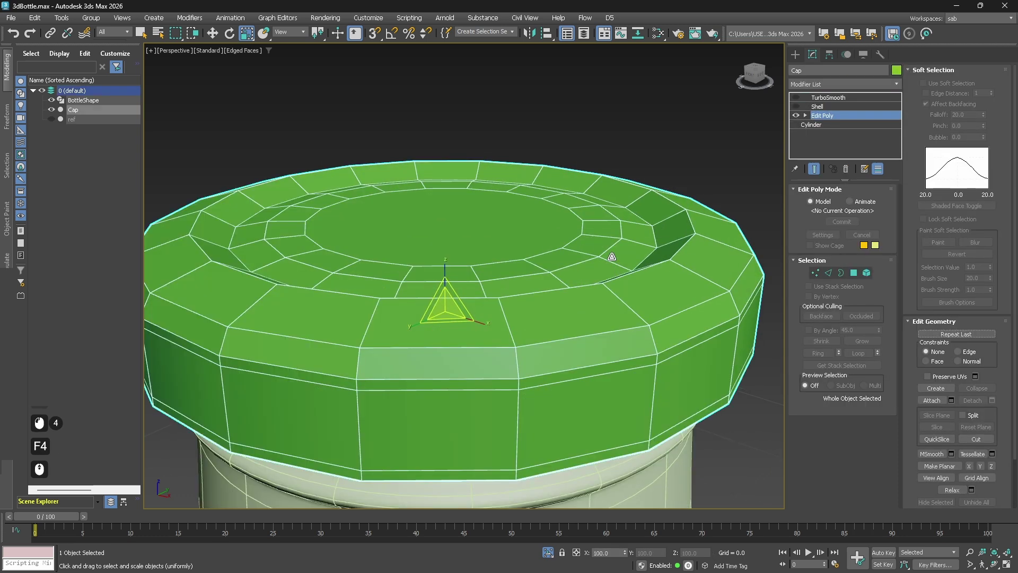
{"action": "left_click", "coordinate": [854, 271]}
{"action": "left_click", "coordinate": [510, 229]}
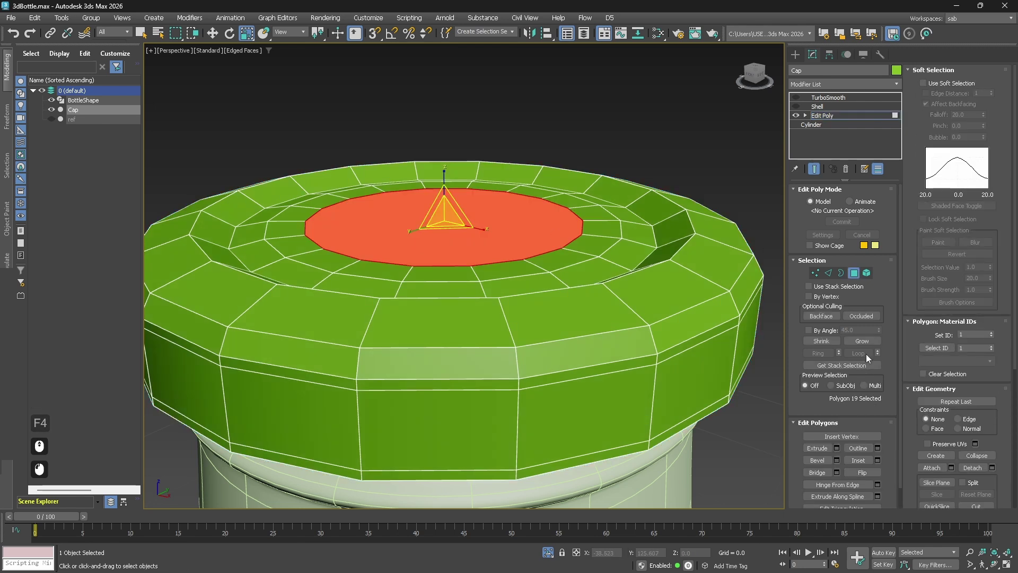
{"action": "left_click", "coordinate": [861, 340]}
{"action": "key", "text": "w"}
{"action": "left_click_drag", "start_coordinate": [443, 190], "coordinate": [444, 180]}
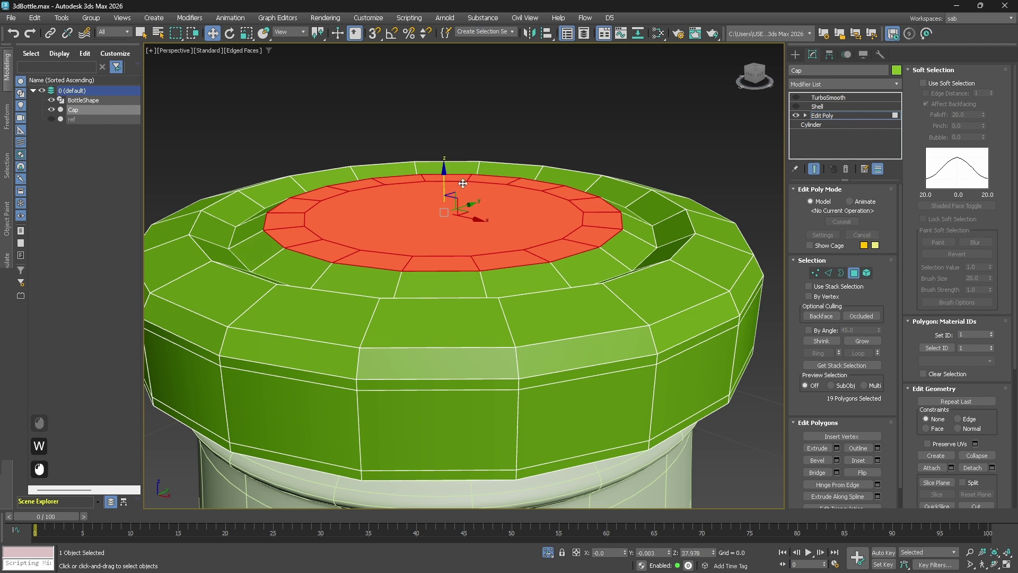
{"action": "left_click", "coordinate": [854, 273]}
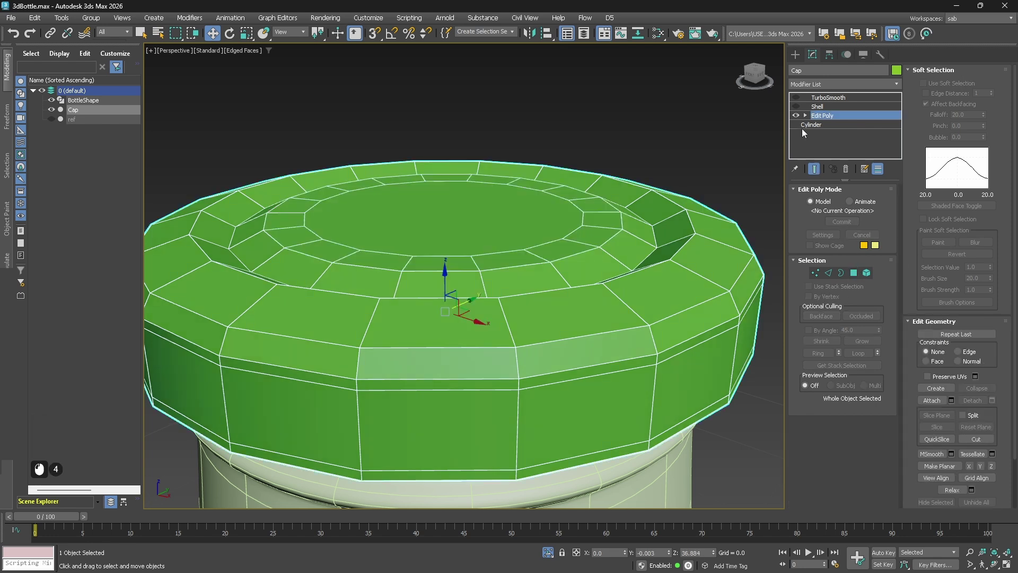
- Turn the cap's Shell and TurboSmooth back on and check the shallower recess without wireframe
{"action": "left_click", "coordinate": [796, 106]}
{"action": "left_click", "coordinate": [837, 106]}
{"action": "key", "text": "F4"}
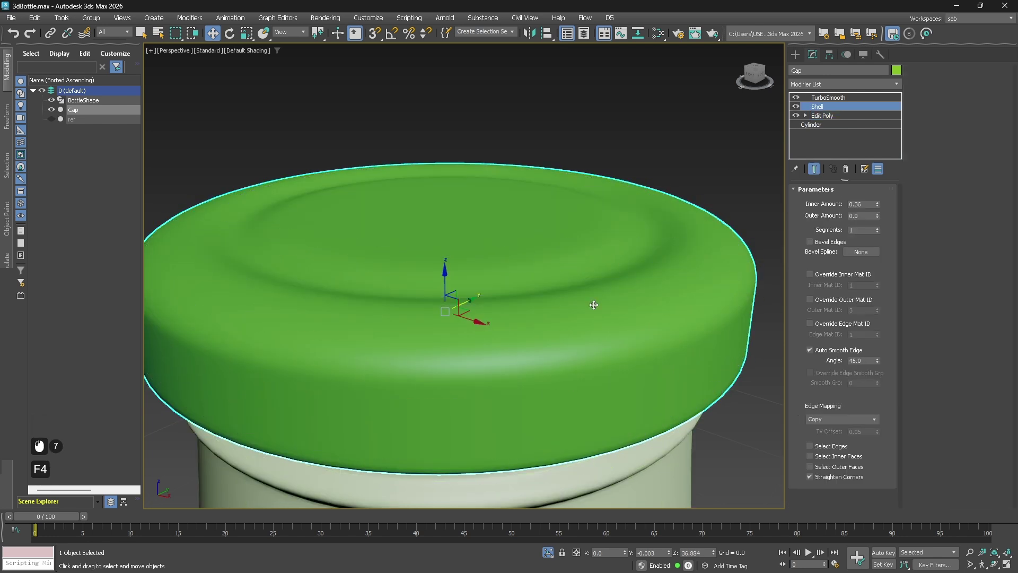
{"action": "scroll", "coordinate": [534, 300], "scroll_direction": "down", "scroll_amount": 2}
{"action": "key", "text": "F4"}
{"action": "middle_click_drag", "start_coordinate": [557, 370], "coordinate": [616, 293], "text": "alt"}
- Hide the cap and open the bottle's upper Edit Poly with TurboSmooth turned off
{"action": "right_click", "coordinate": [617, 292]}
{"action": "left_click", "coordinate": [643, 250]}
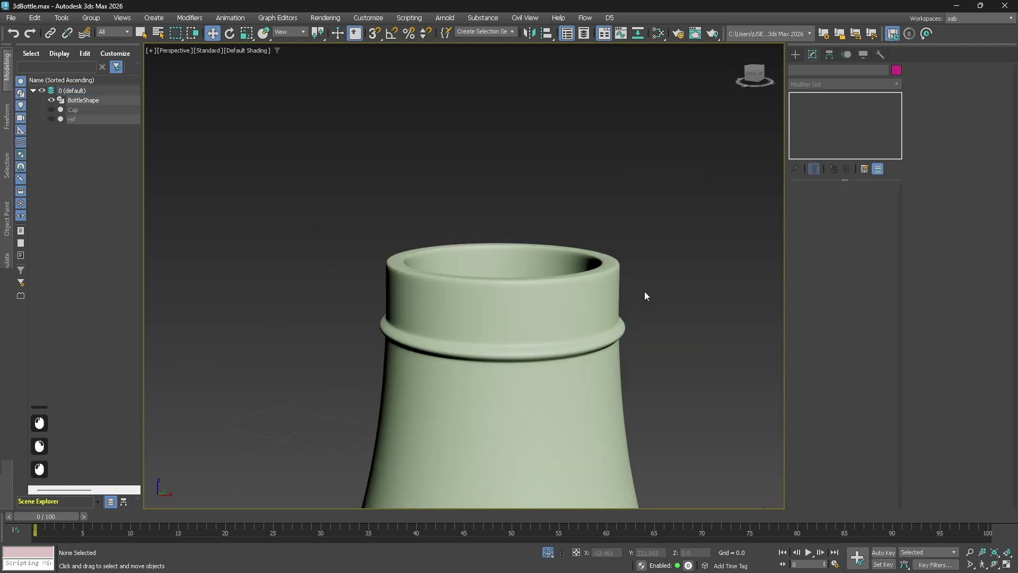
{"action": "key", "text": "F4"}
{"action": "scroll", "coordinate": [296, 302], "scroll_direction": "up", "scroll_amount": 1}
{"action": "scroll", "coordinate": [535, 263], "scroll_direction": "down", "scroll_amount": 1}
{"action": "left_click", "coordinate": [488, 320]}
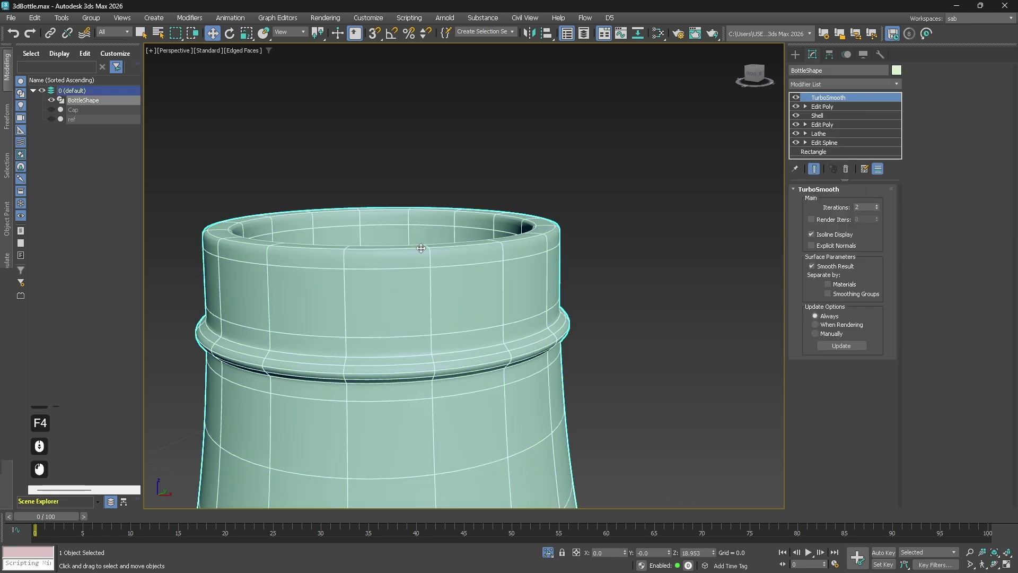
{"action": "left_click", "coordinate": [796, 97]}
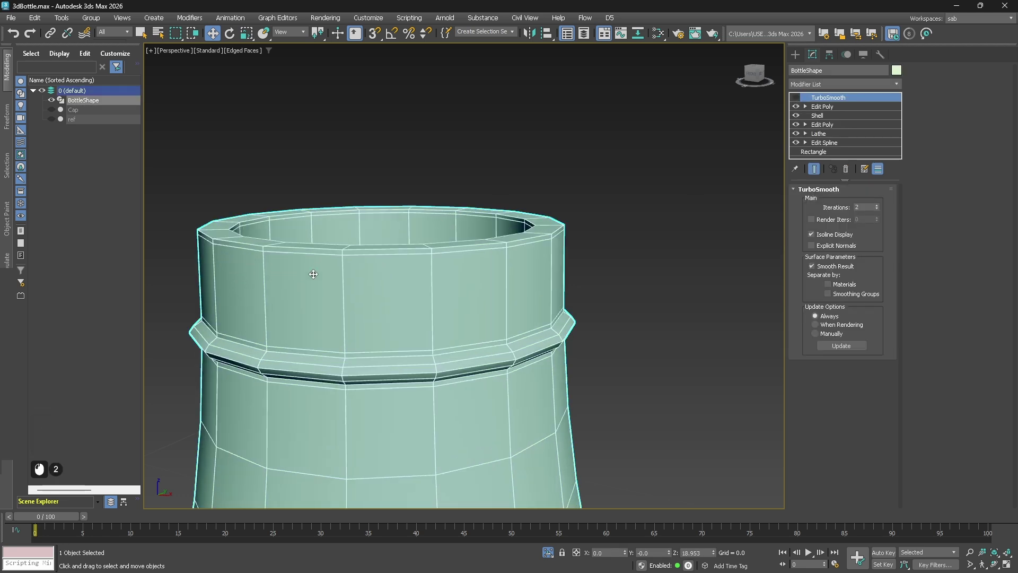
{"action": "left_click", "coordinate": [827, 107]}
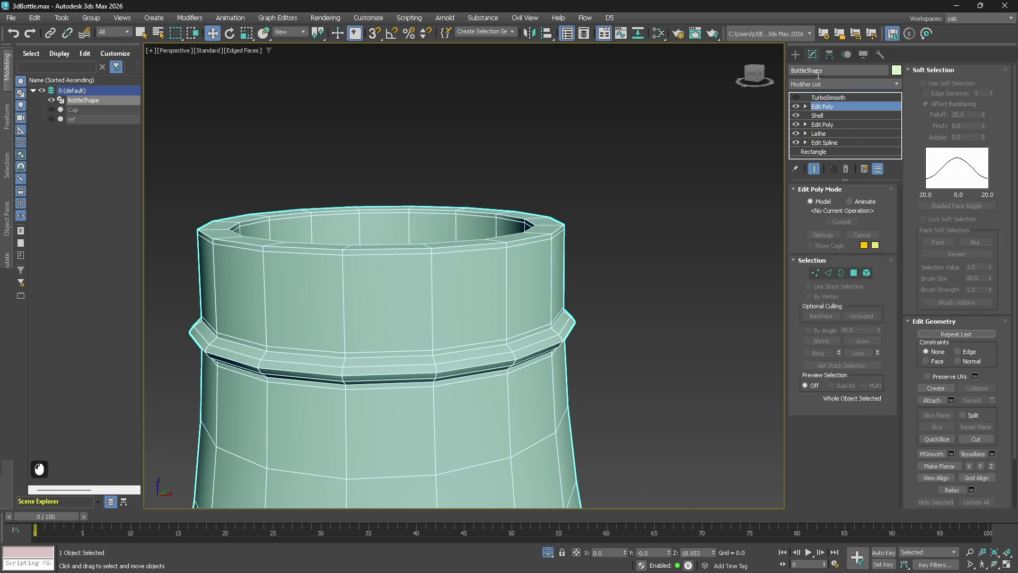
{"action": "left_click", "coordinate": [842, 83]}
{"action": "type", "text": "e"}
{"action": "key", "text": "Escape"}
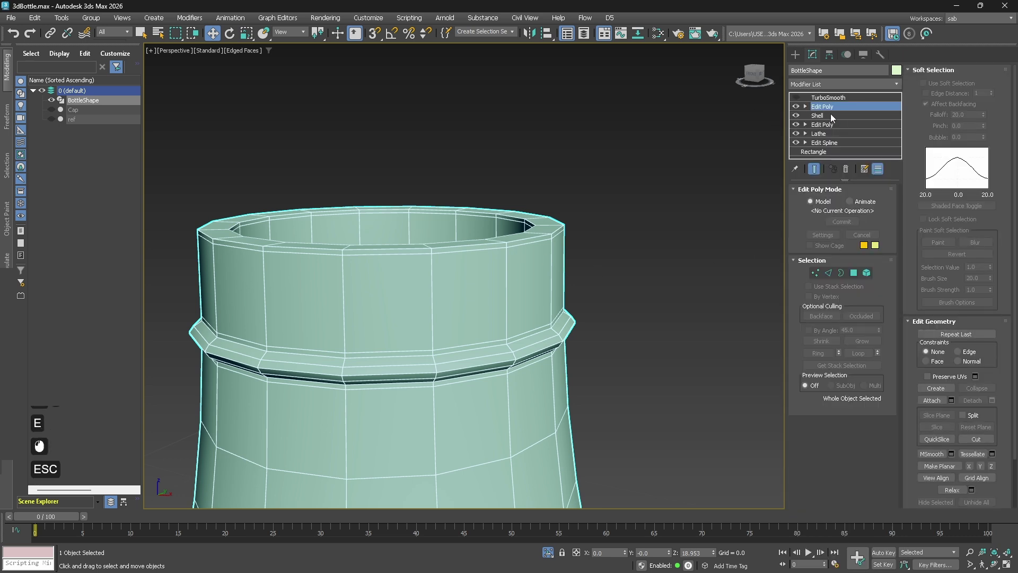
- Connect the vertical edge ring of the outer neck wall above the collar with 11 segments
{"action": "left_click", "coordinate": [829, 273]}
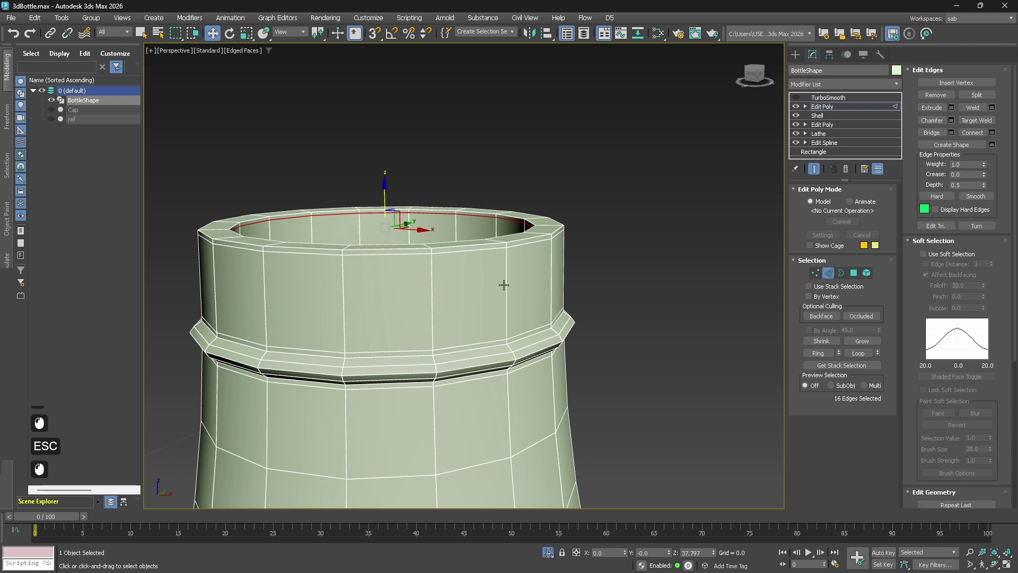
{"action": "left_click", "coordinate": [506, 285]}
{"action": "left_click", "coordinate": [825, 359]}
{"action": "left_click", "coordinate": [819, 353]}
{"action": "left_click", "coordinate": [992, 132]}
{"action": "left_click_drag", "start_coordinate": [472, 282], "coordinate": [486, 264]}
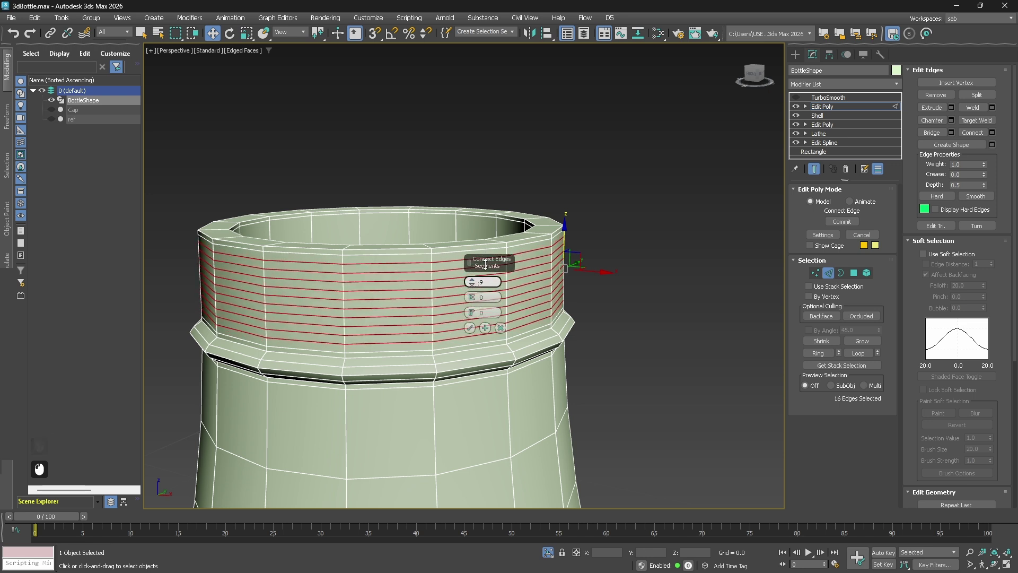
{"action": "left_click", "coordinate": [469, 327]}
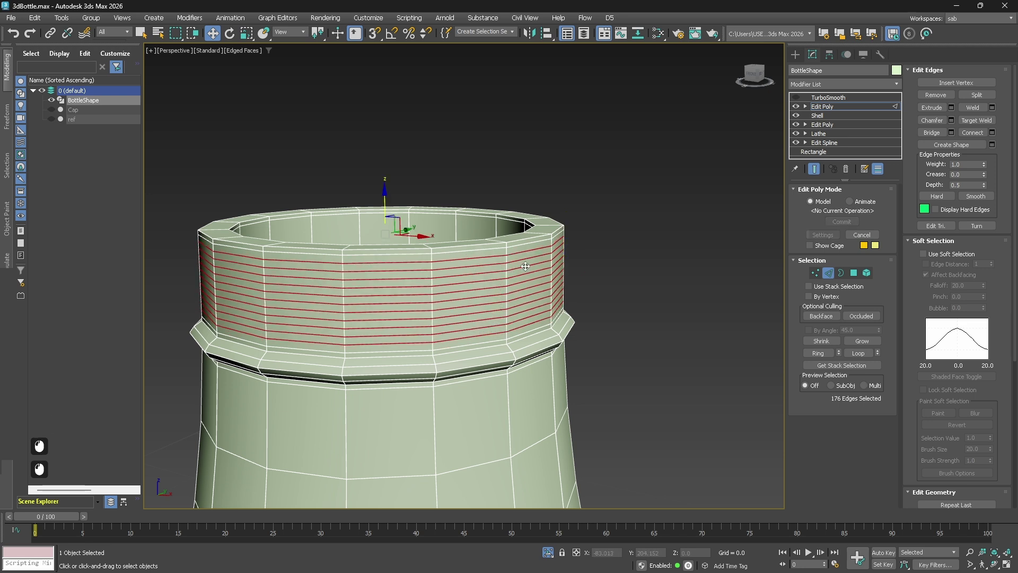
- Select five alternating polygon bands around the outer neck wall by converting every second vertical edge's ring to polygons
{"action": "scroll", "coordinate": [543, 296], "scroll_direction": "up", "scroll_amount": 3}
{"action": "scroll", "coordinate": [544, 295], "scroll_direction": "down", "scroll_amount": 2}
{"action": "middle_click_drag", "start_coordinate": [545, 295], "coordinate": [639, 276]}
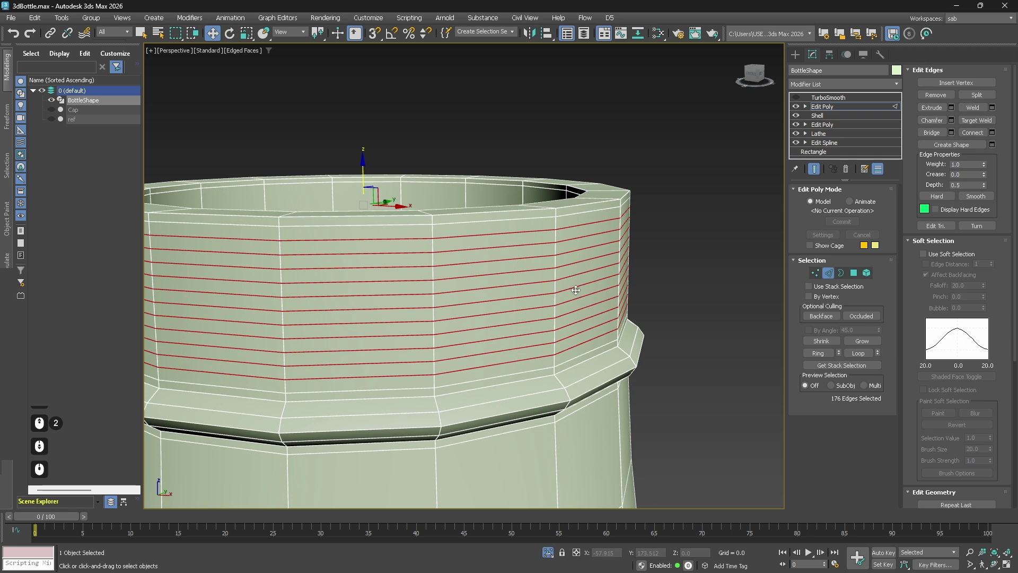
{"action": "left_click", "coordinate": [634, 265]}
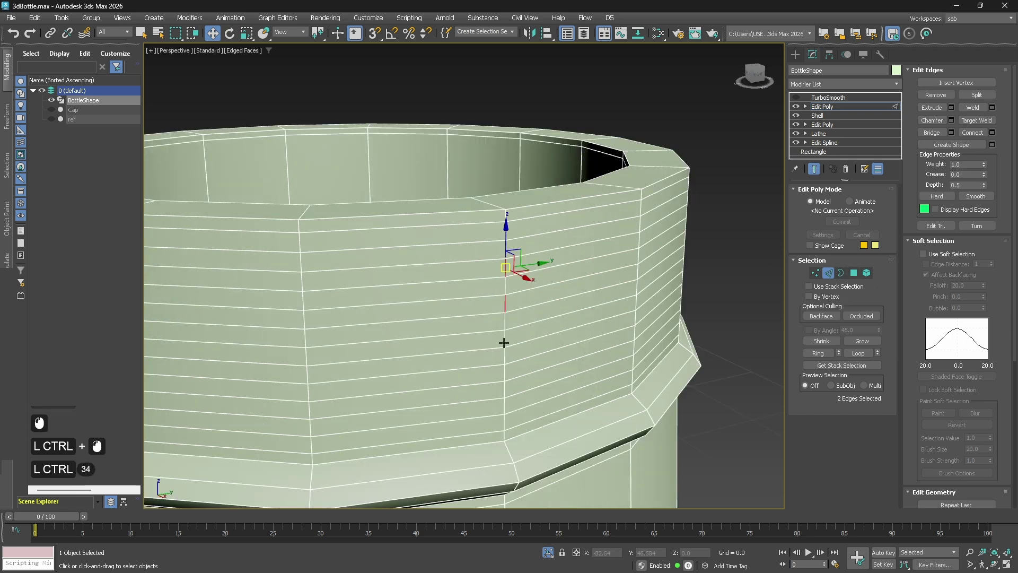
{"action": "left_click", "coordinate": [504, 343], "text": "ctrl"}
{"action": "left_click", "coordinate": [505, 377], "text": "ctrl"}
{"action": "left_click", "coordinate": [505, 408], "text": "ctrl"}
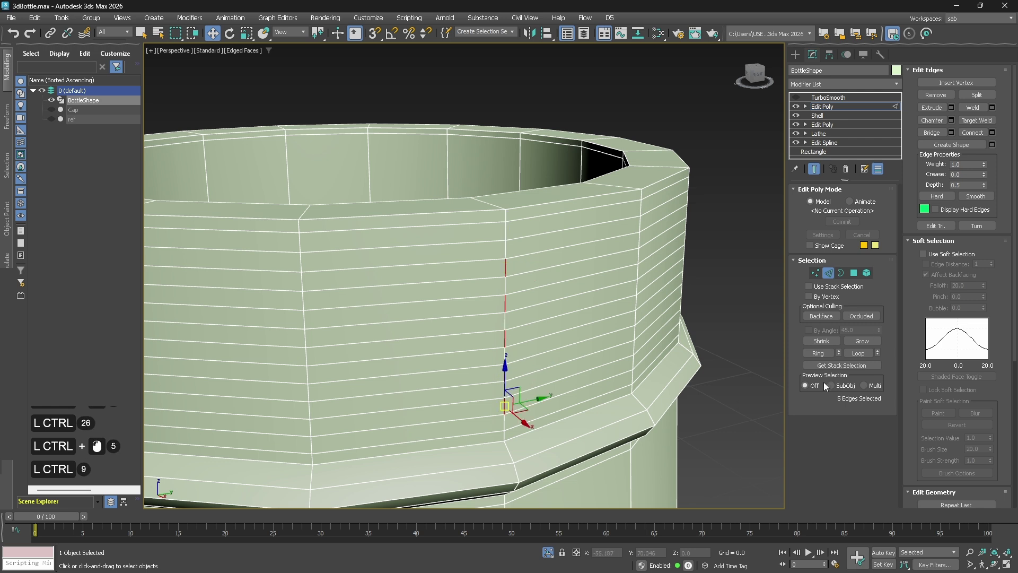
{"action": "left_click", "coordinate": [818, 353]}
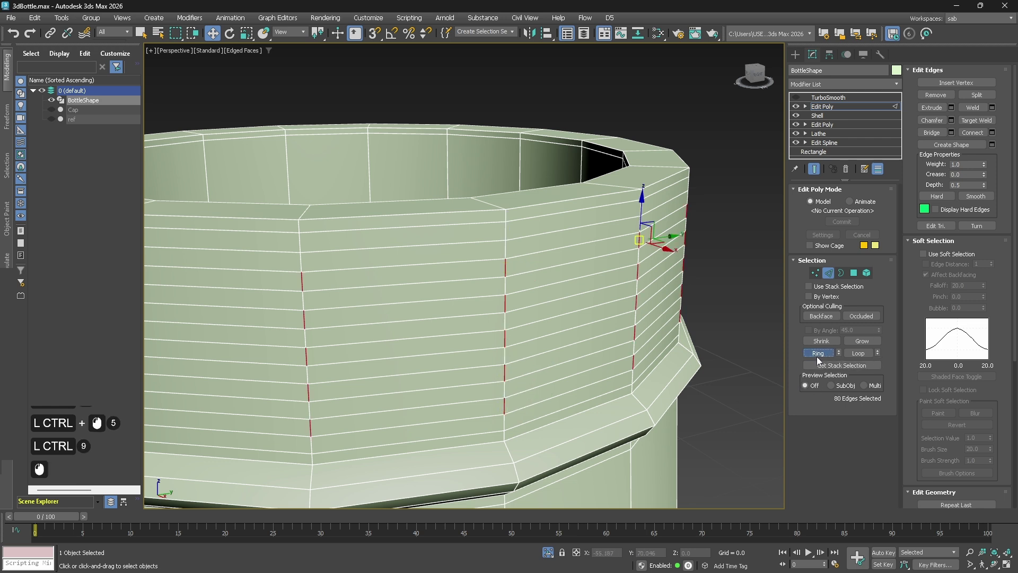
{"action": "left_click", "coordinate": [852, 273], "text": "ctrl"}
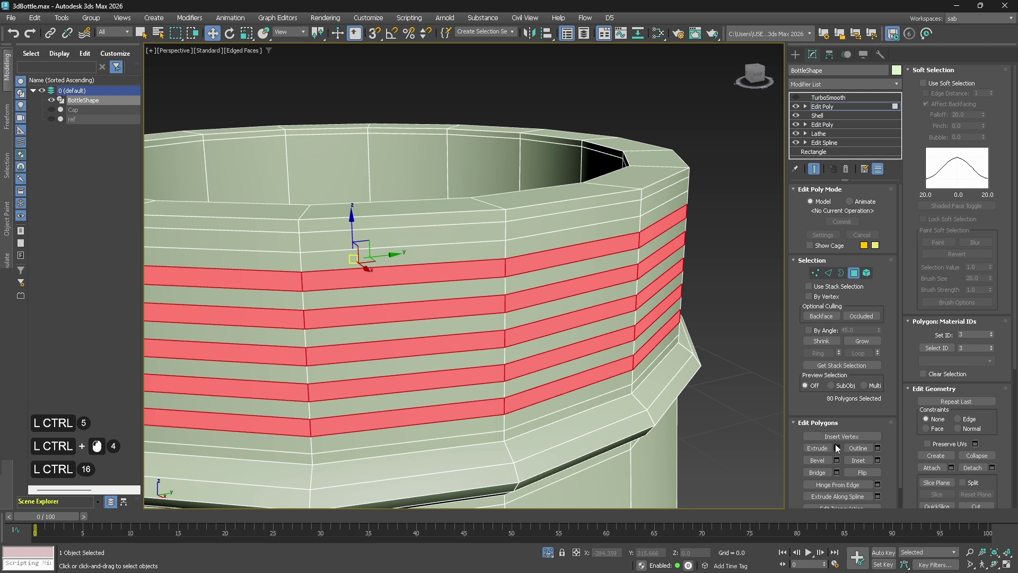
- Extrude the five selected neck bands outward from the wall, using a non-group normal direction and a height slightly above 0.07
{"action": "left_click", "coordinate": [836, 448]}
{"action": "left_click_drag", "start_coordinate": [472, 298], "coordinate": [636, 171]}
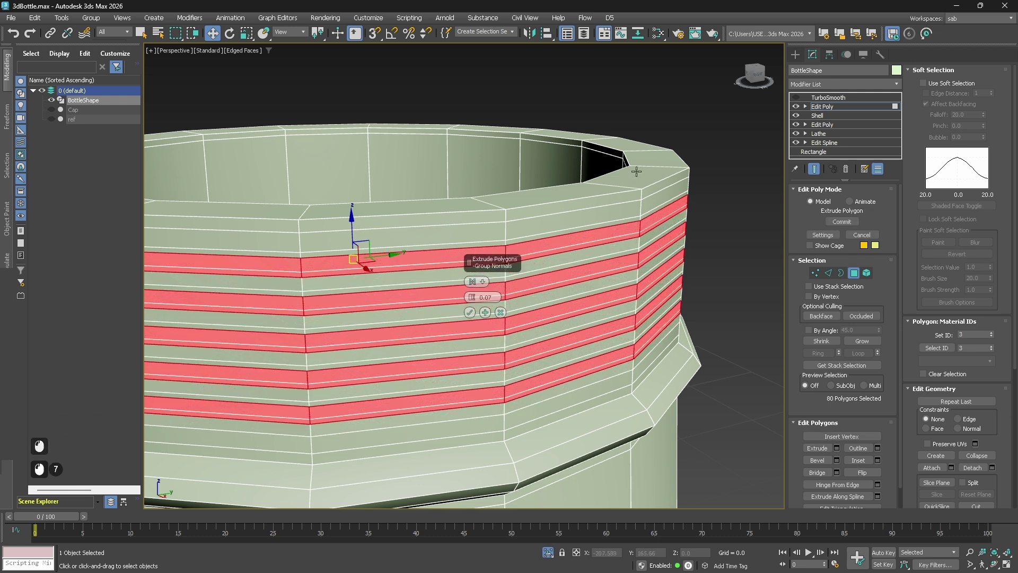
{"action": "left_click", "coordinate": [474, 281]}
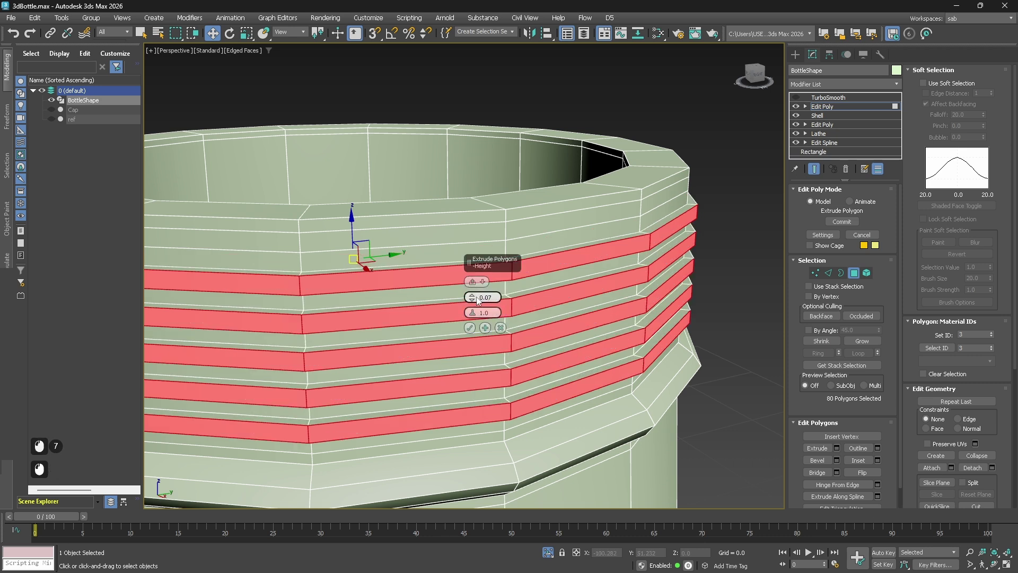
{"action": "left_click", "coordinate": [472, 296]}
{"action": "left_click", "coordinate": [472, 295]}
{"action": "left_click", "coordinate": [472, 295]}
{"action": "left_click", "coordinate": [472, 295]}
{"action": "left_click", "coordinate": [471, 328]}
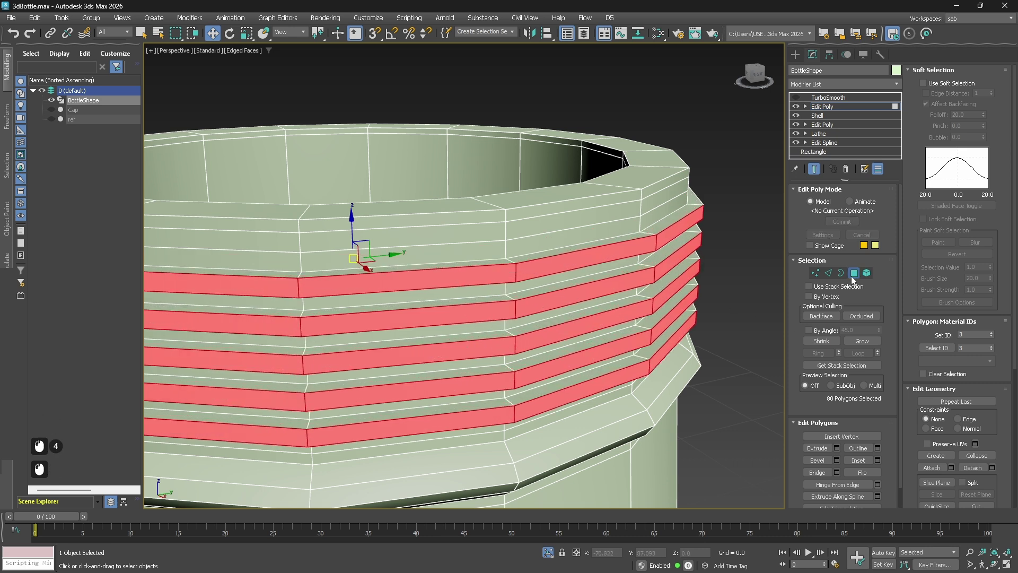
- Leave polygon editing, turn the bottle's TurboSmooth back on and check the smoothed neck ridges without wireframe
{"action": "left_click", "coordinate": [853, 273]}
{"action": "left_click", "coordinate": [829, 99]}
{"action": "left_click", "coordinate": [796, 98]}
{"action": "left_click", "coordinate": [708, 201]}
{"action": "key", "text": "F4"}
{"action": "scroll", "coordinate": [692, 219], "scroll_direction": "down", "scroll_amount": 2}
{"action": "middle_click_drag", "start_coordinate": [657, 275], "coordinate": [646, 258]}
{"action": "scroll", "coordinate": [591, 277], "scroll_direction": "down", "scroll_amount": 4}
{"action": "middle_click_drag", "start_coordinate": [599, 302], "coordinate": [630, 258], "text": "alt"}
{"action": "scroll", "coordinate": [630, 259], "scroll_direction": "up", "scroll_amount": 1}
- Unhide all objects to bring the cap back, and hide the ref object again
{"action": "right_click", "coordinate": [682, 191]}
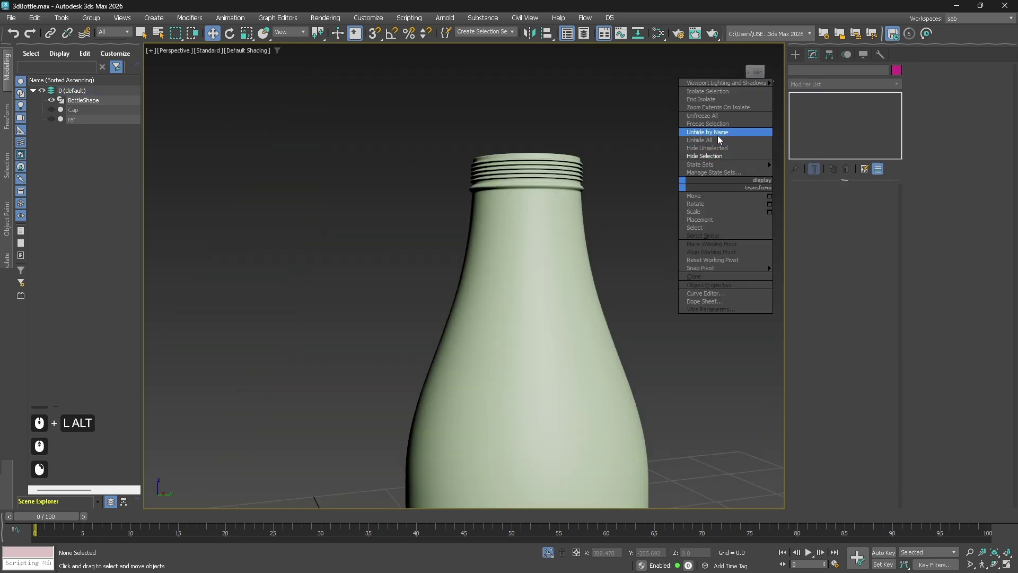
{"action": "left_click", "coordinate": [719, 139]}
{"action": "middle_click_drag", "start_coordinate": [539, 200], "coordinate": [391, 242], "text": "alt"}
{"action": "left_click", "coordinate": [52, 119]}
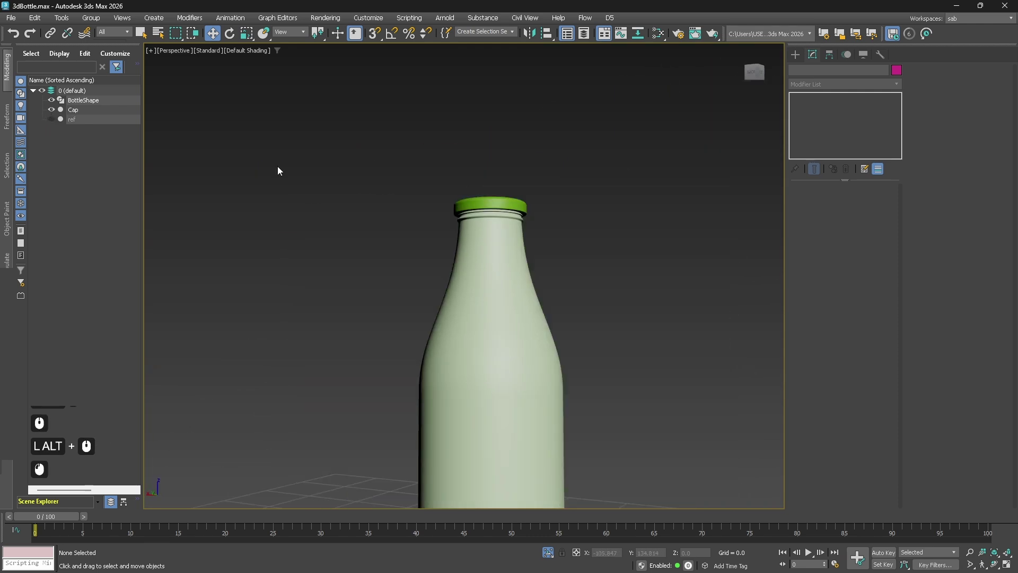
- Examine the complete smoothed bottle with its cap from several angles and distances
{"action": "middle_click_drag", "start_coordinate": [186, 218], "coordinate": [571, 292], "text": "alt"}
{"action": "scroll", "coordinate": [570, 289], "scroll_direction": "up", "scroll_amount": 3}
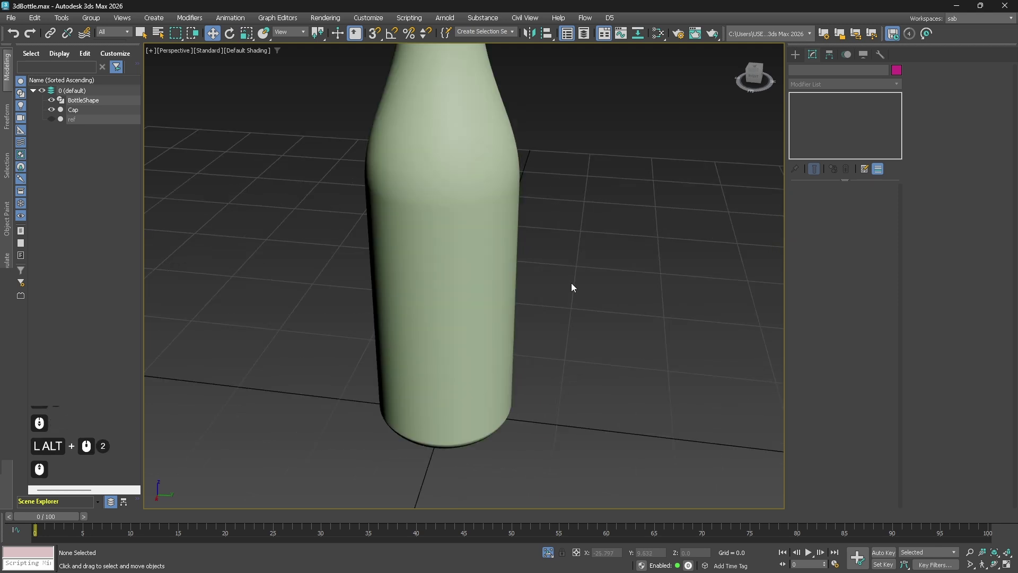
{"action": "scroll", "coordinate": [571, 297], "scroll_direction": "down", "scroll_amount": 5}
{"action": "scroll", "coordinate": [574, 346], "scroll_direction": "up", "scroll_amount": 3}
{"action": "scroll", "coordinate": [575, 346], "scroll_direction": "down", "scroll_amount": 3}
{"action": "middle_click_drag", "start_coordinate": [583, 344], "coordinate": [521, 355]}
{"action": "scroll", "coordinate": [516, 313], "scroll_direction": "up", "scroll_amount": 3}
{"action": "scroll", "coordinate": [521, 358], "scroll_direction": "down", "scroll_amount": 5}
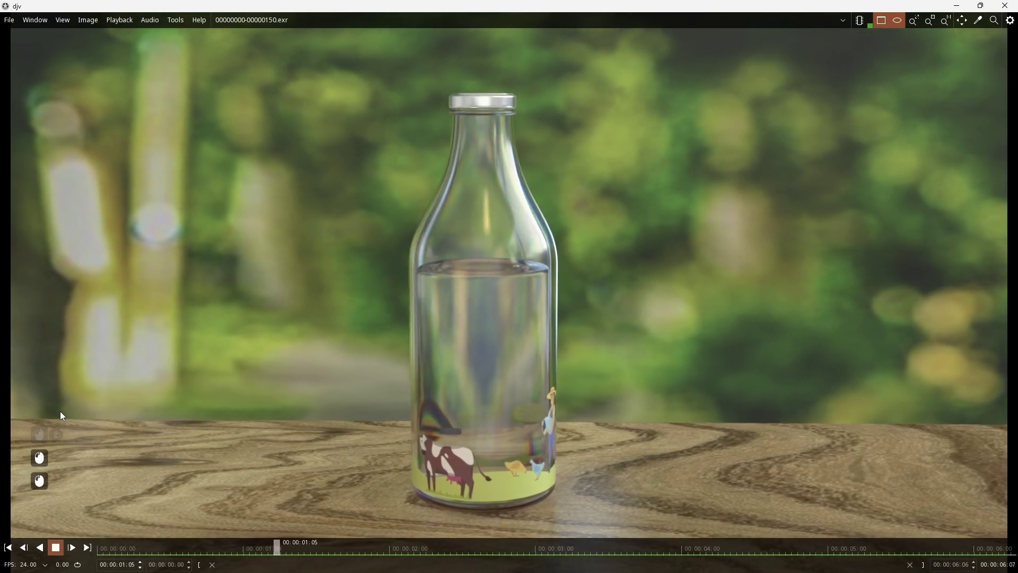